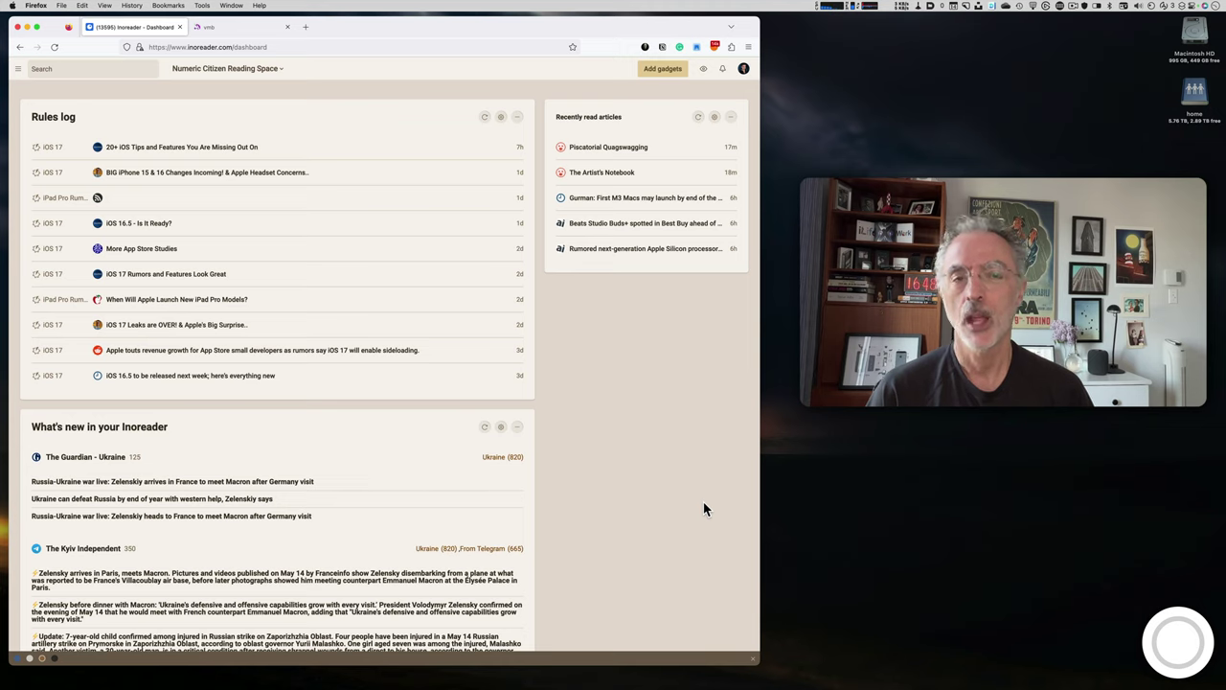
{"action": "mouse_move", "coordinate": [1182, 618]}
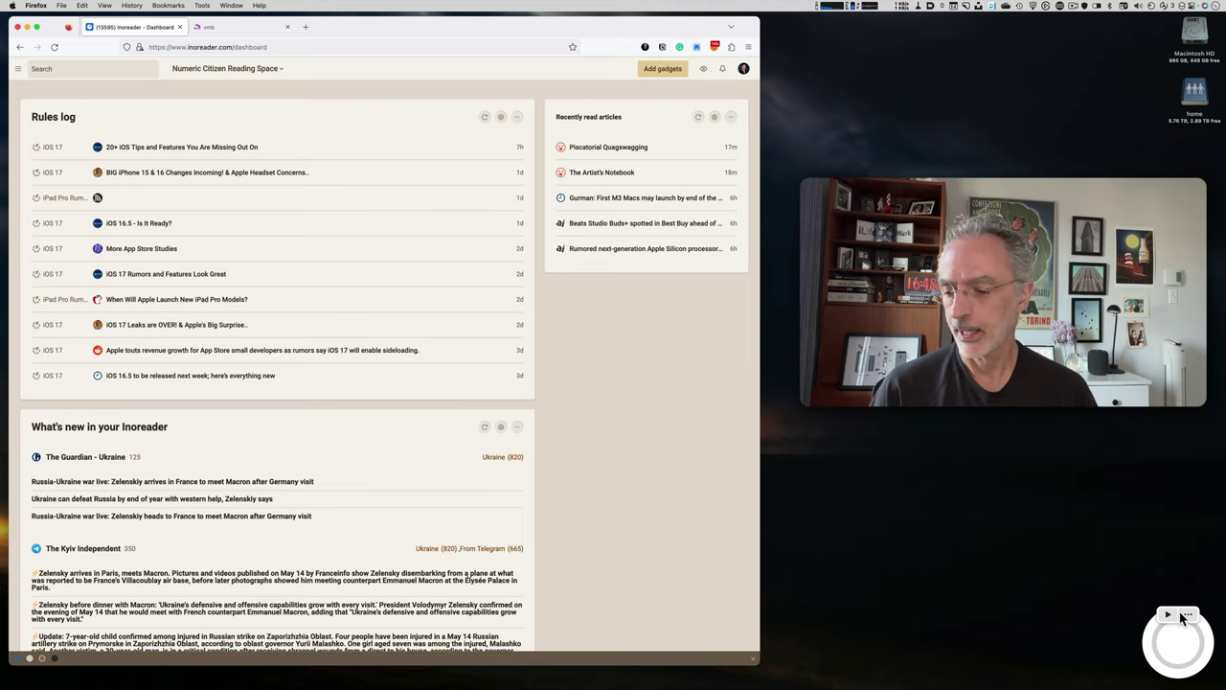
{"action": "left_click", "coordinate": [667, 556]}
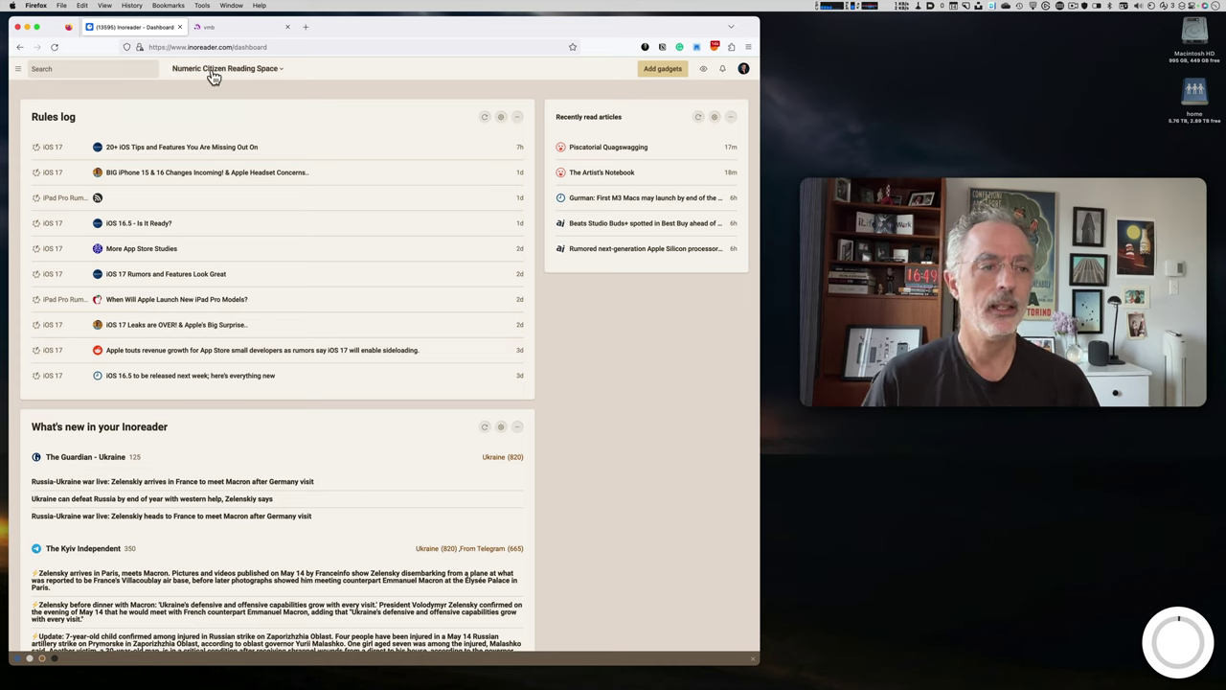
Look through the gadgets that can be added to the Numeric Citizen Reading Space dashboard, closing the catalogue without adding any
{"action": "left_click", "coordinate": [282, 72]}
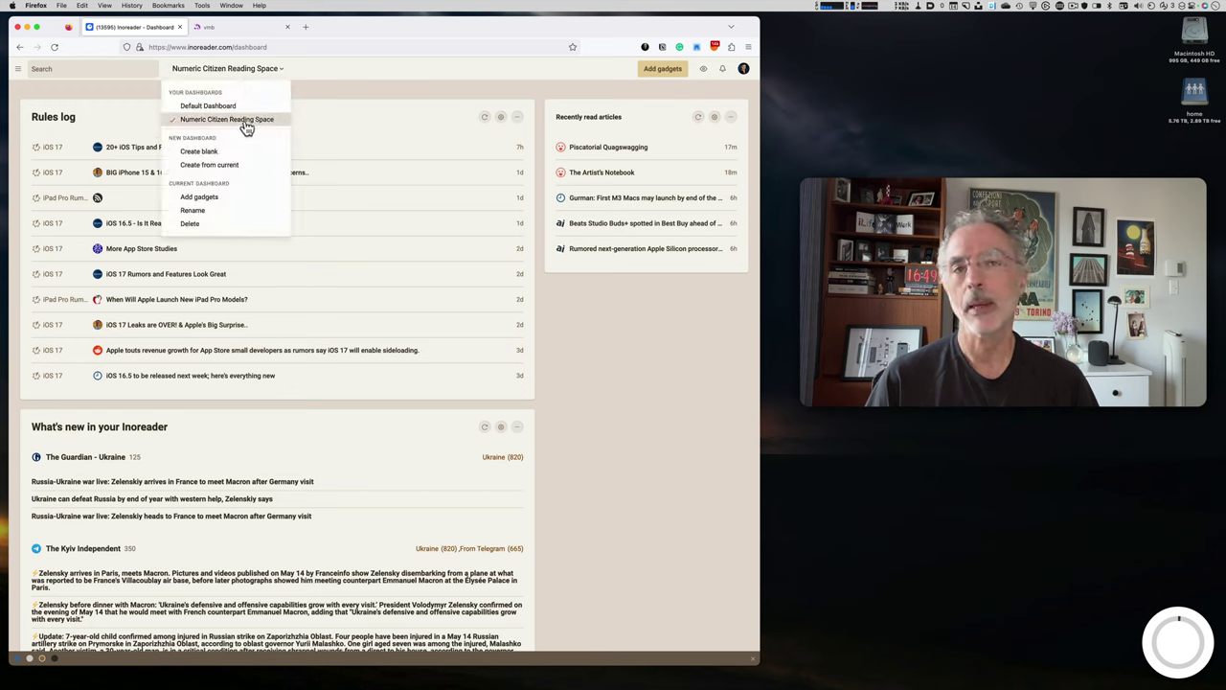
{"action": "left_click", "coordinate": [242, 206]}
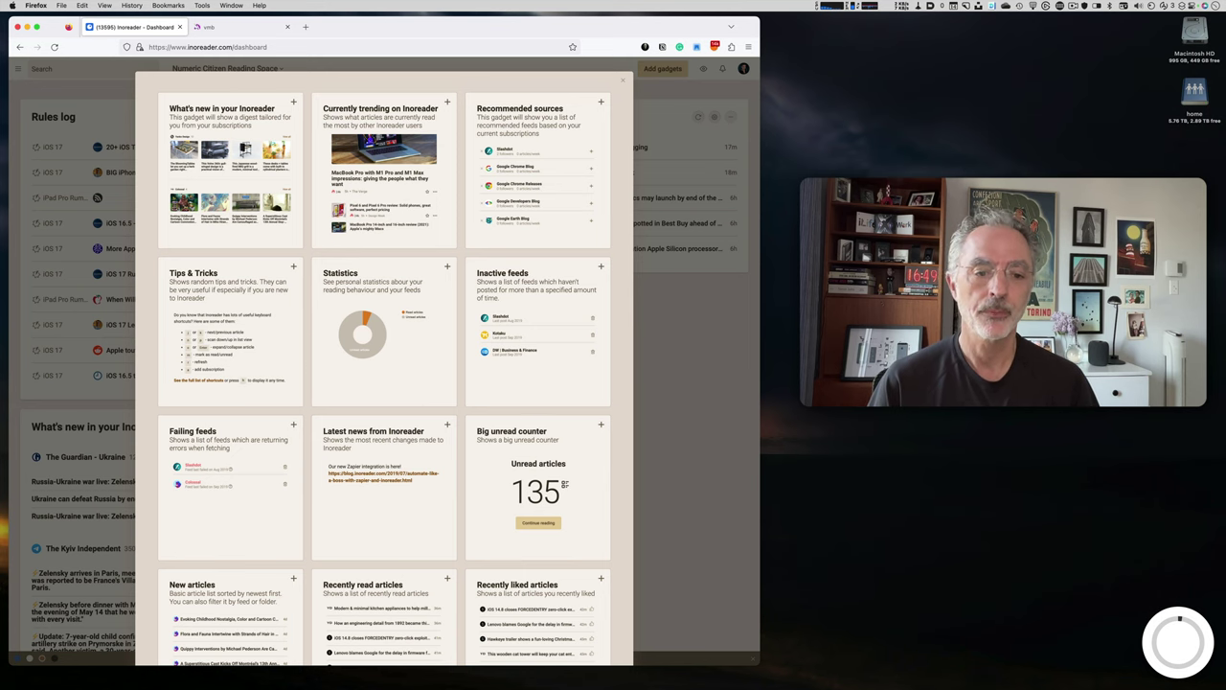
{"action": "scroll", "coordinate": [529, 407], "scroll_direction": "down", "scroll_amount": 2}
{"action": "scroll", "coordinate": [531, 410], "scroll_direction": "down", "scroll_amount": 3}
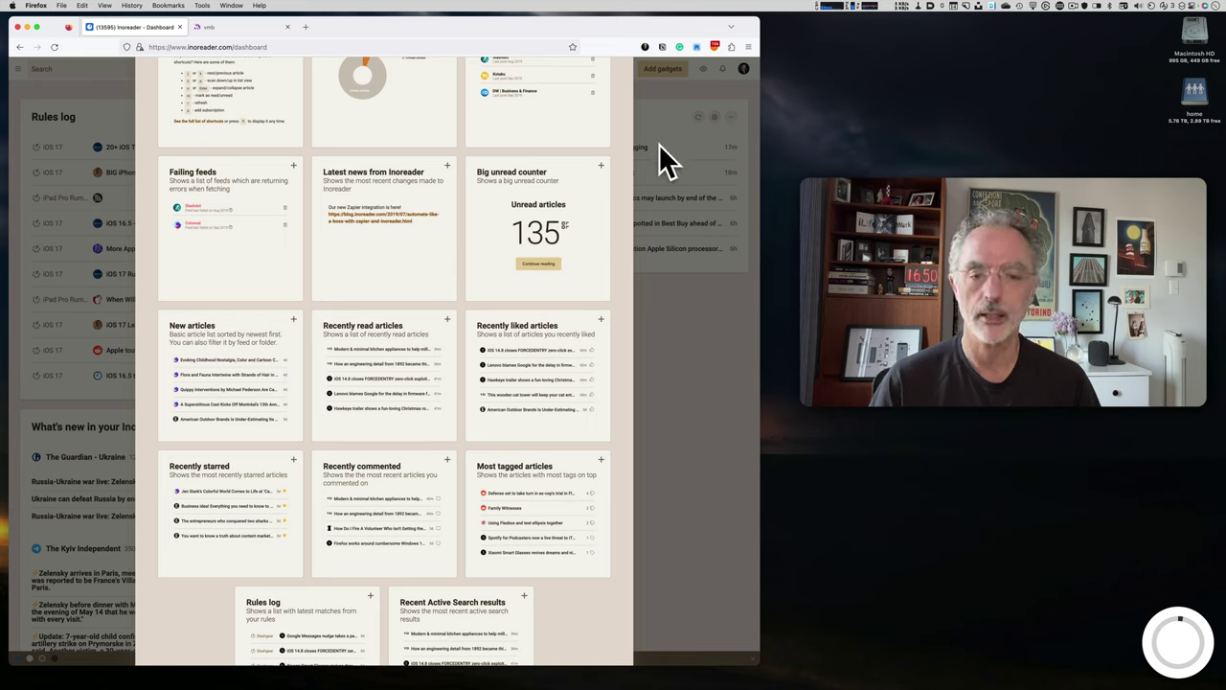
{"action": "scroll", "coordinate": [517, 343], "scroll_direction": "down", "scroll_amount": 2}
{"action": "scroll", "coordinate": [517, 347], "scroll_direction": "down", "scroll_amount": 1}
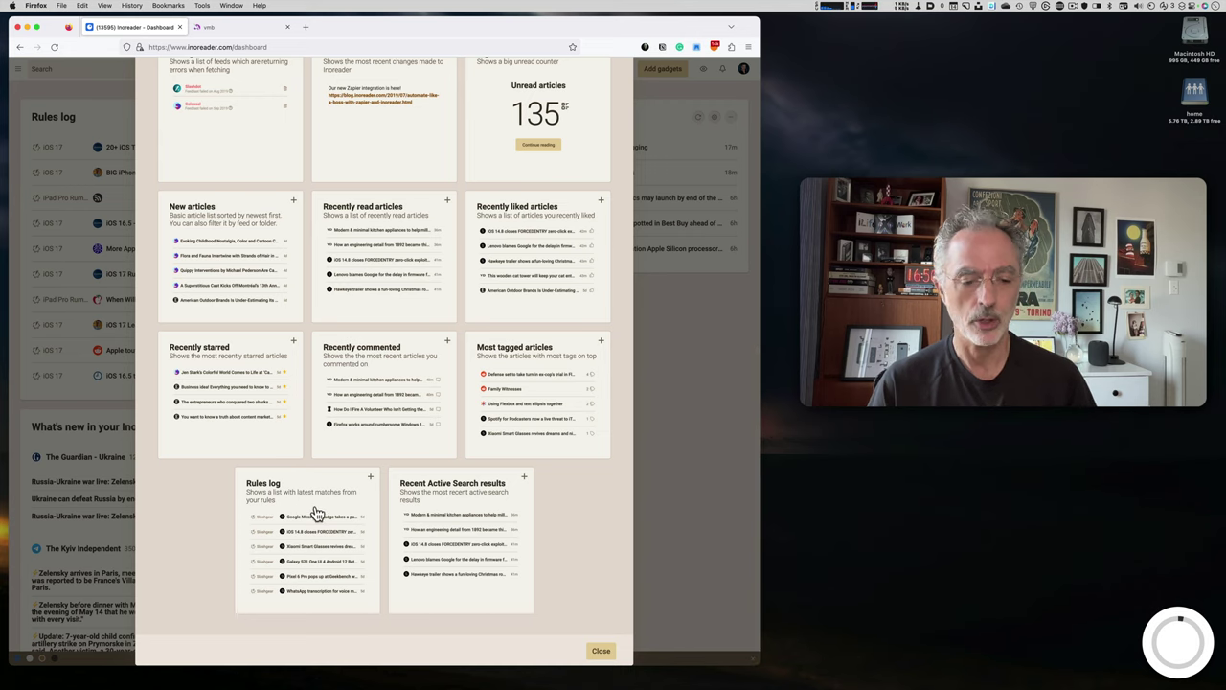
{"action": "scroll", "coordinate": [316, 508], "scroll_direction": "up", "scroll_amount": 5}
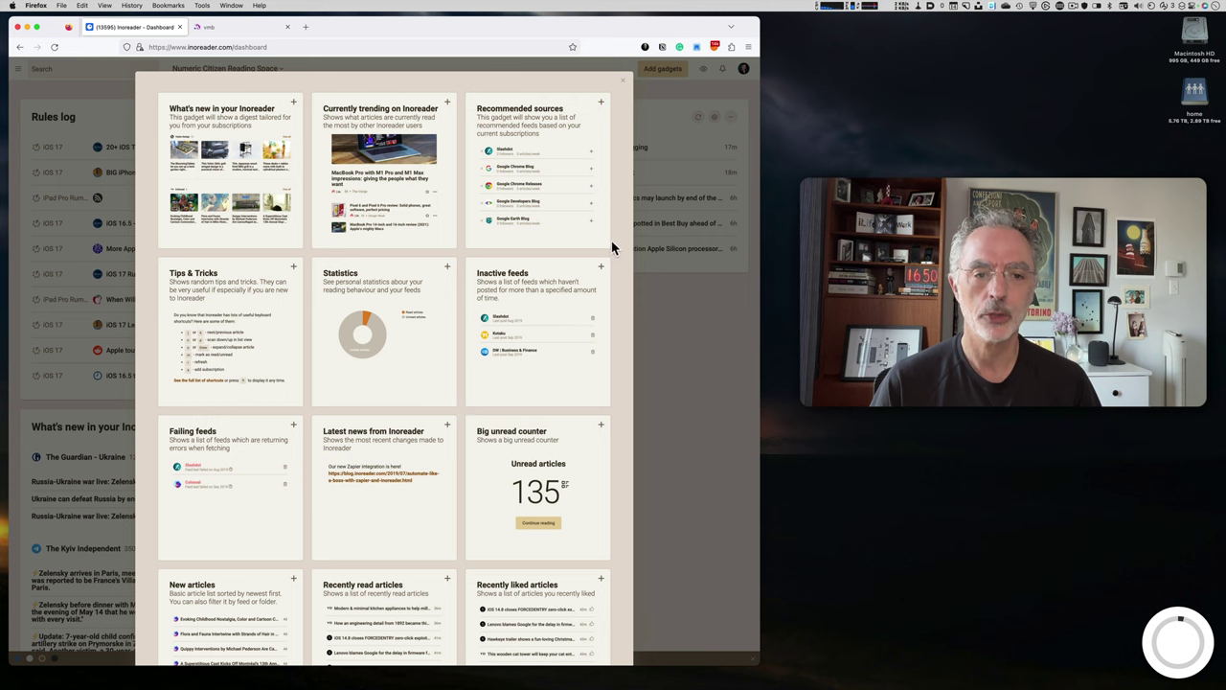
{"action": "left_click", "coordinate": [624, 82]}
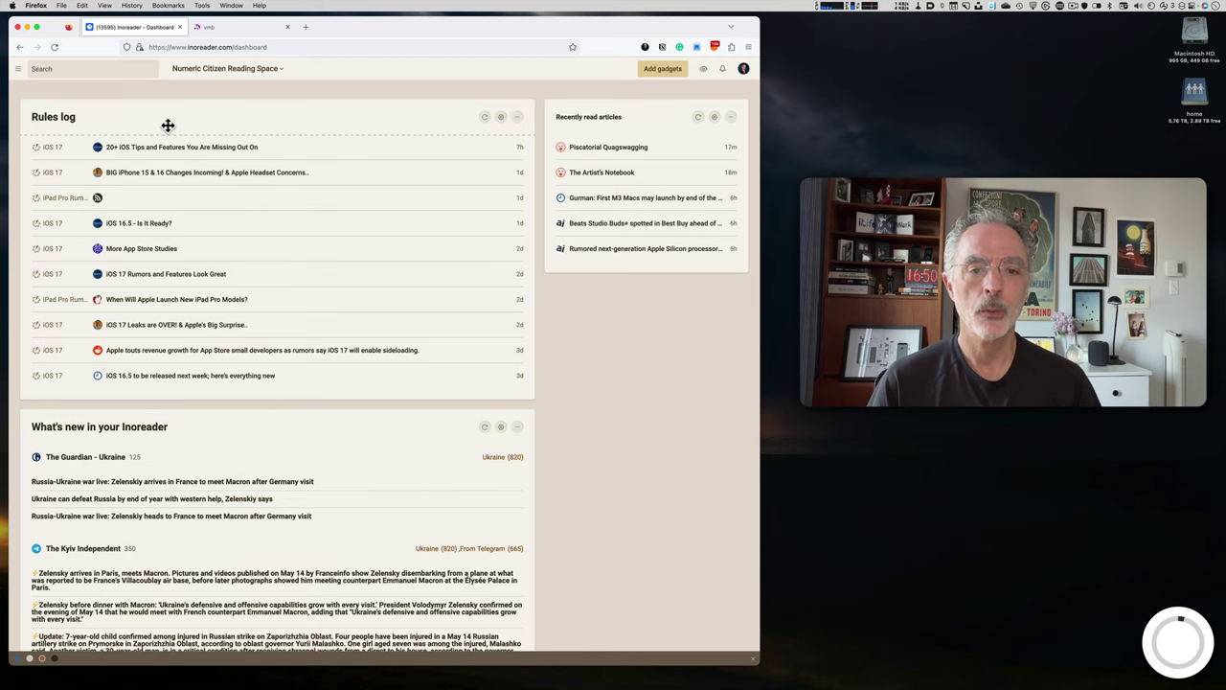
Expand the Inoreader navigation sidebar and bring up the vmb blog's homepage
{"action": "mouse_move", "coordinate": [35, 89]}
{"action": "left_click", "coordinate": [18, 68]}
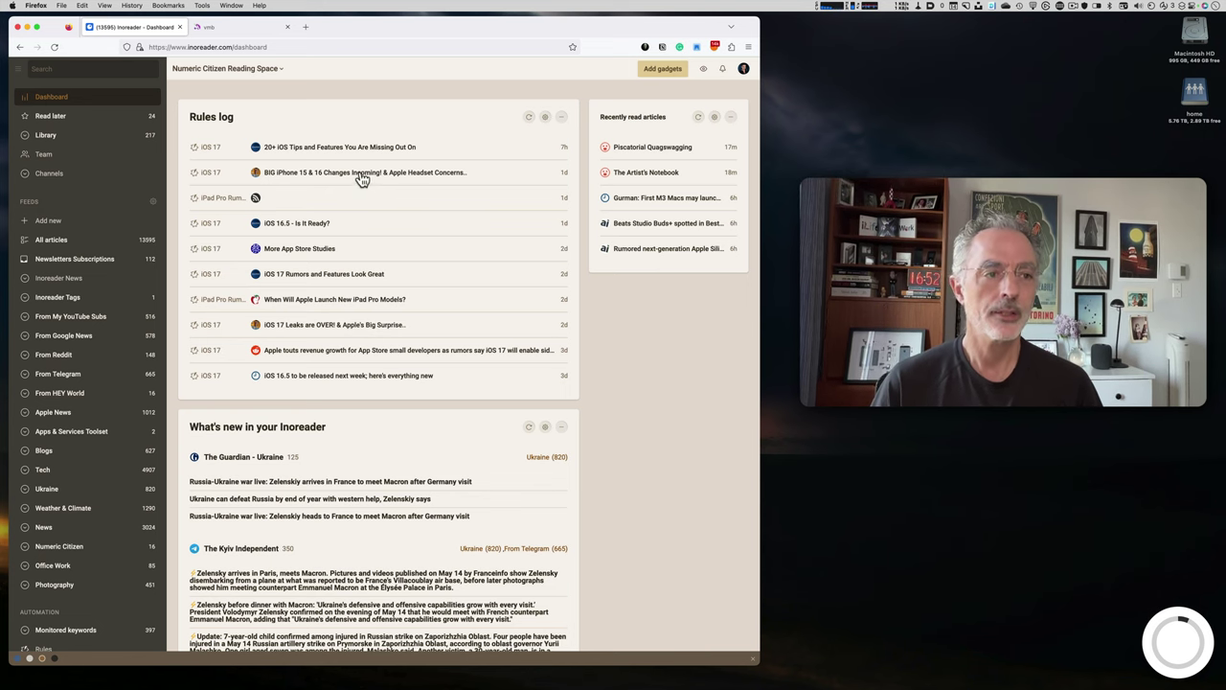
{"action": "left_click", "coordinate": [240, 29]}
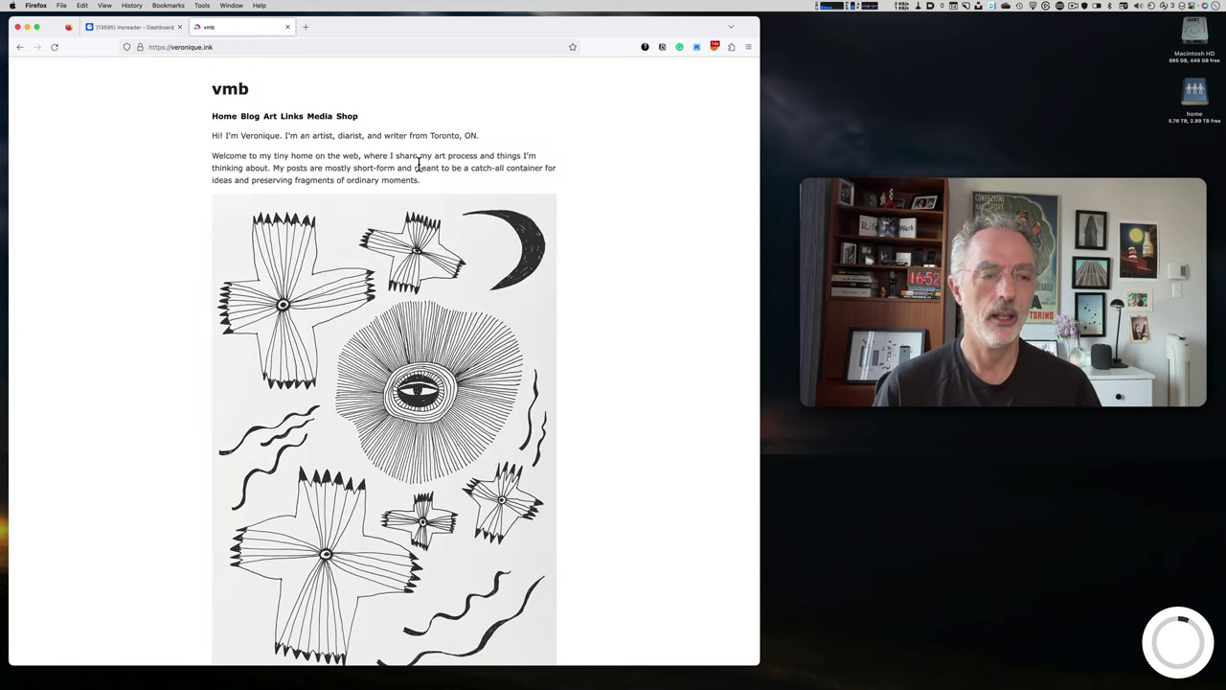
{"action": "scroll", "coordinate": [421, 165], "scroll_direction": "up", "scroll_amount": 2}
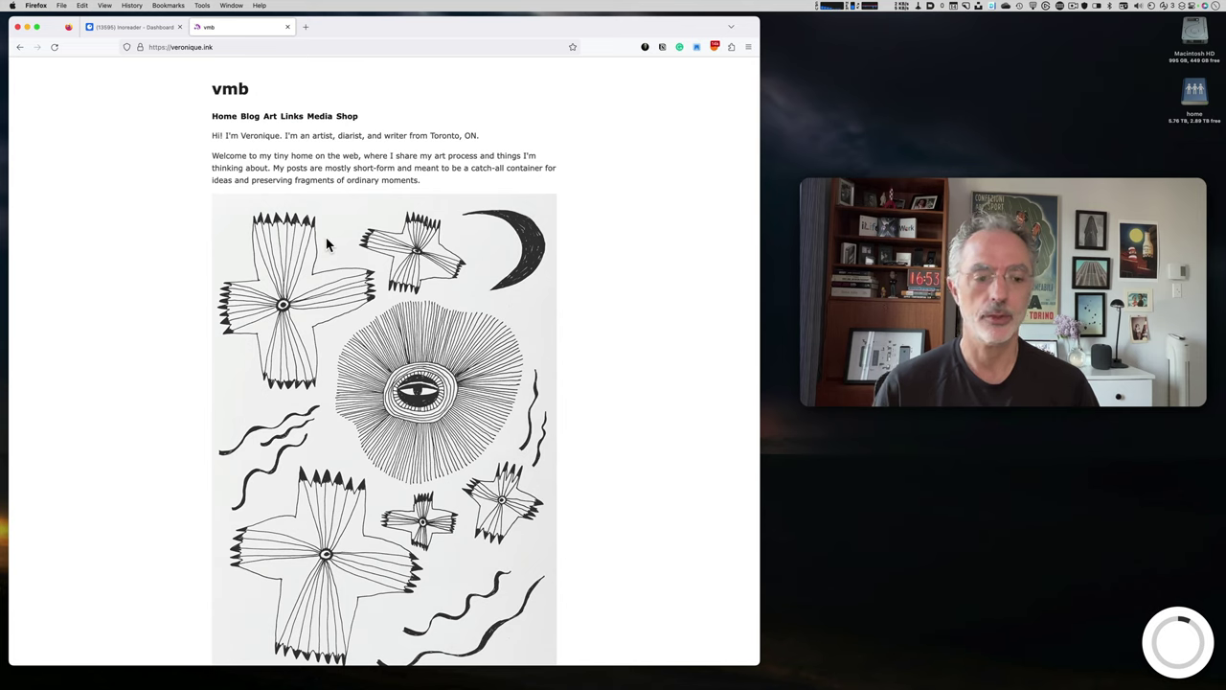
Preview the vmb site's detected RSS feed through the Inoreader browser extension, closing the preview without following it
{"action": "left_click", "coordinate": [715, 46]}
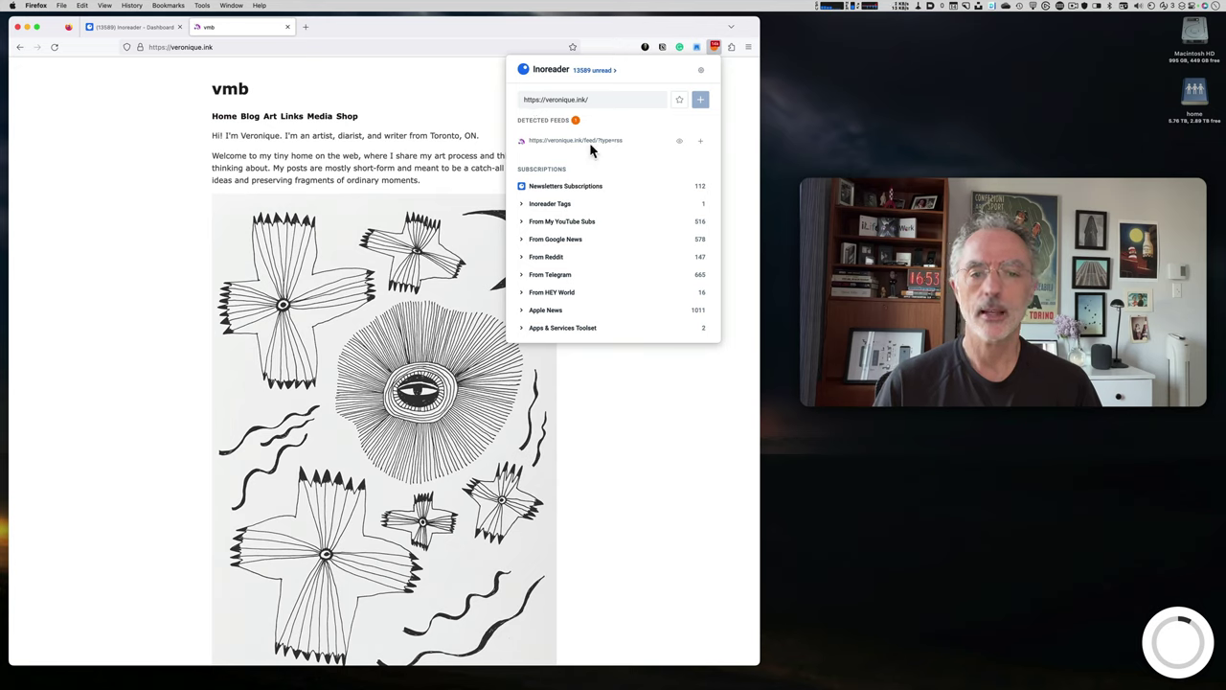
{"action": "left_click", "coordinate": [701, 145]}
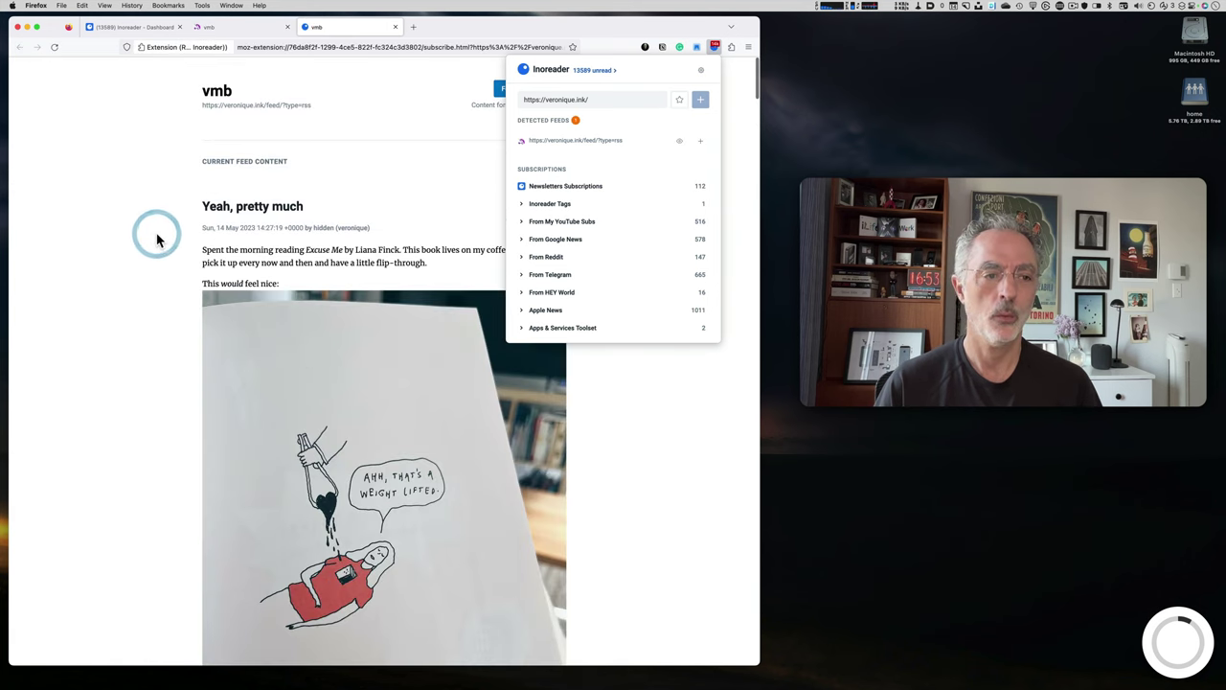
{"action": "scroll", "coordinate": [299, 277], "scroll_direction": "down", "scroll_amount": 6}
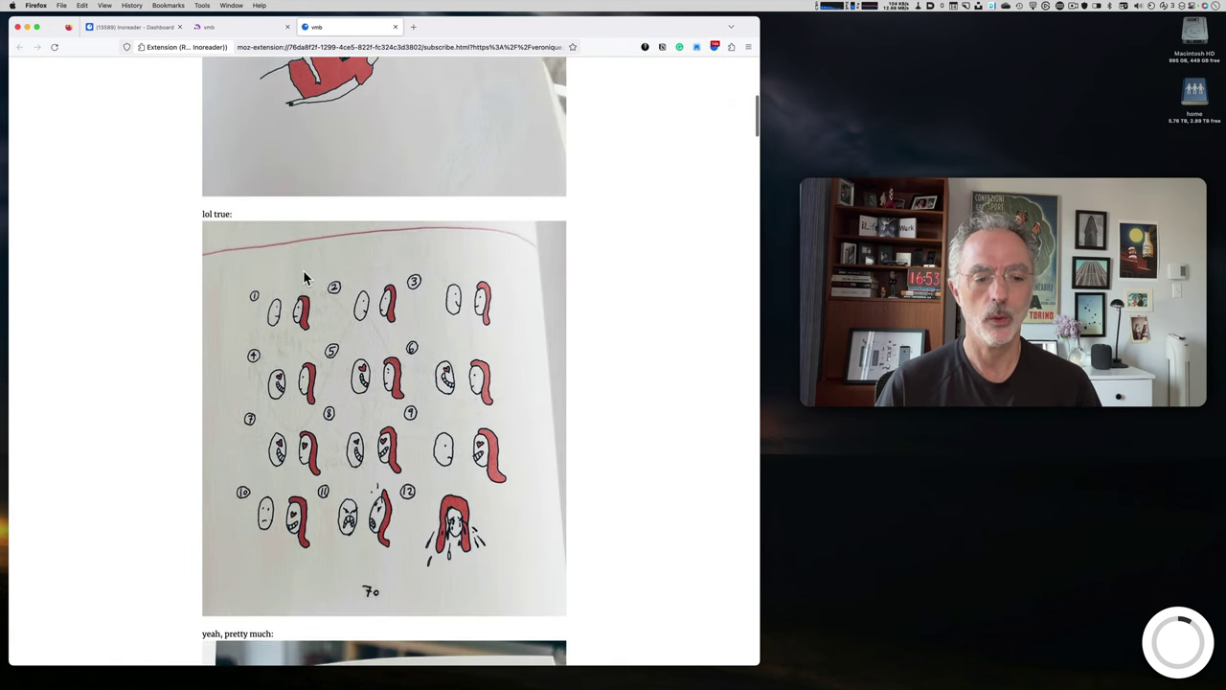
{"action": "scroll", "coordinate": [303, 269], "scroll_direction": "up", "scroll_amount": 6}
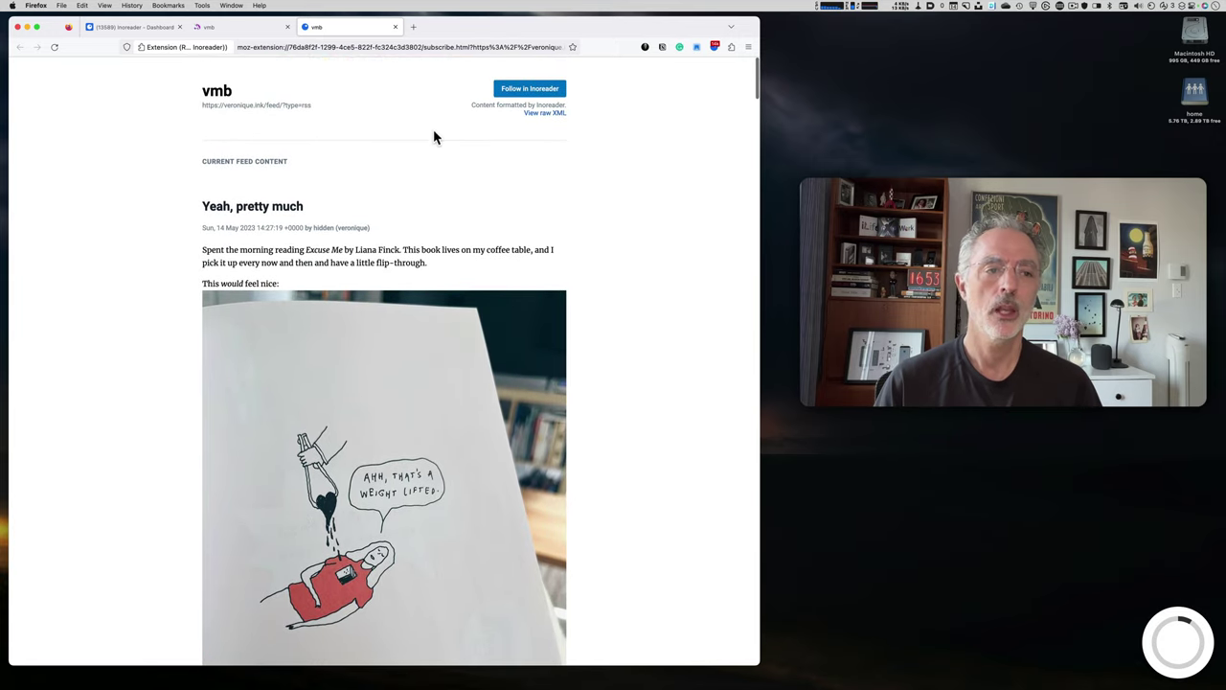
{"action": "left_click", "coordinate": [394, 27]}
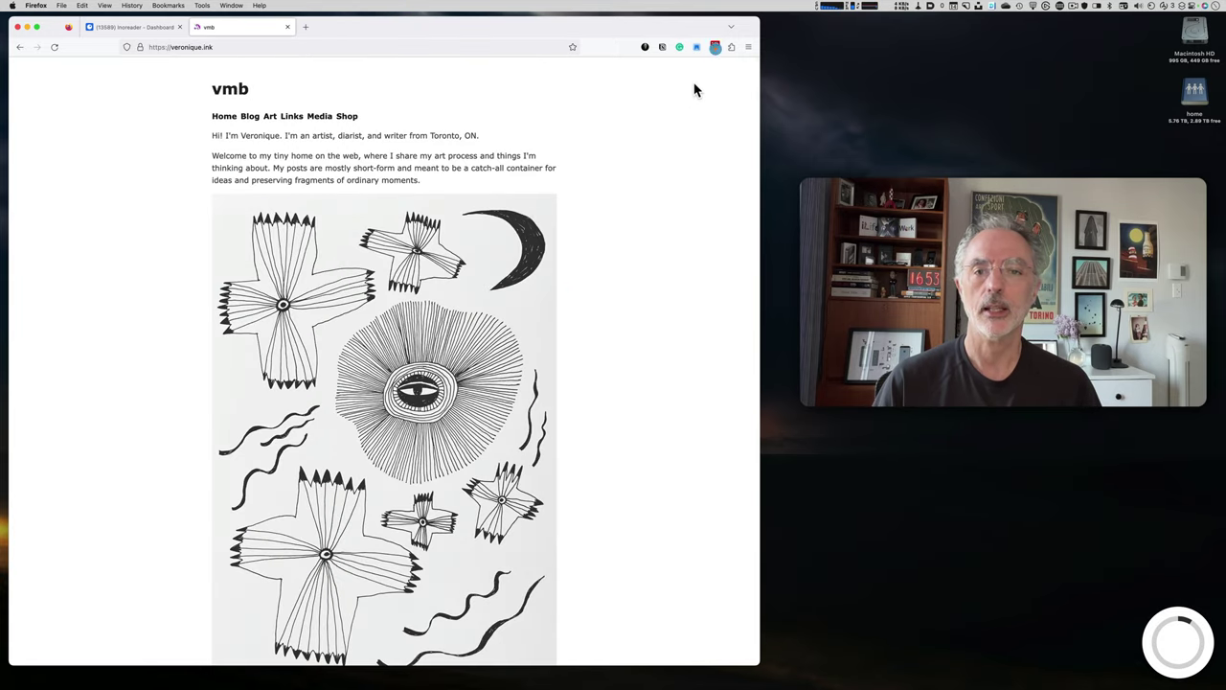
{"action": "left_click", "coordinate": [714, 48]}
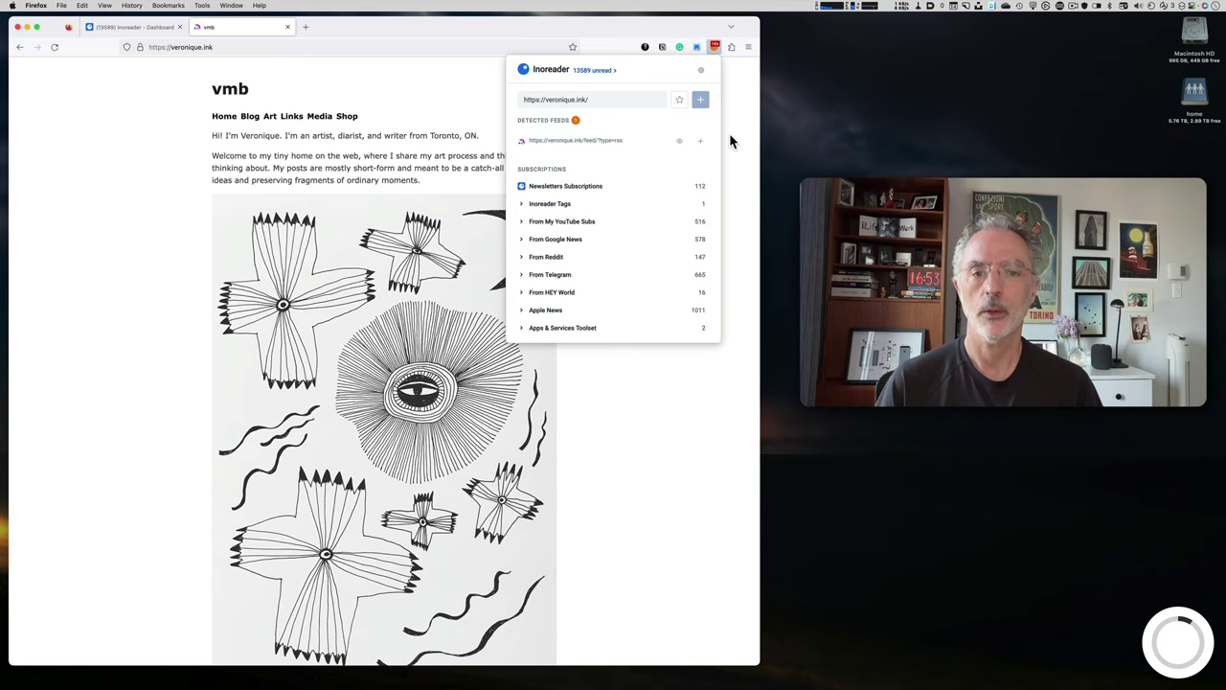
{"action": "left_click", "coordinate": [728, 143]}
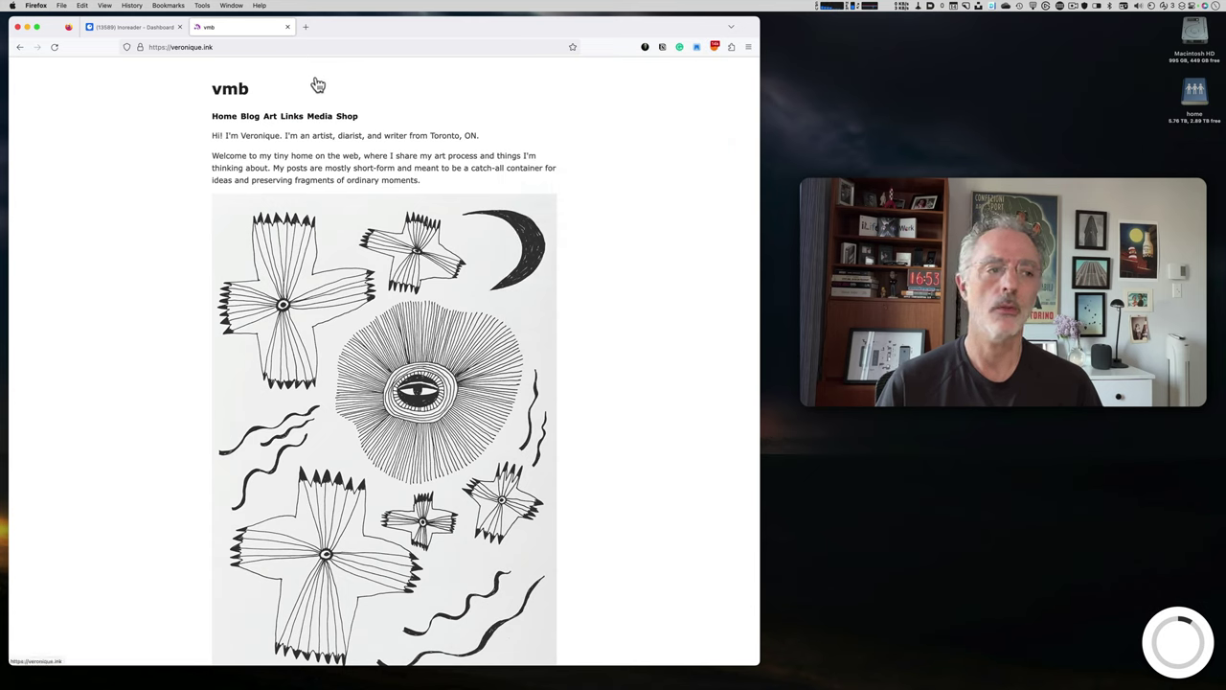
Copy the web address of the vmb blog
{"action": "left_click", "coordinate": [232, 48]}
{"action": "key", "text": "super+c"}
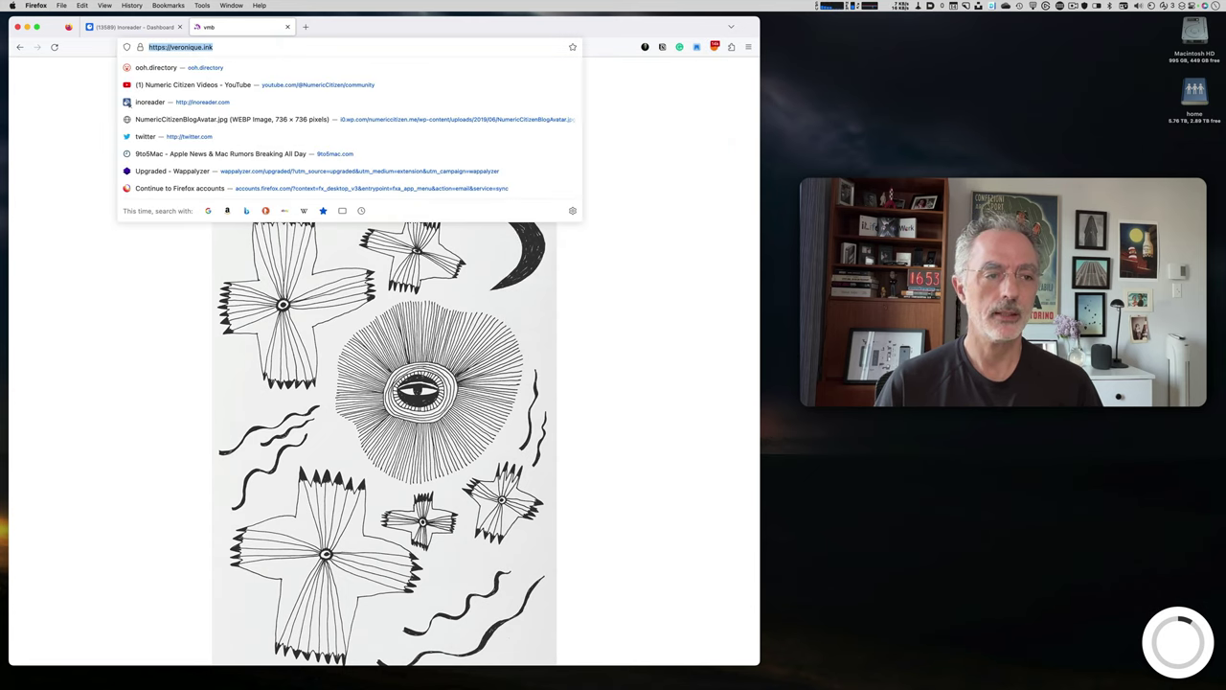
{"action": "right_click", "coordinate": [211, 48]}
{"action": "left_click", "coordinate": [220, 83]}
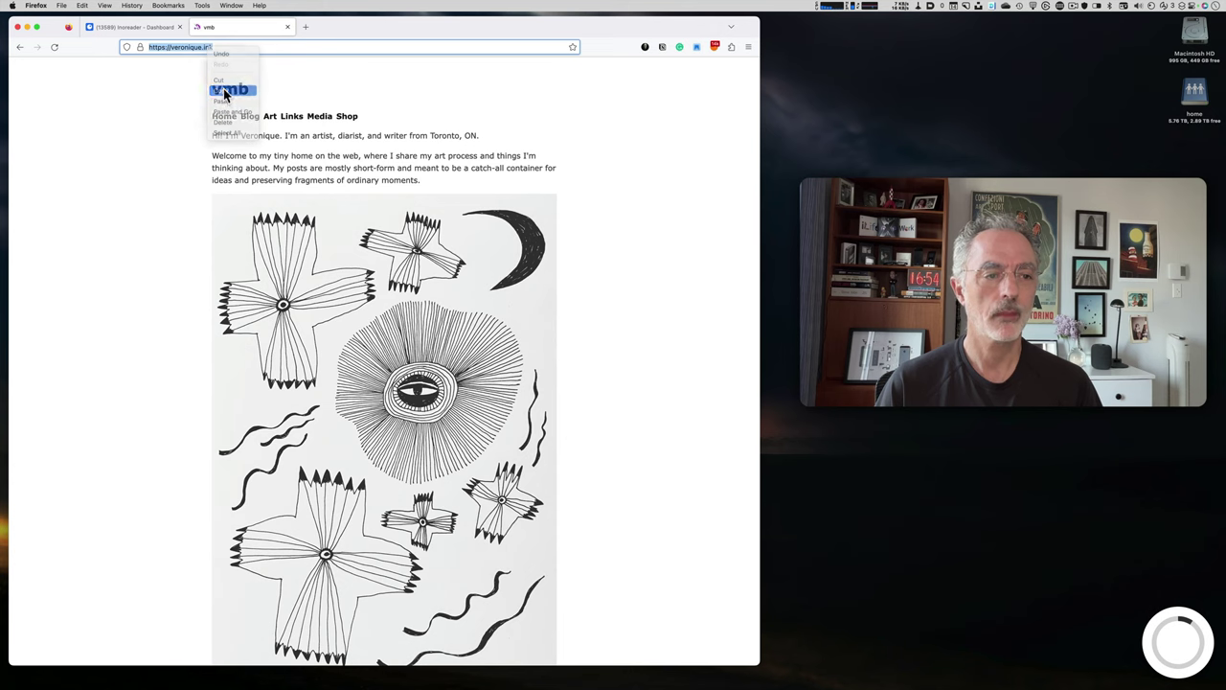
Start adding a new feed in Inoreader and search for sources using the copied blog address
{"action": "left_click", "coordinate": [134, 28]}
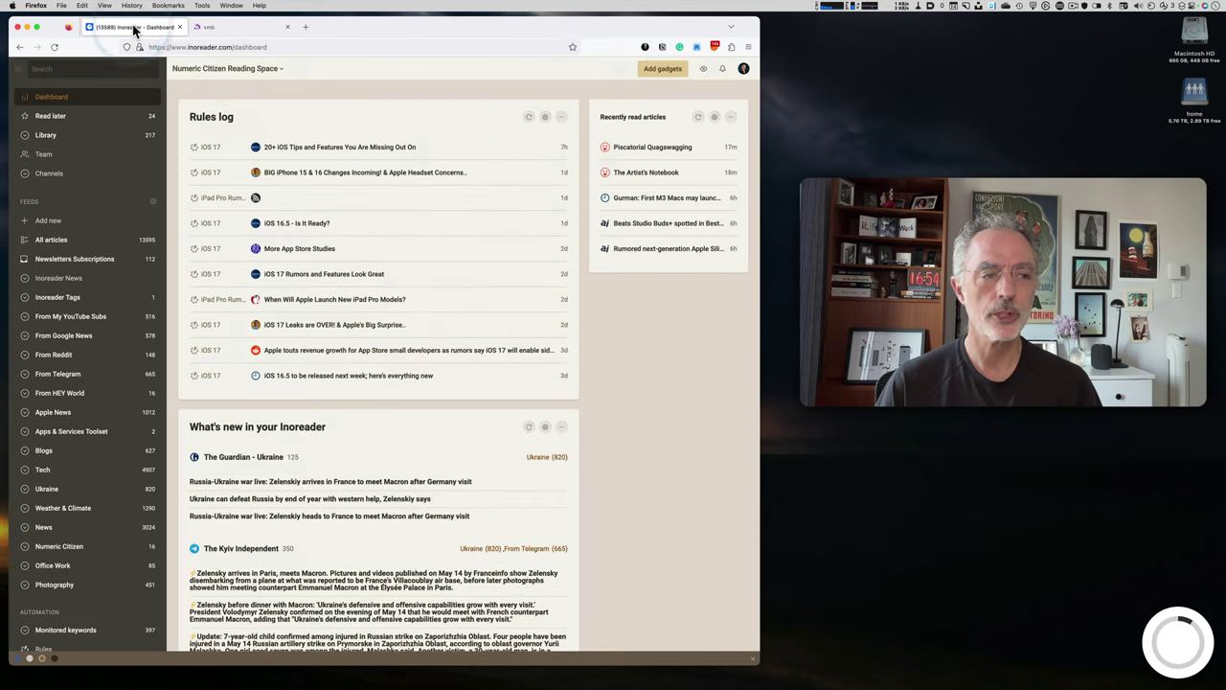
{"action": "left_click", "coordinate": [48, 223]}
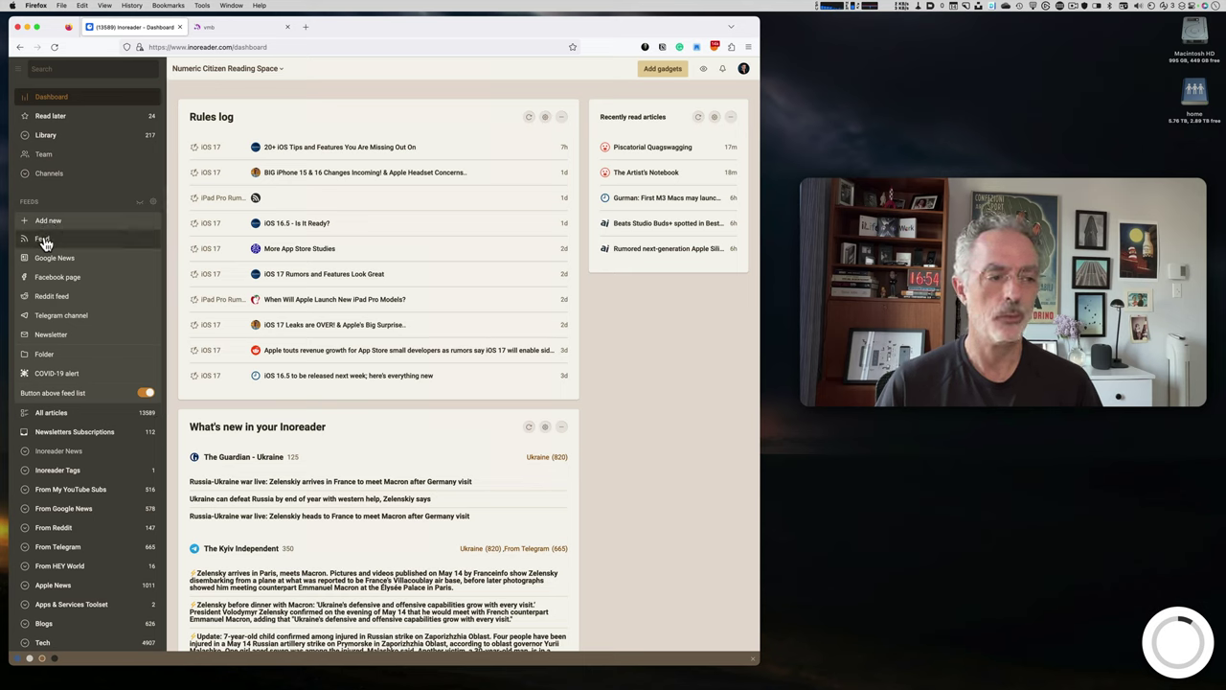
{"action": "left_click", "coordinate": [45, 244]}
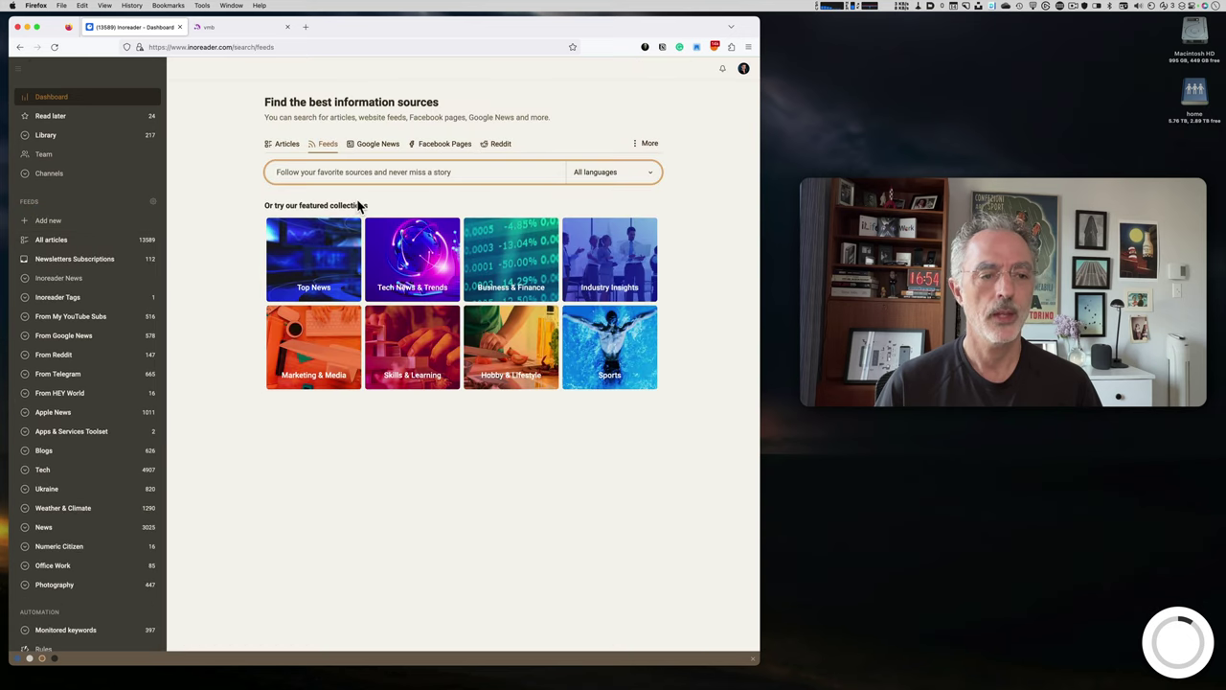
{"action": "key", "text": "super+v"}
{"action": "key", "text": "Return"}
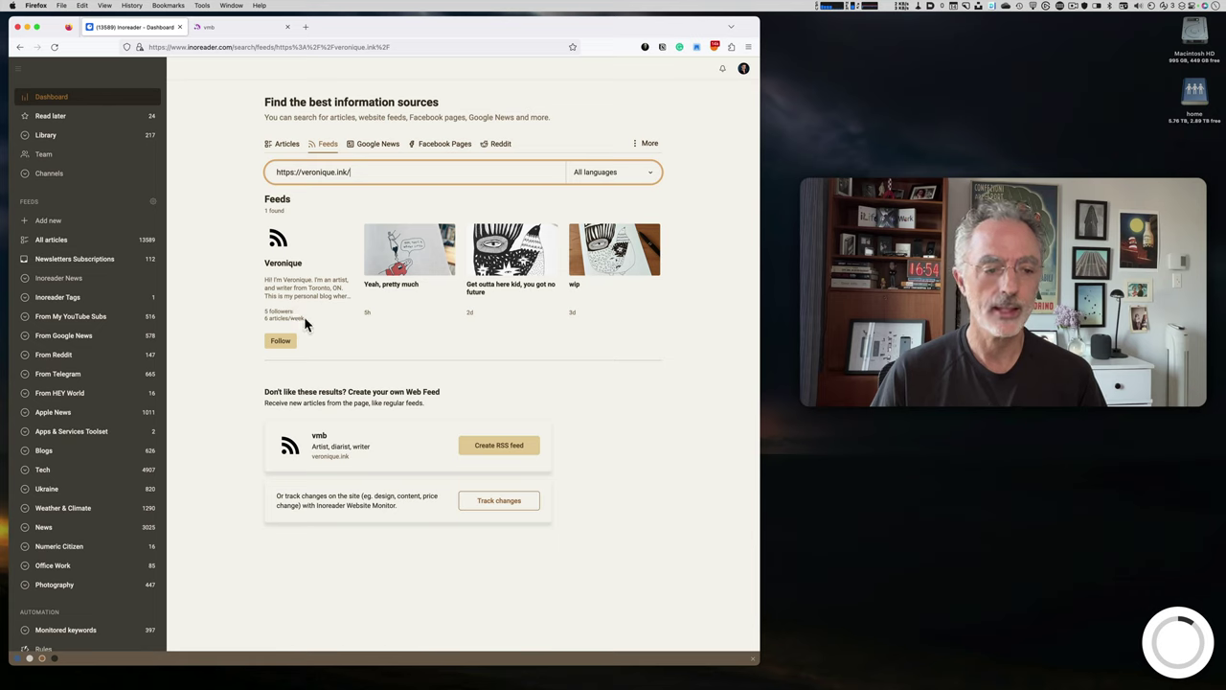
Follow the feed found for the blog and save it in the Blogs folder
{"action": "left_click_drag", "start_coordinate": [304, 317], "coordinate": [235, 319]}
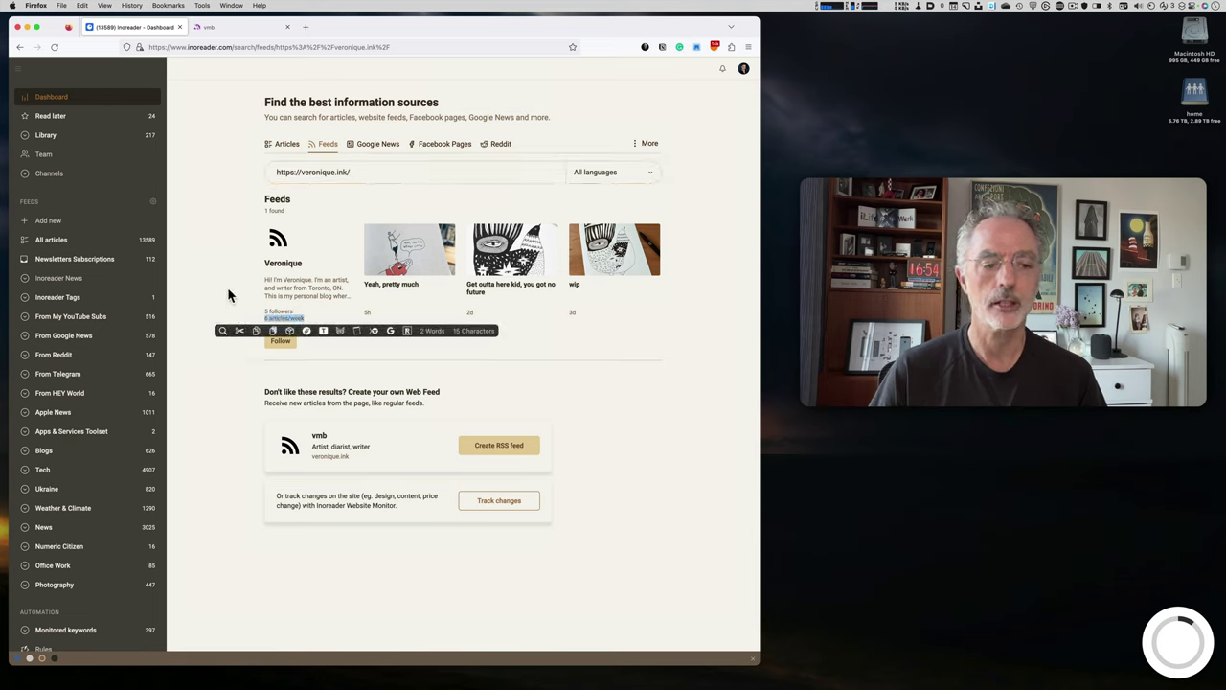
{"action": "left_click", "coordinate": [228, 287]}
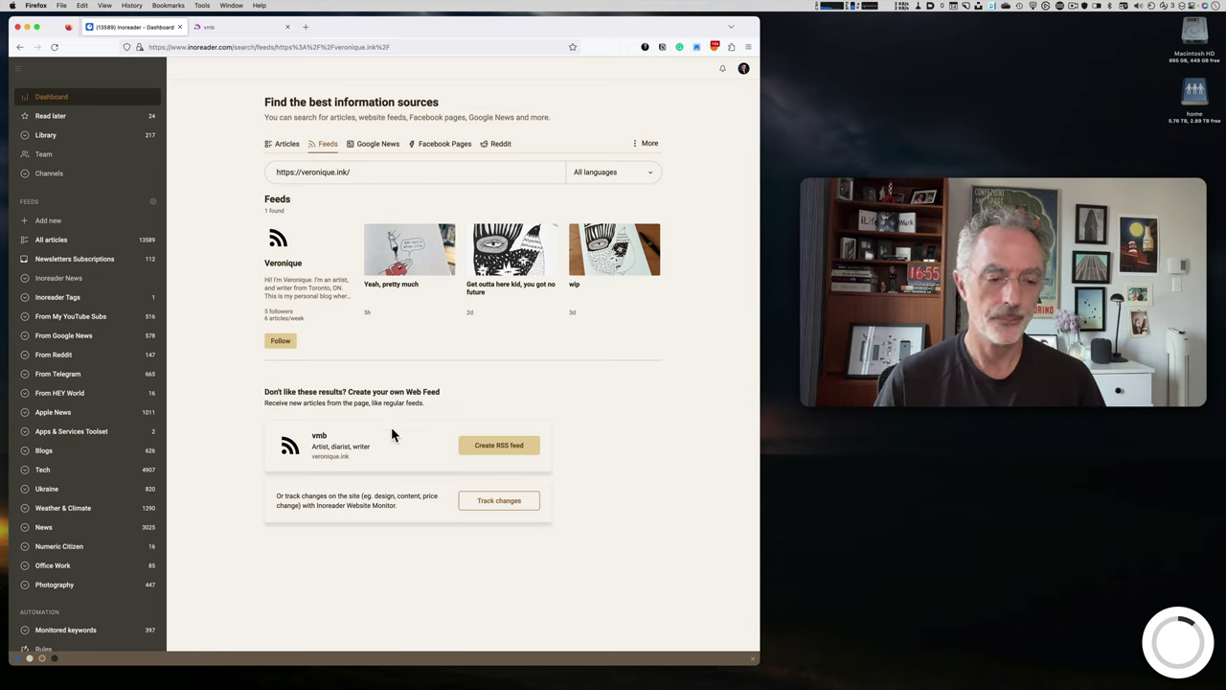
{"action": "left_click", "coordinate": [288, 347]}
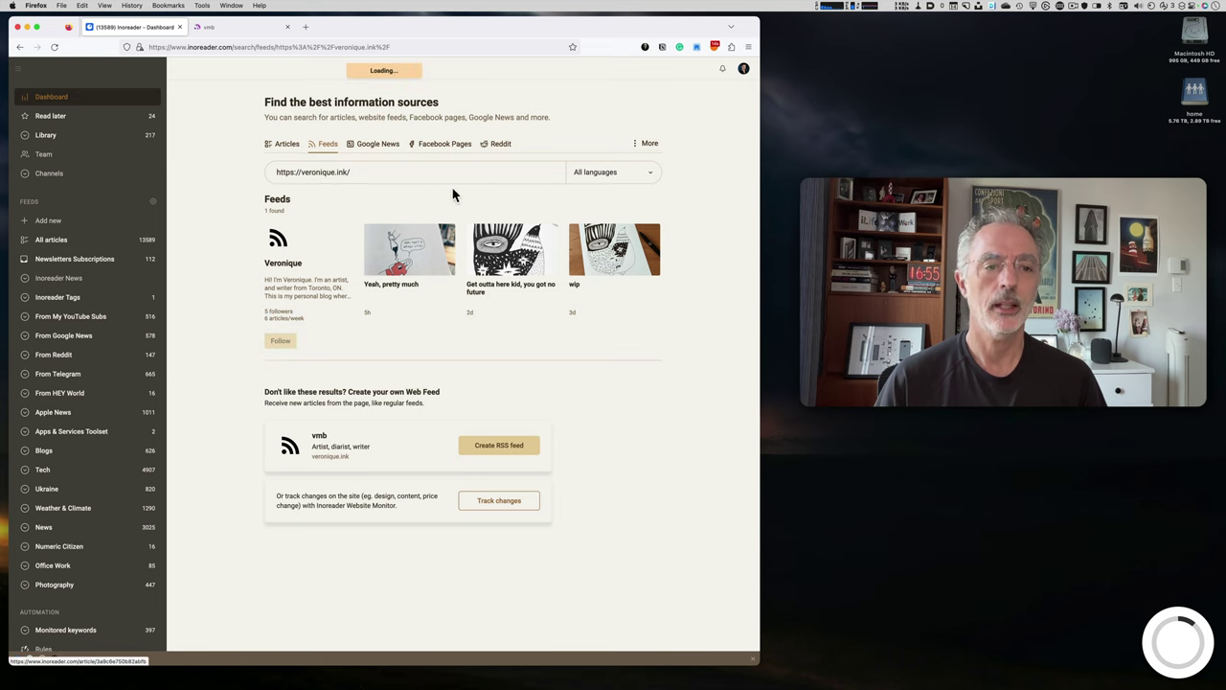
{"action": "left_click", "coordinate": [404, 72]}
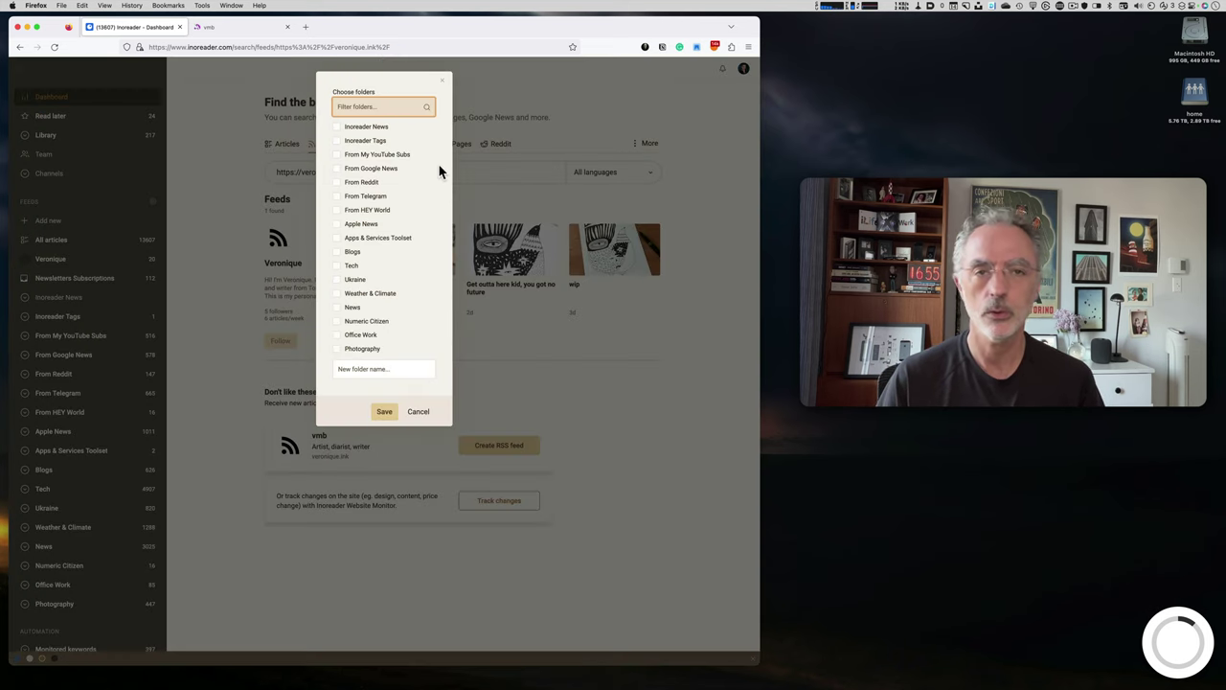
{"action": "left_click", "coordinate": [337, 254]}
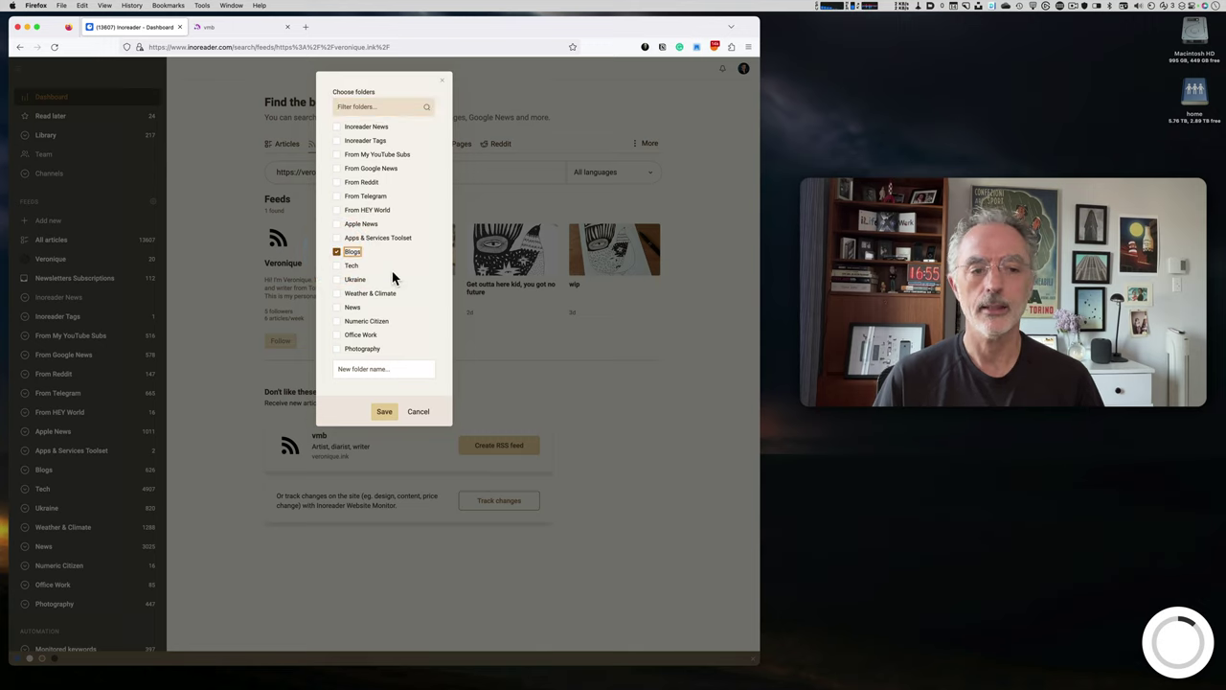
{"action": "left_click", "coordinate": [370, 369]}
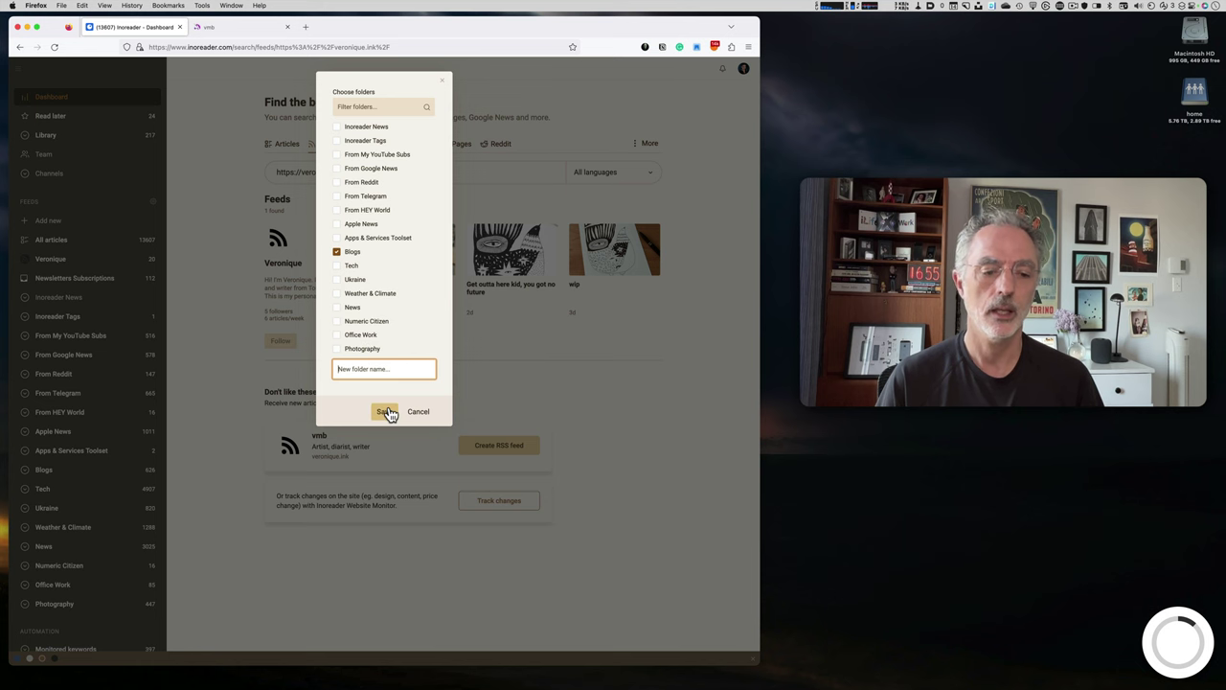
{"action": "left_click", "coordinate": [384, 412]}
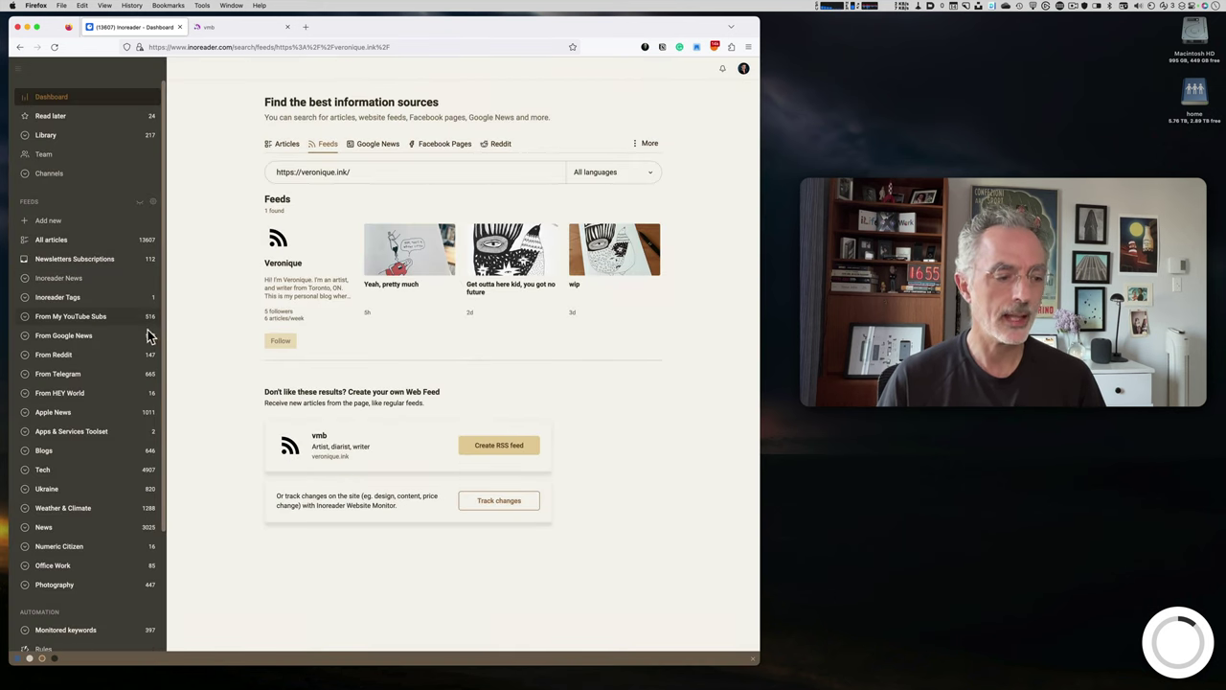
Open the newly followed feed from the Blogs folder and check the additional filter options for its article list
{"action": "left_click", "coordinate": [29, 458]}
{"action": "scroll", "coordinate": [58, 465], "scroll_direction": "down", "scroll_amount": 3}
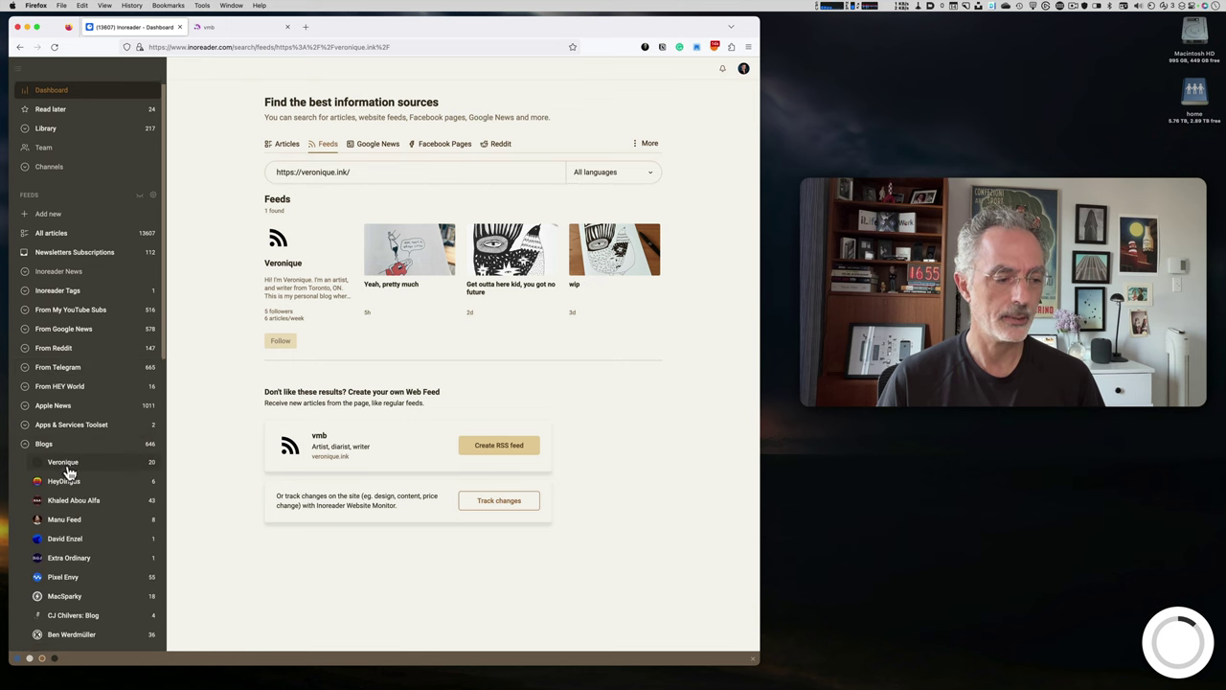
{"action": "left_click", "coordinate": [75, 385]}
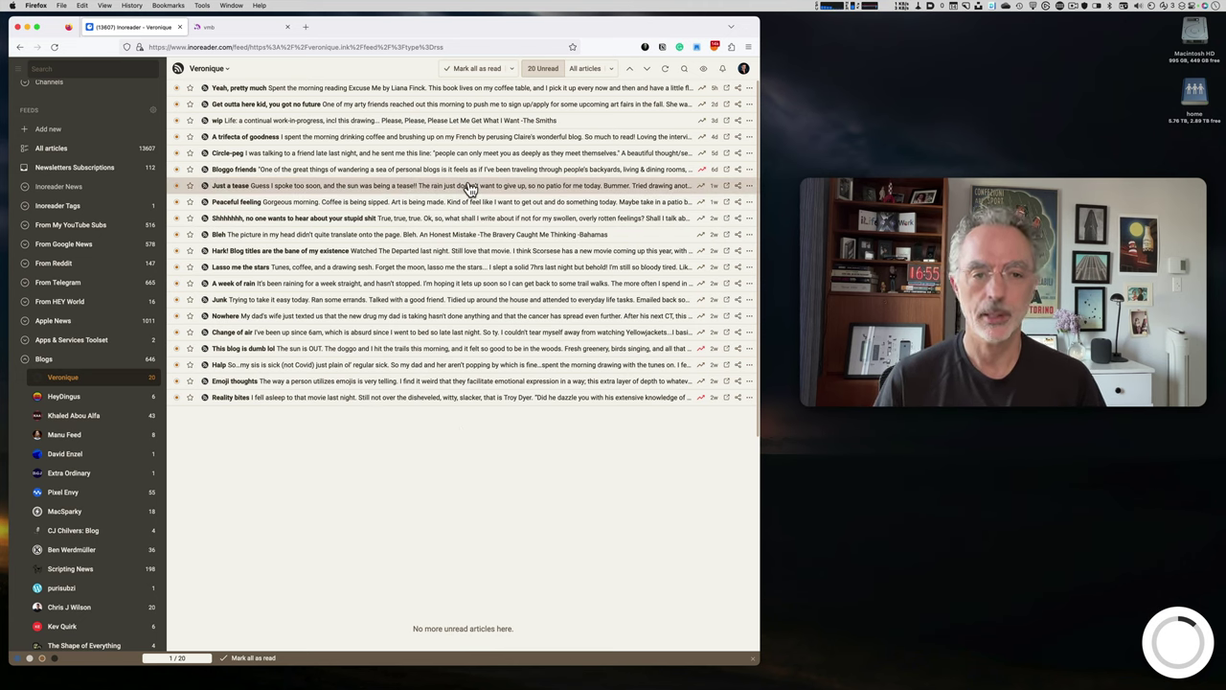
{"action": "left_click", "coordinate": [601, 69]}
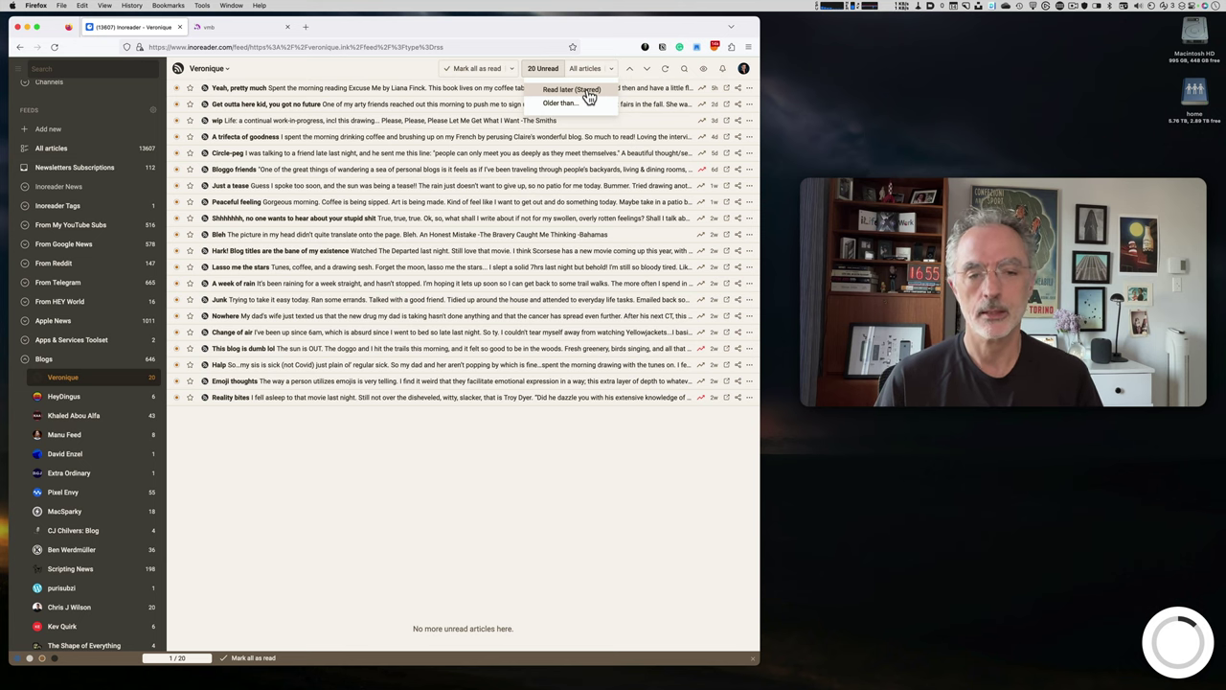
{"action": "left_click", "coordinate": [433, 467]}
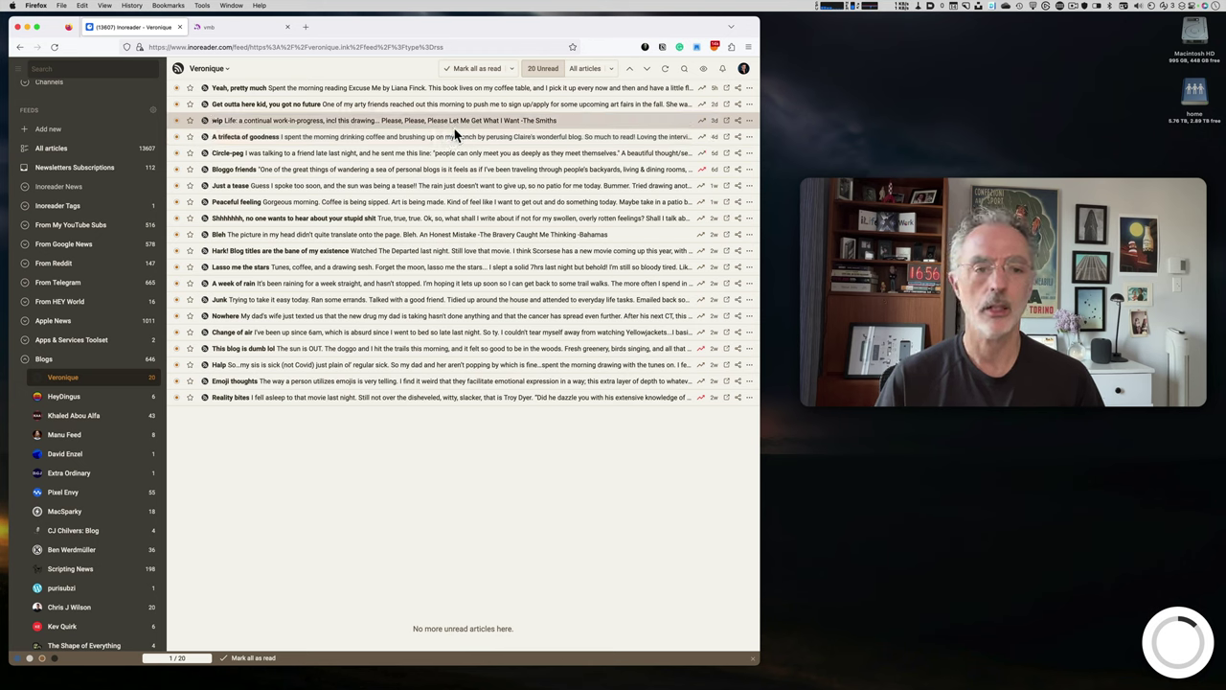
Look through the sharing and send-to options of the article "Yeah, pretty much", from Copy article URL down to Dropbox
{"action": "left_click", "coordinate": [738, 88]}
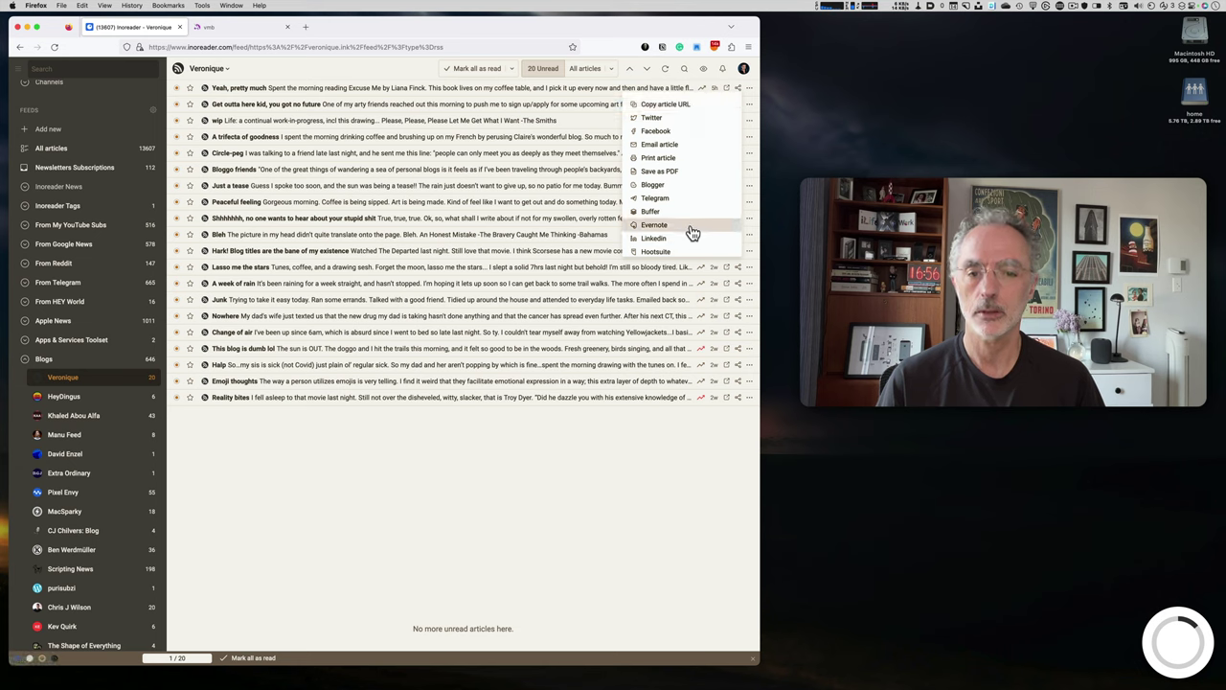
{"action": "scroll", "coordinate": [693, 247], "scroll_direction": "down", "scroll_amount": 1}
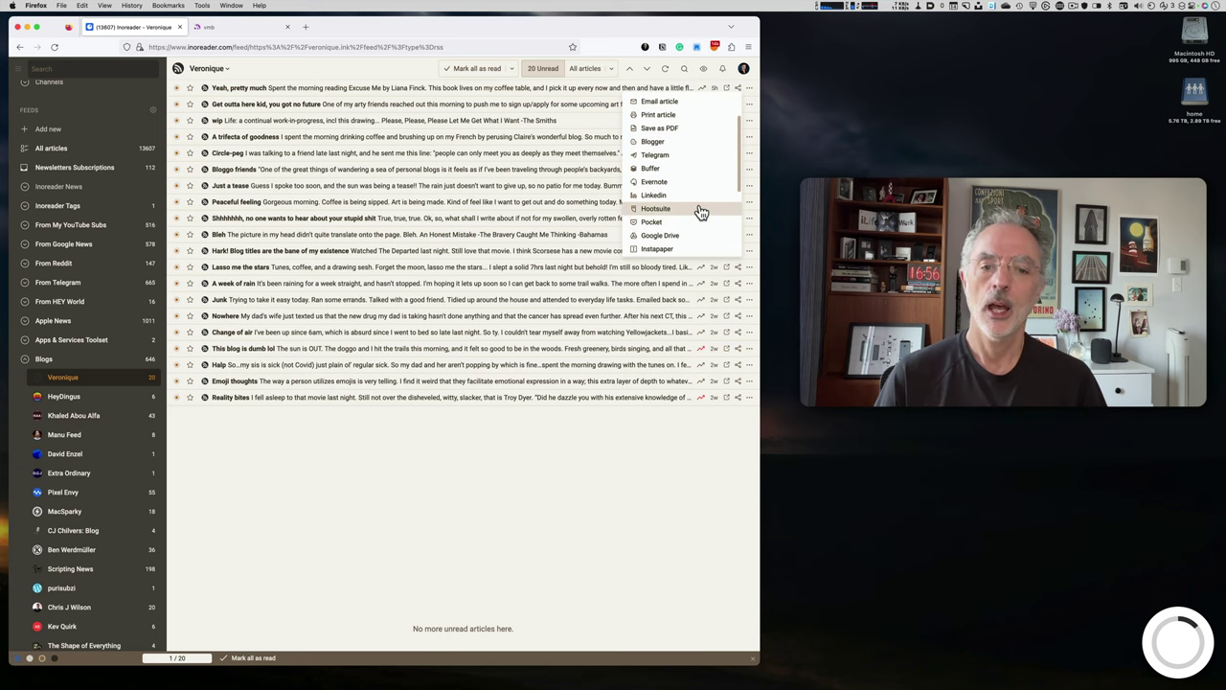
{"action": "scroll", "coordinate": [701, 206], "scroll_direction": "up", "scroll_amount": 1}
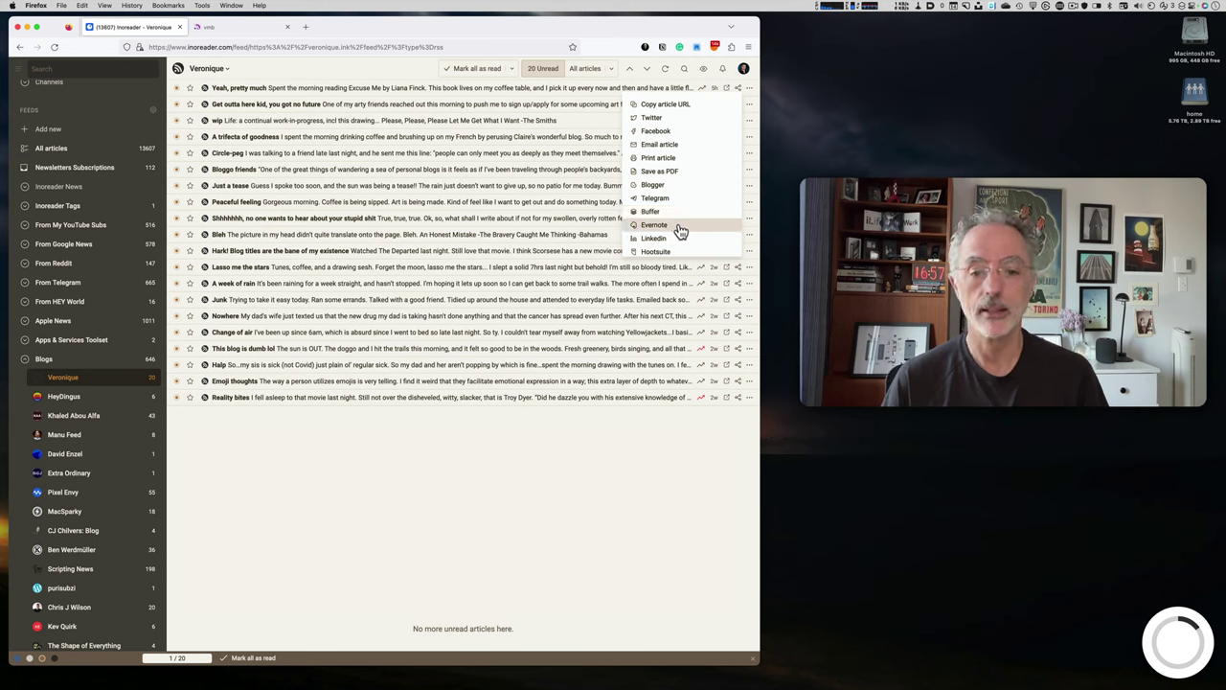
{"action": "scroll", "coordinate": [682, 232], "scroll_direction": "down", "scroll_amount": 2}
{"action": "scroll", "coordinate": [682, 232], "scroll_direction": "down", "scroll_amount": 1}
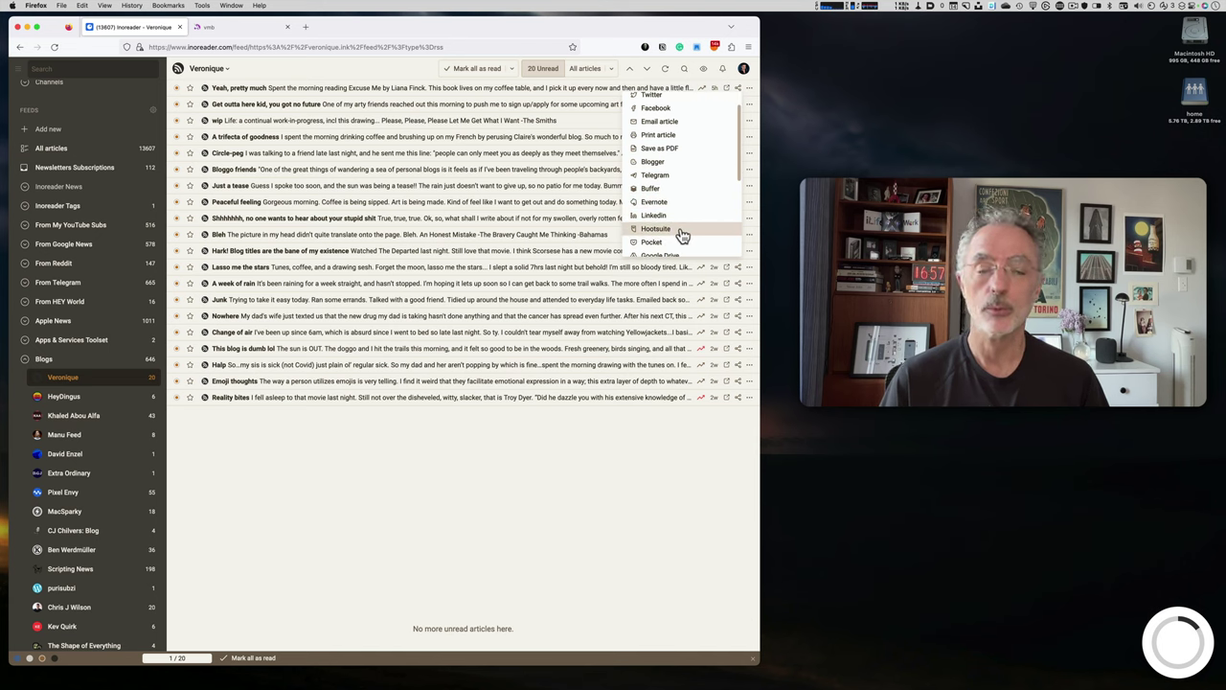
{"action": "scroll", "coordinate": [681, 233], "scroll_direction": "down", "scroll_amount": 4}
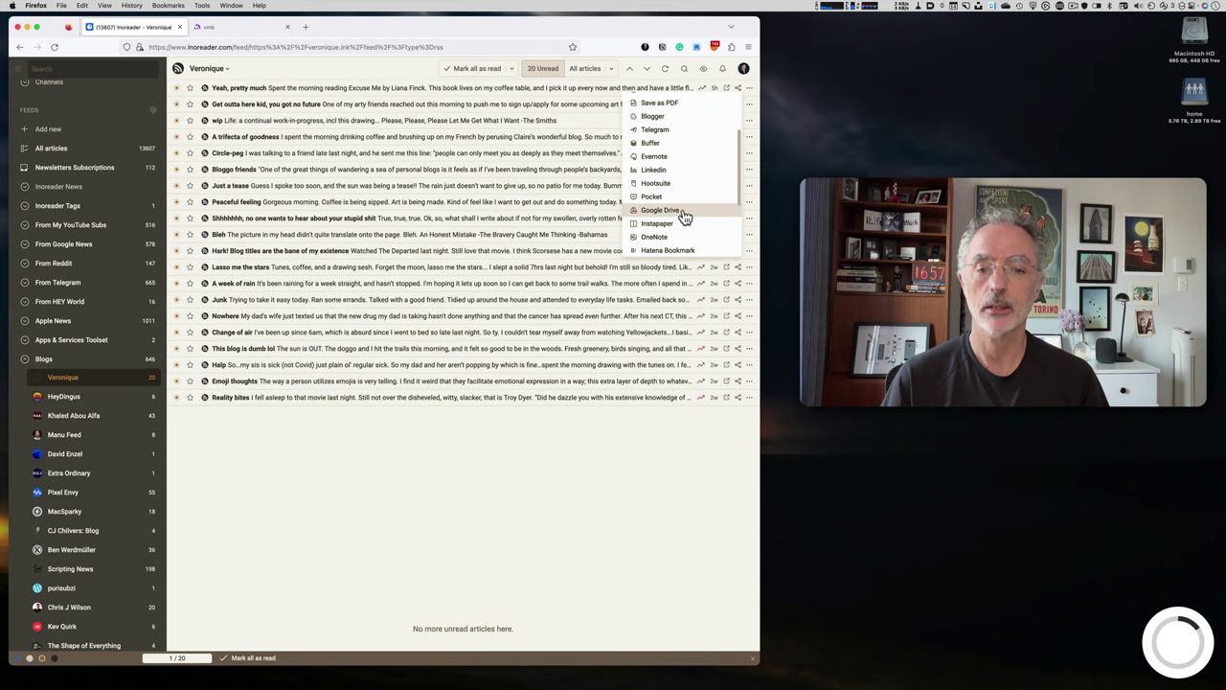
{"action": "scroll", "coordinate": [684, 220], "scroll_direction": "down", "scroll_amount": 1}
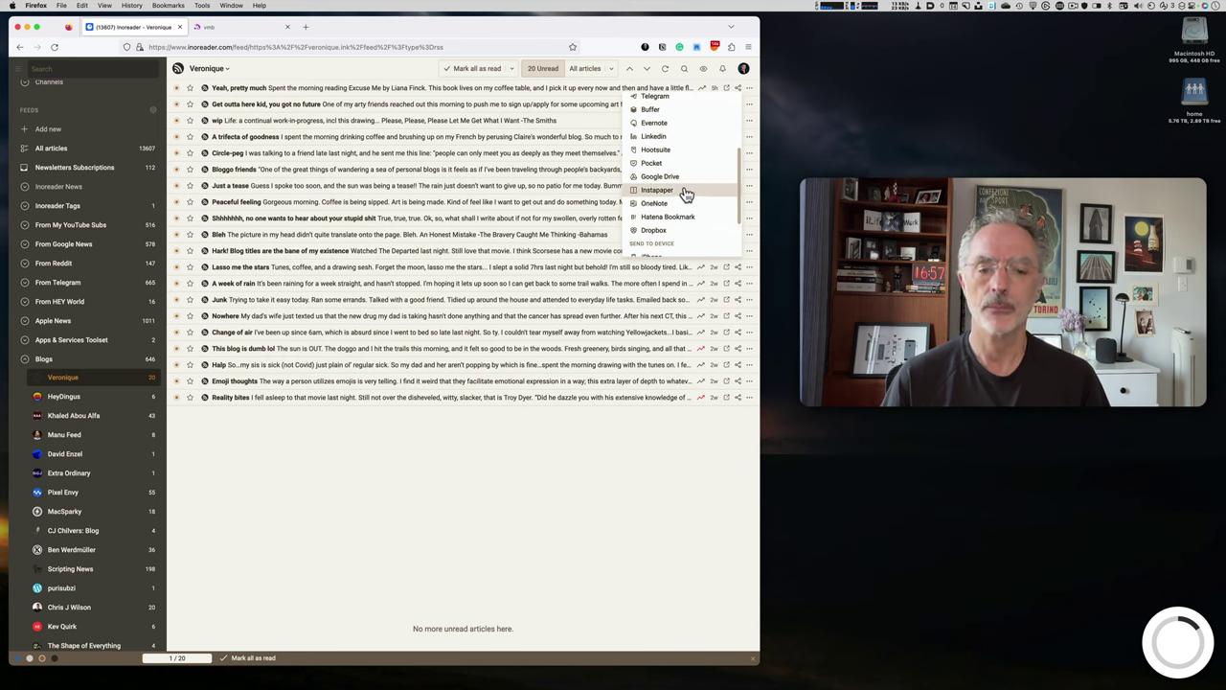
{"action": "scroll", "coordinate": [686, 194], "scroll_direction": "up", "scroll_amount": 1}
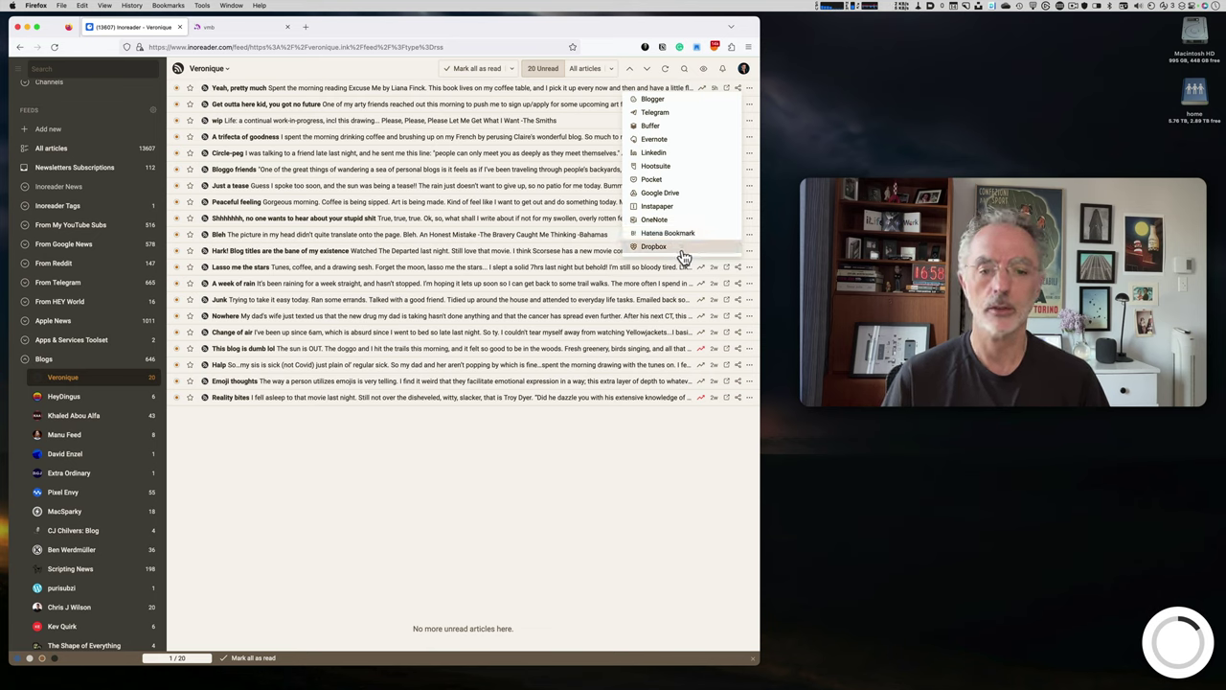
{"action": "scroll", "coordinate": [684, 251], "scroll_direction": "up", "scroll_amount": 2}
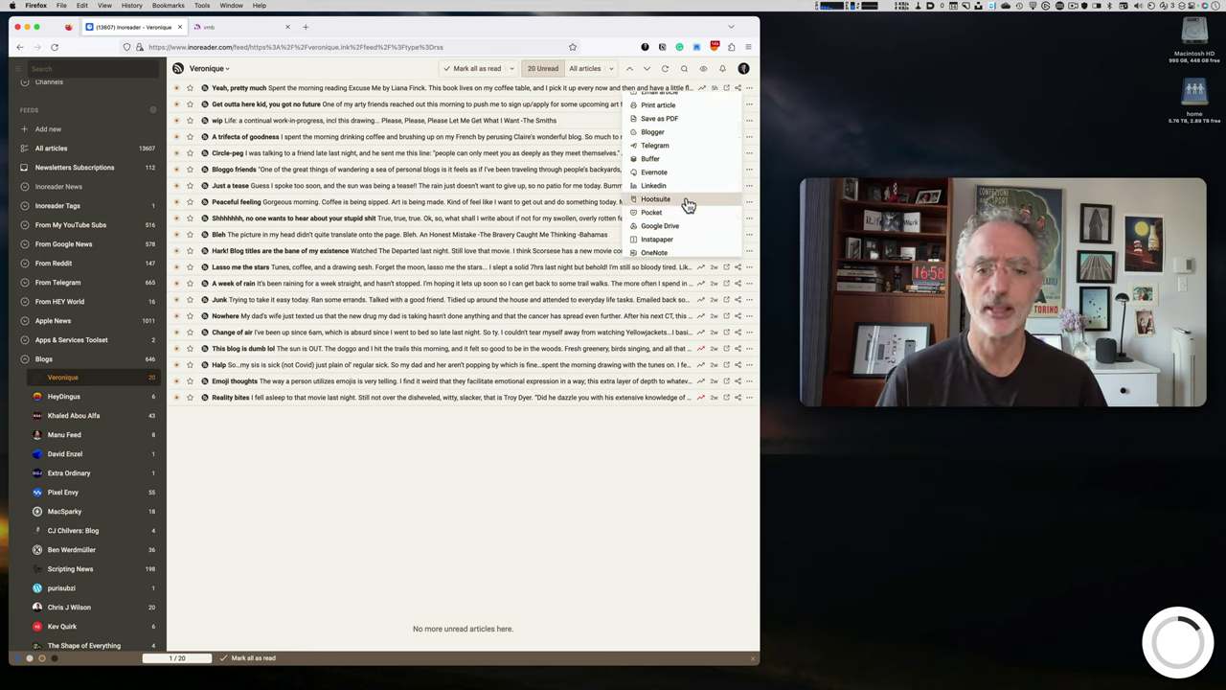
{"action": "scroll", "coordinate": [688, 196], "scroll_direction": "up", "scroll_amount": 3}
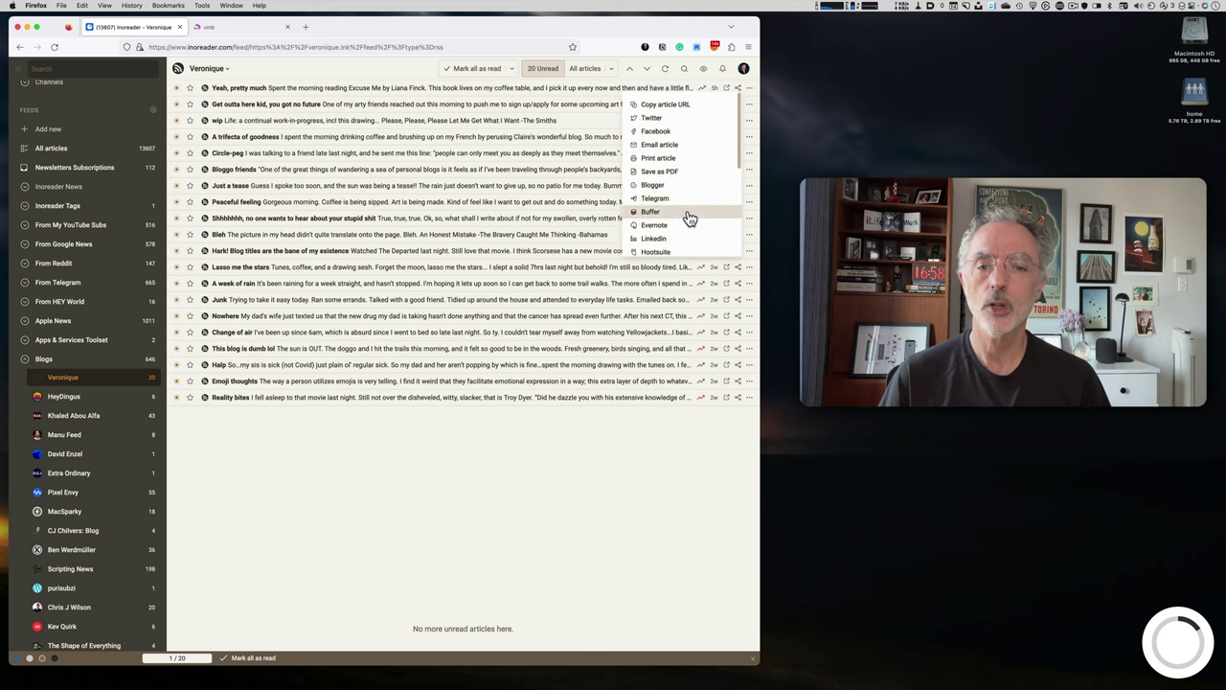
{"action": "scroll", "coordinate": [677, 315], "scroll_direction": "down", "scroll_amount": 1}
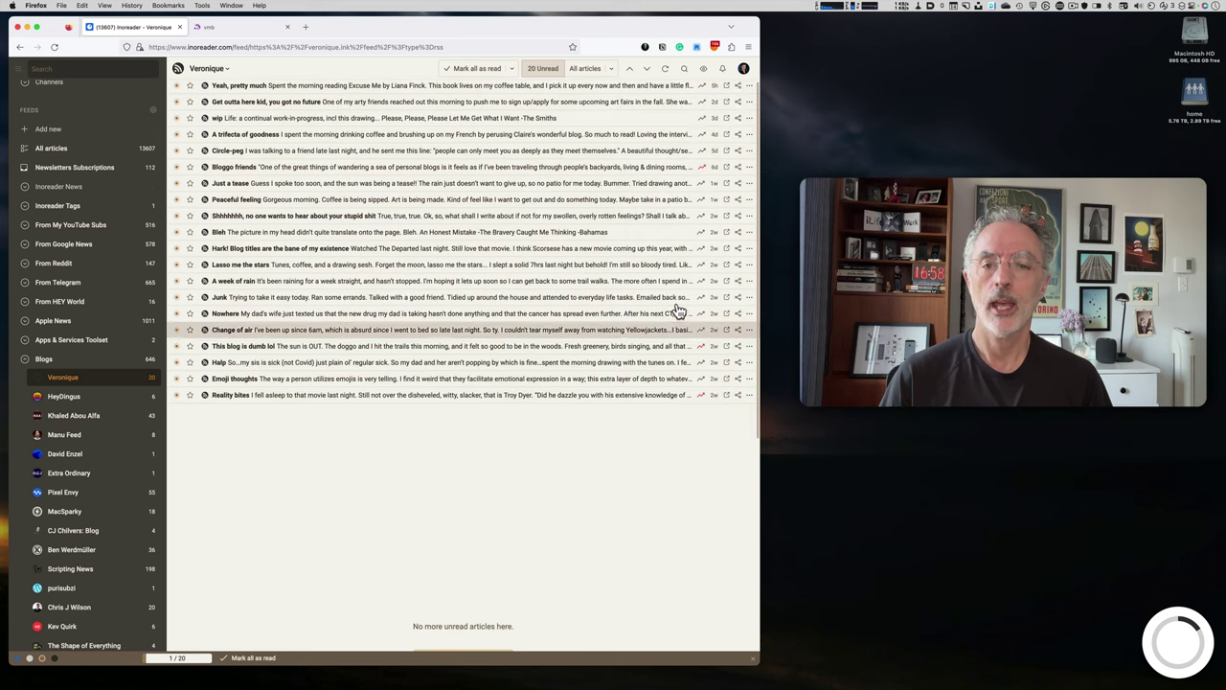
Check the additional article actions of "Yeah, pretty much" and "Bleh", including the mark above or below as read options
{"action": "left_click", "coordinate": [747, 86]}
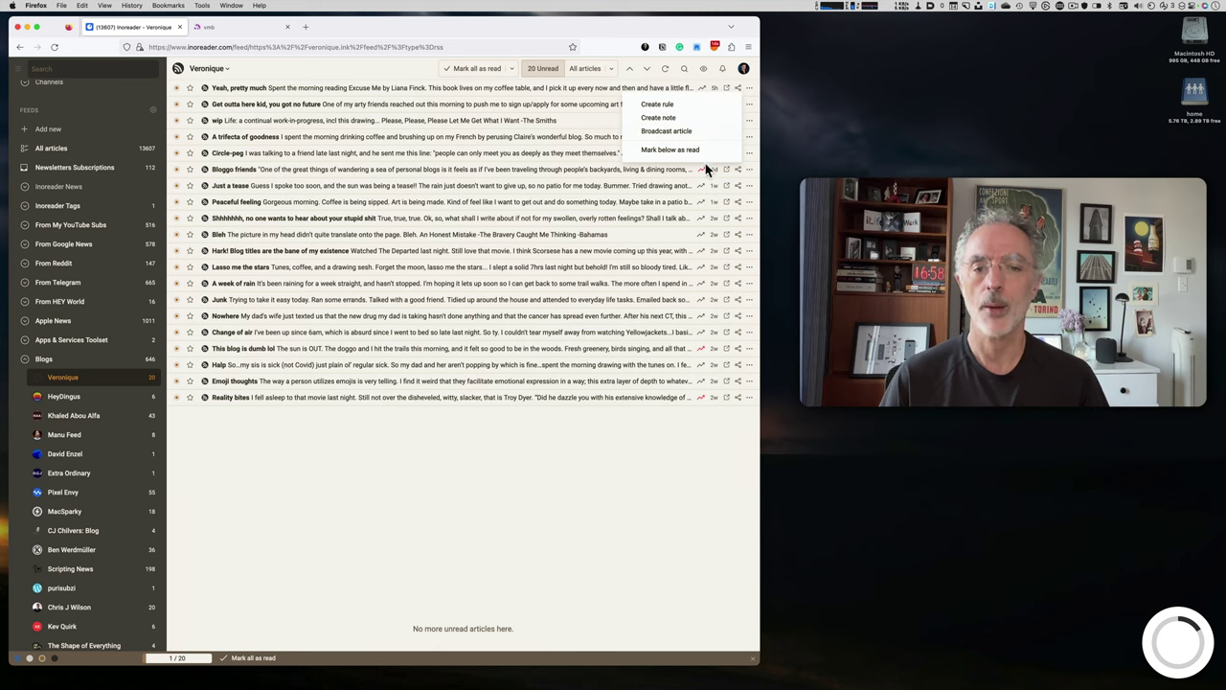
{"action": "left_click", "coordinate": [502, 517]}
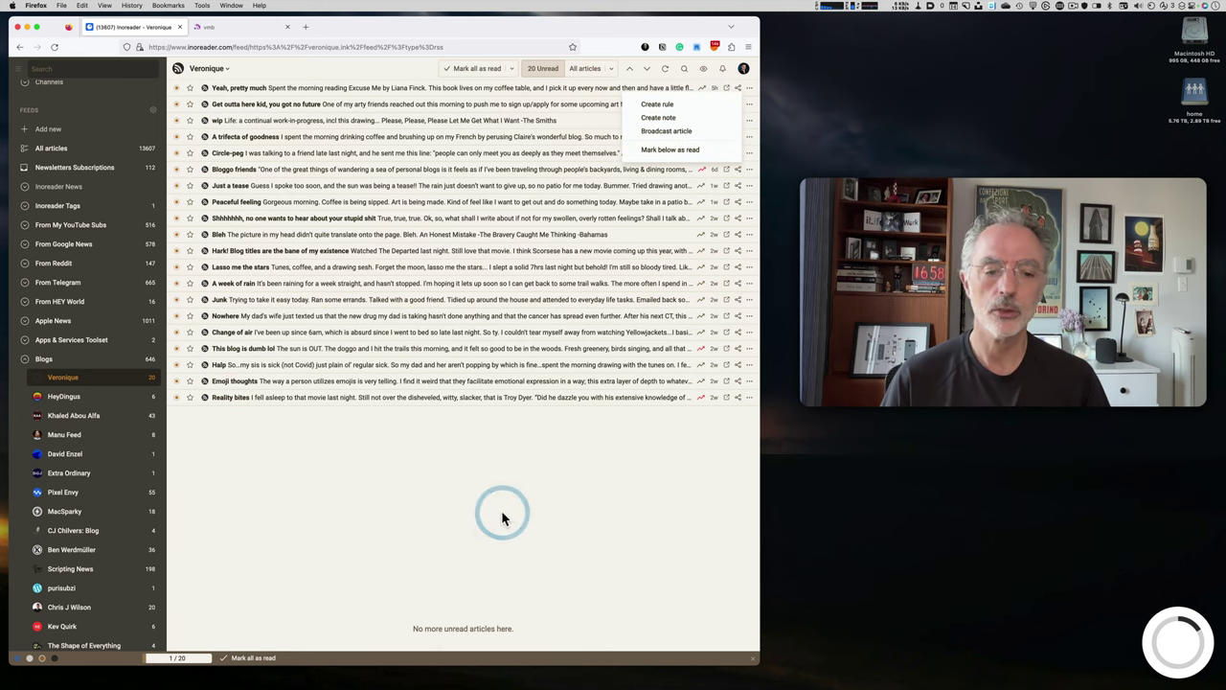
{"action": "left_click", "coordinate": [751, 235]}
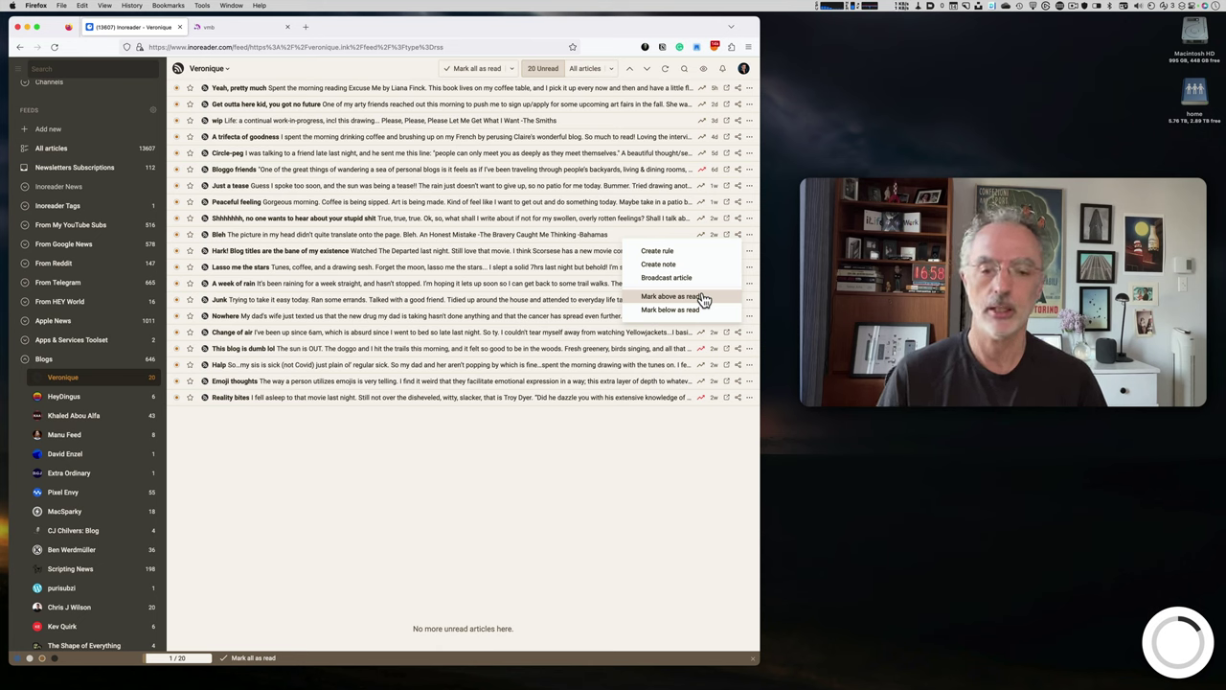
{"action": "left_click", "coordinate": [397, 487]}
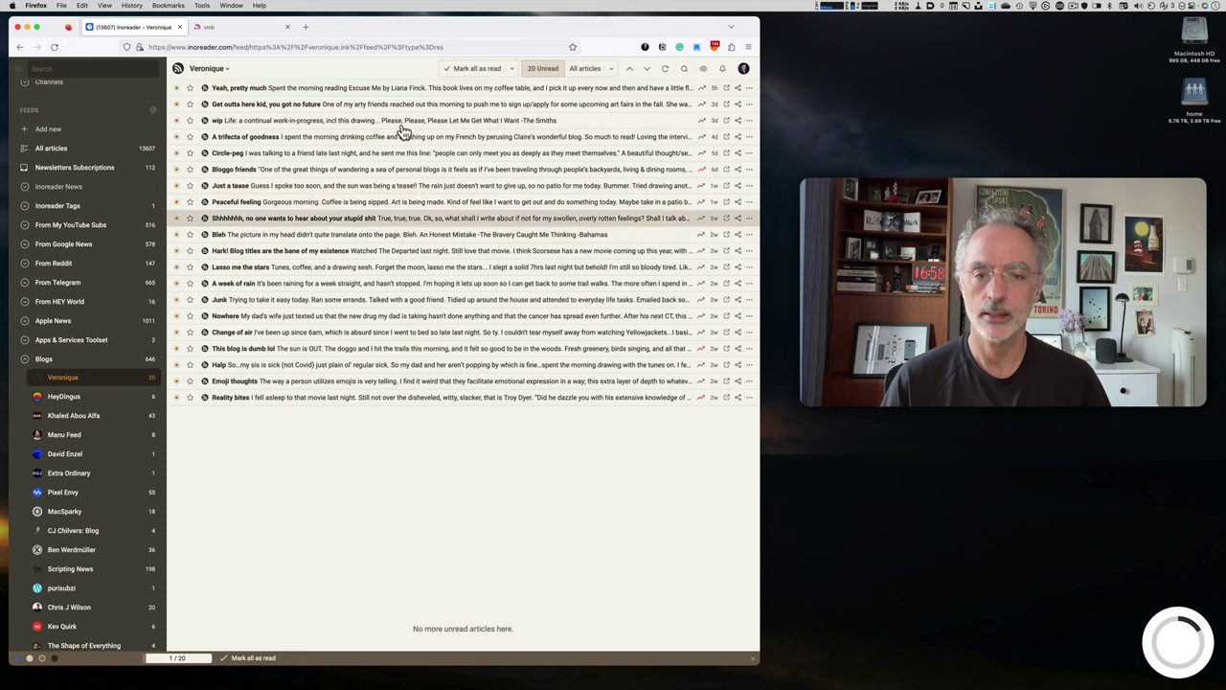
Open the article "Yeah, pretty much", read through it, close it and mark it as unread again
{"action": "left_click", "coordinate": [255, 91]}
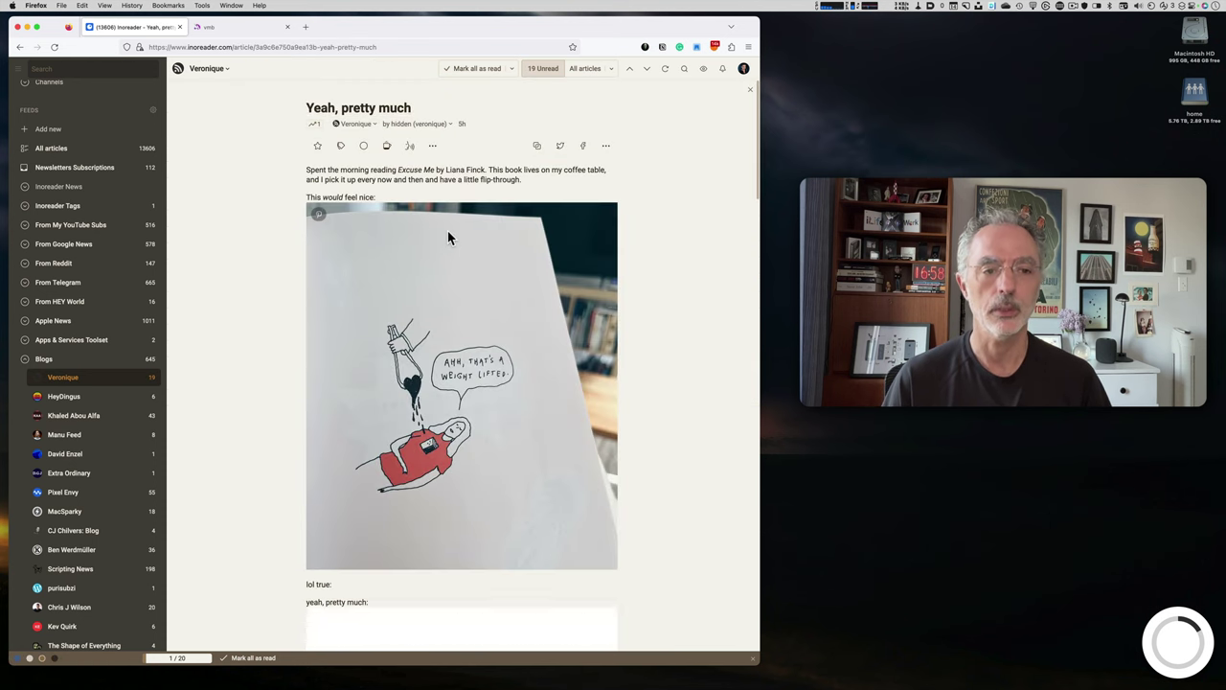
{"action": "scroll", "coordinate": [523, 265], "scroll_direction": "down", "scroll_amount": 10}
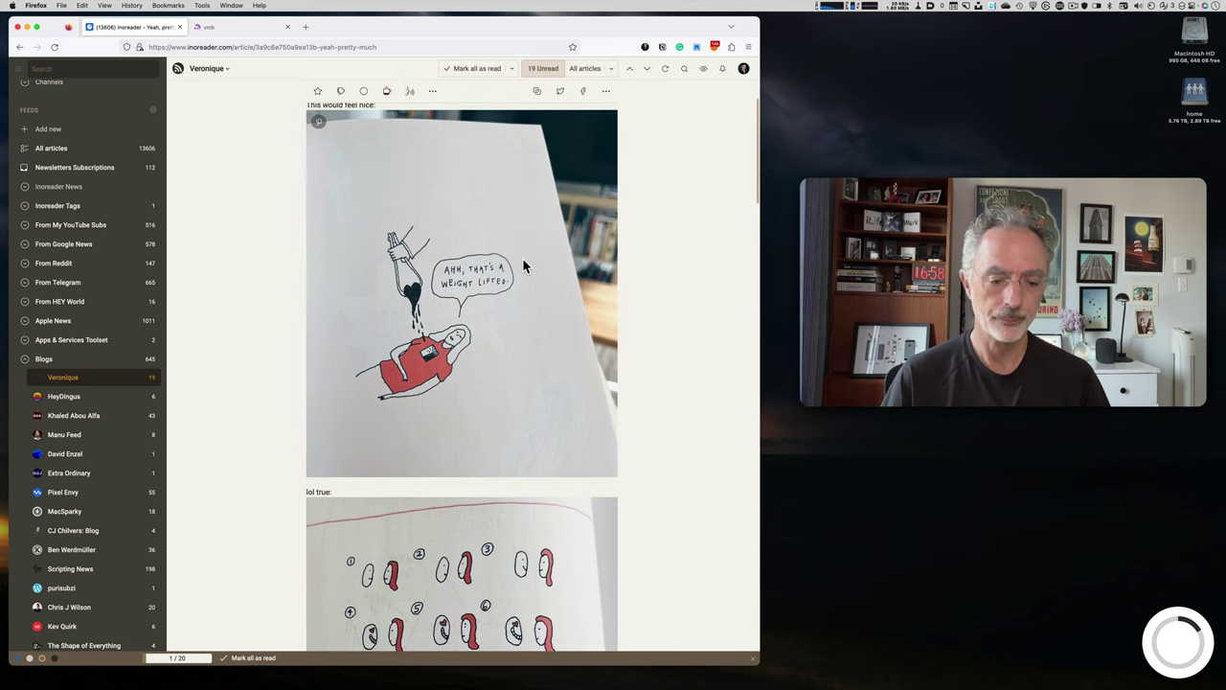
{"action": "scroll", "coordinate": [523, 264], "scroll_direction": "down", "scroll_amount": 12}
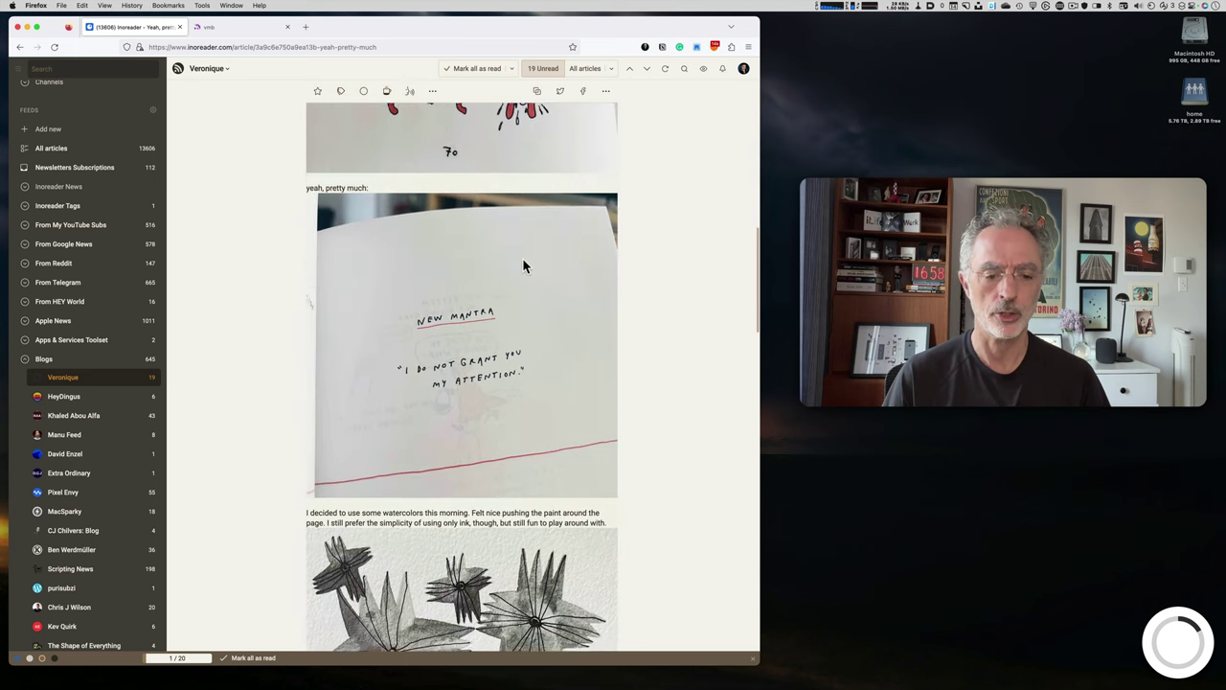
{"action": "scroll", "coordinate": [526, 266], "scroll_direction": "down", "scroll_amount": 5}
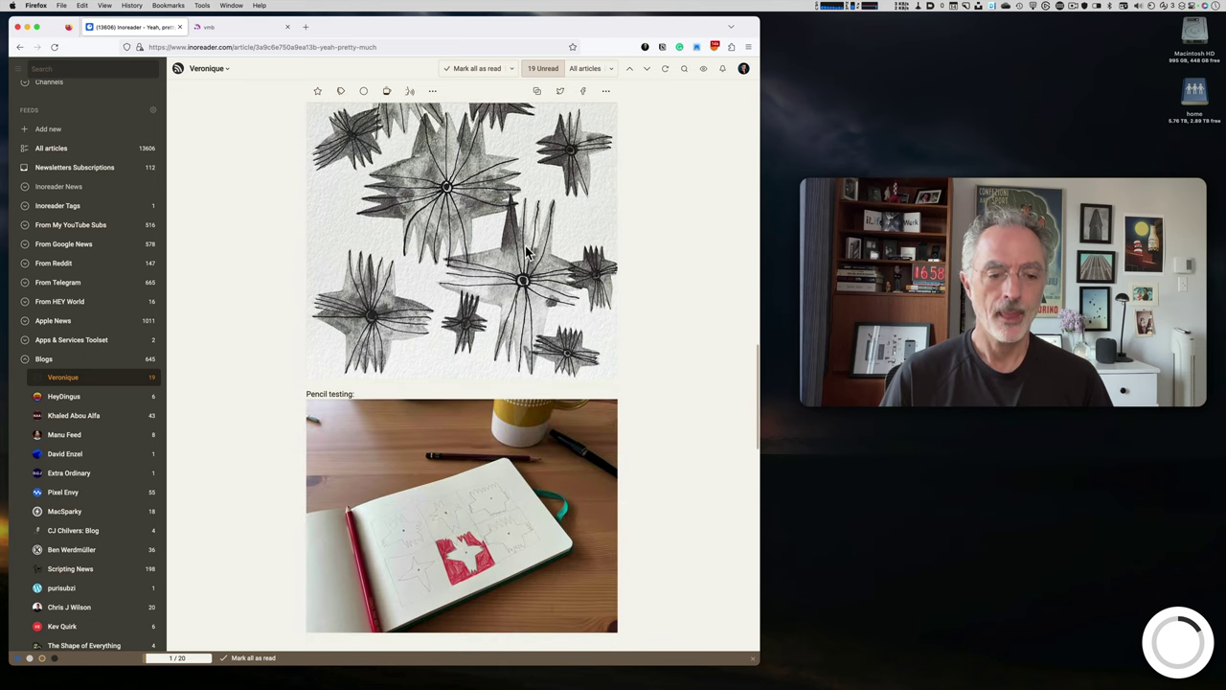
{"action": "scroll", "coordinate": [525, 251], "scroll_direction": "up", "scroll_amount": 15}
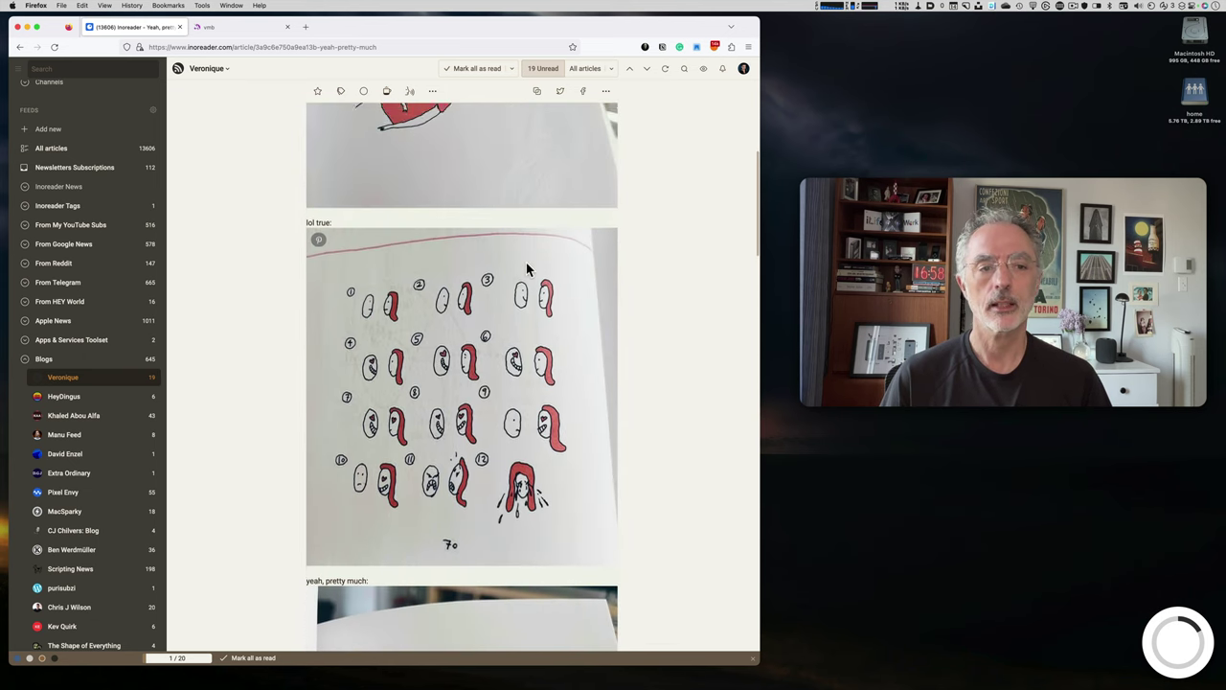
{"action": "scroll", "coordinate": [526, 266], "scroll_direction": "up", "scroll_amount": 5}
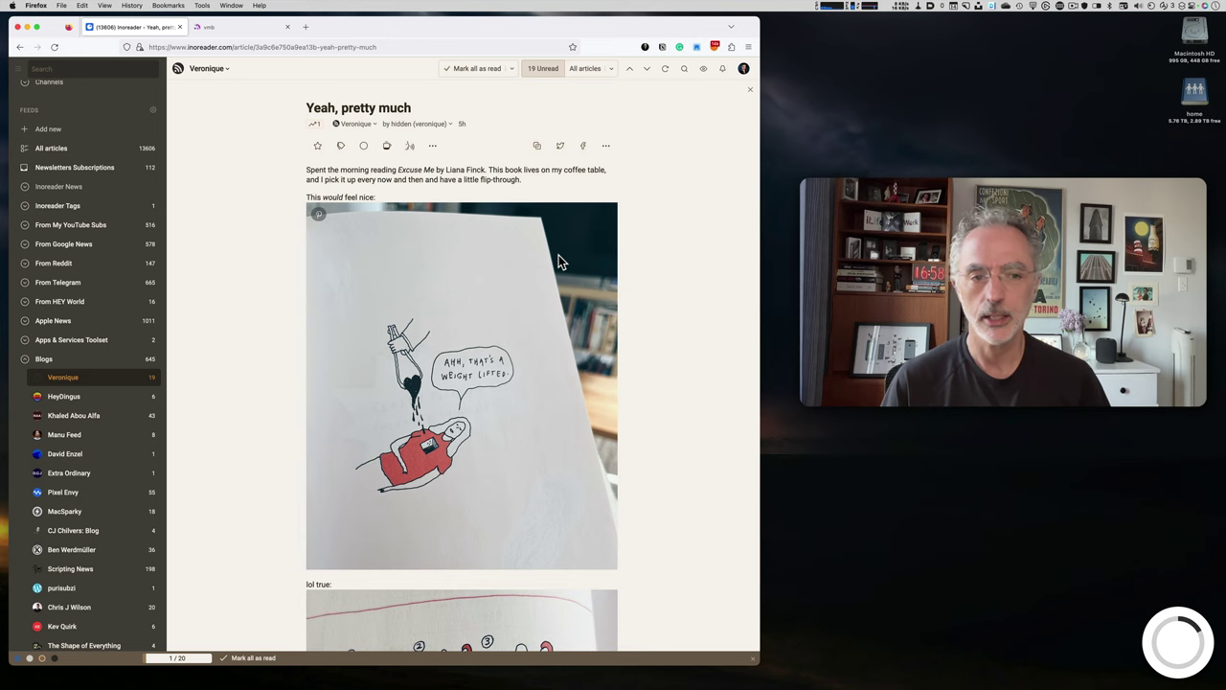
{"action": "key", "text": "Escape"}
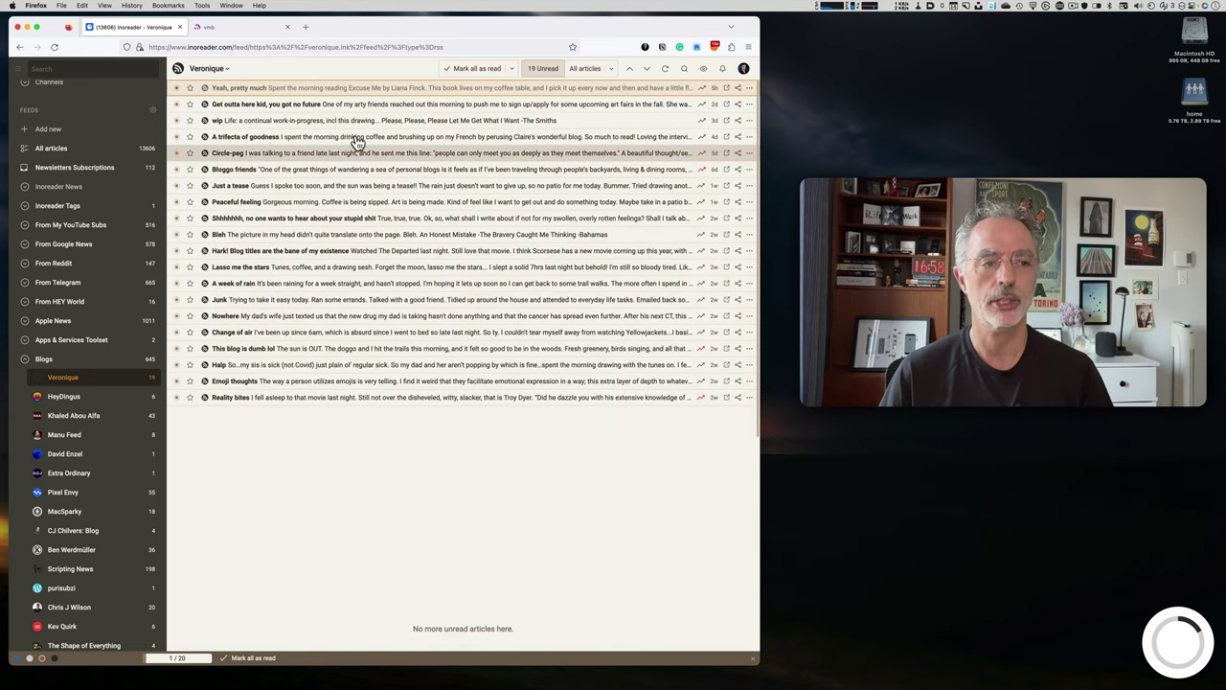
{"action": "left_click", "coordinate": [176, 88]}
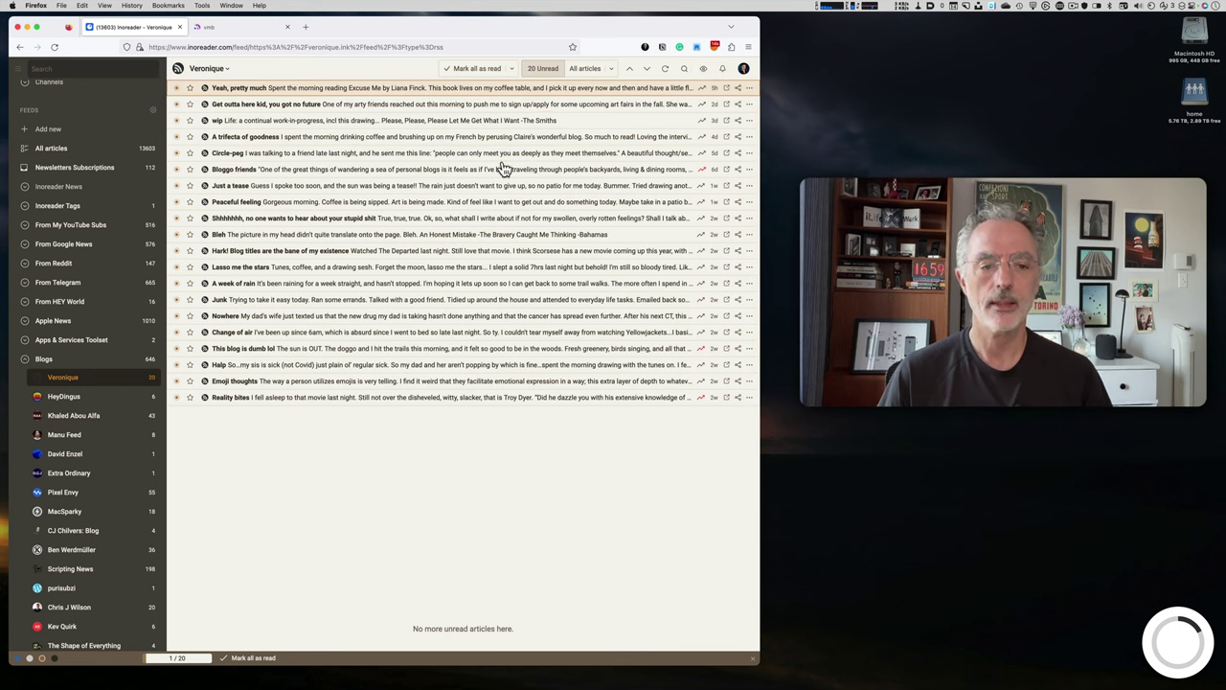
Switch the feed's layout to Expanded view and browse through the first article to "Get outta here kid, you got no future"
{"action": "left_click", "coordinate": [705, 70]}
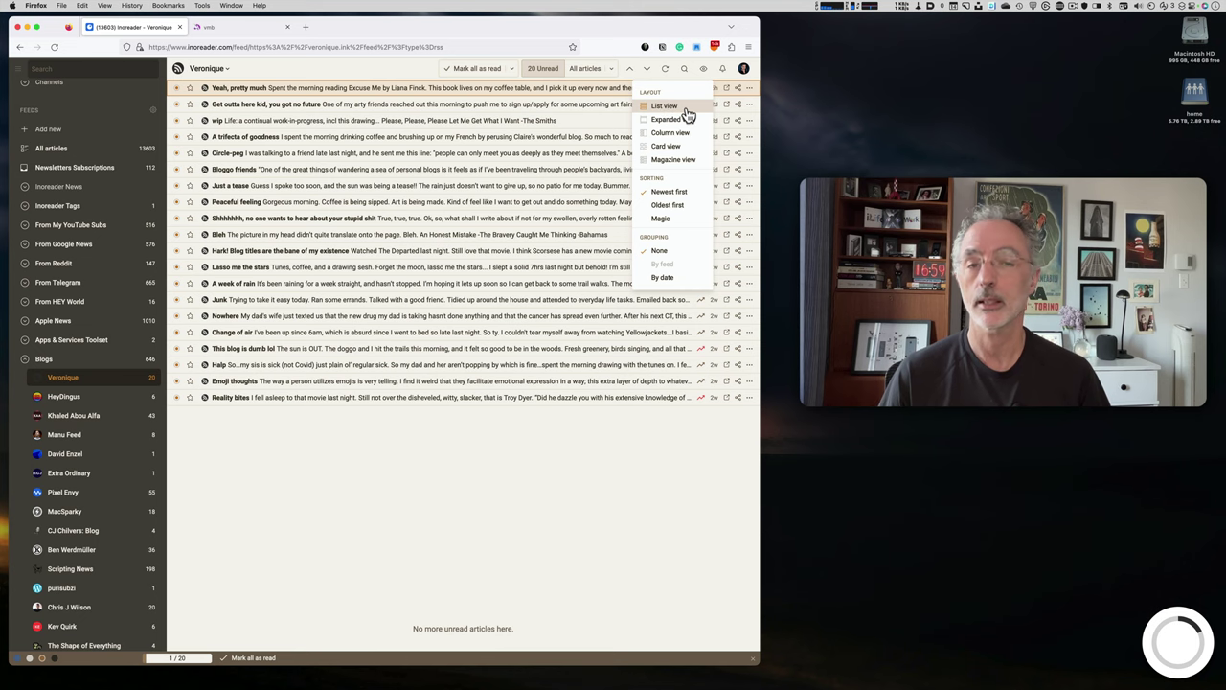
{"action": "left_click", "coordinate": [686, 121]}
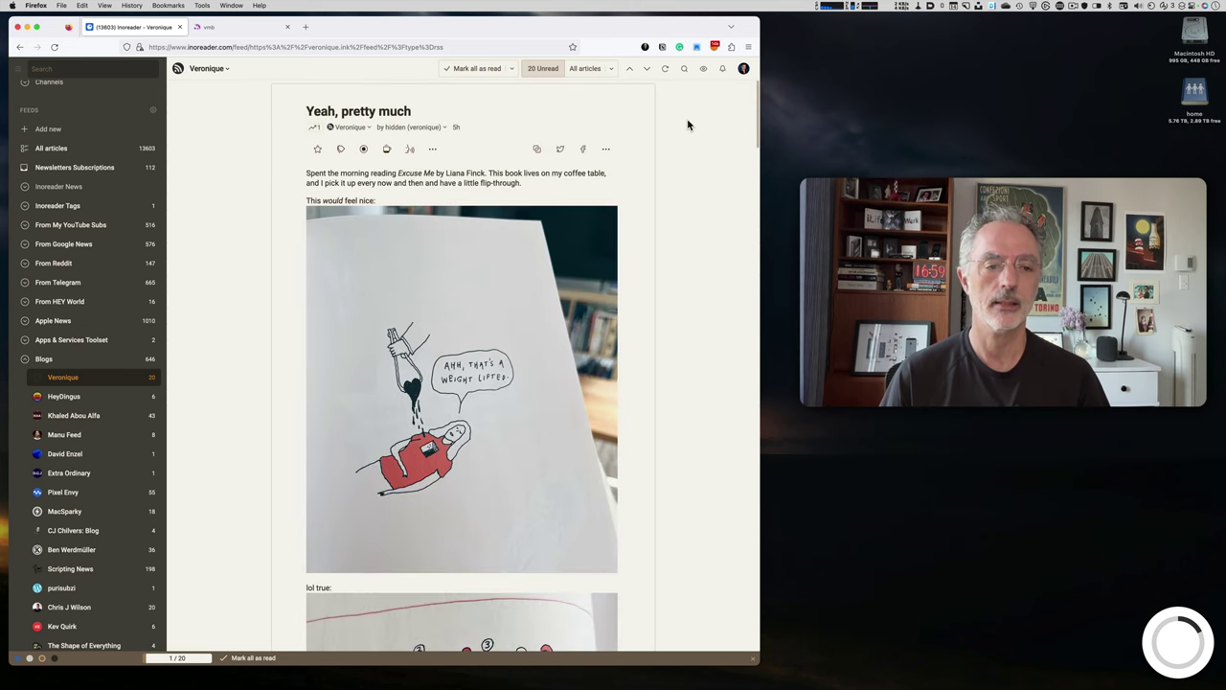
{"action": "scroll", "coordinate": [687, 125], "scroll_direction": "down", "scroll_amount": 15}
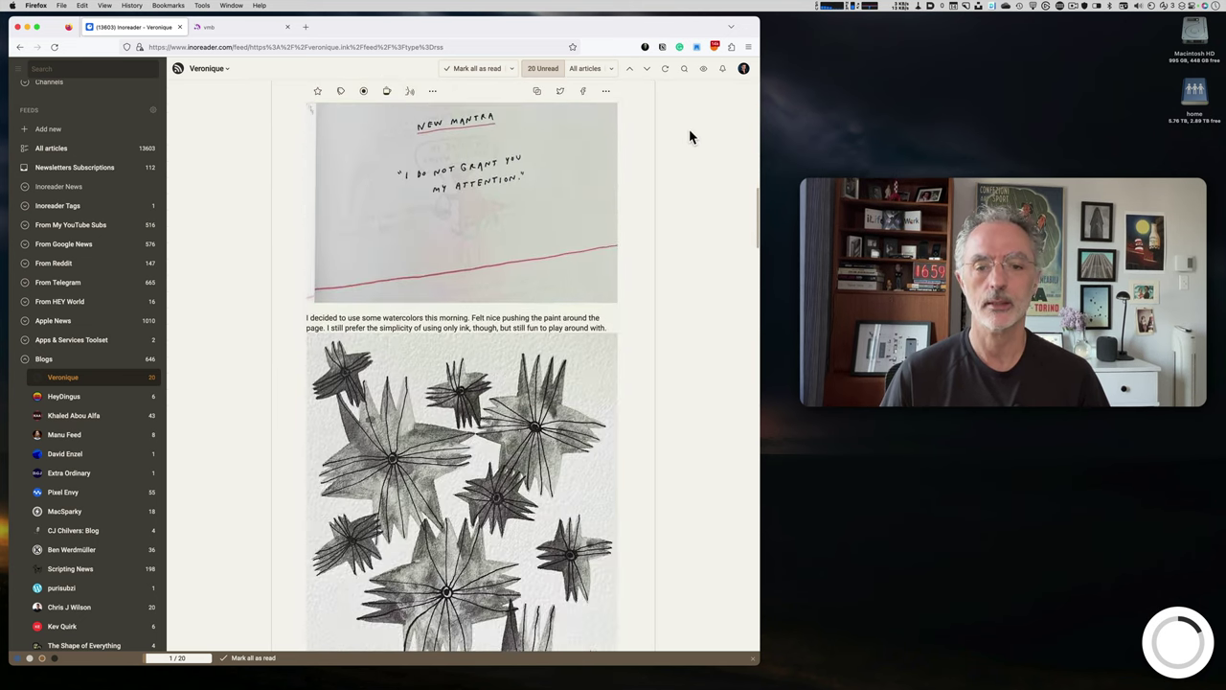
{"action": "scroll", "coordinate": [689, 136], "scroll_direction": "down", "scroll_amount": 5}
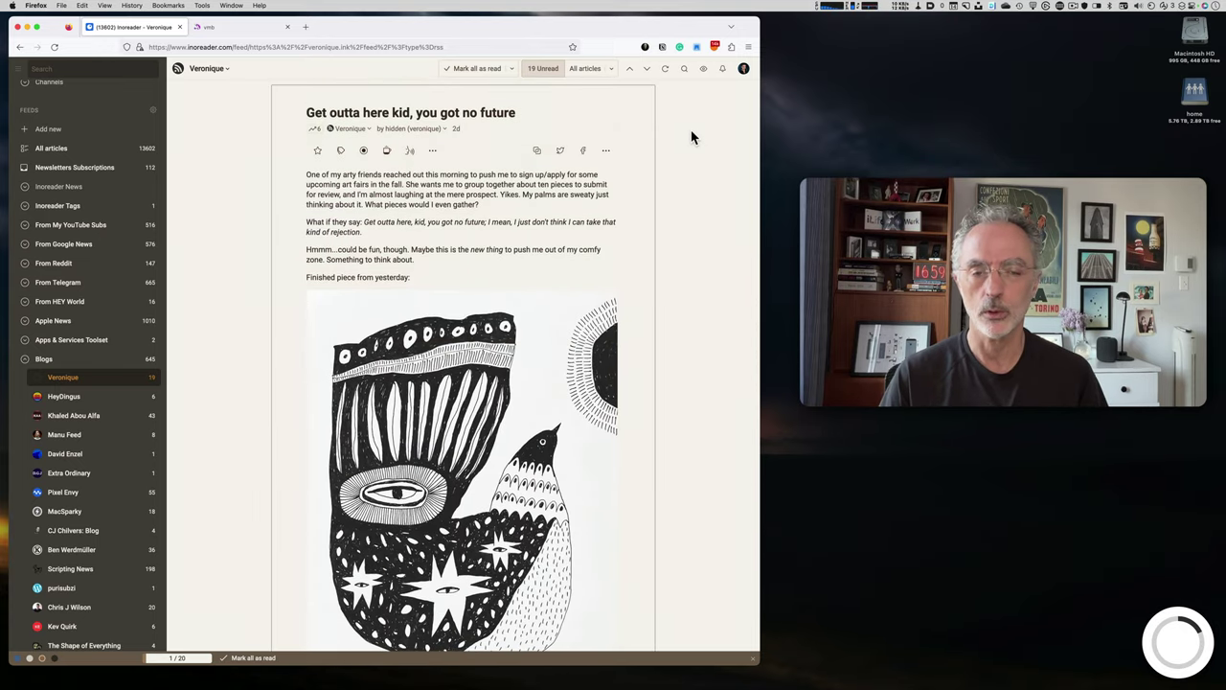
Switch the feed to Column view and open the article "Get outta here kid, you got no future"
{"action": "left_click", "coordinate": [703, 68]}
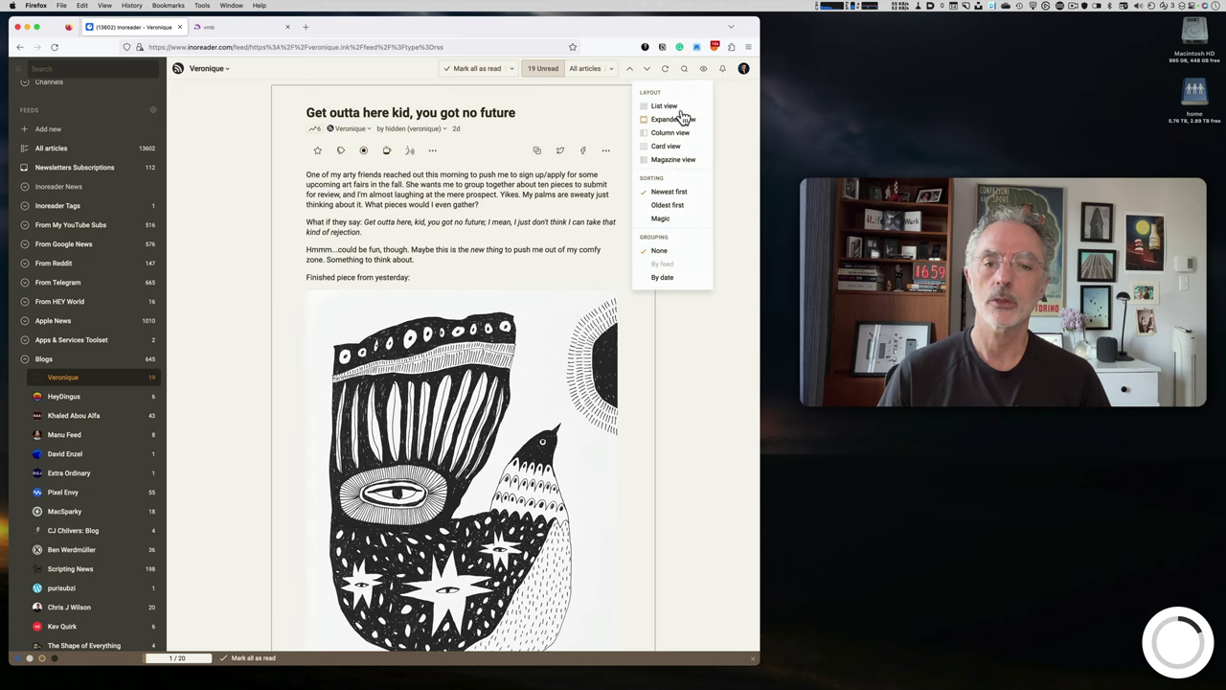
{"action": "left_click", "coordinate": [675, 134]}
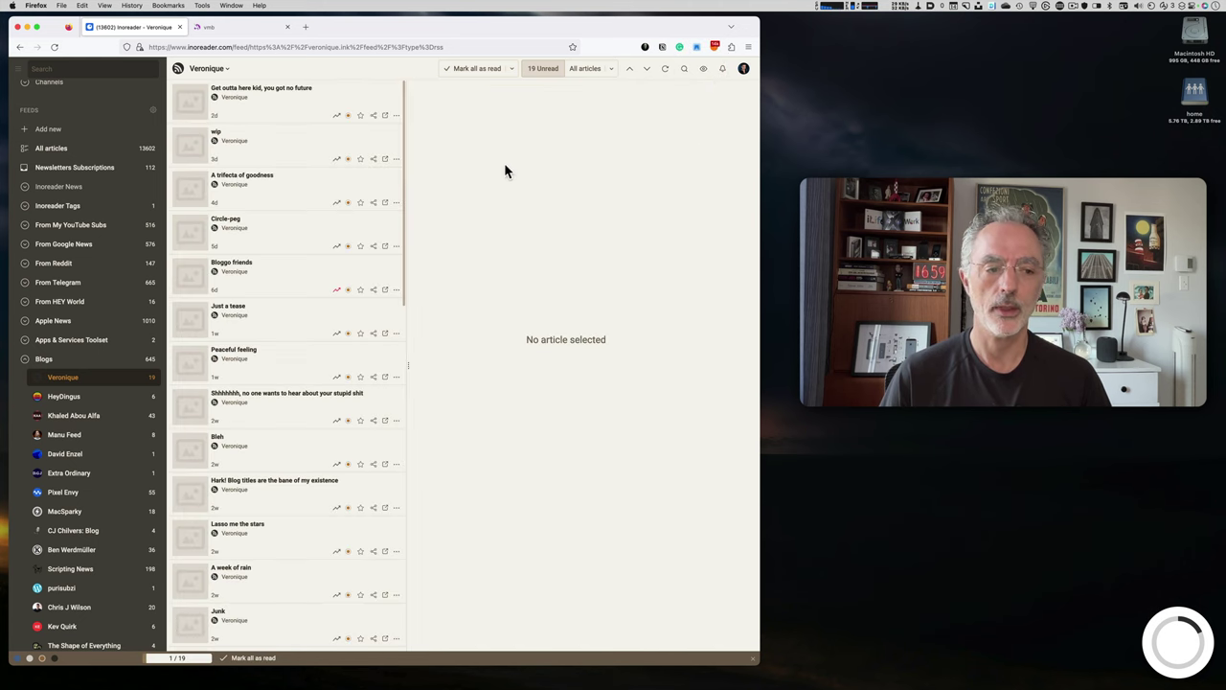
{"action": "left_click", "coordinate": [269, 100]}
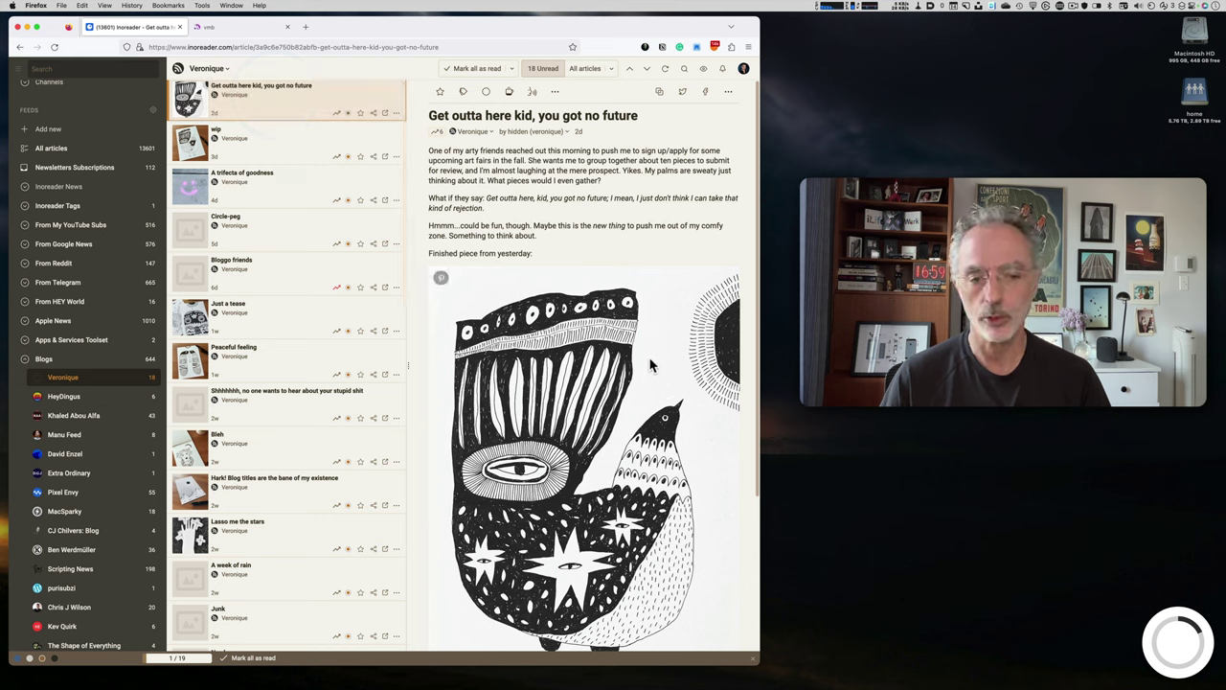
Switch the feed to Card view, set its sorting to Magic and dismiss the notice above the articles
{"action": "left_click", "coordinate": [704, 70]}
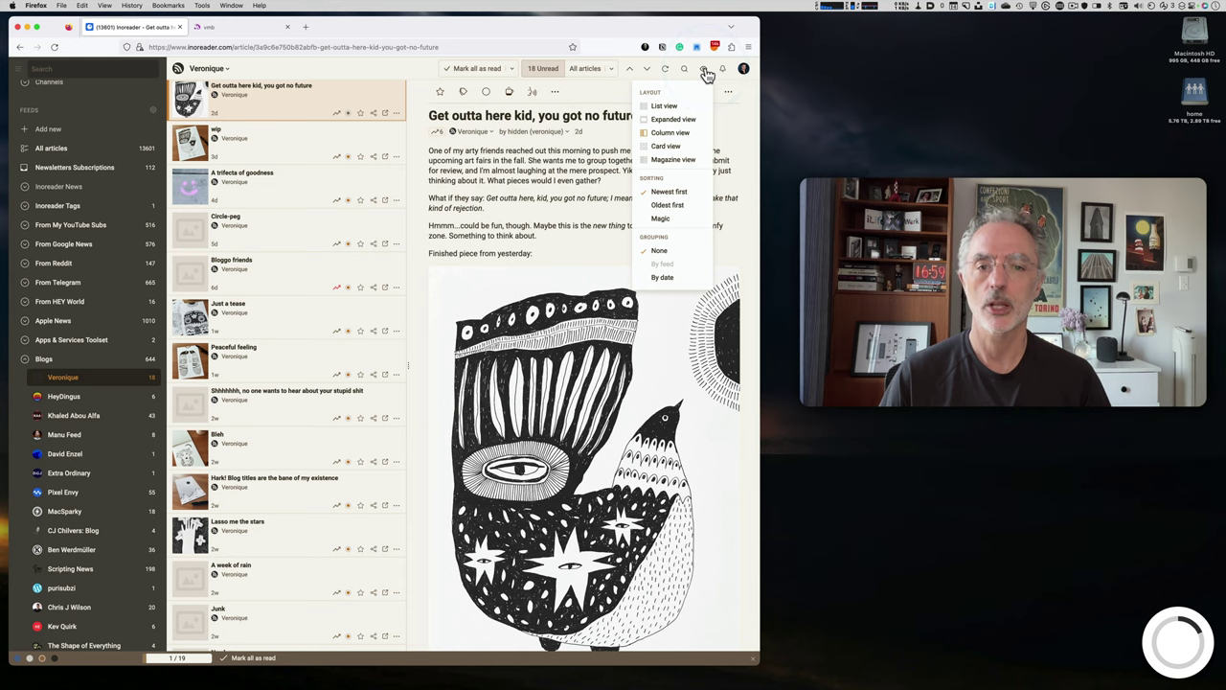
{"action": "left_click", "coordinate": [671, 146]}
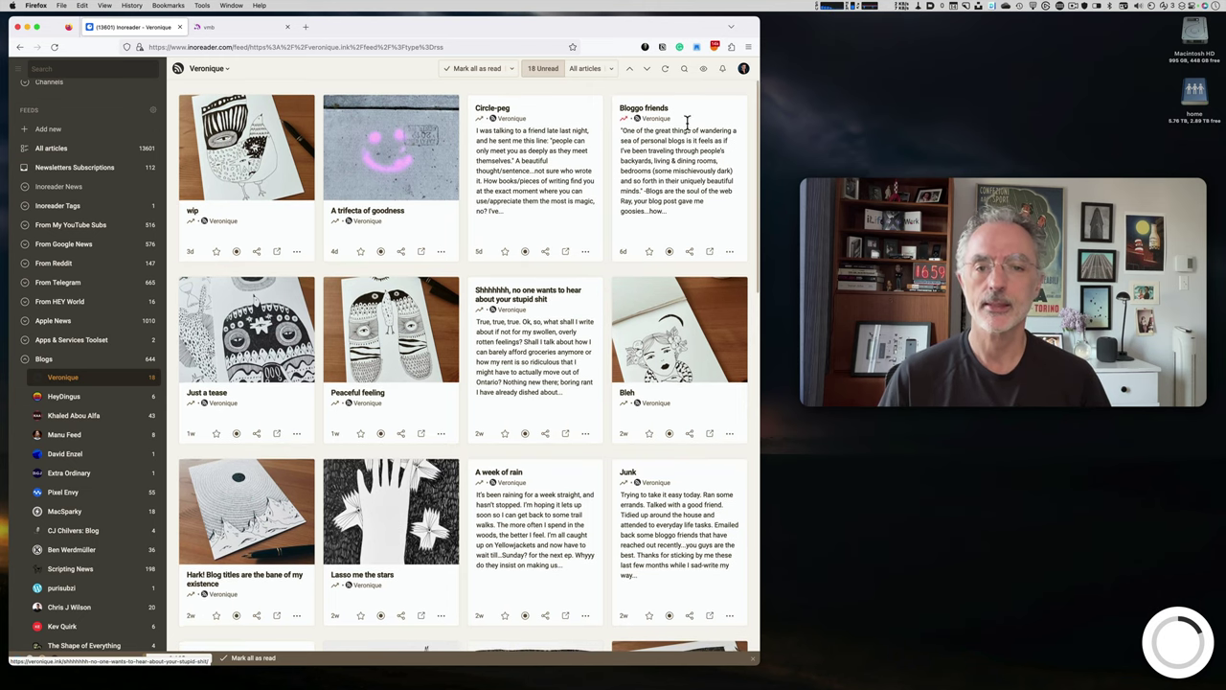
{"action": "left_click", "coordinate": [704, 71]}
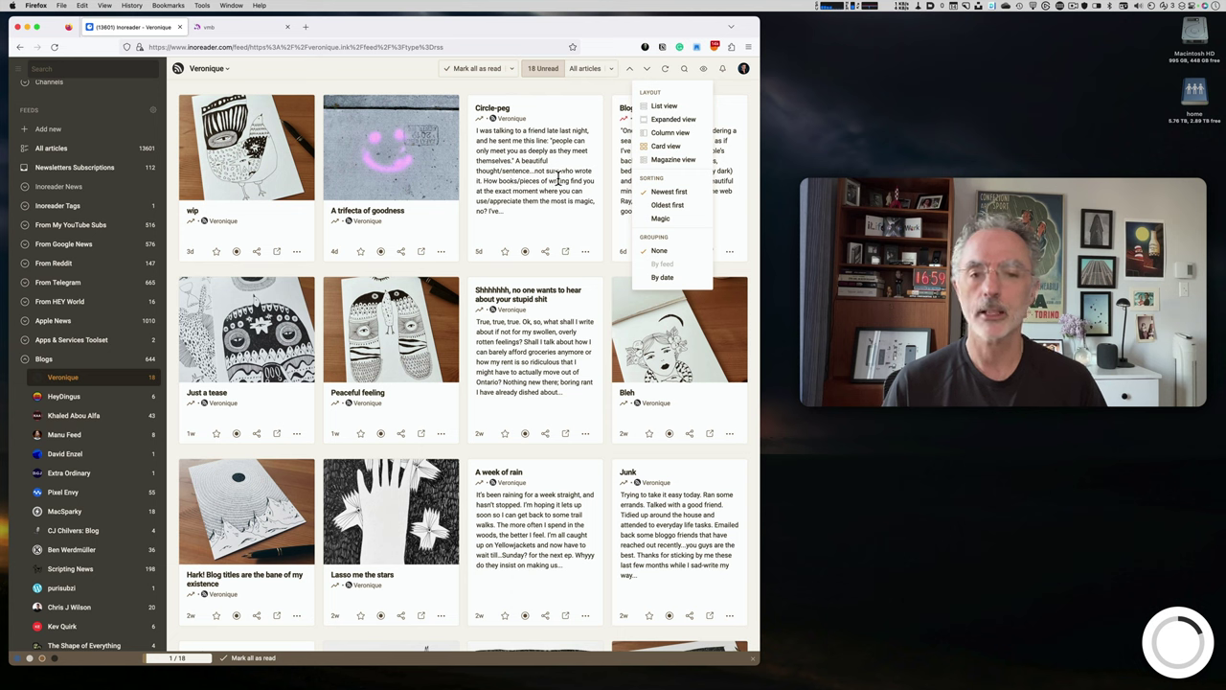
{"action": "left_click", "coordinate": [681, 224]}
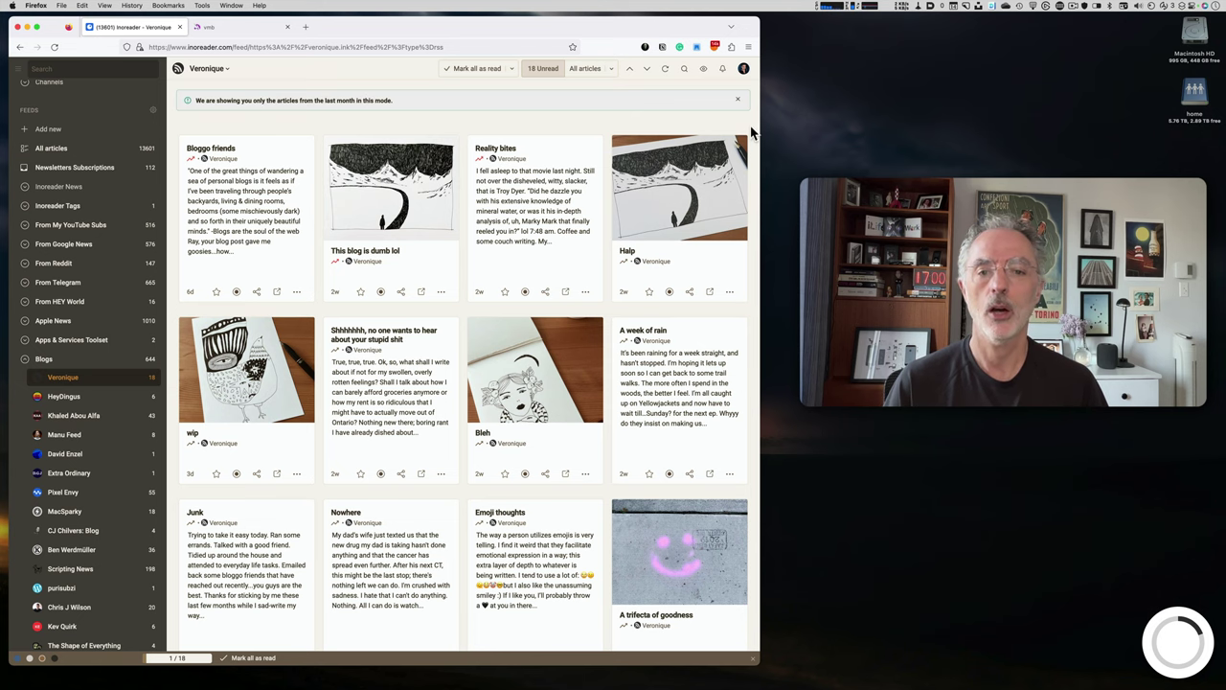
{"action": "left_click", "coordinate": [738, 99]}
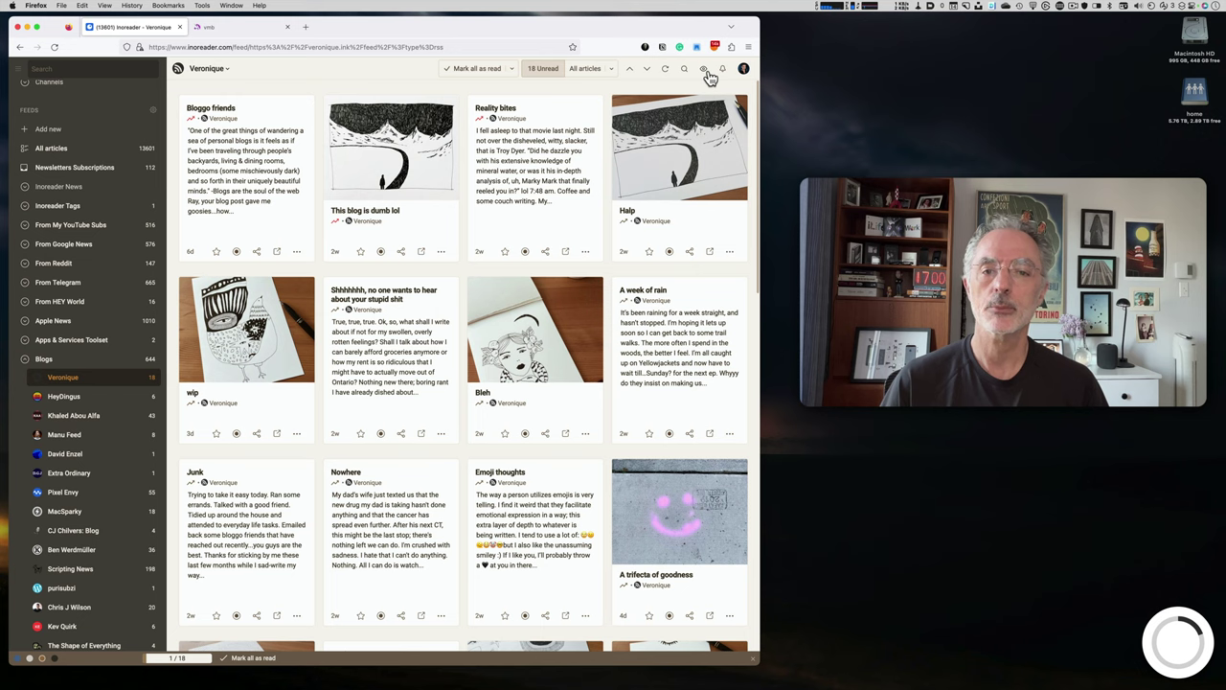
Set the feed's sorting to Newest first and group its articles by date
{"action": "left_click", "coordinate": [705, 74]}
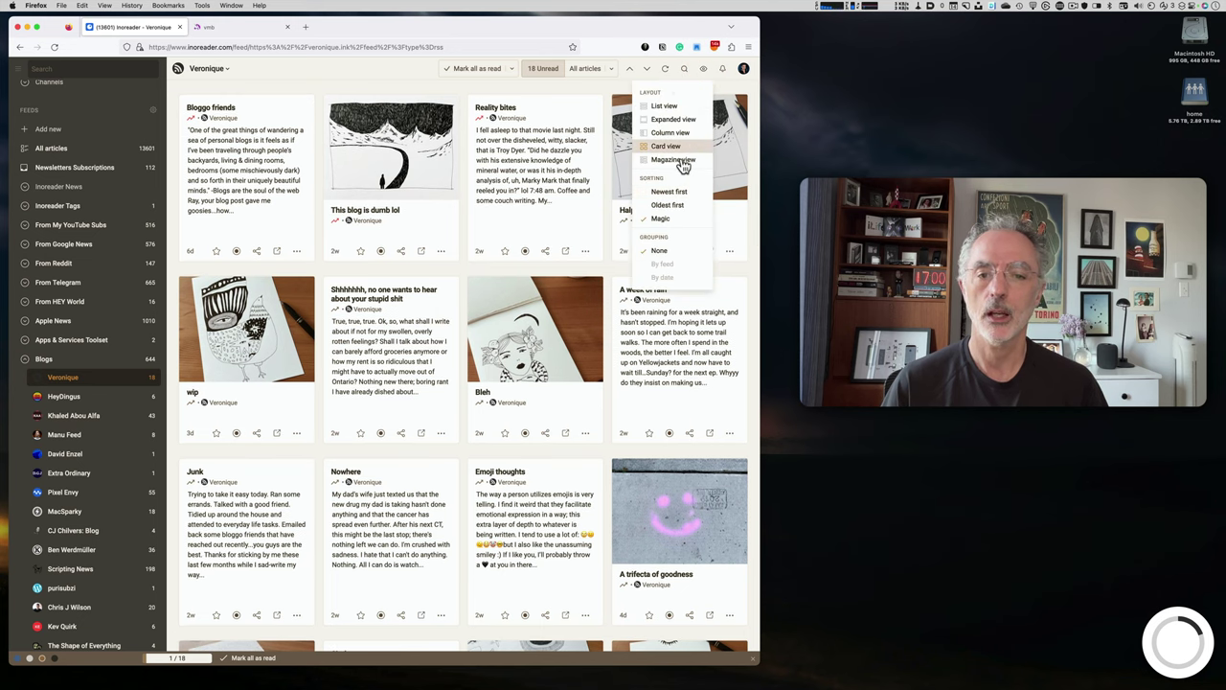
{"action": "left_click", "coordinate": [667, 205]}
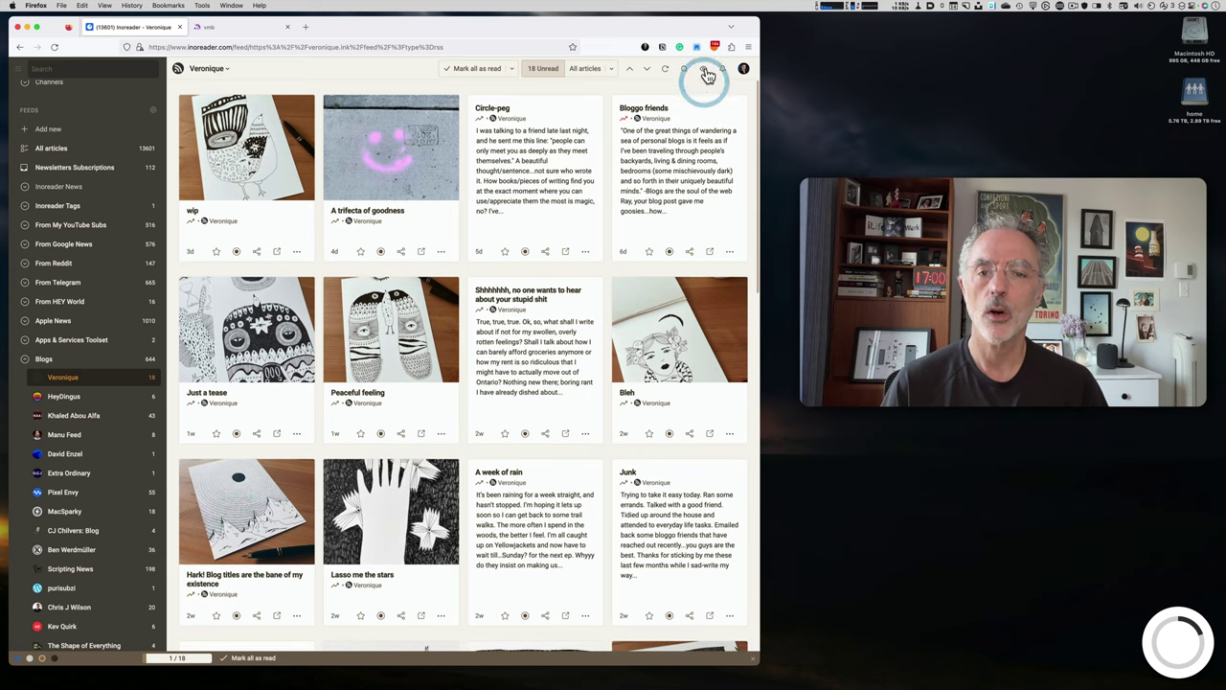
{"action": "left_click", "coordinate": [706, 72]}
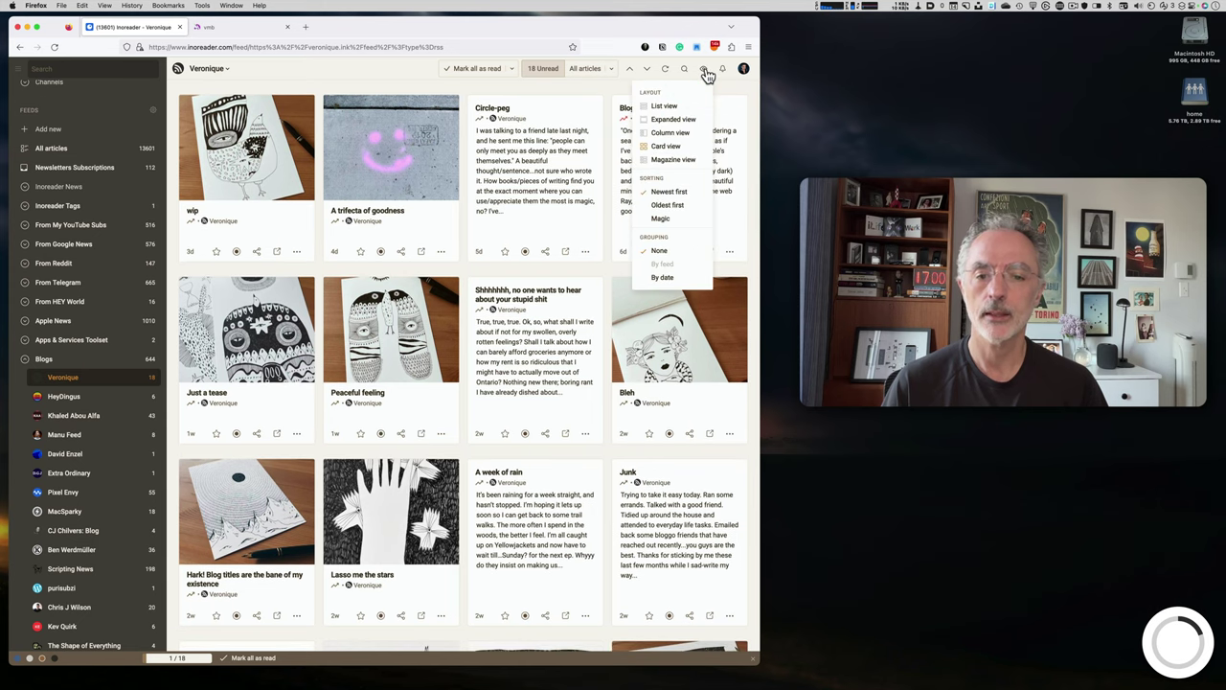
{"action": "left_click", "coordinate": [679, 278]}
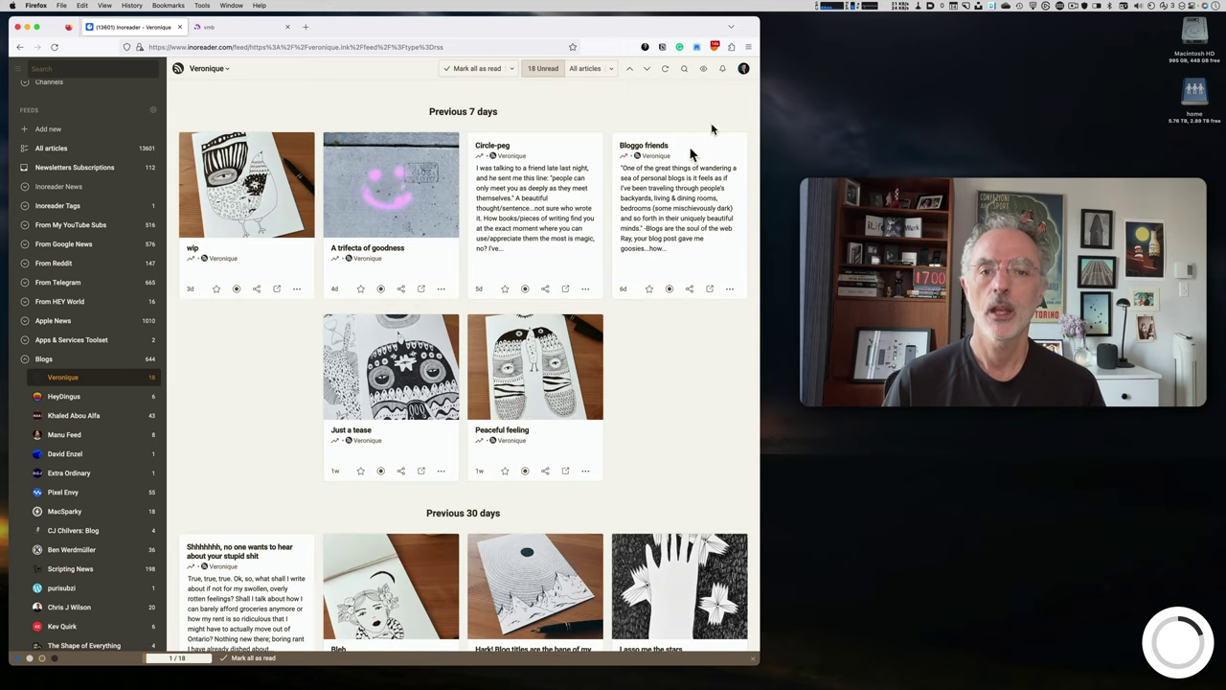
Set the feed's grouping back to None and browse the ungrouped article cards
{"action": "left_click", "coordinate": [705, 68]}
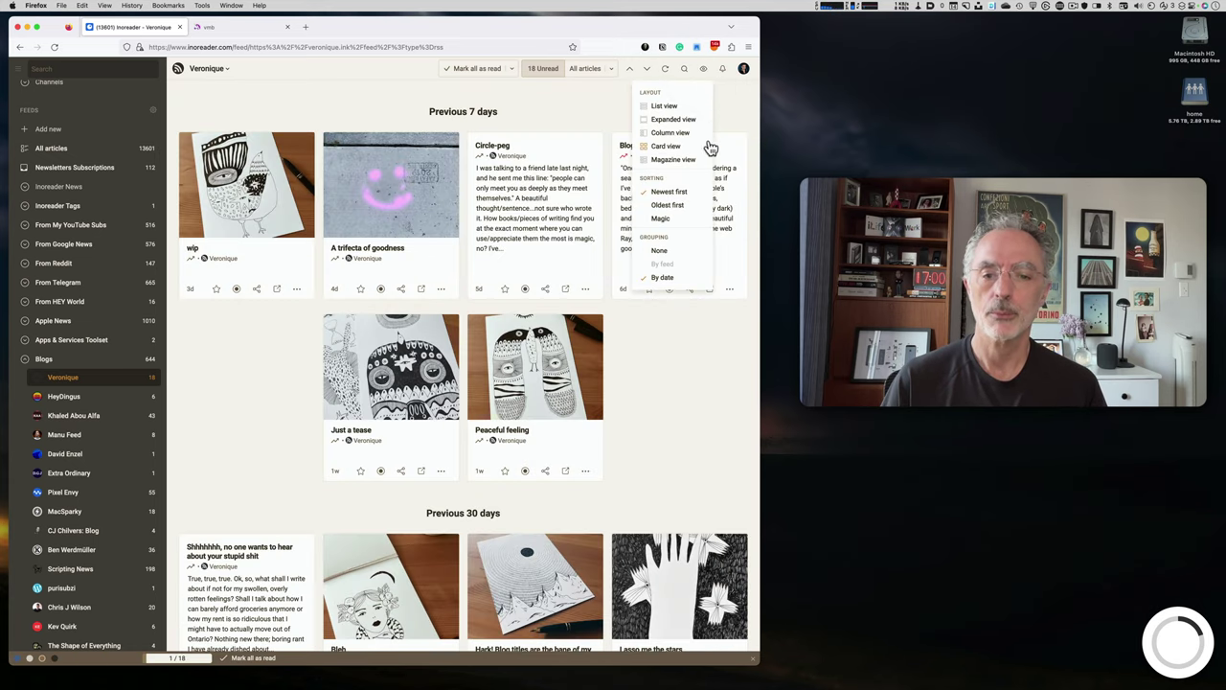
{"action": "left_click", "coordinate": [673, 255]}
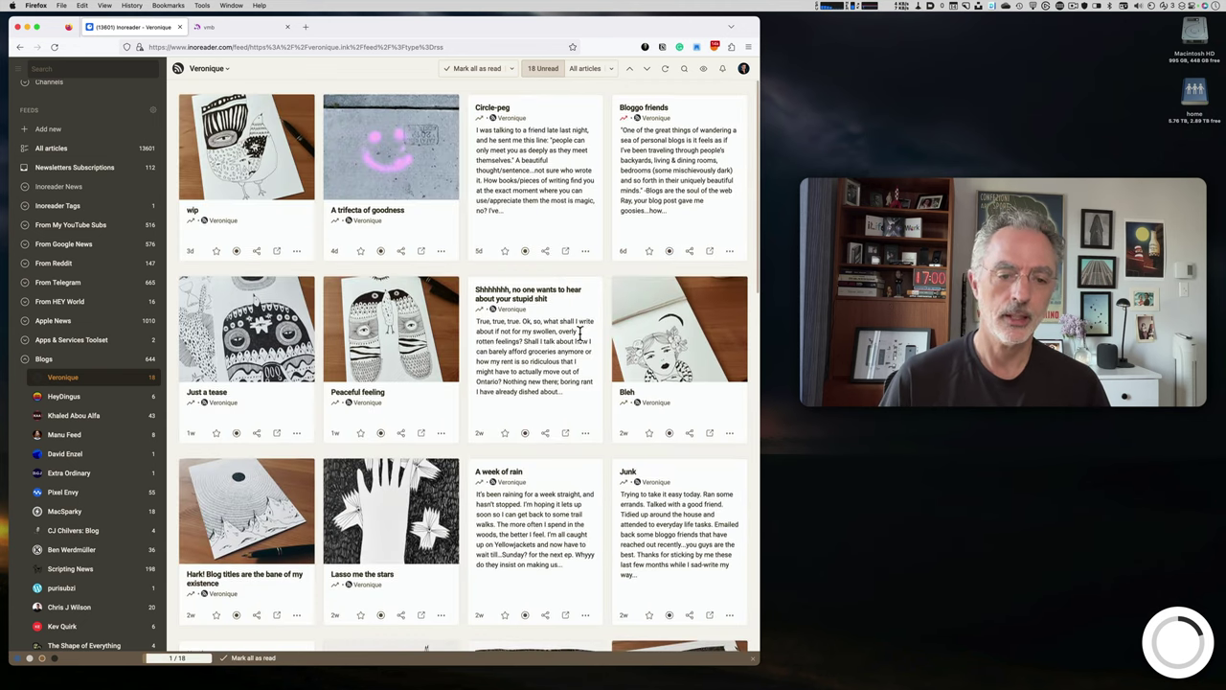
{"action": "scroll", "coordinate": [572, 341], "scroll_direction": "down", "scroll_amount": 3}
{"action": "scroll", "coordinate": [335, 439], "scroll_direction": "up", "scroll_amount": 3}
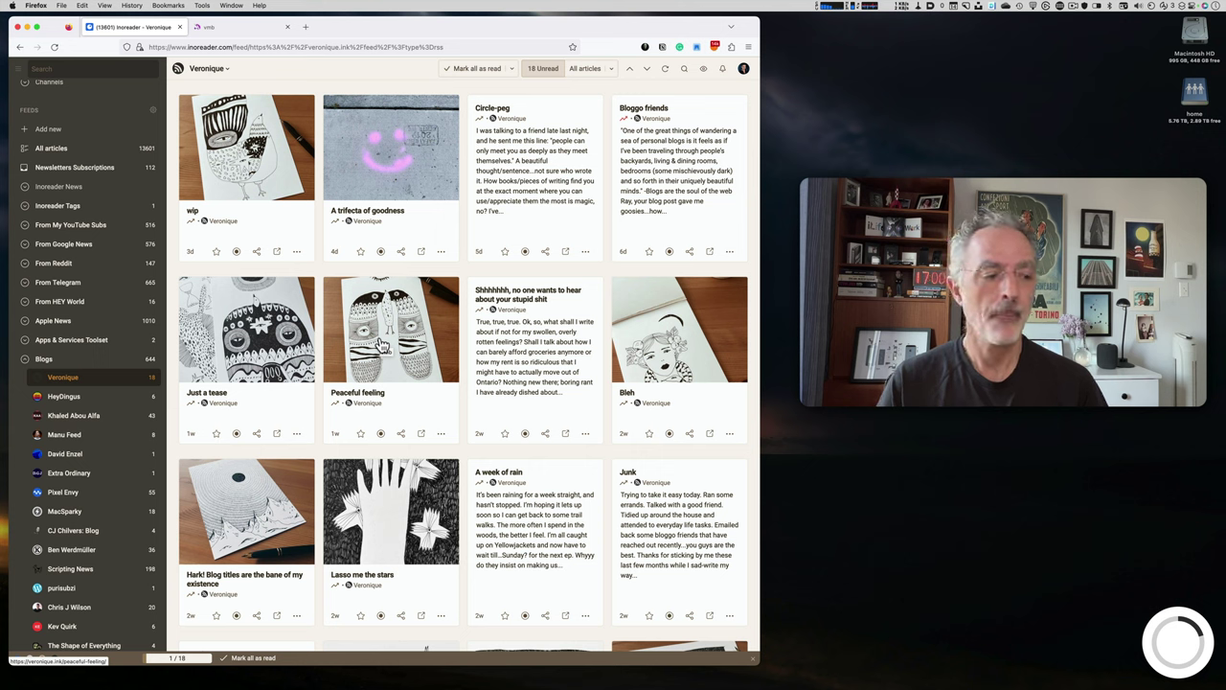
Collapse the Blogs folder and review the source types offered for adding a new feed
{"action": "left_click", "coordinate": [26, 361]}
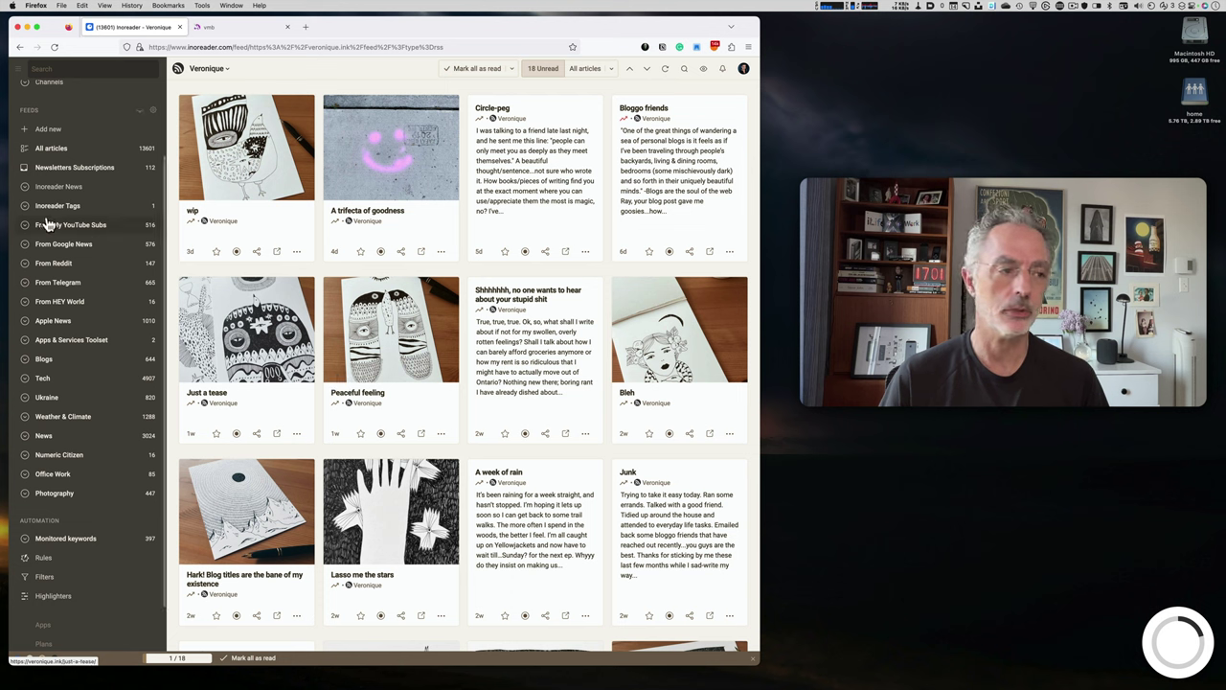
{"action": "left_click", "coordinate": [67, 128]}
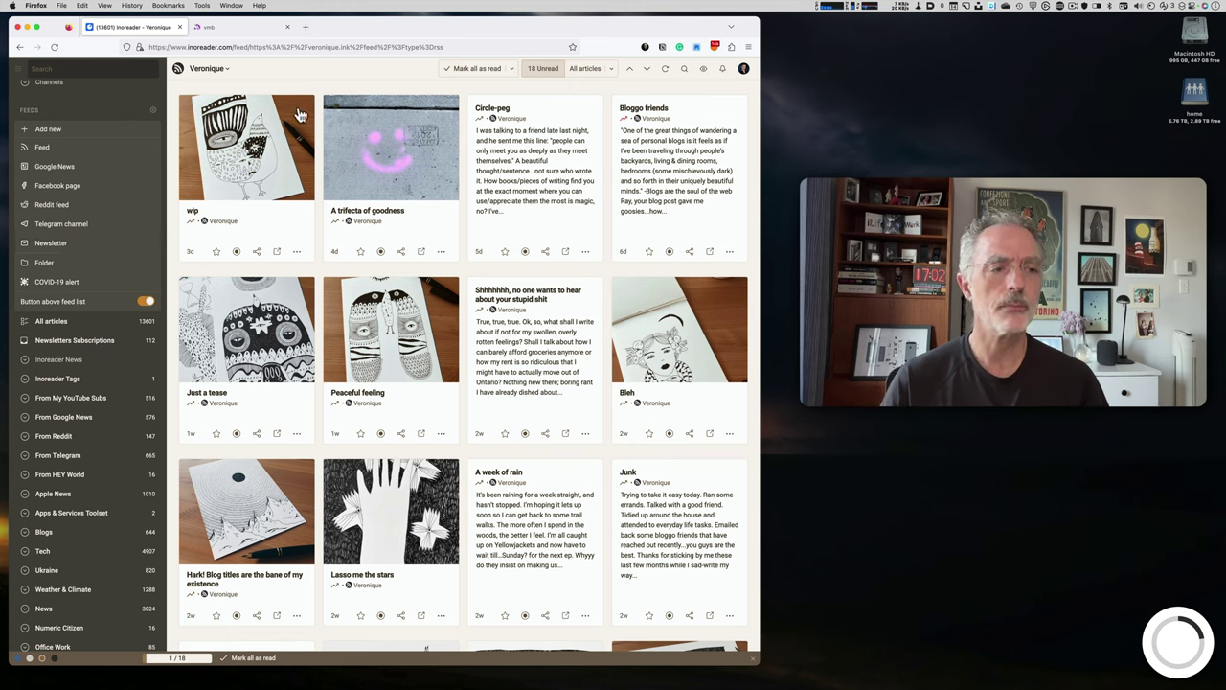
{"action": "left_click", "coordinate": [318, 82]}
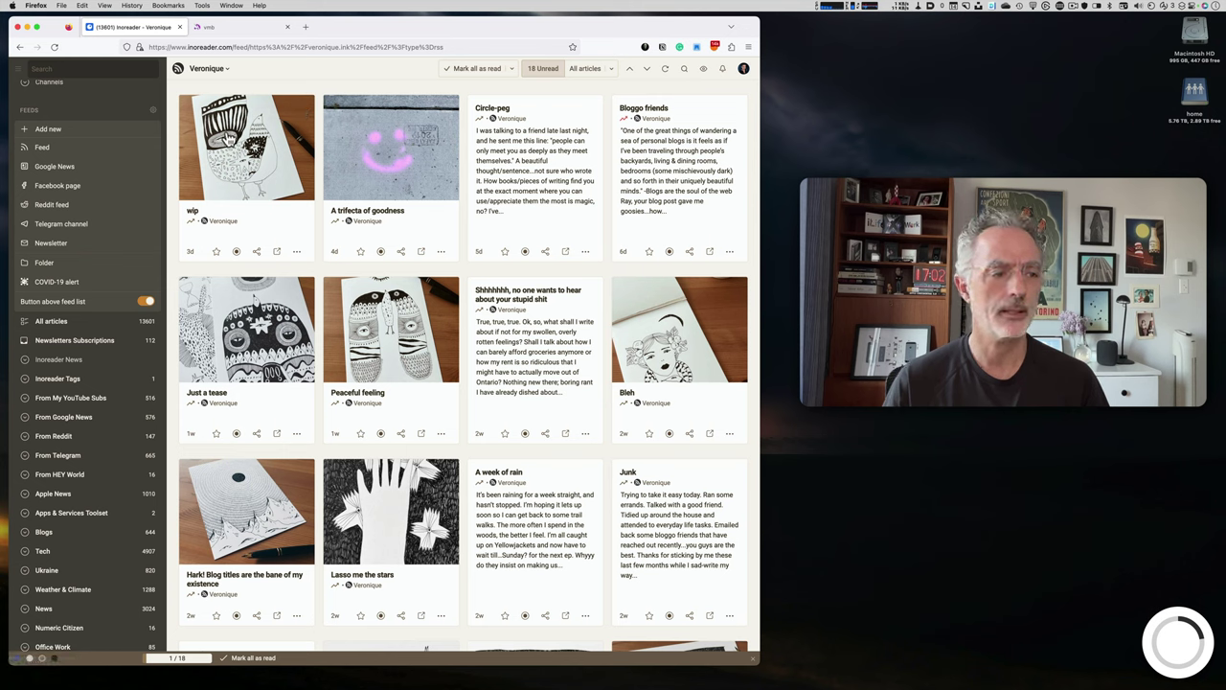
{"action": "left_click", "coordinate": [52, 129]}
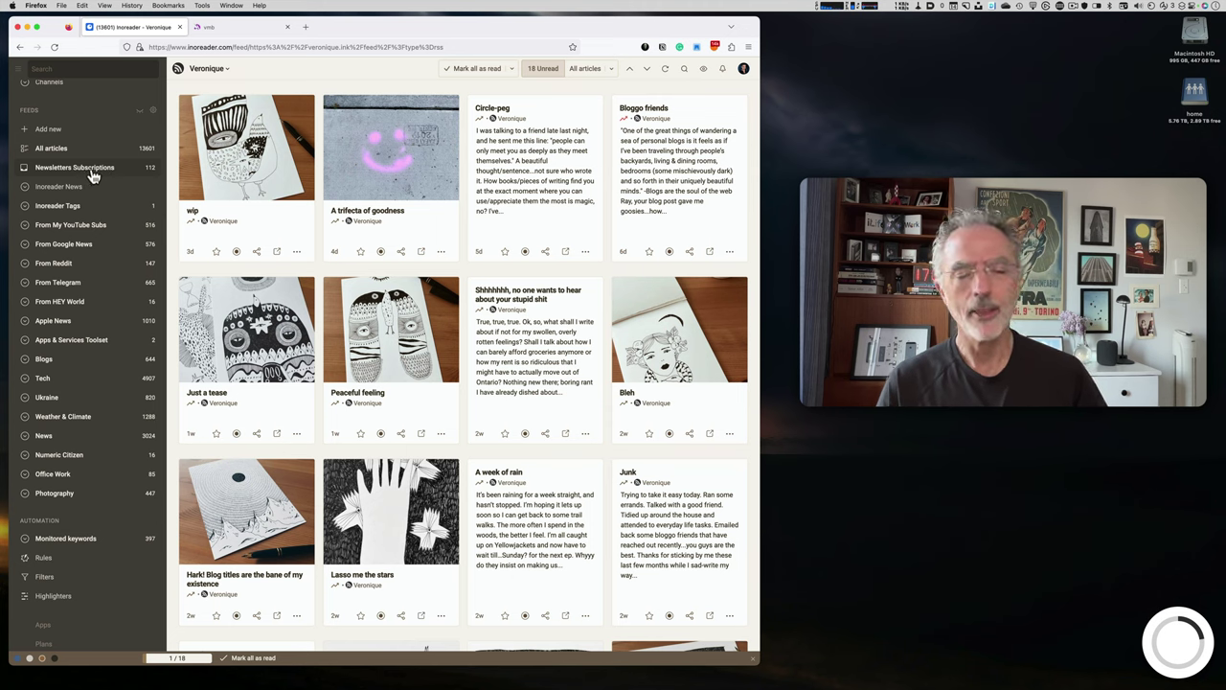
Open the Newsletters Subscriptions feed and browse its list of unread newsletters
{"action": "left_click", "coordinate": [93, 174]}
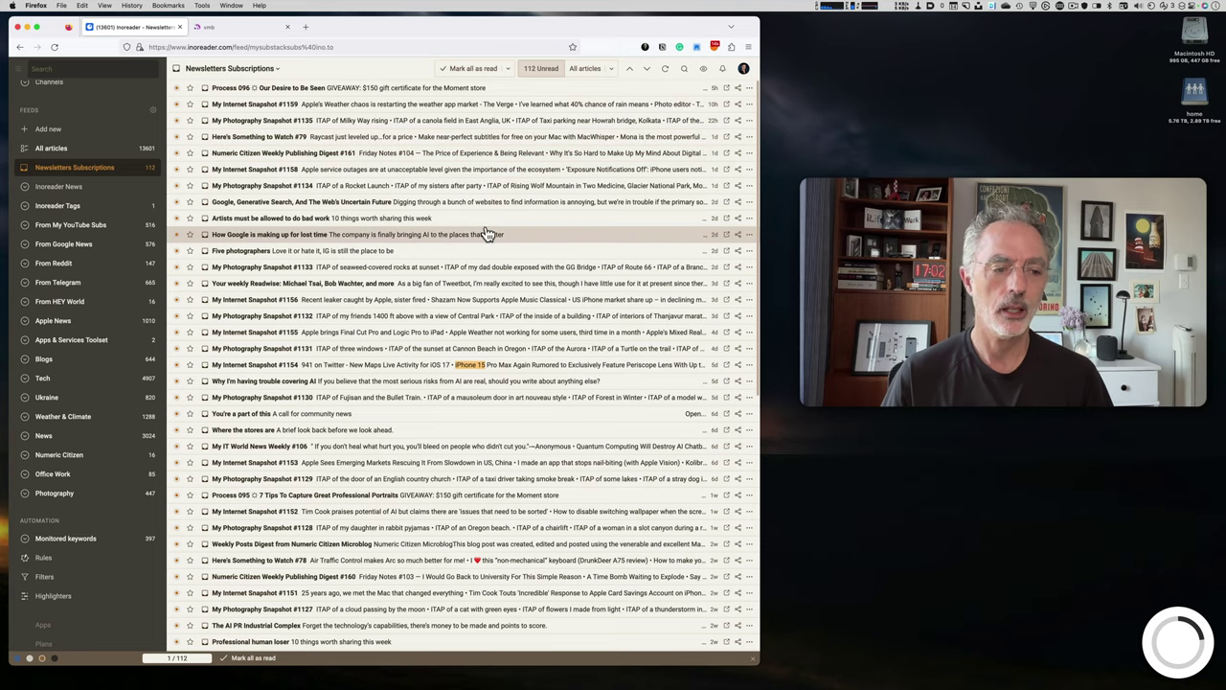
{"action": "scroll", "coordinate": [487, 222], "scroll_direction": "down", "scroll_amount": 5}
{"action": "scroll", "coordinate": [488, 233], "scroll_direction": "down", "scroll_amount": 9}
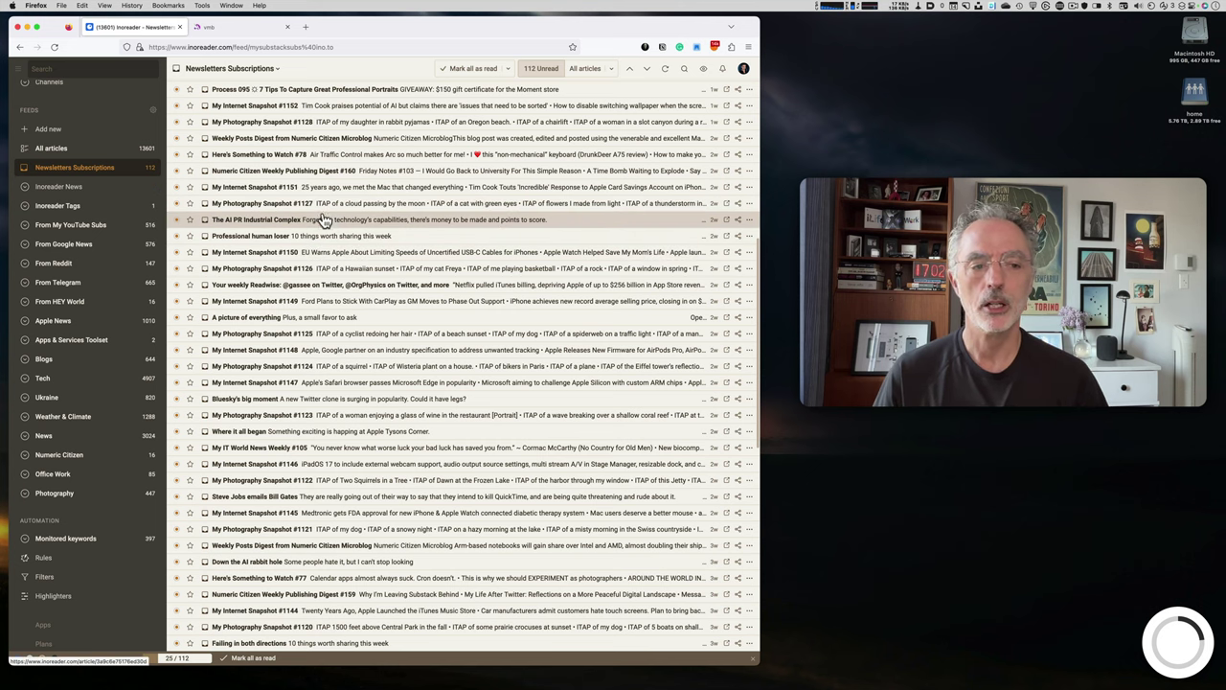
Open the newsletter "Professional human loser", read through it, close it and return to the start of the newsletter list
{"action": "left_click", "coordinate": [445, 236]}
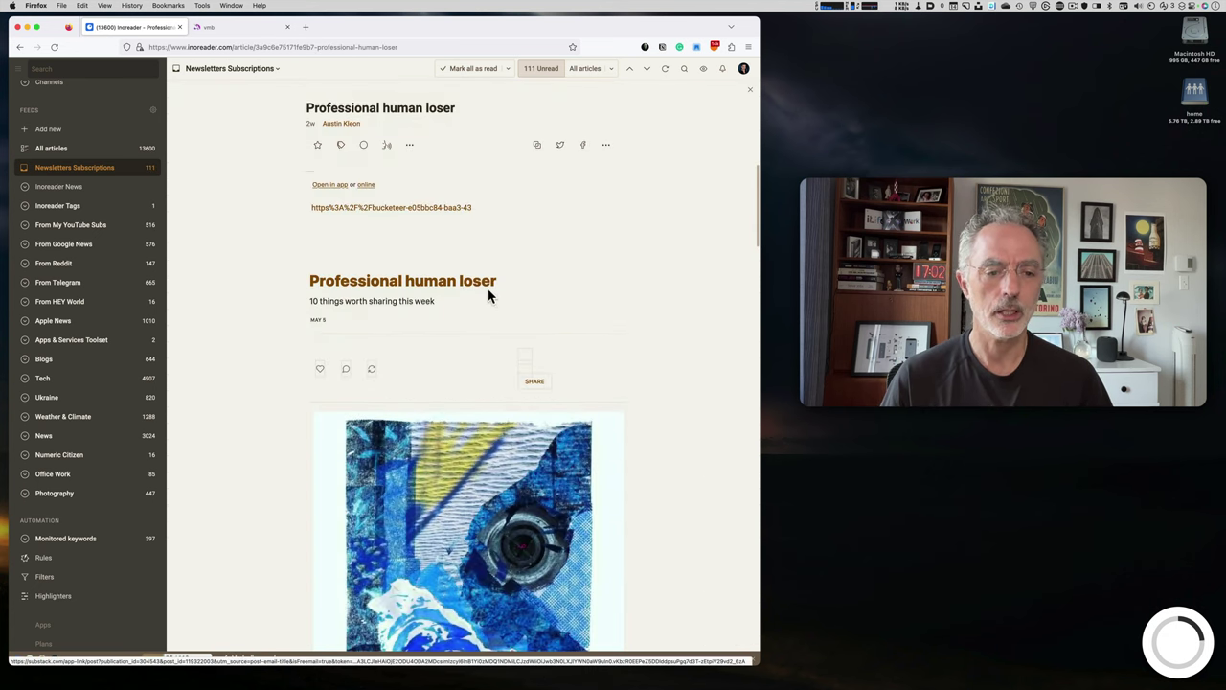
{"action": "scroll", "coordinate": [474, 303], "scroll_direction": "down", "scroll_amount": 3}
{"action": "scroll", "coordinate": [478, 307], "scroll_direction": "down", "scroll_amount": 2}
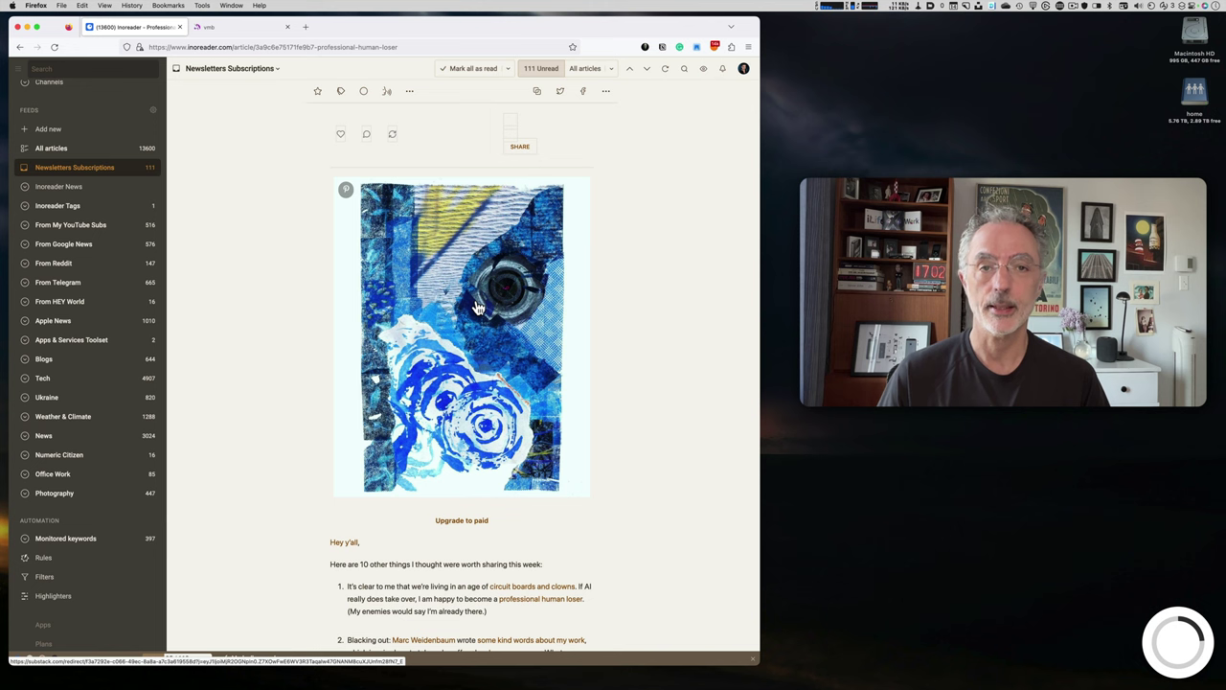
{"action": "scroll", "coordinate": [477, 307], "scroll_direction": "down", "scroll_amount": 3}
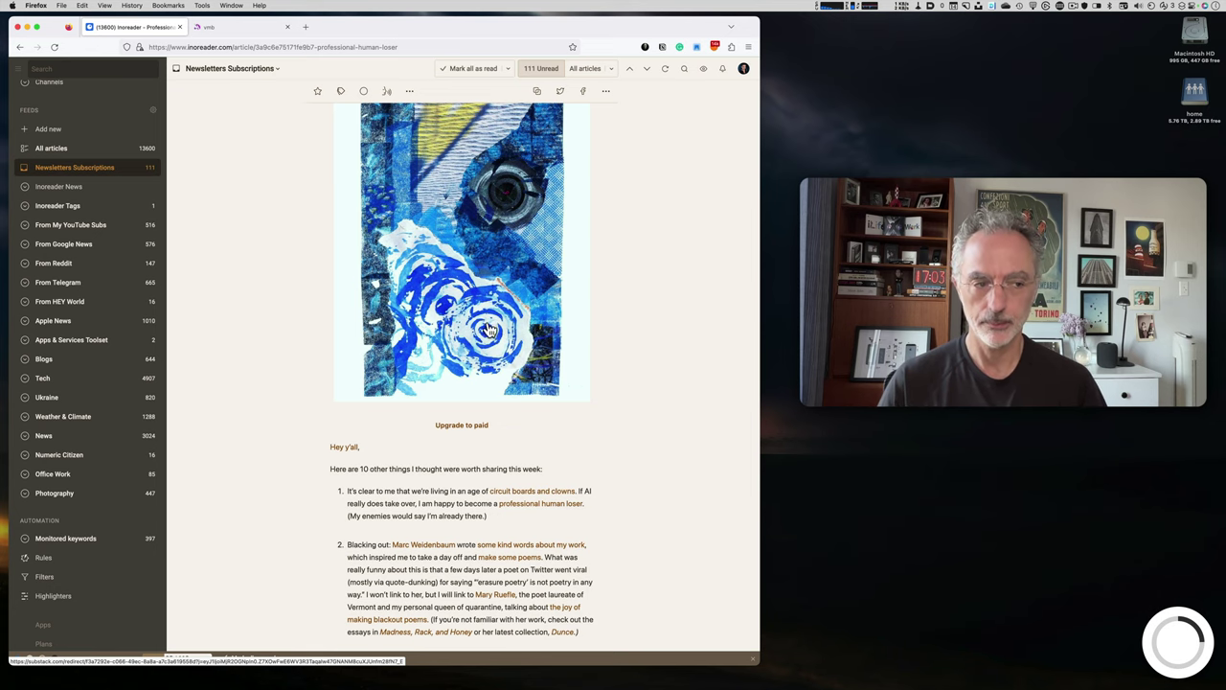
{"action": "scroll", "coordinate": [481, 328], "scroll_direction": "up", "scroll_amount": 5}
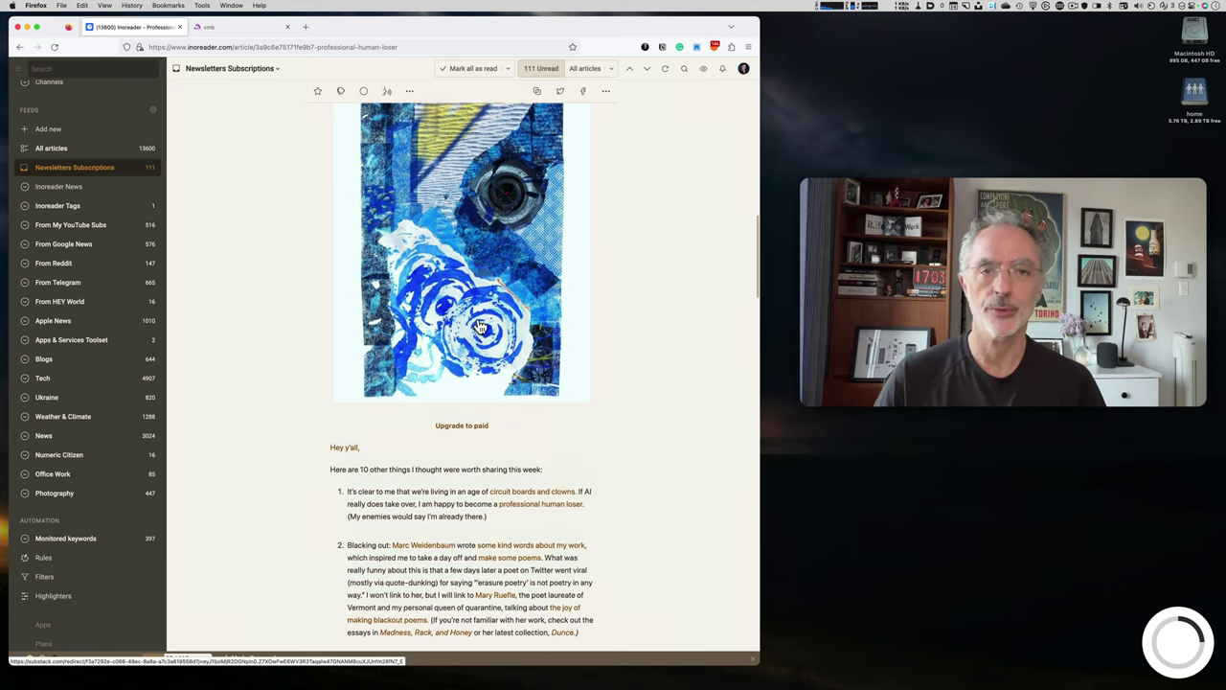
{"action": "scroll", "coordinate": [481, 334], "scroll_direction": "up", "scroll_amount": 3}
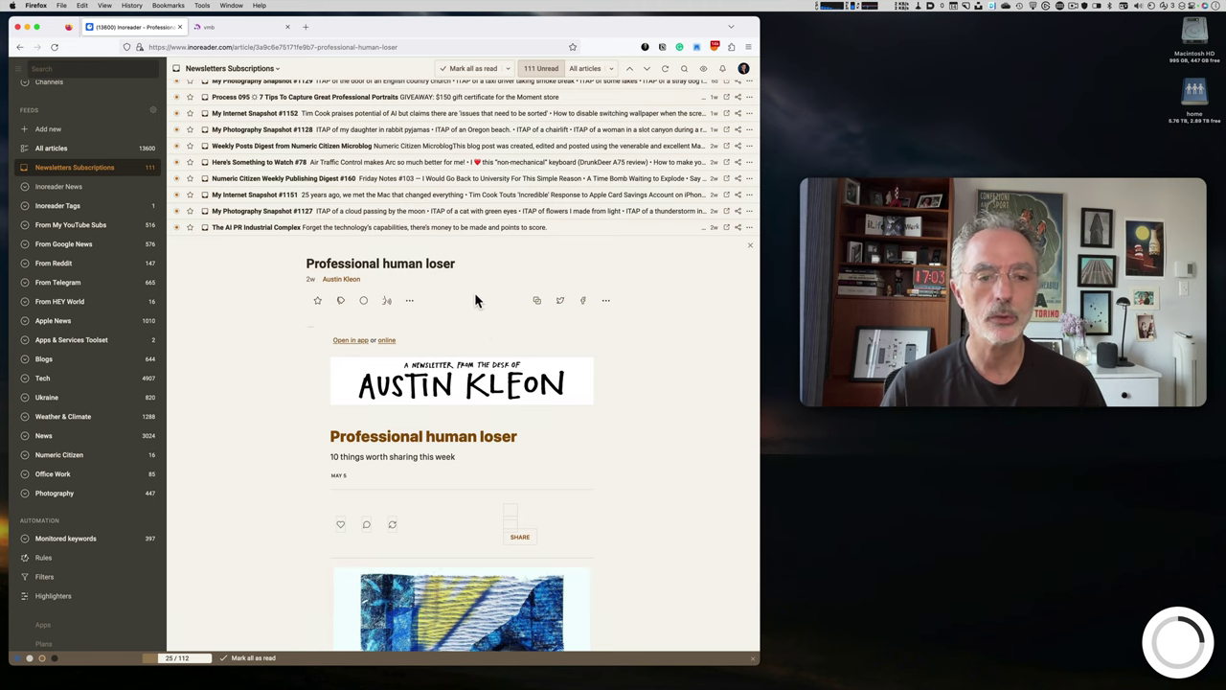
{"action": "scroll", "coordinate": [402, 326], "scroll_direction": "up", "scroll_amount": 5}
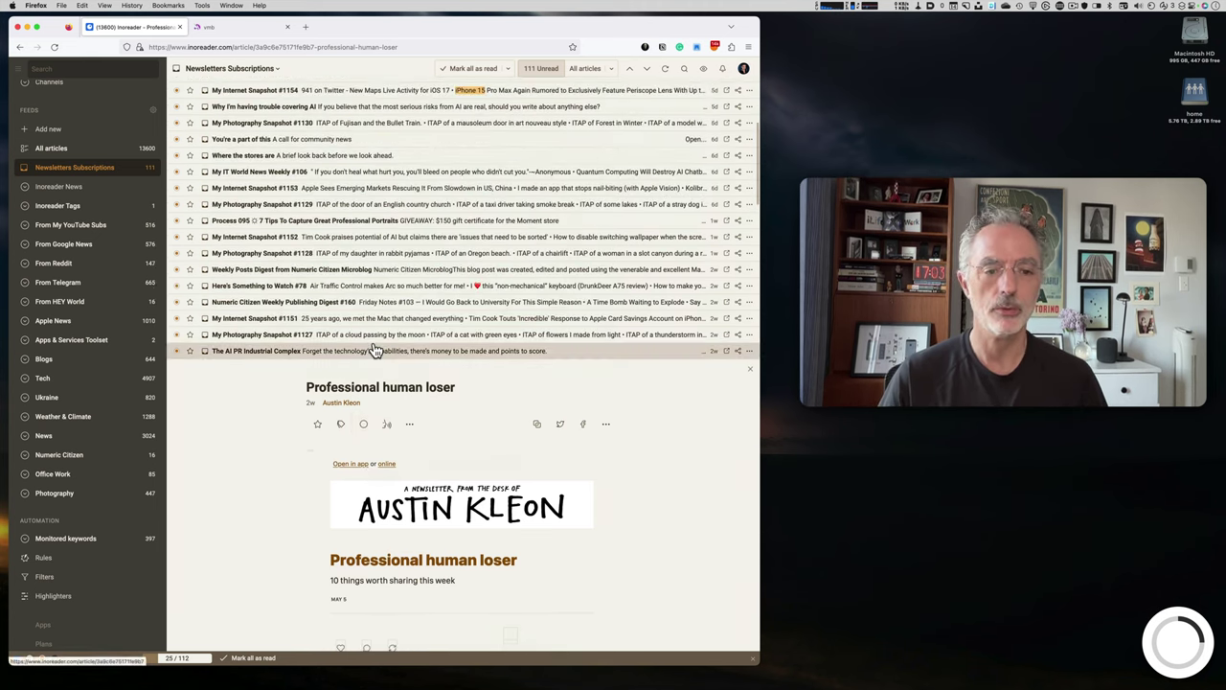
{"action": "key", "text": "Escape"}
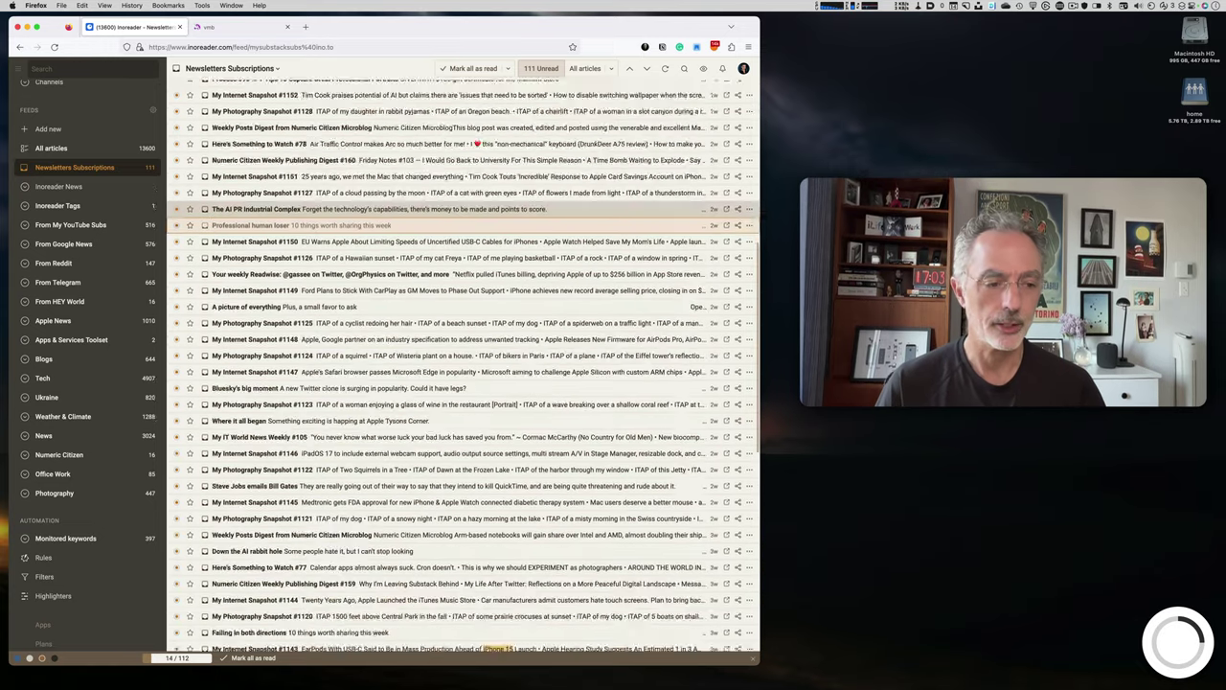
{"action": "scroll", "coordinate": [401, 361], "scroll_direction": "up", "scroll_amount": 3}
{"action": "scroll", "coordinate": [402, 361], "scroll_direction": "up", "scroll_amount": 10}
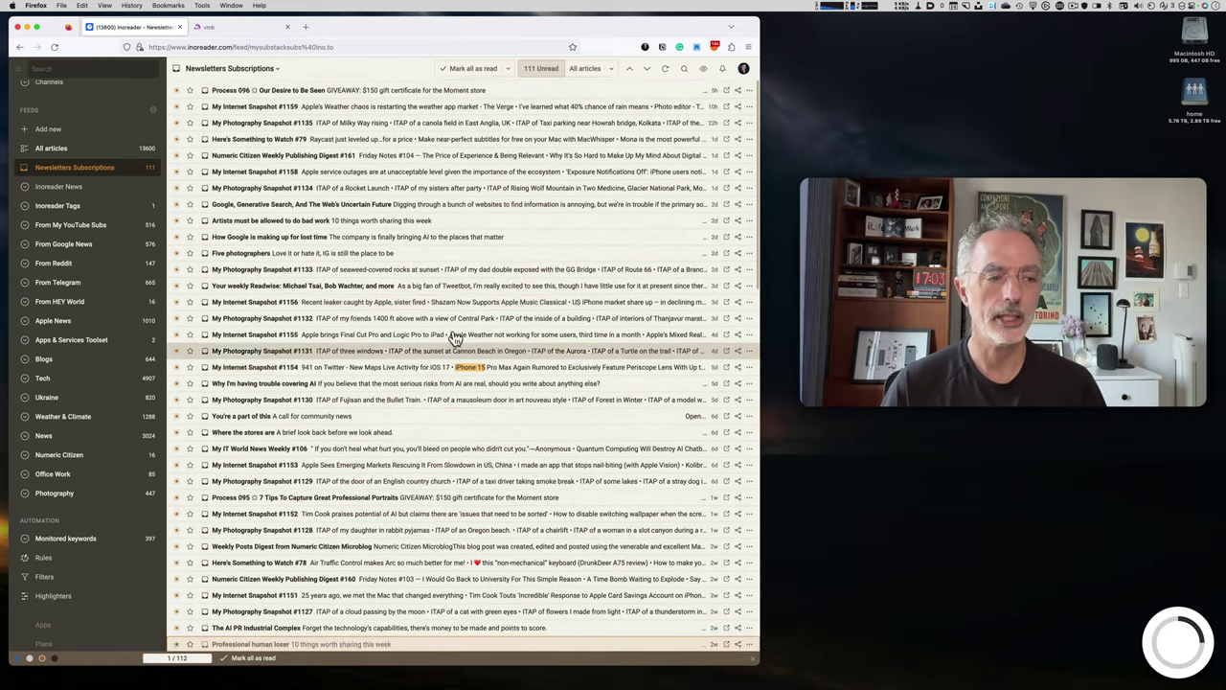
Start adding a new feed and browse the Canada feeds in the Top News featured collection
{"action": "left_click", "coordinate": [43, 133]}
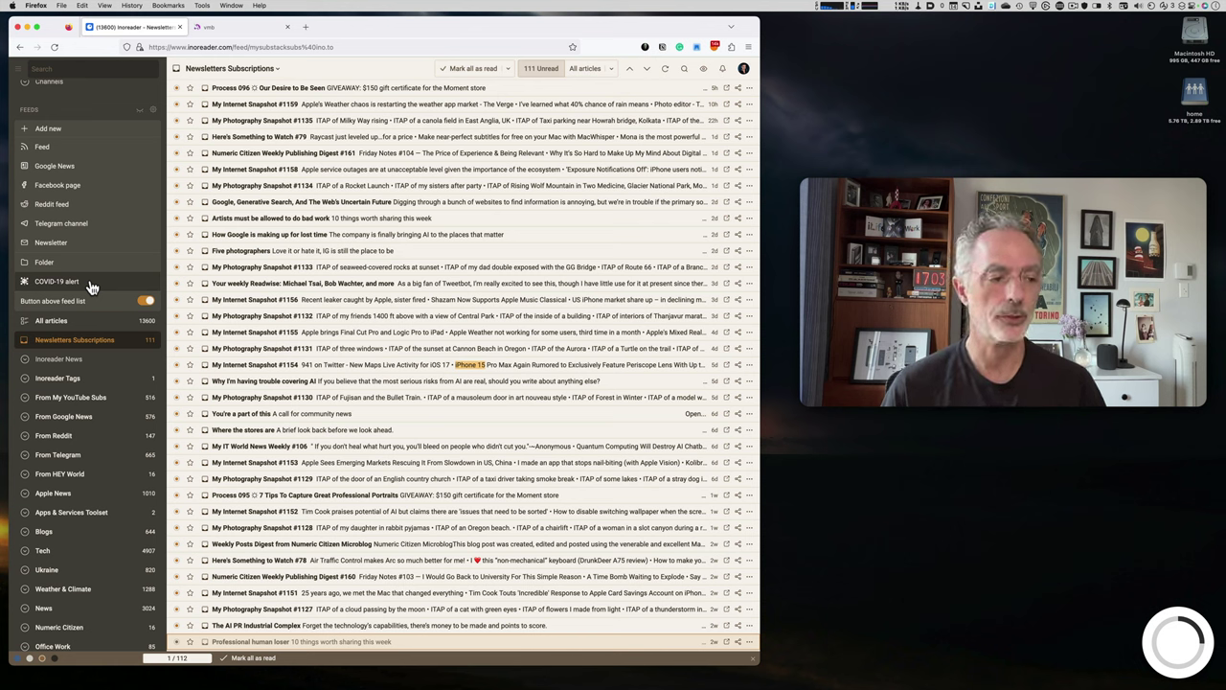
{"action": "left_click", "coordinate": [54, 150]}
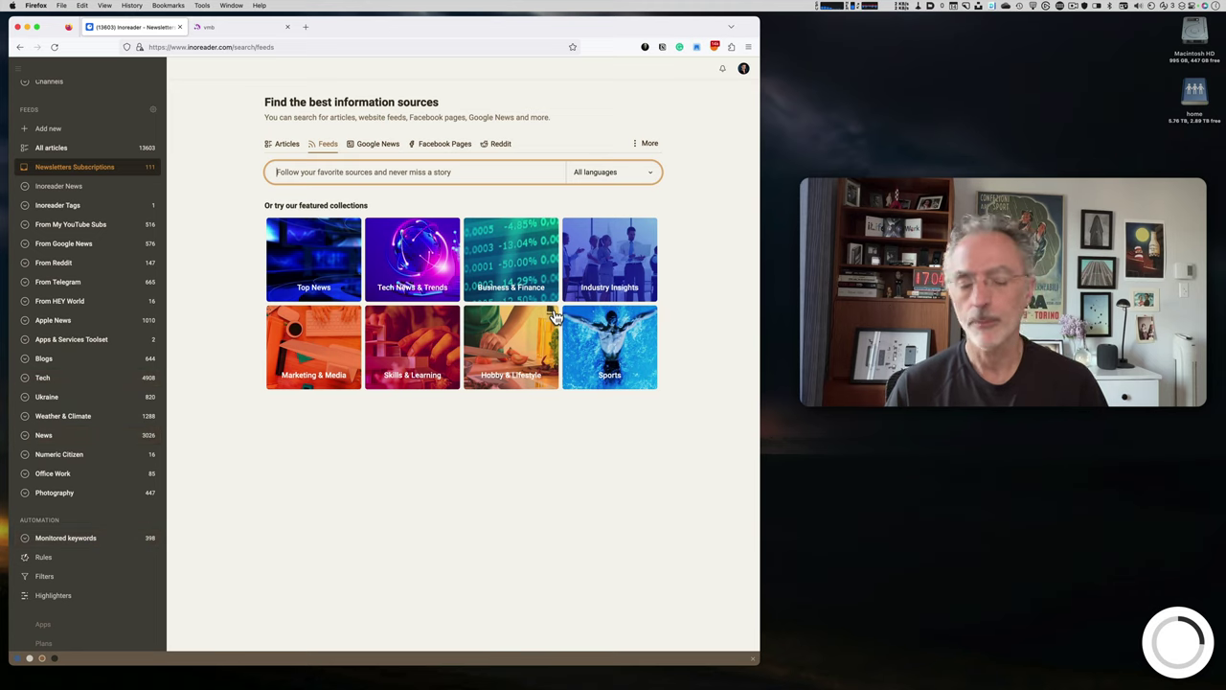
{"action": "left_click", "coordinate": [328, 267]}
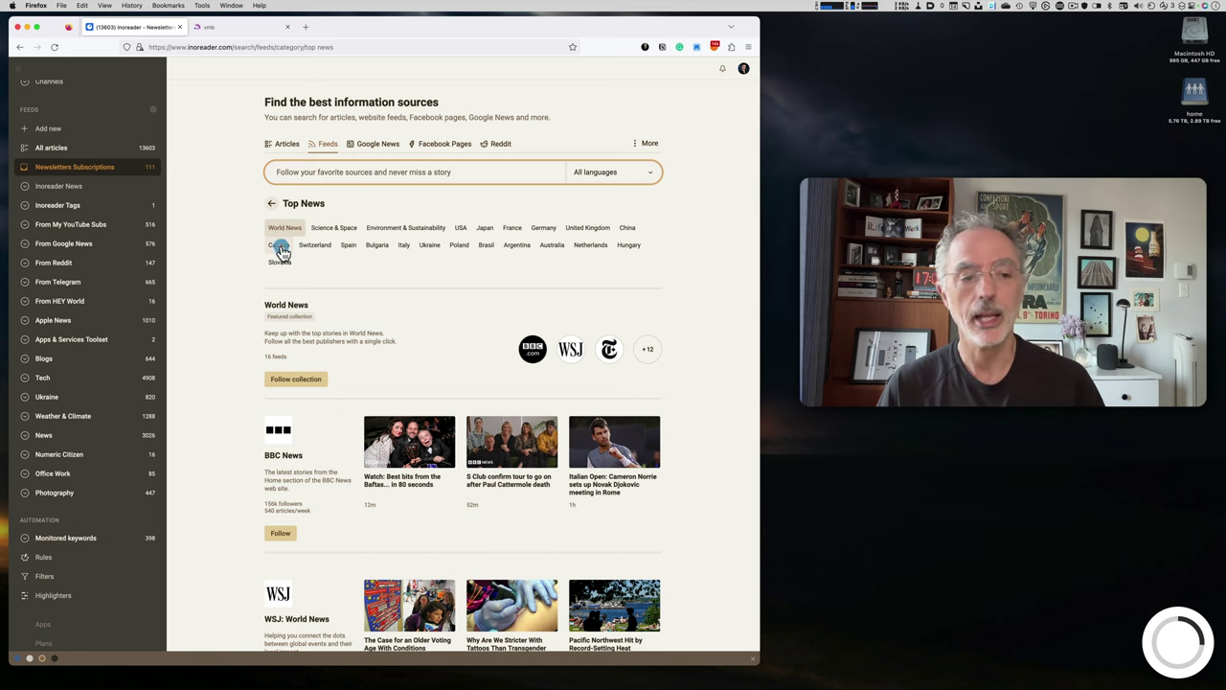
{"action": "left_click", "coordinate": [280, 247]}
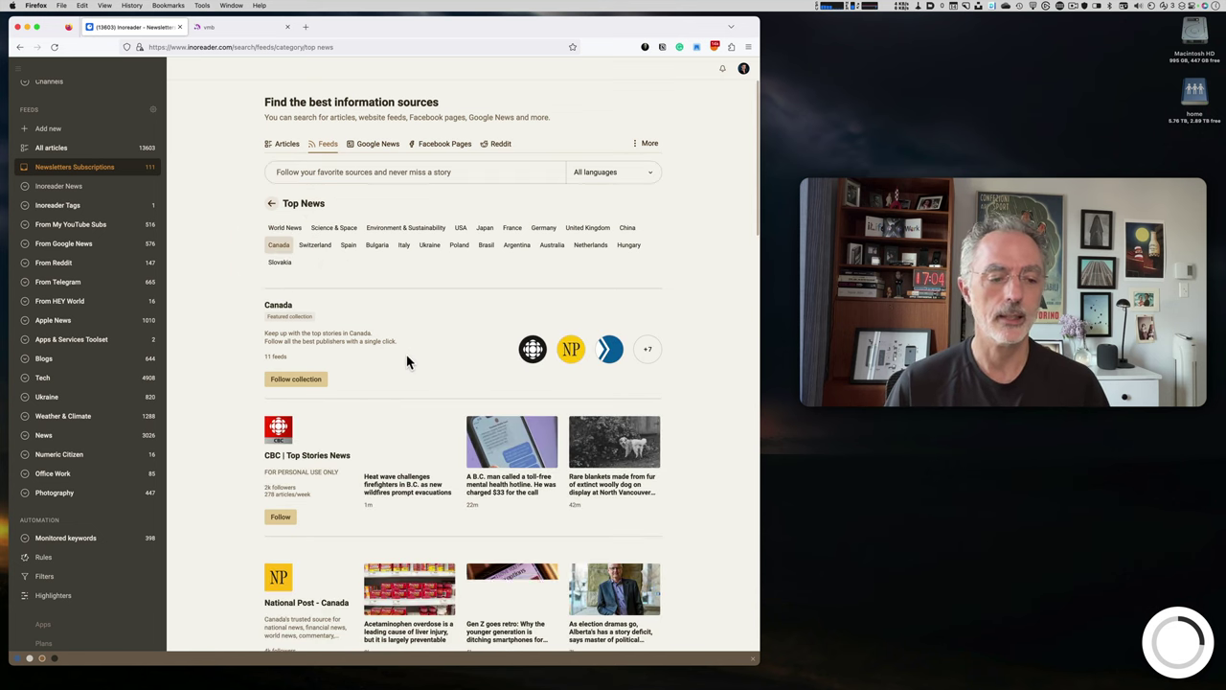
{"action": "scroll", "coordinate": [407, 364], "scroll_direction": "down", "scroll_amount": 5}
{"action": "scroll", "coordinate": [402, 378], "scroll_direction": "down", "scroll_amount": 4}
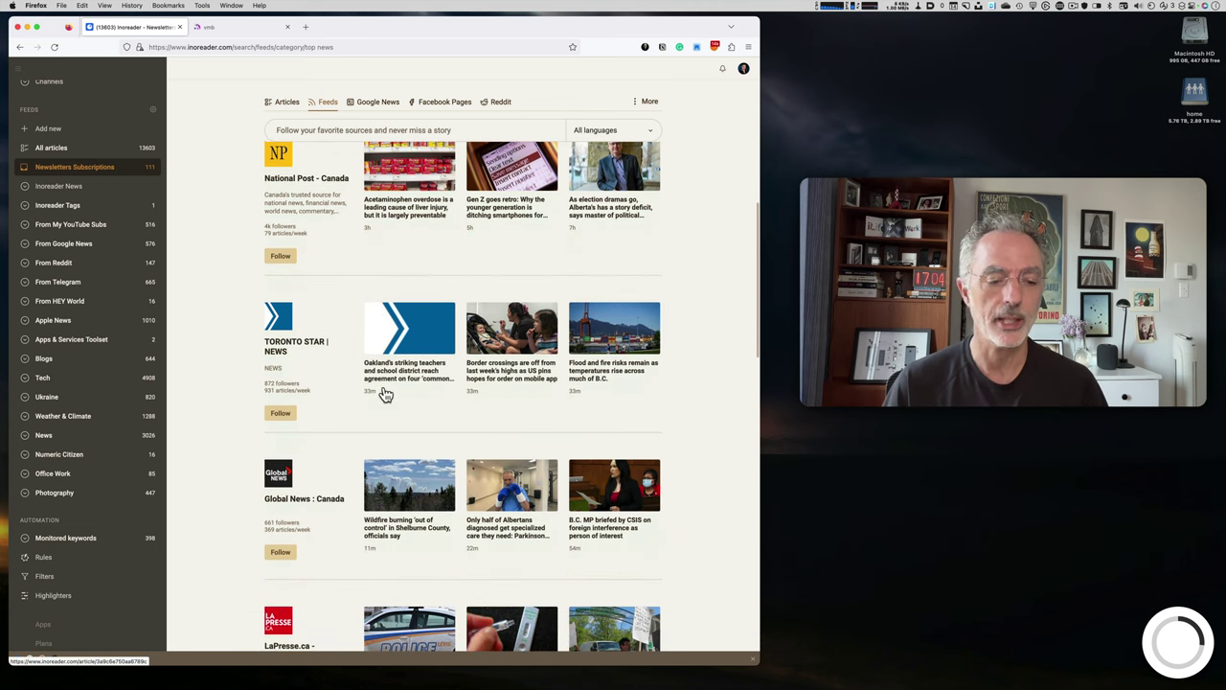
{"action": "scroll", "coordinate": [386, 399], "scroll_direction": "down", "scroll_amount": 4}
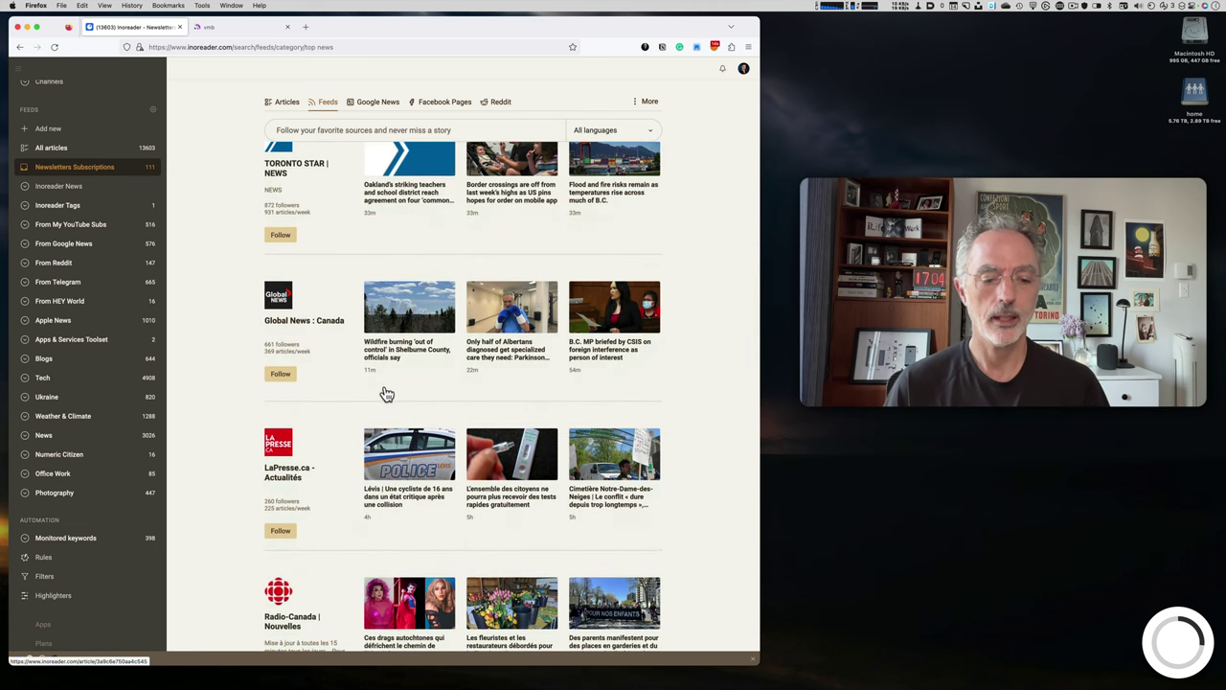
{"action": "scroll", "coordinate": [386, 394], "scroll_direction": "up", "scroll_amount": 12}
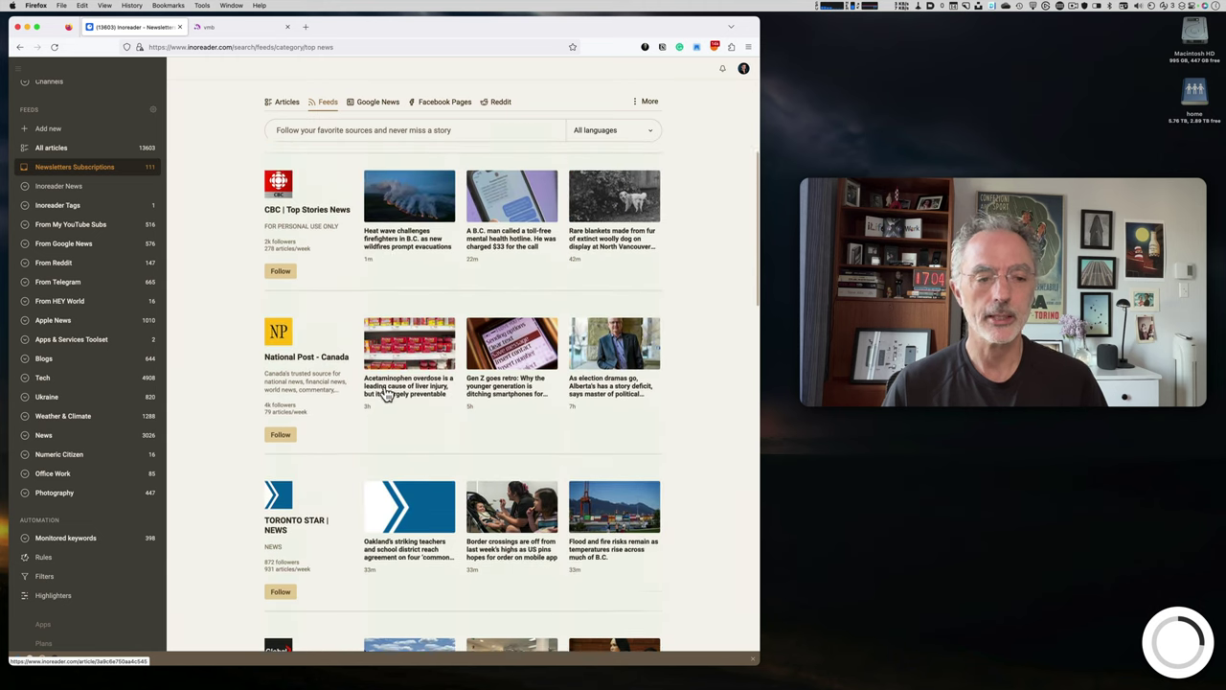
Return to the featured collections and browse the AI feeds under Tech News & Trends
{"action": "left_click", "coordinate": [266, 202]}
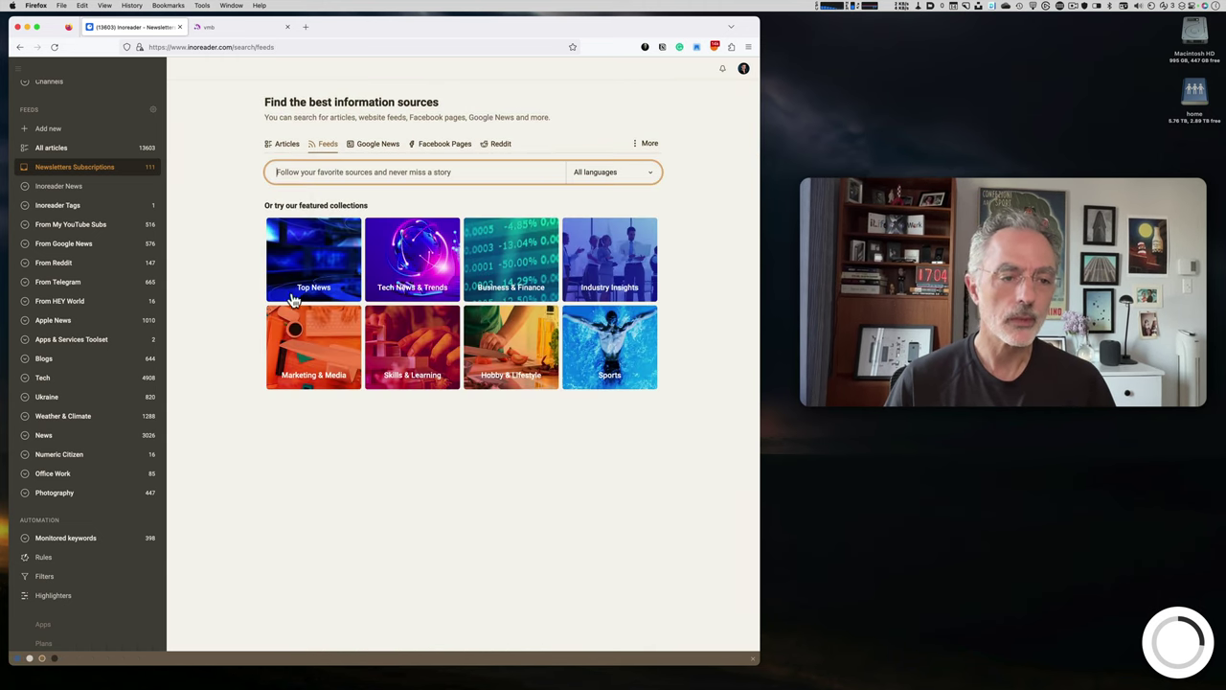
{"action": "left_click", "coordinate": [429, 268]}
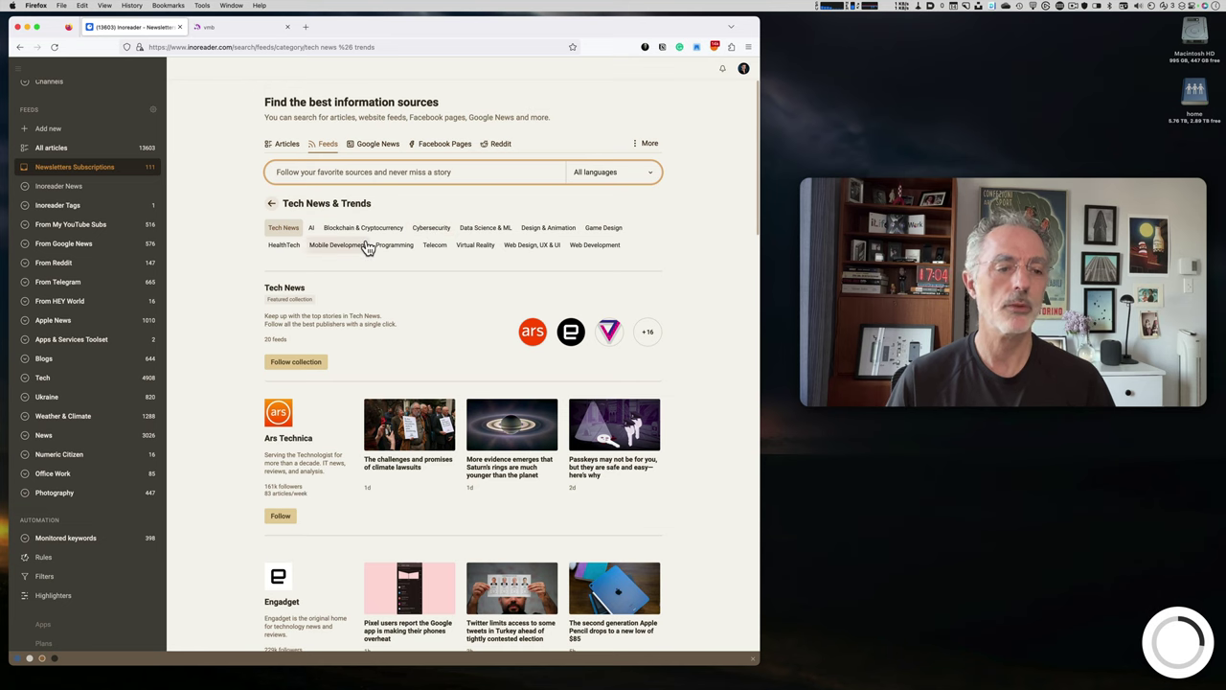
{"action": "left_click", "coordinate": [311, 228]}
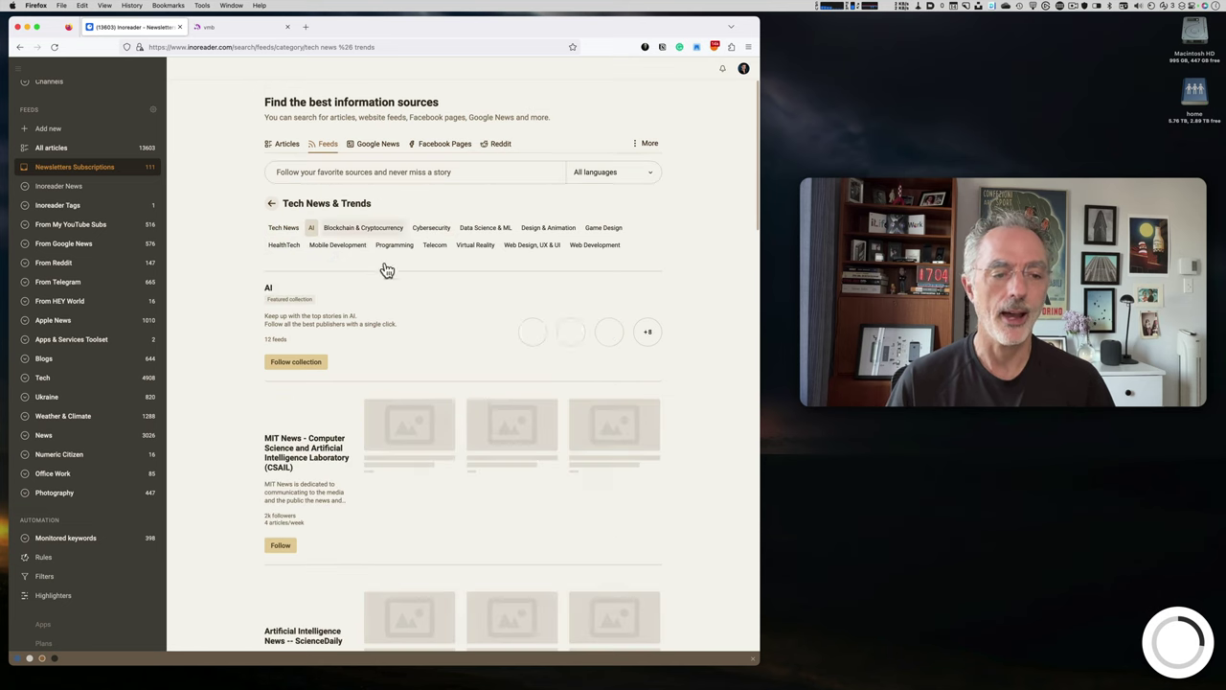
{"action": "scroll", "coordinate": [462, 347], "scroll_direction": "down", "scroll_amount": 2}
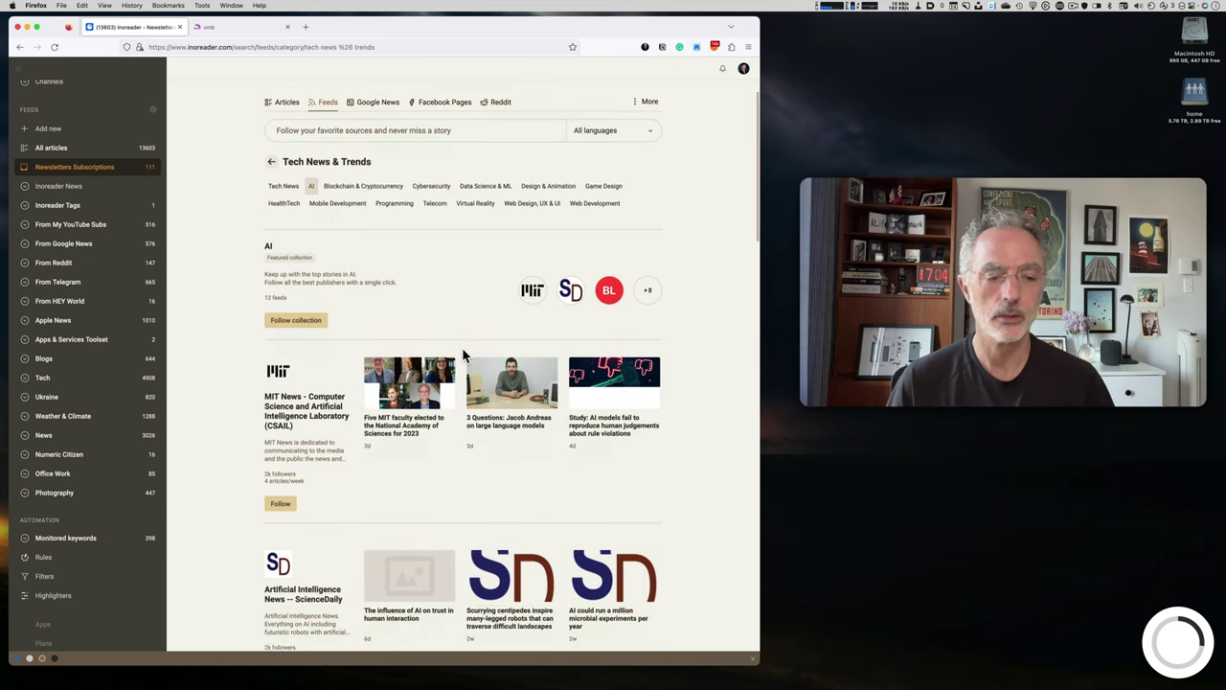
{"action": "scroll", "coordinate": [463, 351], "scroll_direction": "down", "scroll_amount": 2}
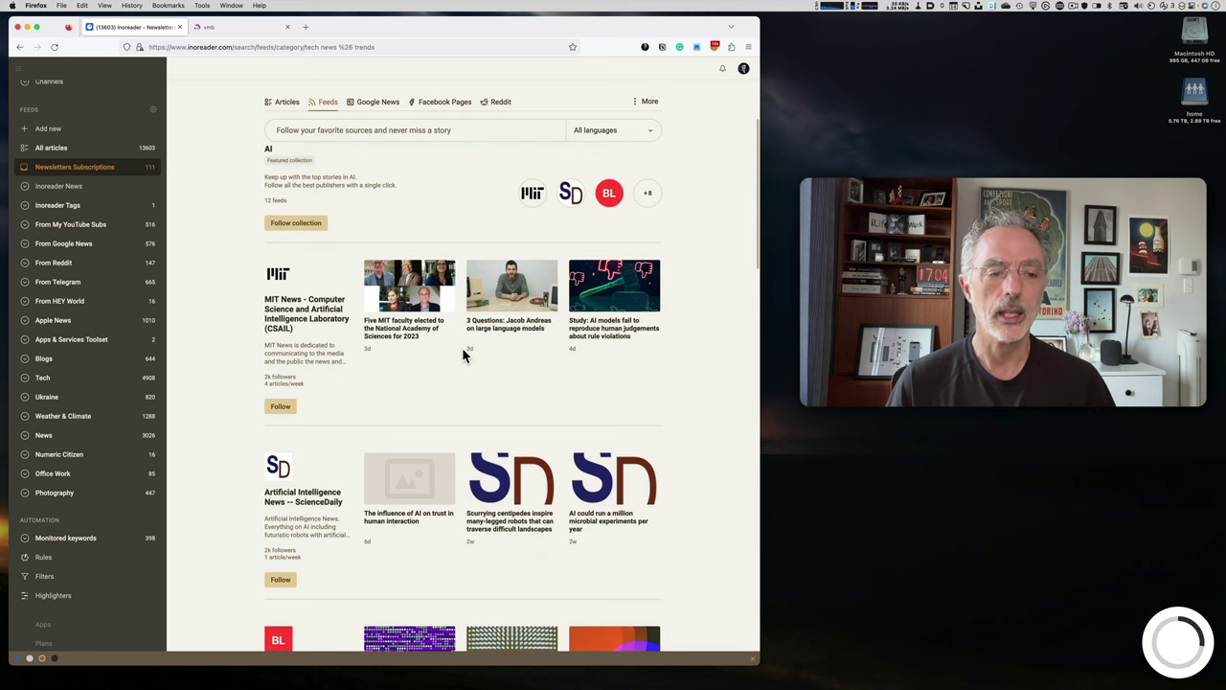
{"action": "scroll", "coordinate": [462, 350], "scroll_direction": "up", "scroll_amount": 4}
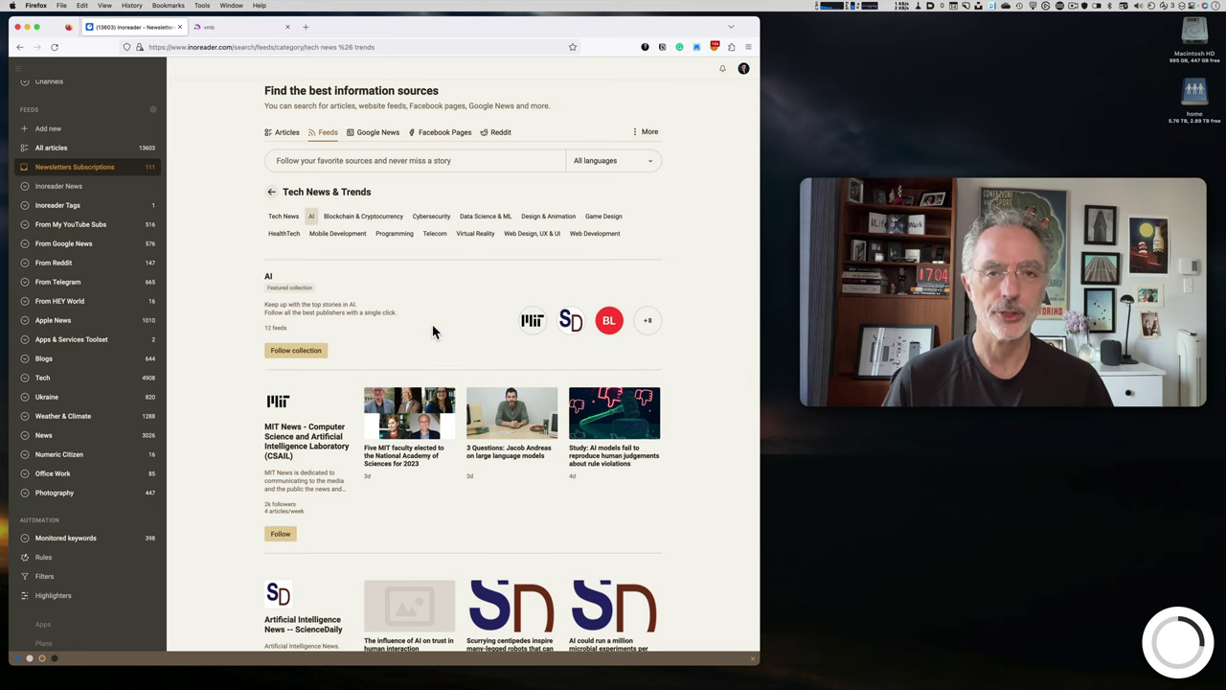
{"action": "scroll", "coordinate": [436, 362], "scroll_direction": "down", "scroll_amount": 10}
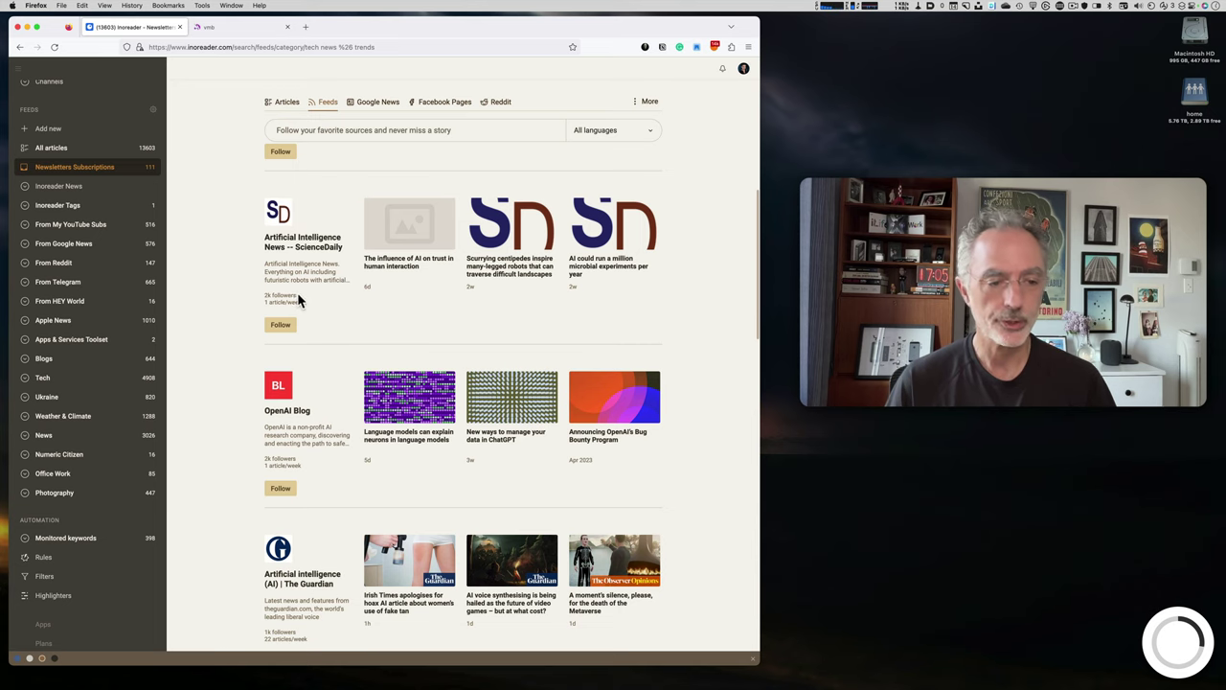
Examine the follower count and weekly article frequency of the ScienceDaily Artificial Intelligence News feed, and look over the AI feeds below it
{"action": "left_click_drag", "start_coordinate": [266, 294], "coordinate": [297, 296]}
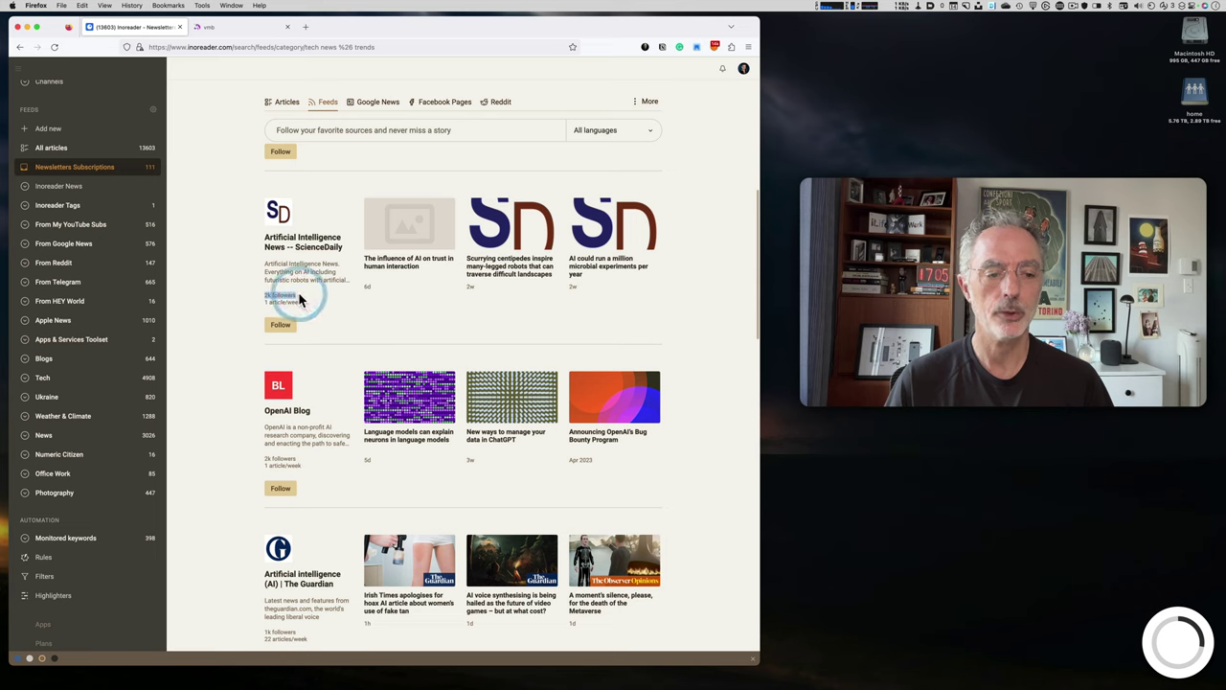
{"action": "left_click", "coordinate": [246, 290]}
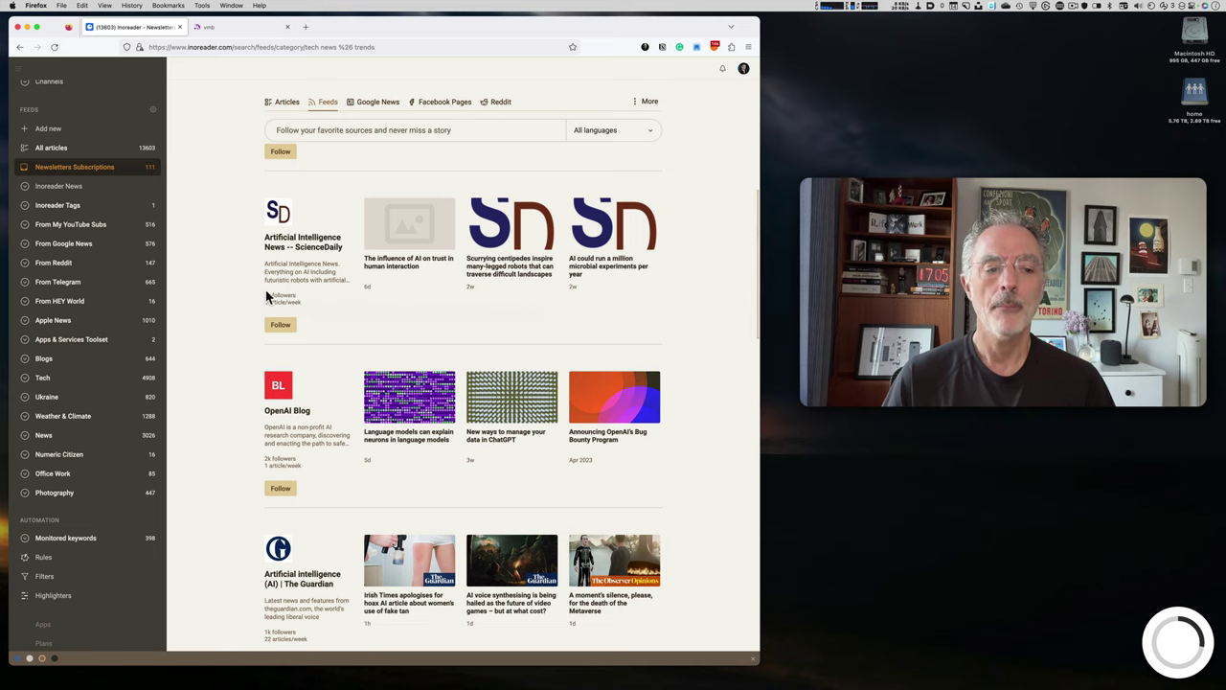
{"action": "left_click_drag", "start_coordinate": [262, 294], "coordinate": [240, 297]}
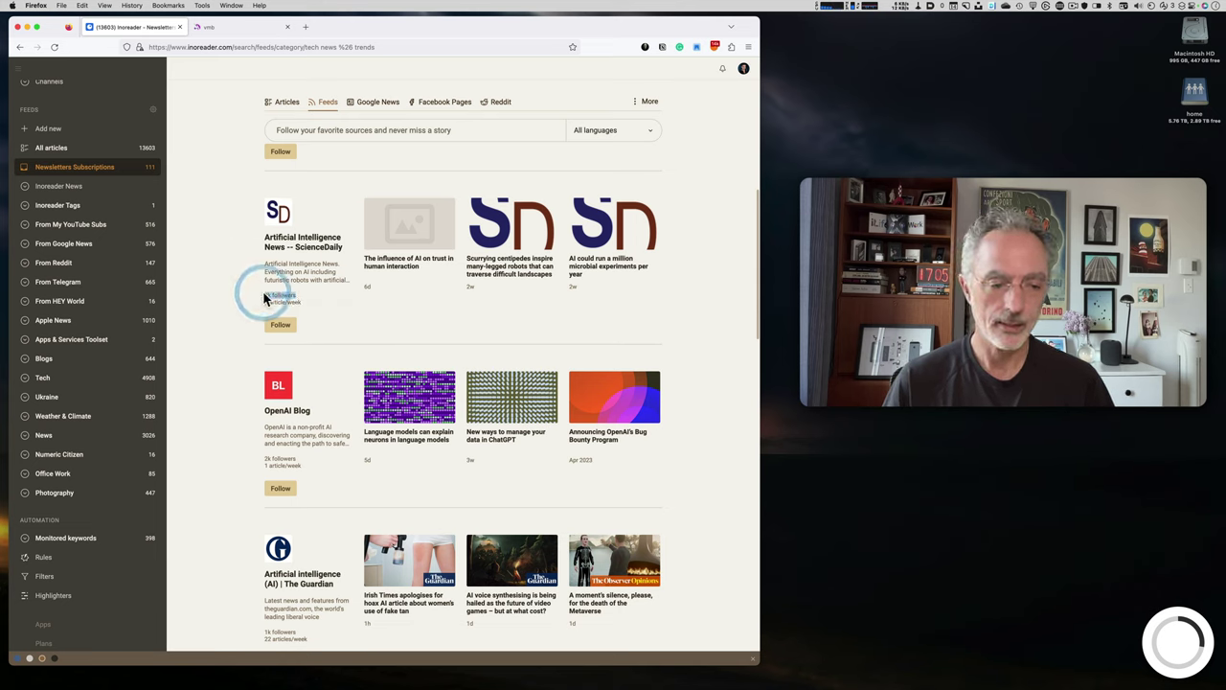
{"action": "left_click", "coordinate": [229, 254]}
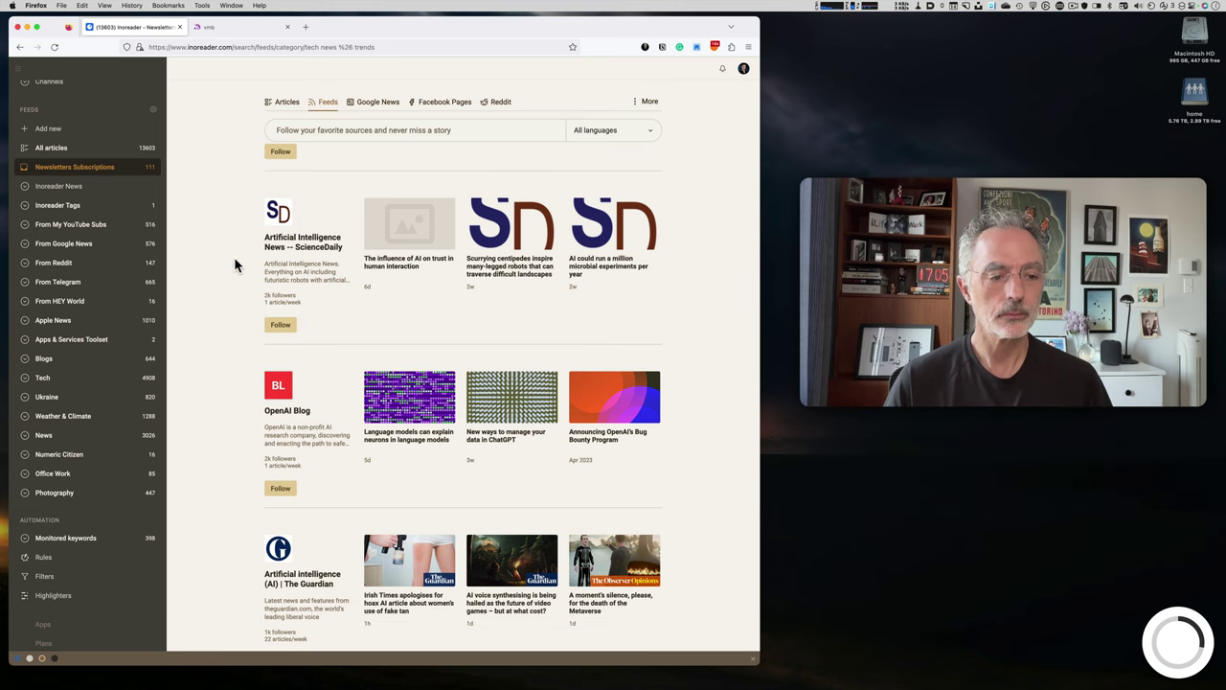
{"action": "scroll", "coordinate": [234, 257], "scroll_direction": "down", "scroll_amount": 2}
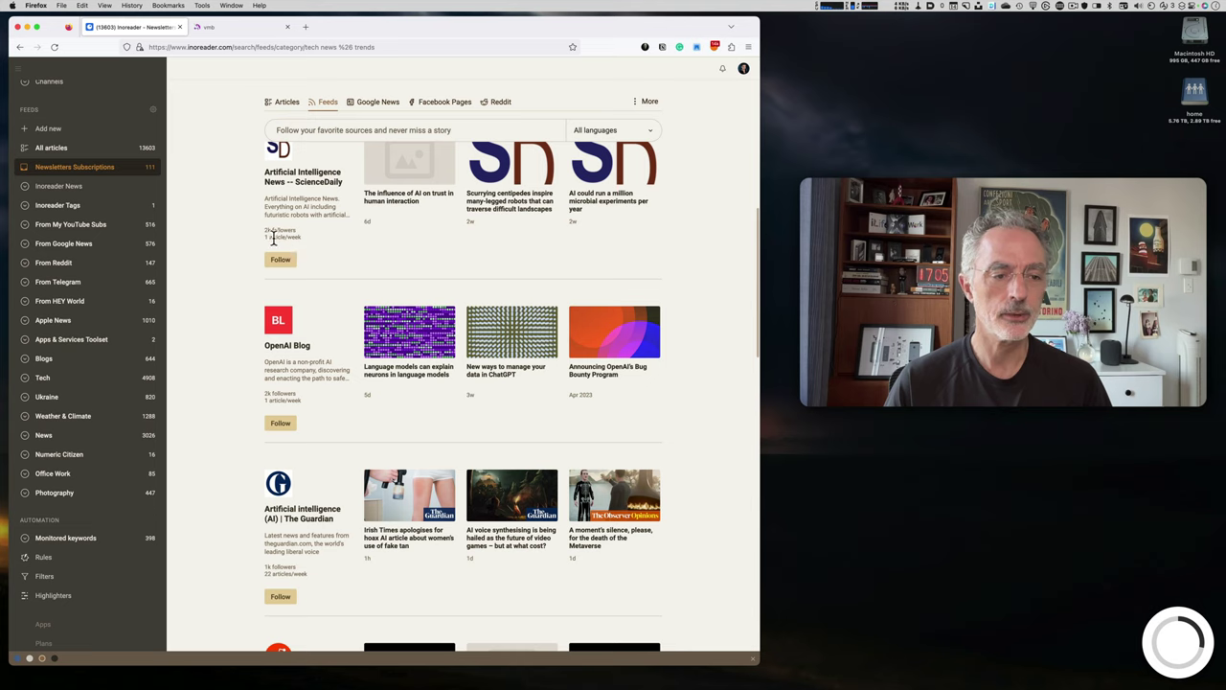
{"action": "left_click_drag", "start_coordinate": [300, 237], "coordinate": [263, 235]}
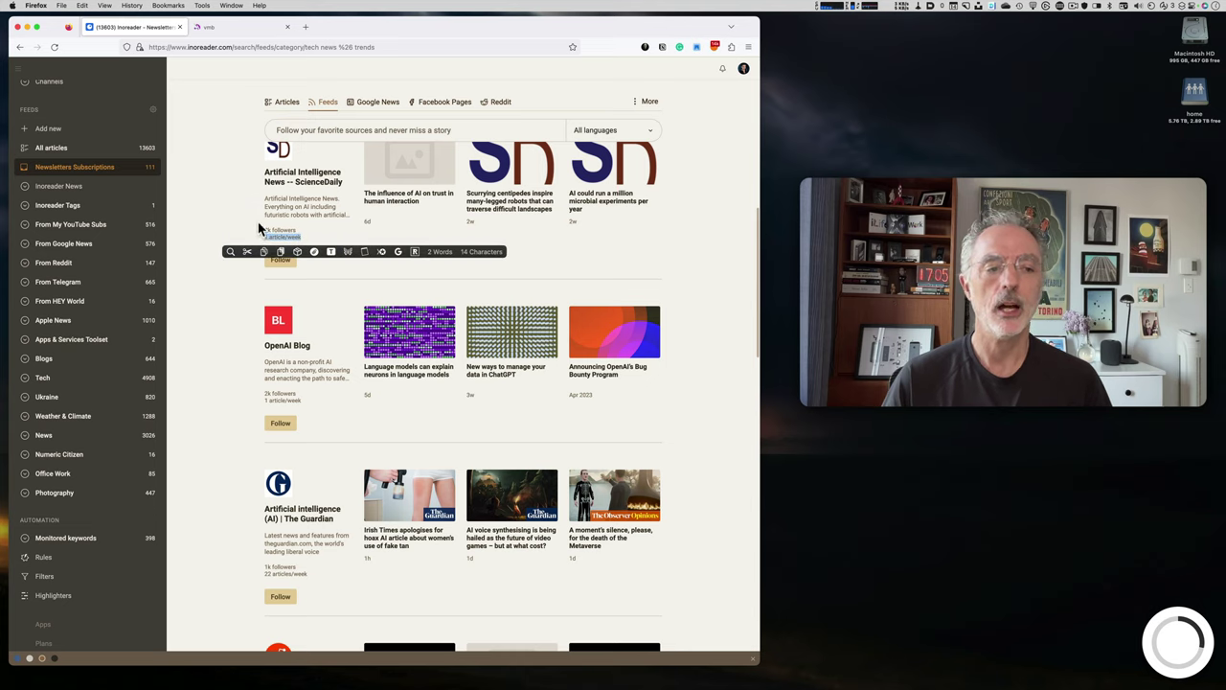
{"action": "left_click", "coordinate": [247, 210]}
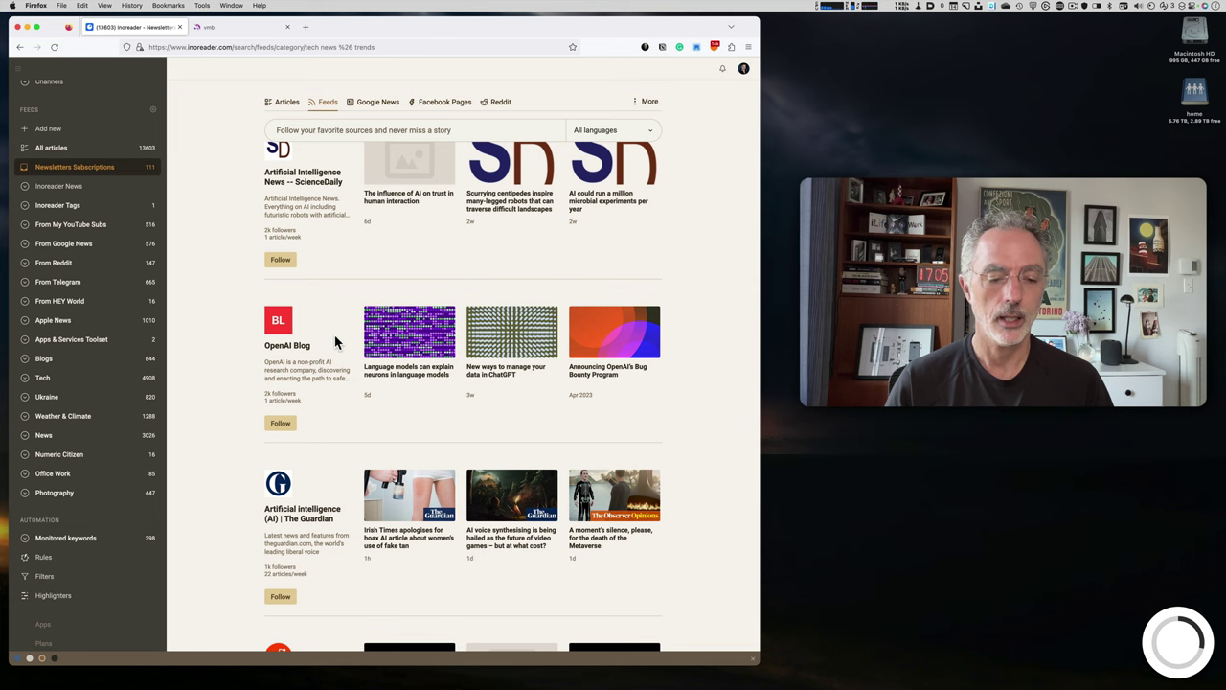
{"action": "scroll", "coordinate": [335, 342], "scroll_direction": "down", "scroll_amount": 2}
Search the available feeds for "chatgpt"
{"action": "scroll", "coordinate": [336, 335], "scroll_direction": "up", "scroll_amount": 10}
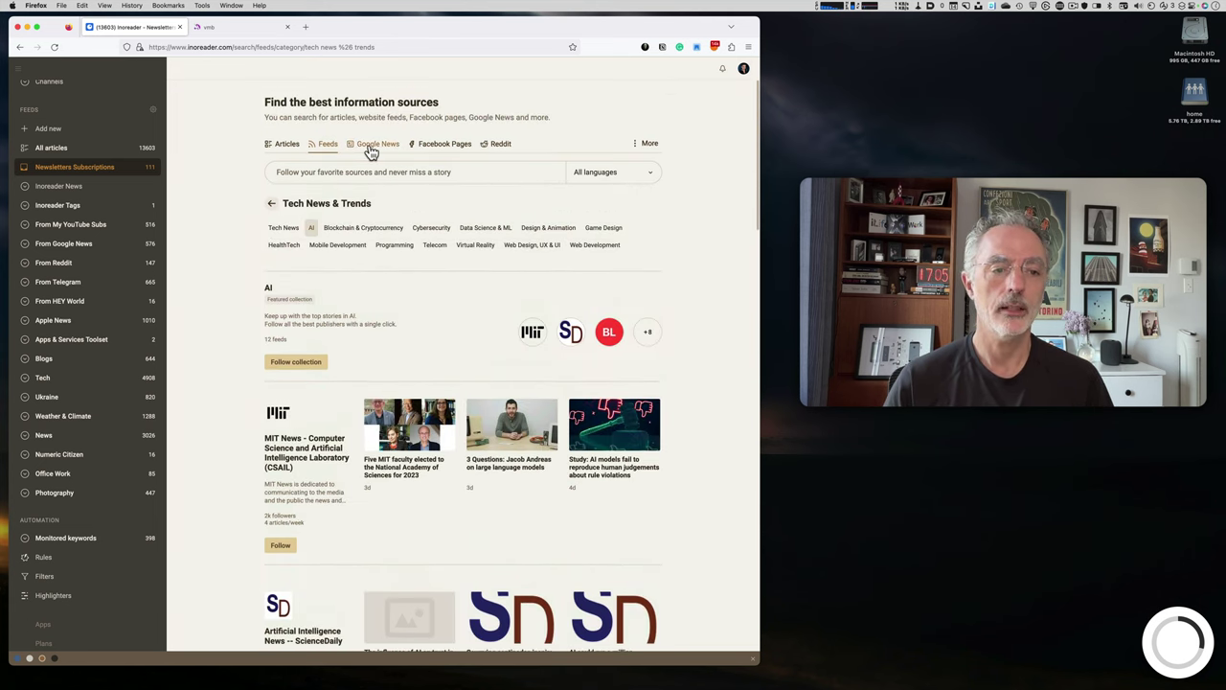
{"action": "left_click", "coordinate": [361, 171]}
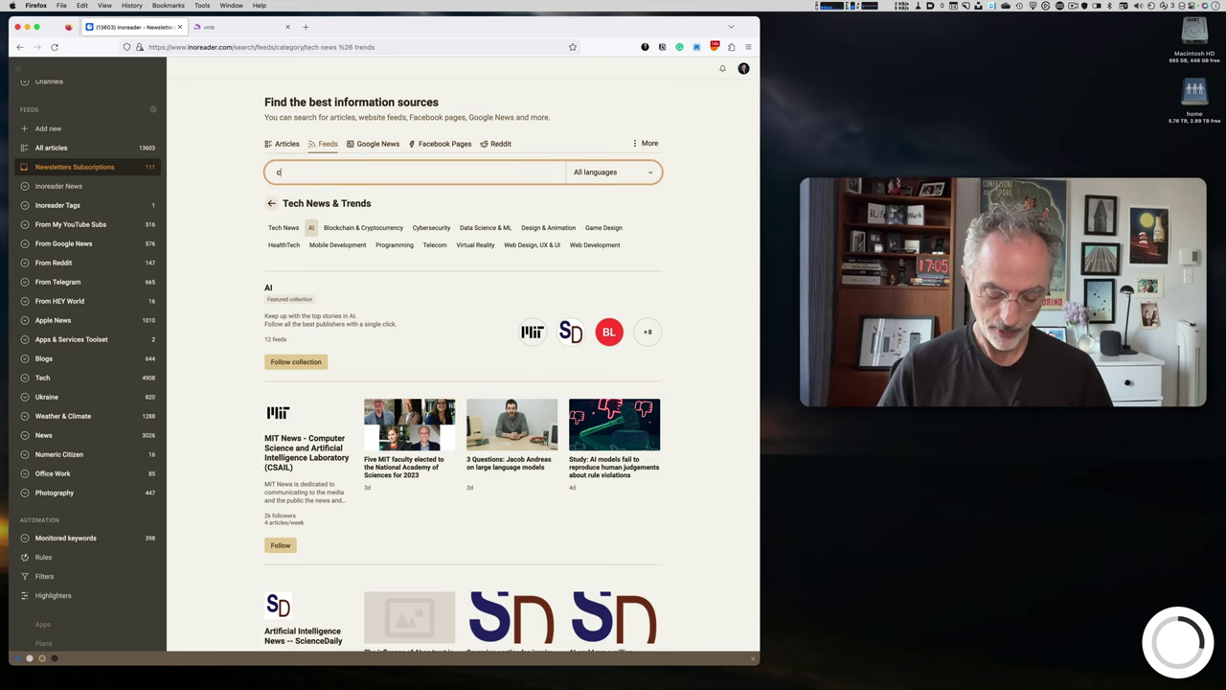
{"action": "type", "text": "chatgpt"}
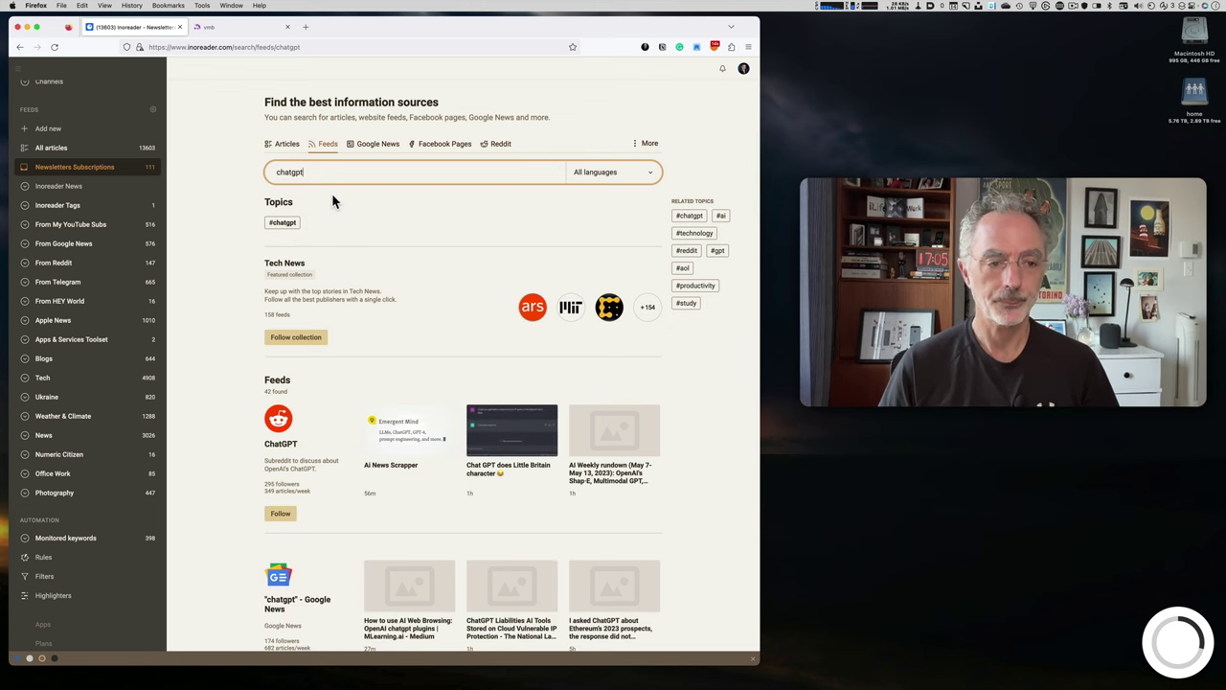
Try restricting the chatgpt feed search to English, and return it to all languages
{"action": "left_click", "coordinate": [638, 178]}
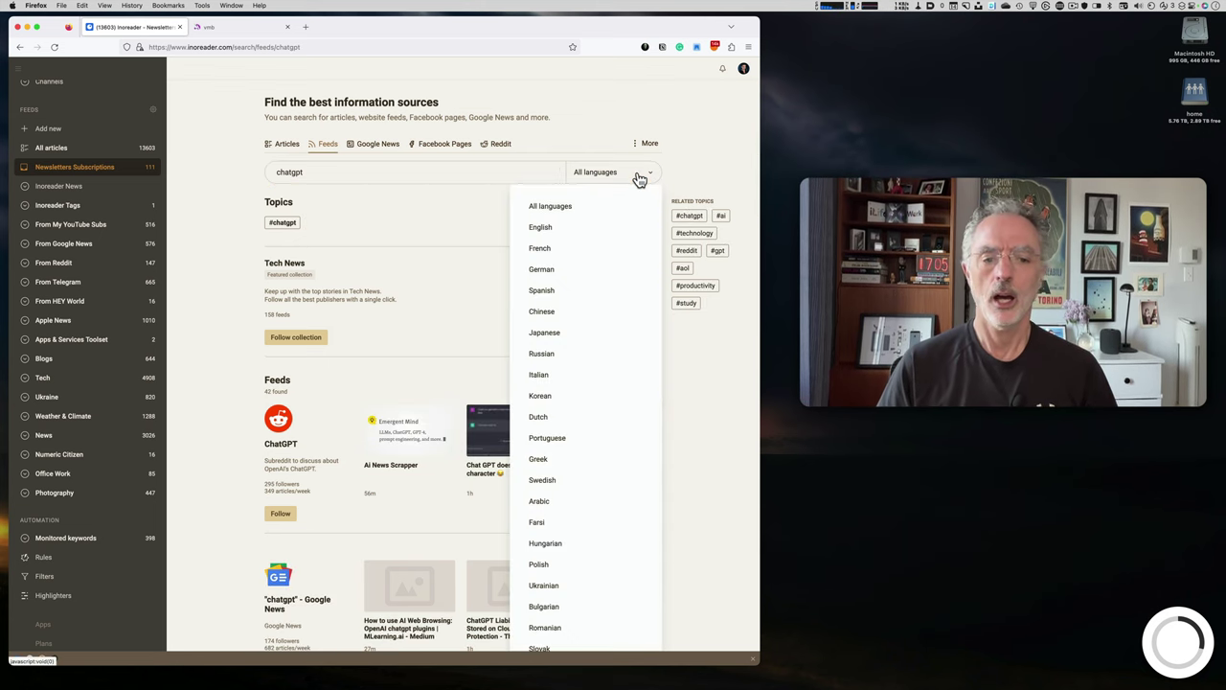
{"action": "left_click", "coordinate": [551, 232]}
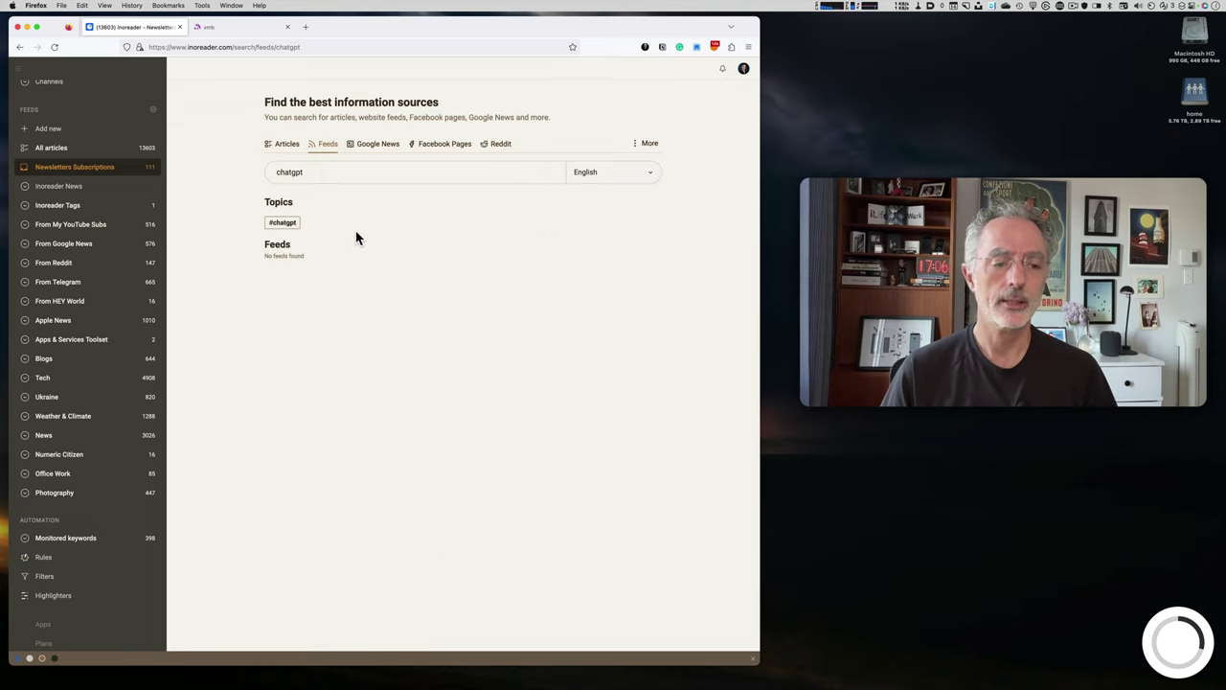
{"action": "left_click", "coordinate": [641, 178]}
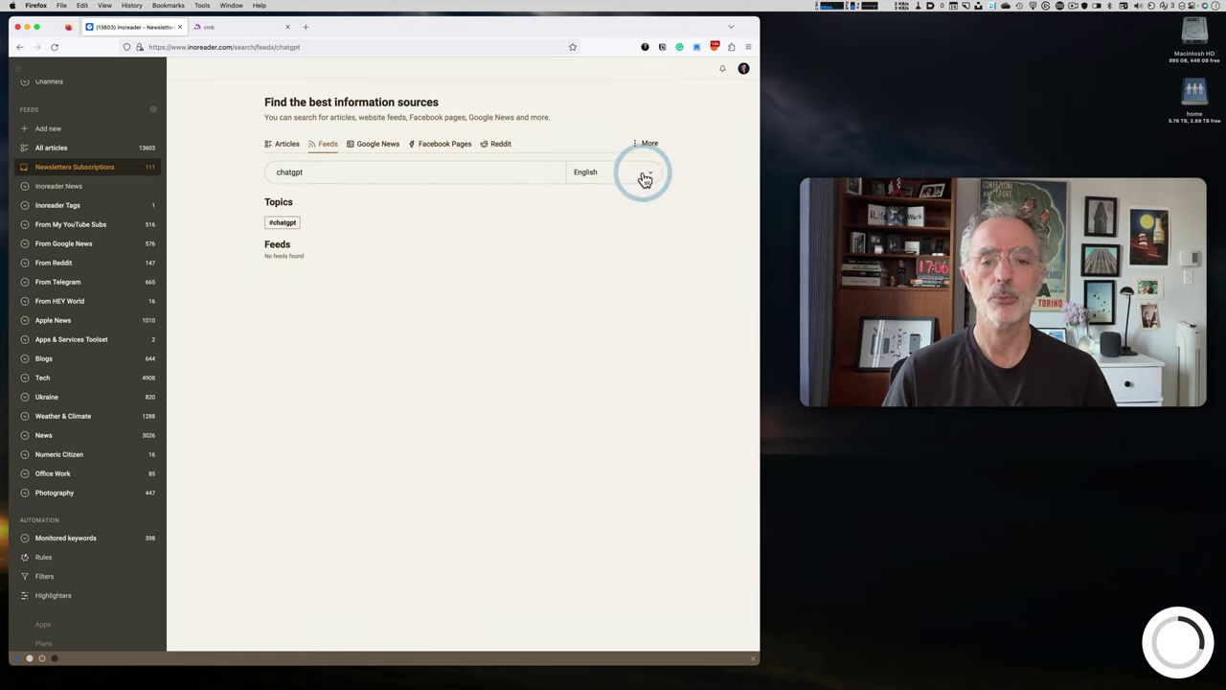
{"action": "left_click", "coordinate": [580, 206]}
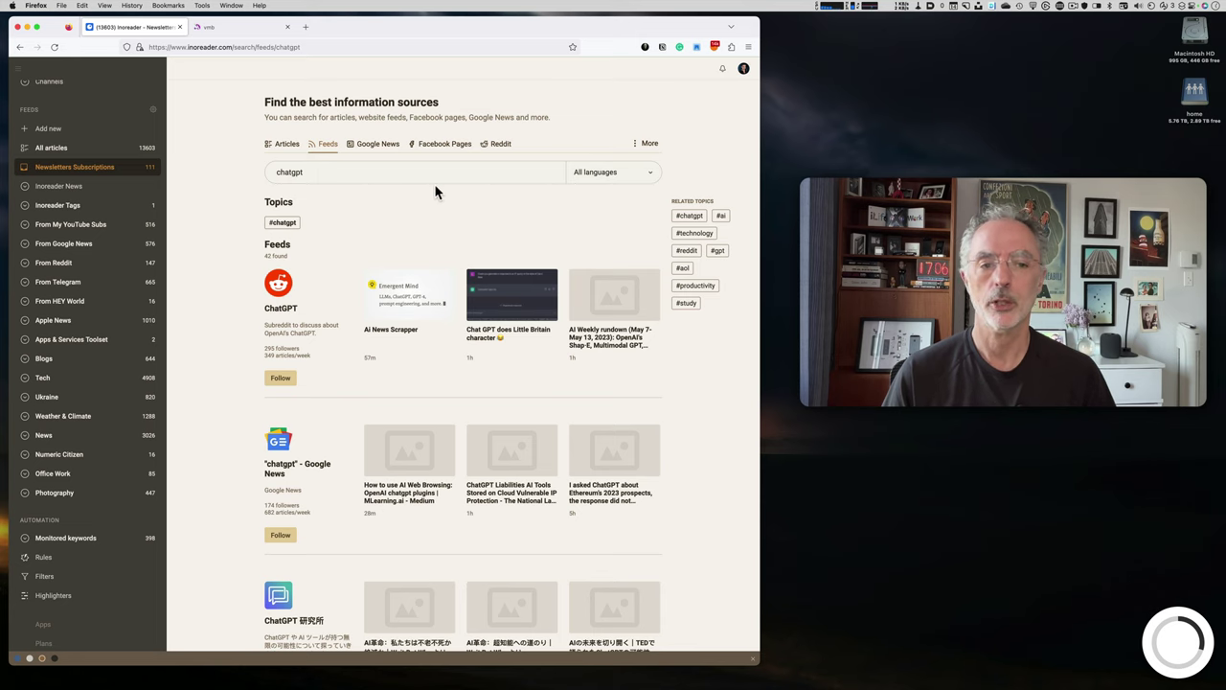
Switch the chatgpt search to Google News and follow that search as a feed
{"action": "left_click", "coordinate": [380, 150]}
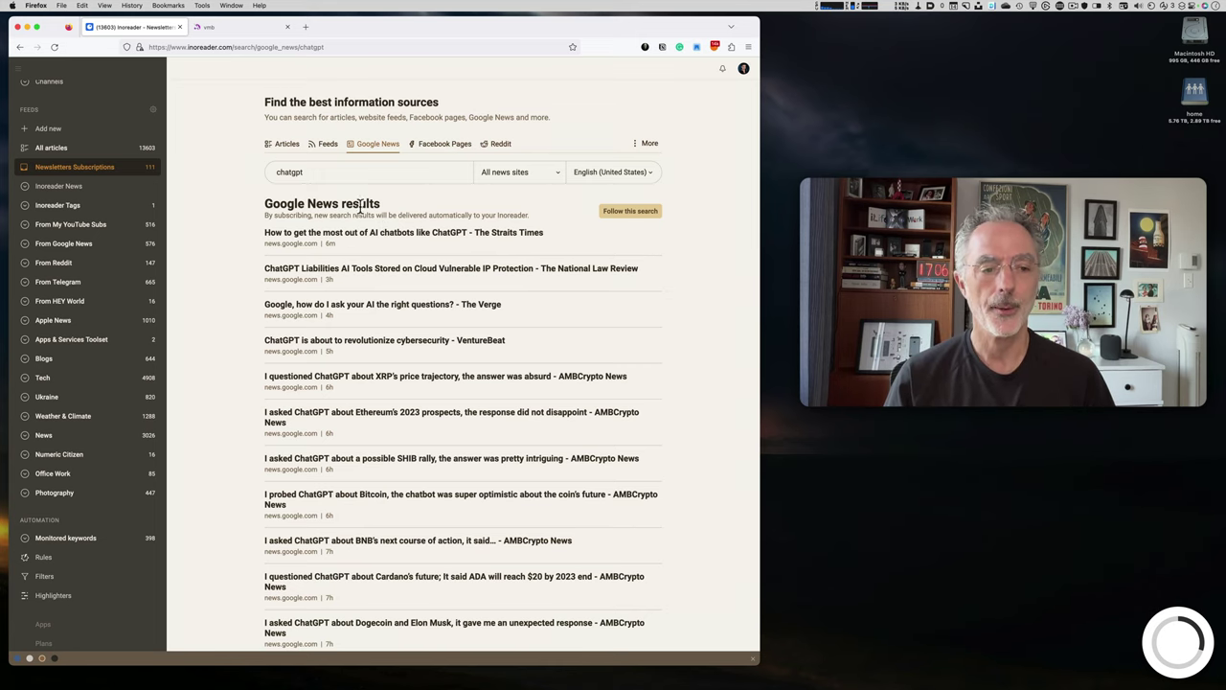
{"action": "scroll", "coordinate": [339, 173], "scroll_direction": "down", "scroll_amount": 1}
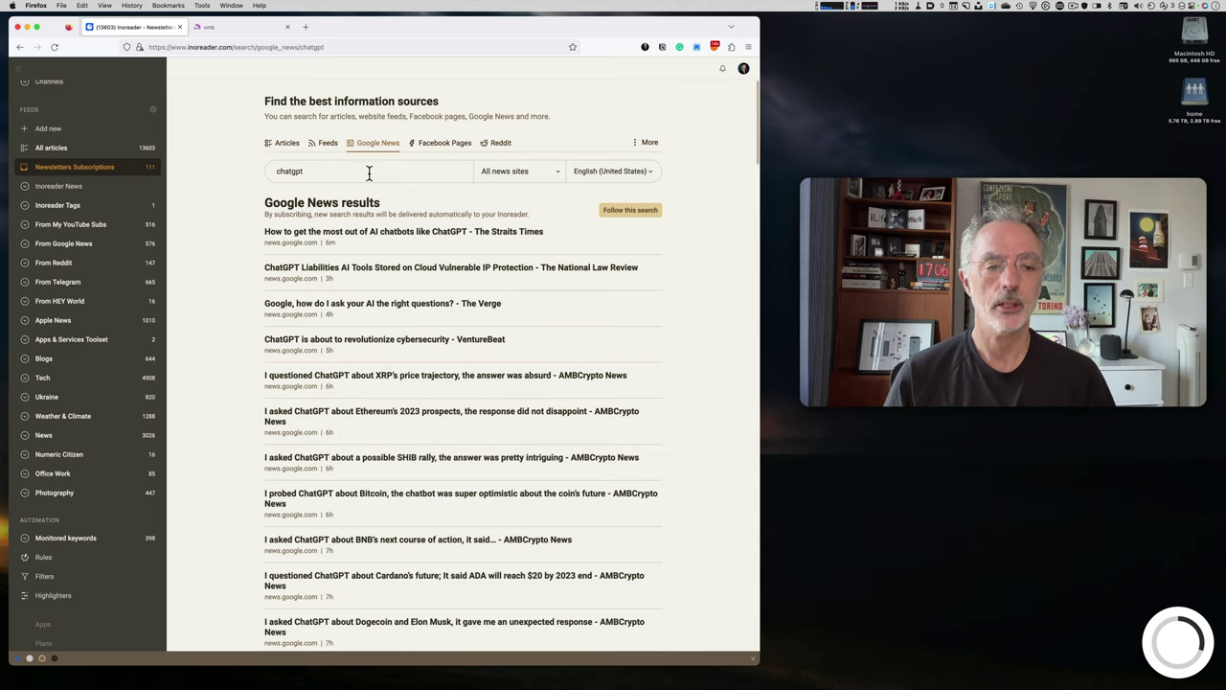
{"action": "left_click", "coordinate": [640, 216]}
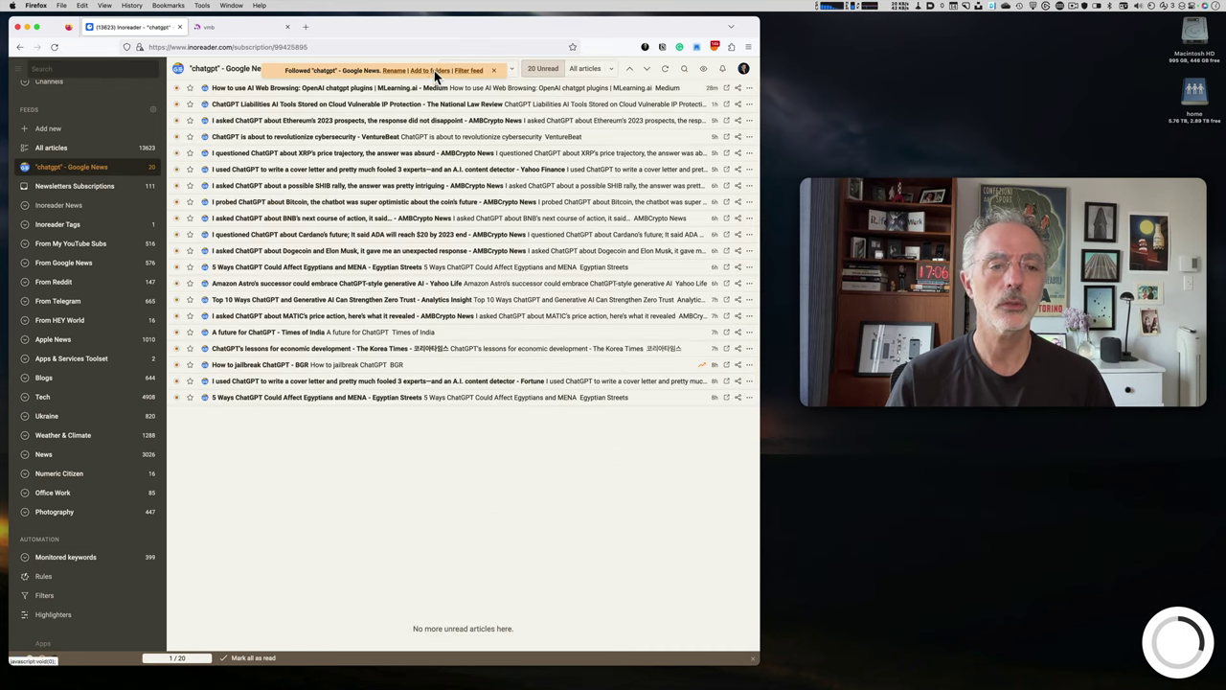
Add the chatgpt Google News feed to the From Google News folder and a new folder named AI, and save the choice
{"action": "left_click", "coordinate": [433, 70]}
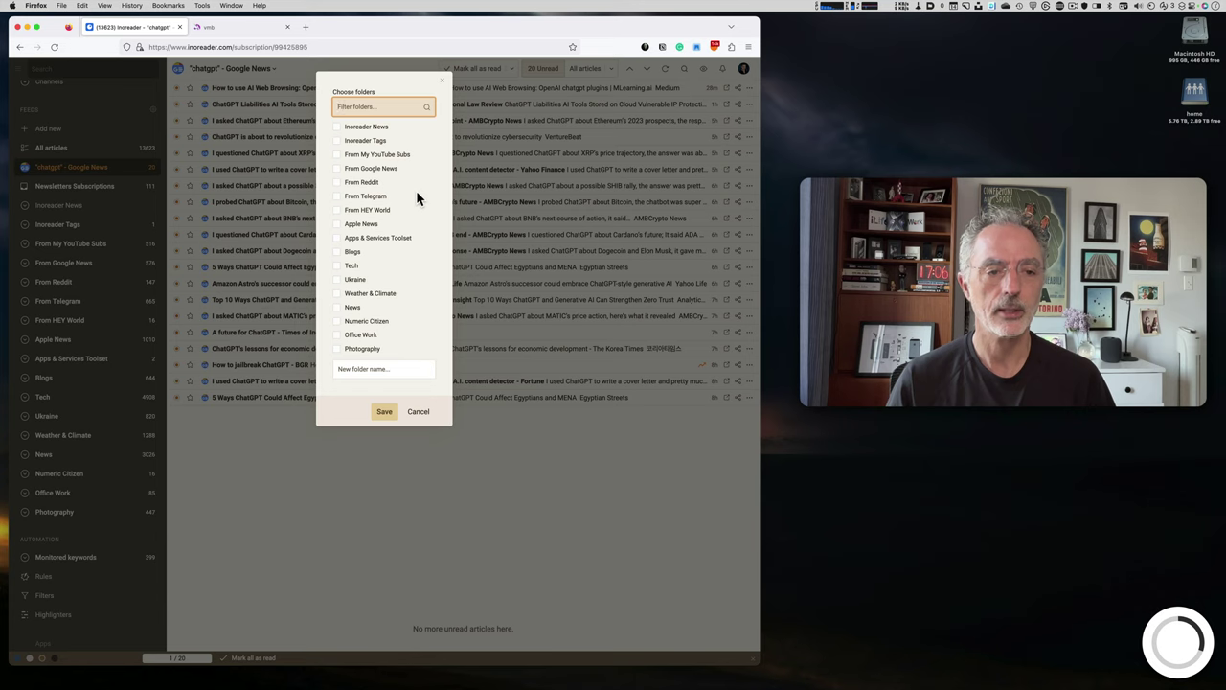
{"action": "left_click", "coordinate": [338, 172]}
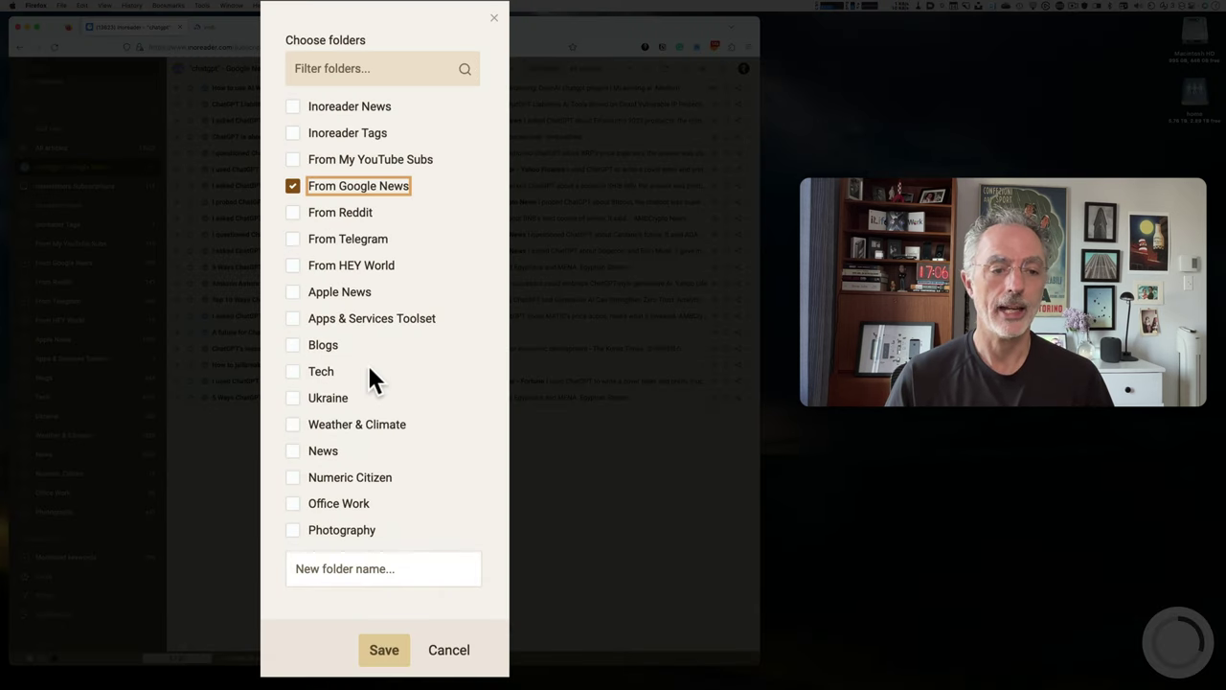
{"action": "left_click", "coordinate": [297, 377]}
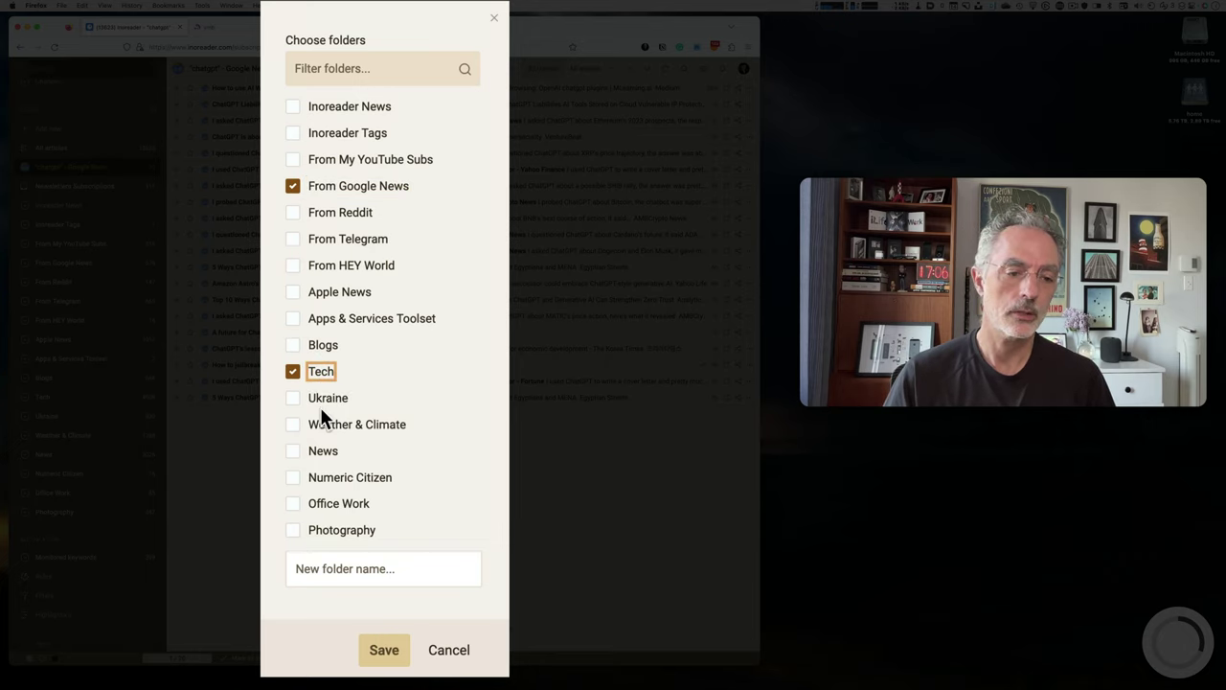
{"action": "left_click", "coordinate": [293, 372]}
{"action": "left_click", "coordinate": [329, 570]}
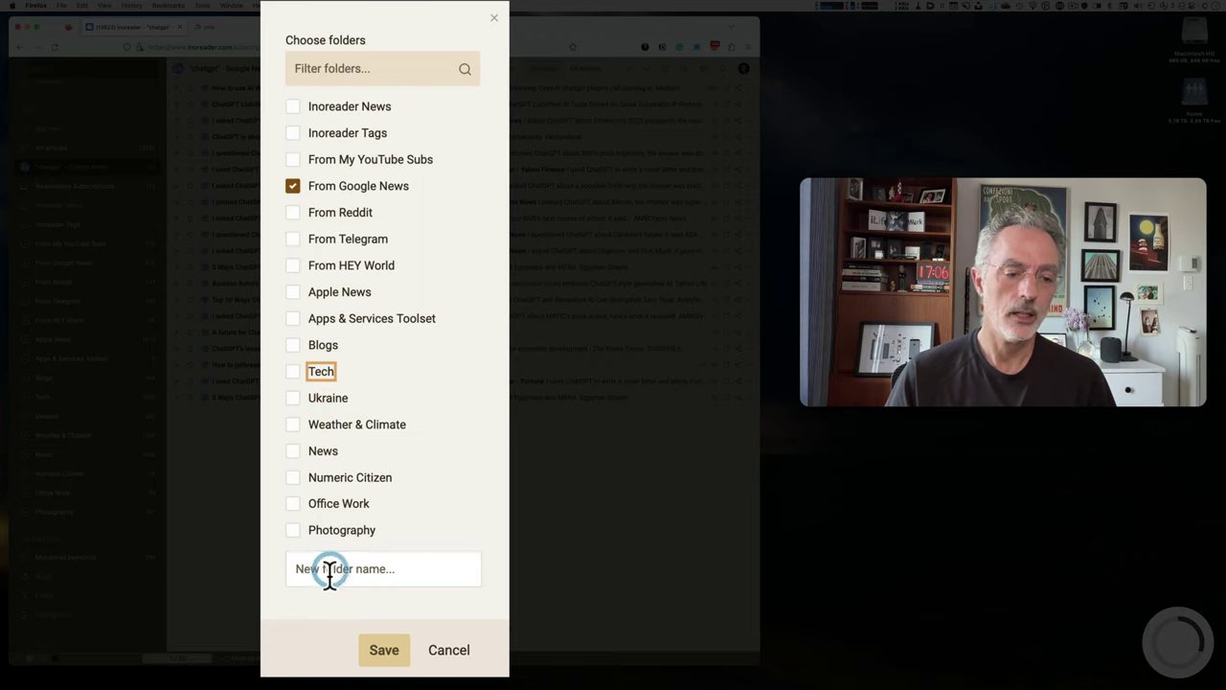
{"action": "type", "text": "AI"}
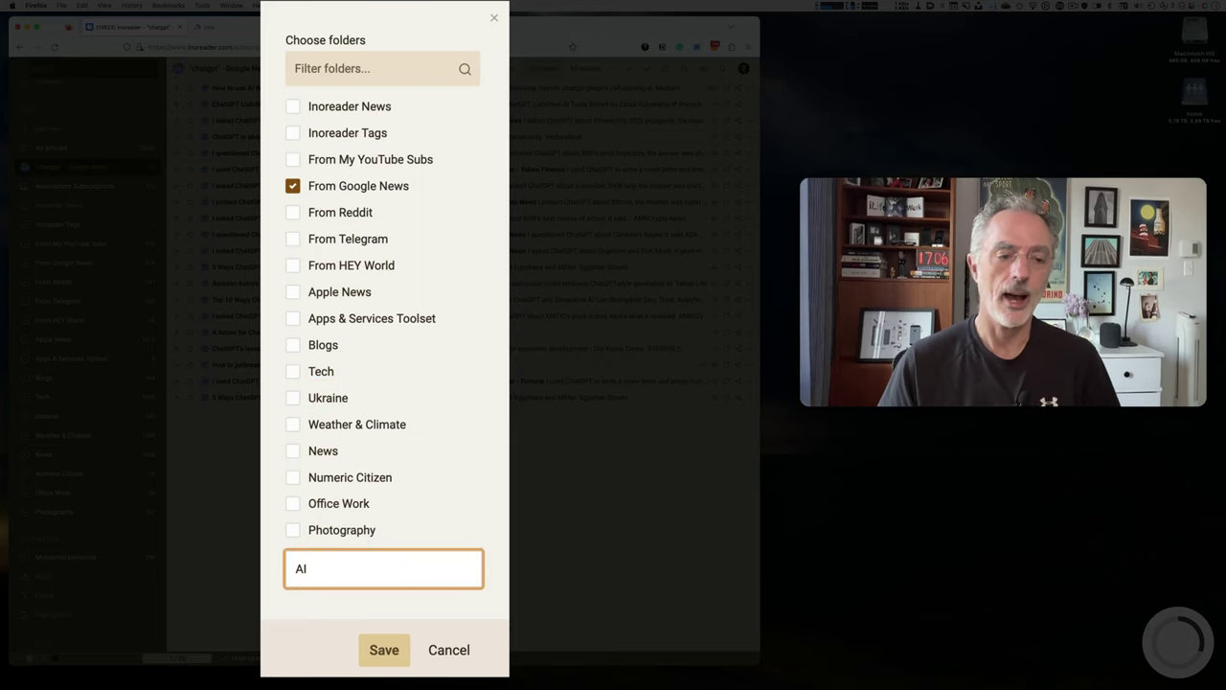
{"action": "left_click", "coordinate": [393, 655]}
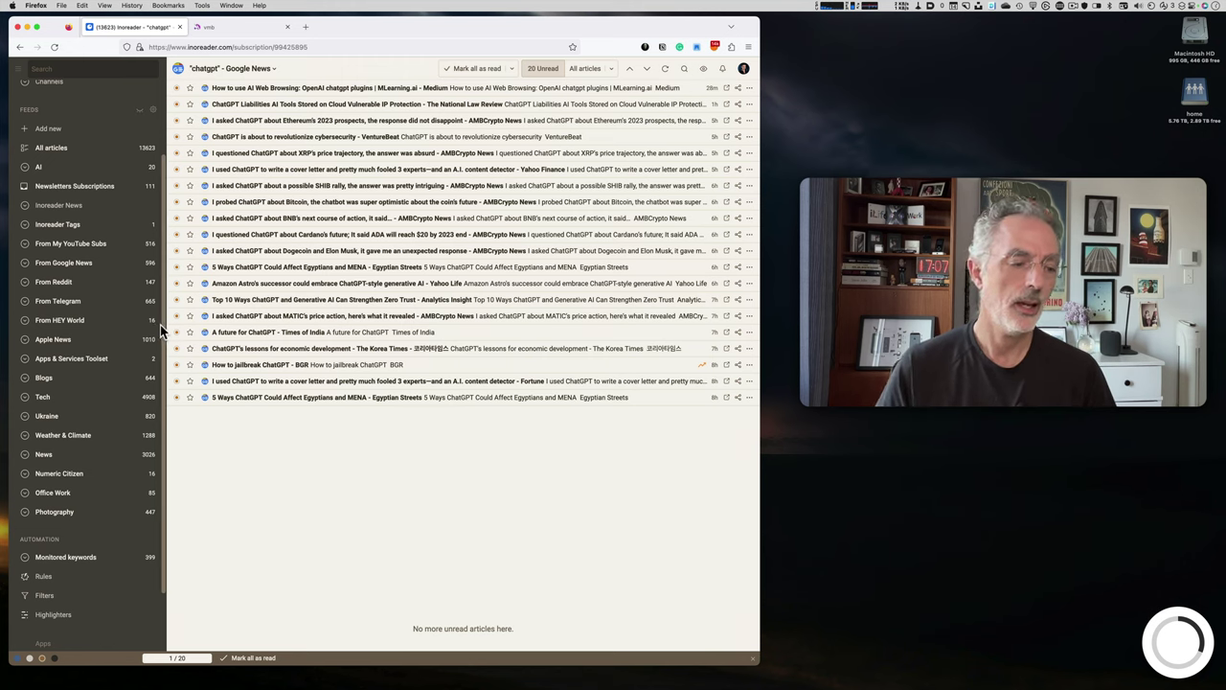
Open the From Google News folder, expand it to view its feeds and collapse it again
{"action": "left_click", "coordinate": [87, 266]}
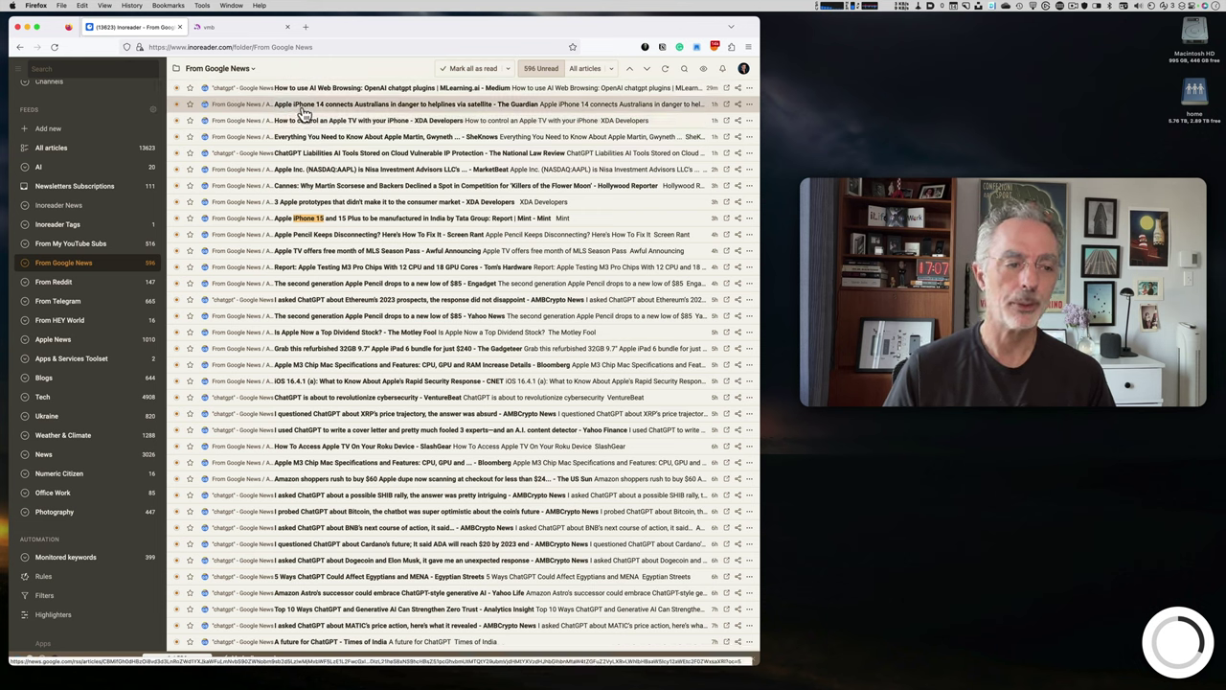
{"action": "left_click", "coordinate": [24, 267]}
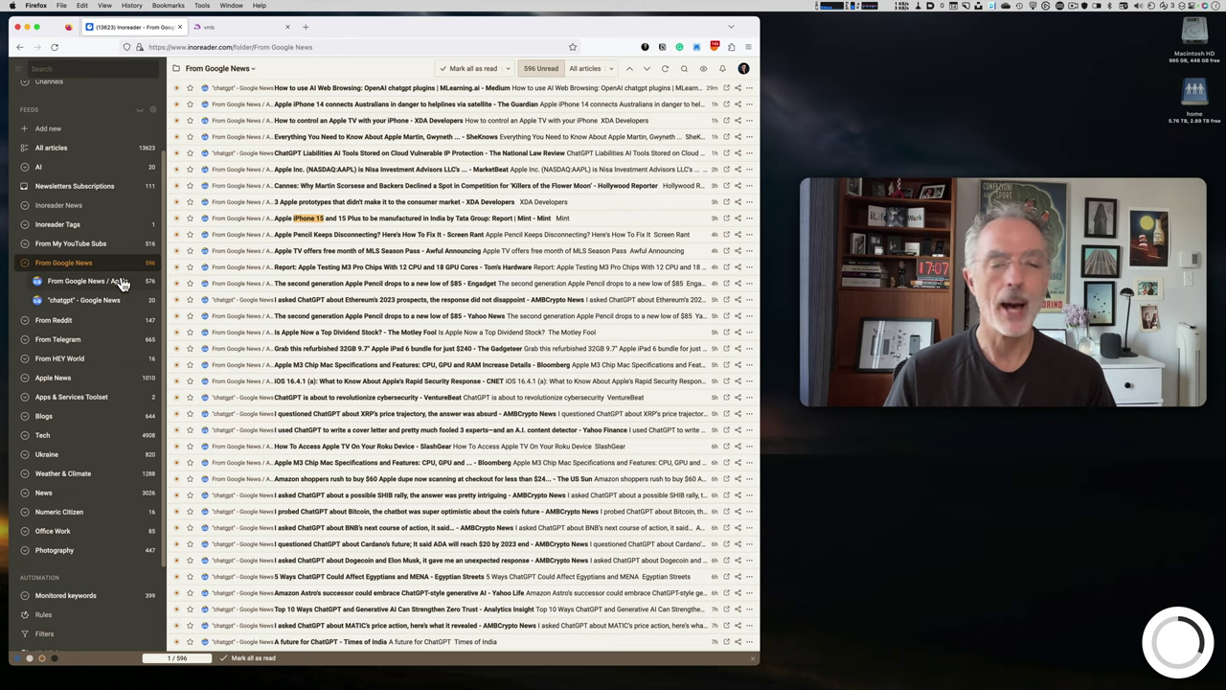
{"action": "left_click", "coordinate": [91, 269]}
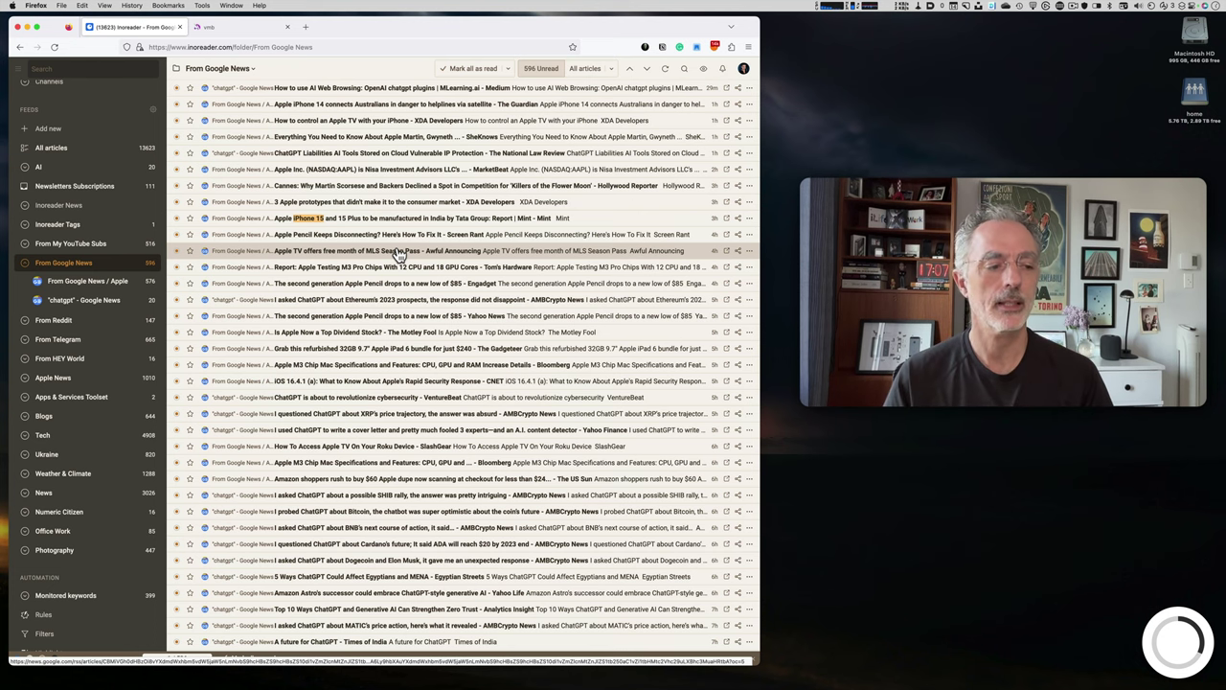
{"action": "left_click", "coordinate": [26, 245]}
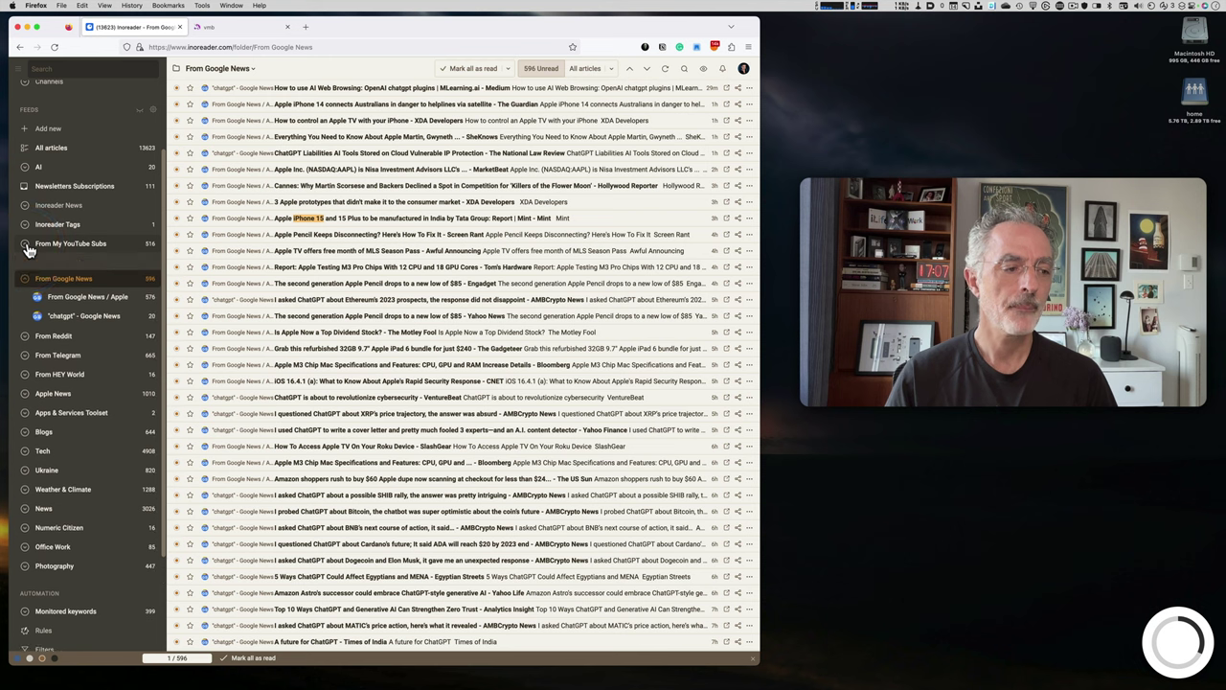
{"action": "left_click", "coordinate": [27, 244]}
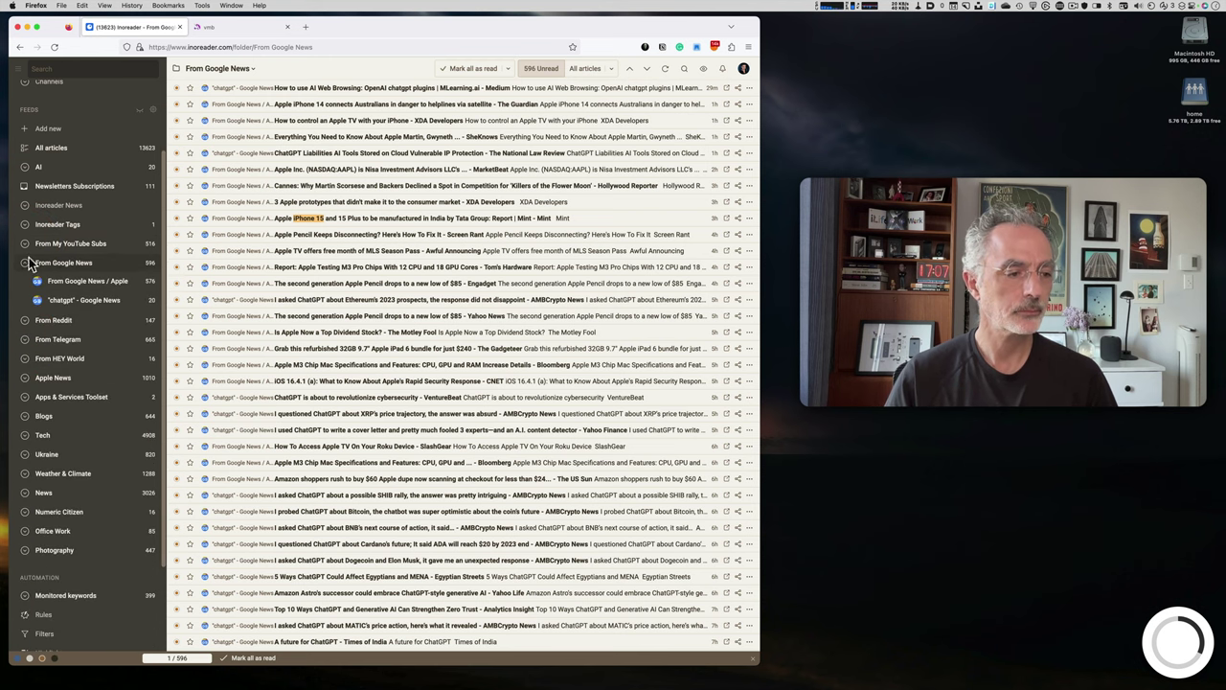
{"action": "left_click", "coordinate": [64, 267]}
Look at the highlighted terms in the Apple News articles, inspect the iPhone 15 highlighter's settings and close them without saving
{"action": "left_click", "coordinate": [61, 343]}
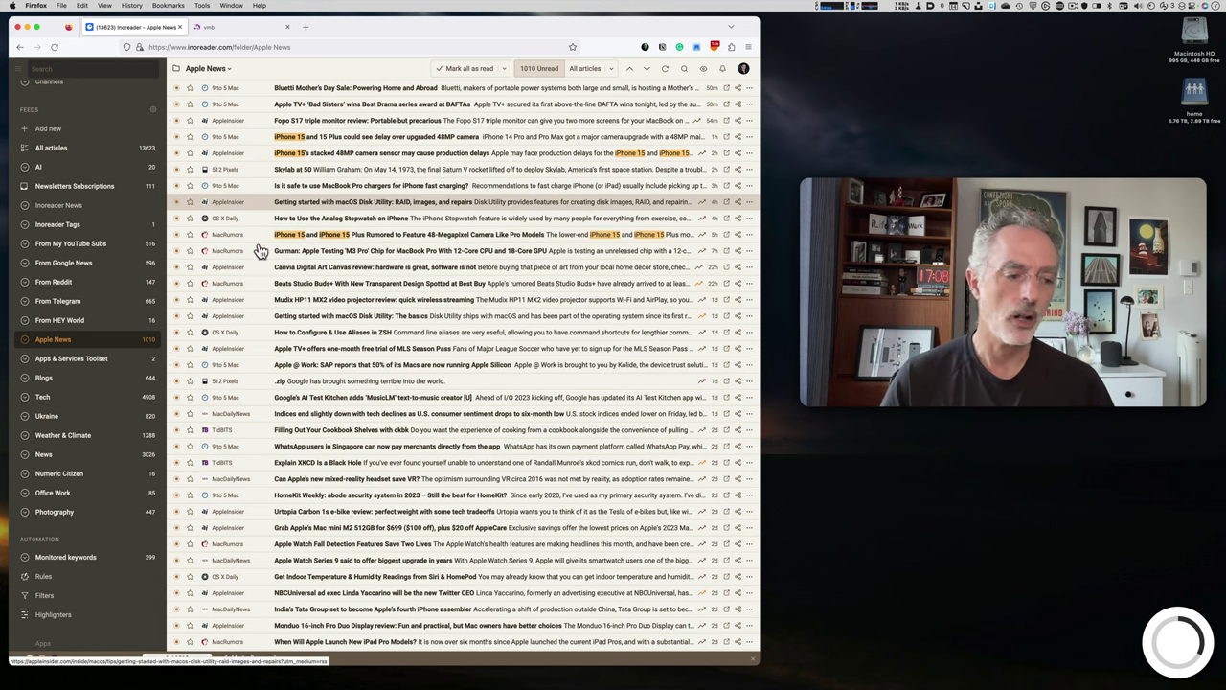
{"action": "scroll", "coordinate": [58, 402], "scroll_direction": "down", "scroll_amount": 2}
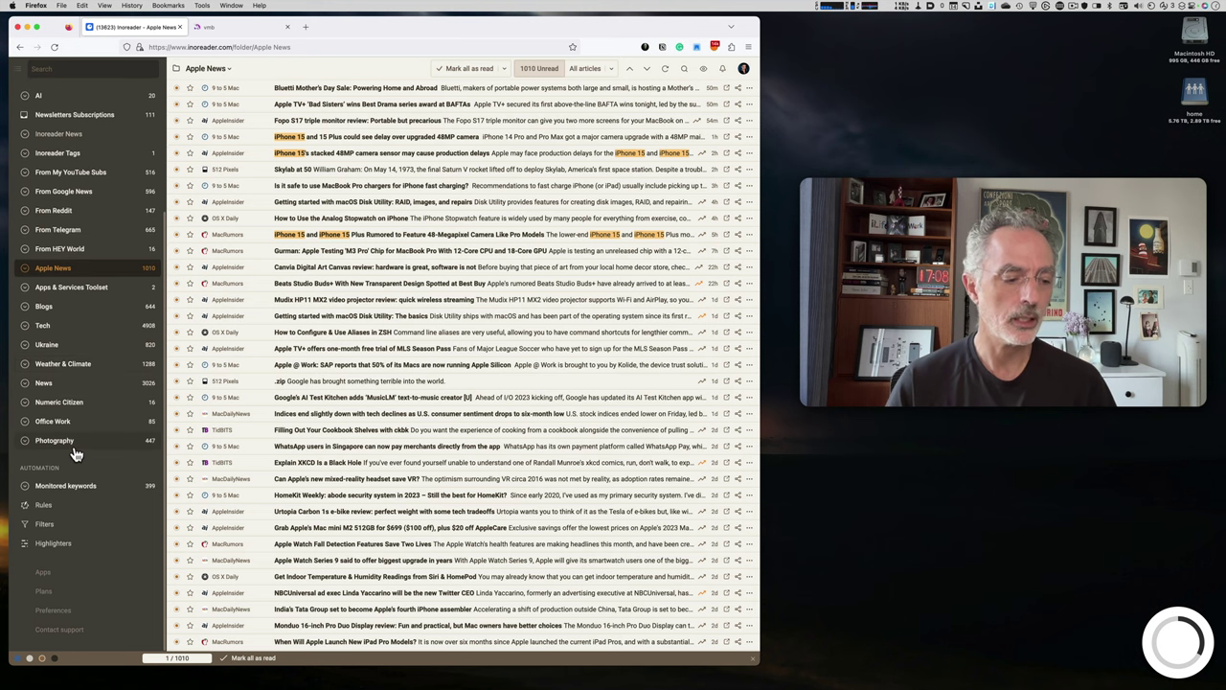
{"action": "left_click", "coordinate": [67, 550]}
{"action": "left_click", "coordinate": [54, 543]}
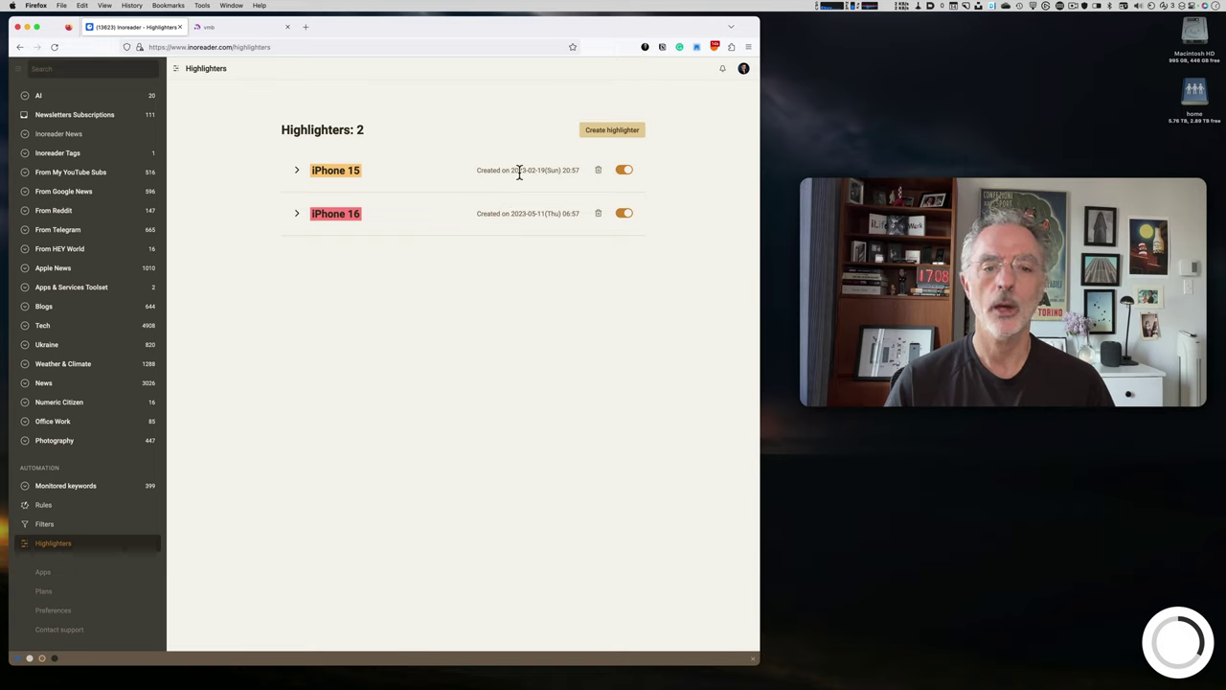
{"action": "left_click", "coordinate": [296, 170]}
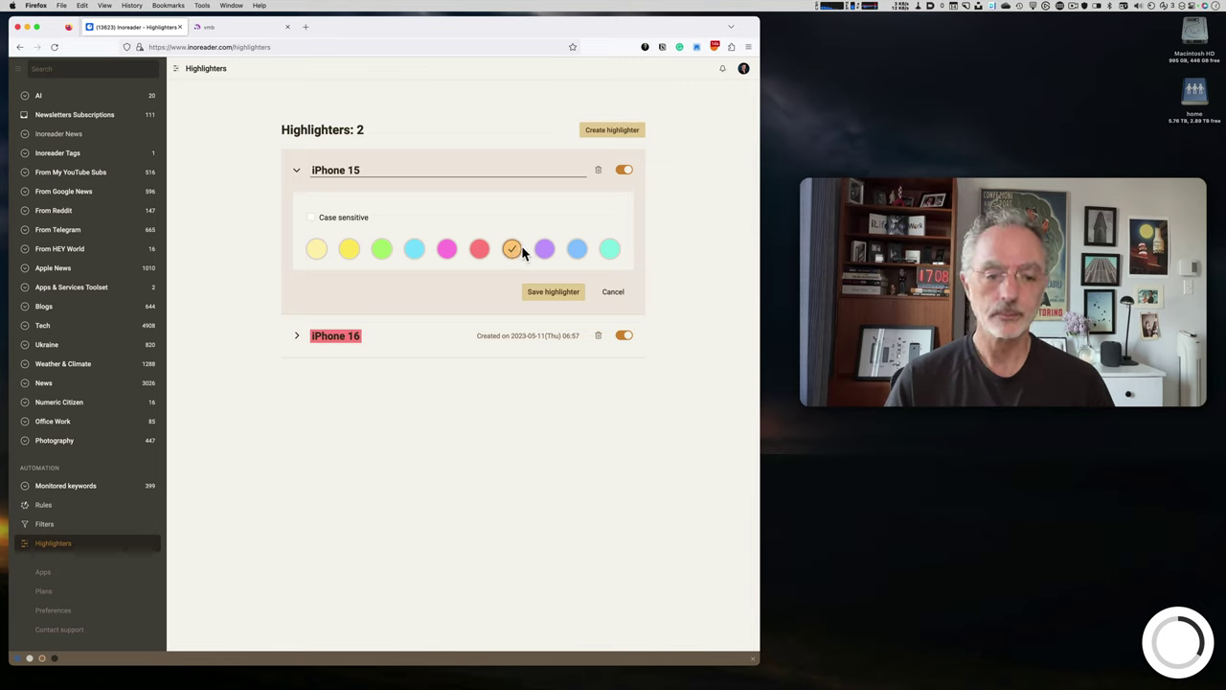
{"action": "left_click", "coordinate": [614, 292]}
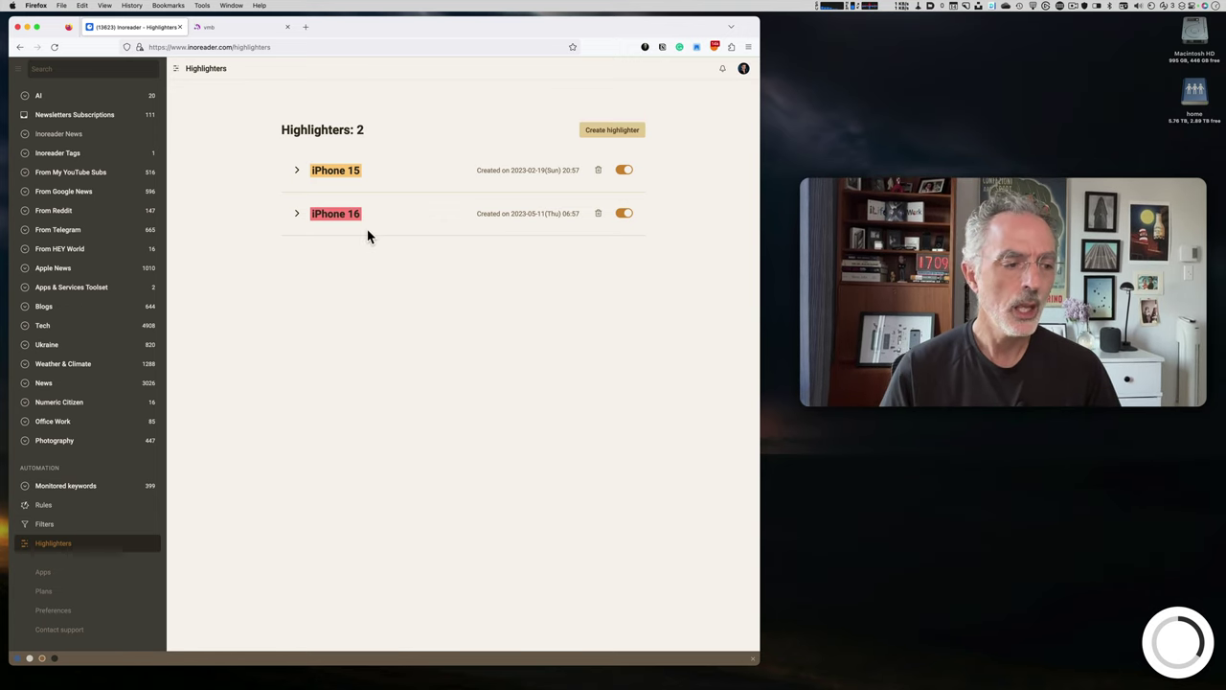
Return to the From Google News folder's articles and expand the folder to list its feeds
{"action": "left_click", "coordinate": [81, 194]}
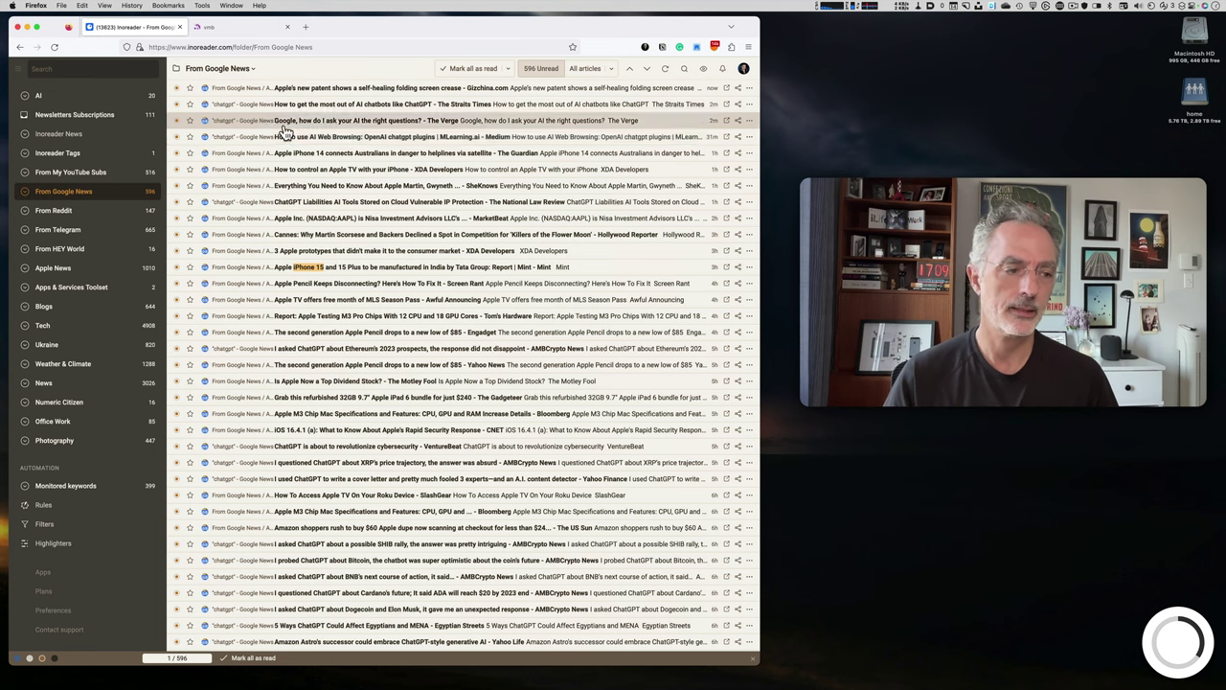
{"action": "left_click", "coordinate": [26, 191]}
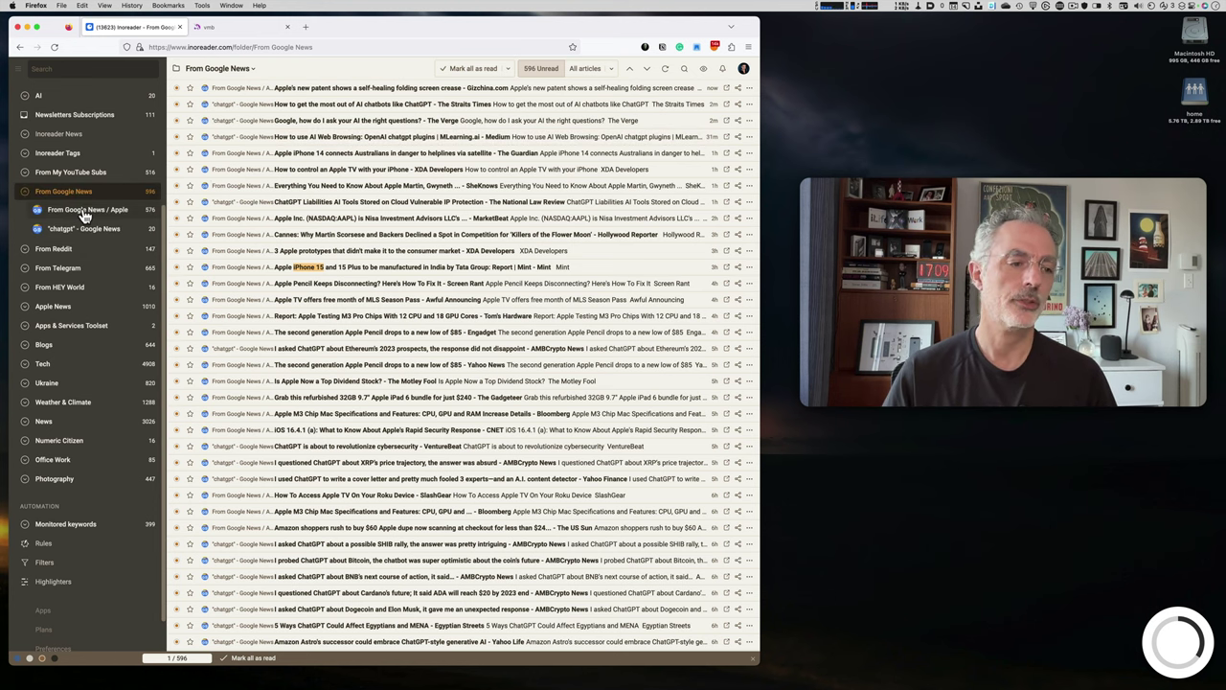
Rename the "chatgpt" - Google News feed to "From Google News / ChatGPT" and save the custom title
{"action": "left_click", "coordinate": [91, 231]}
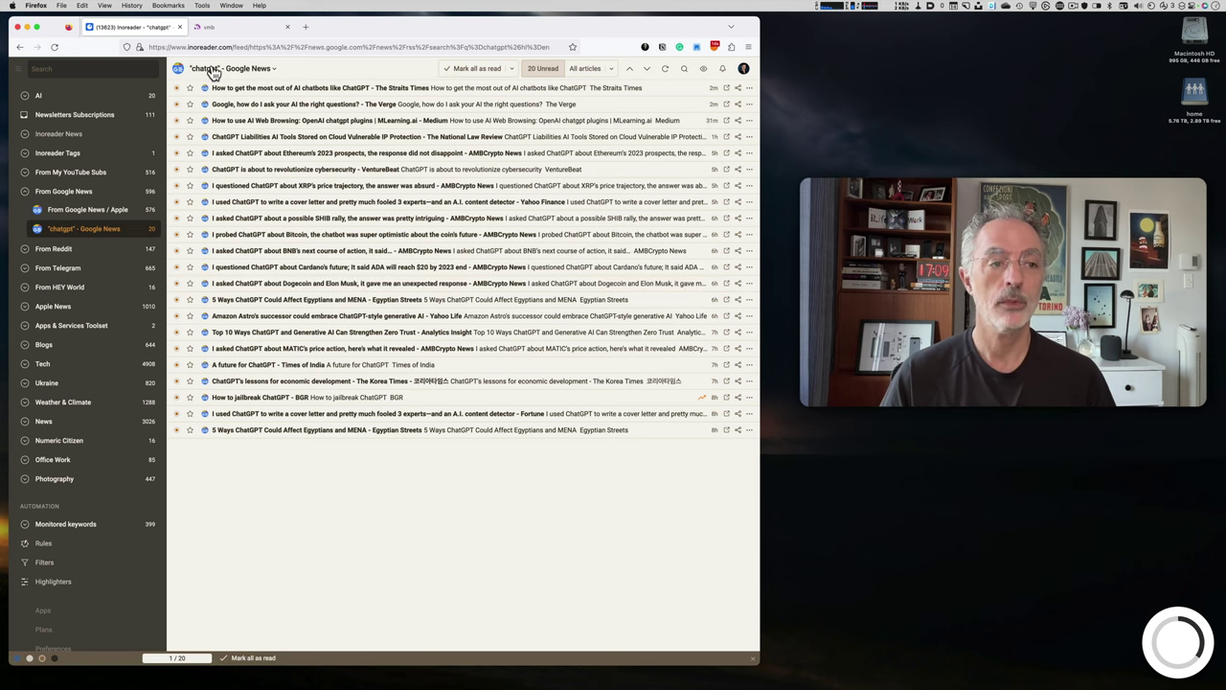
{"action": "left_click", "coordinate": [275, 70]}
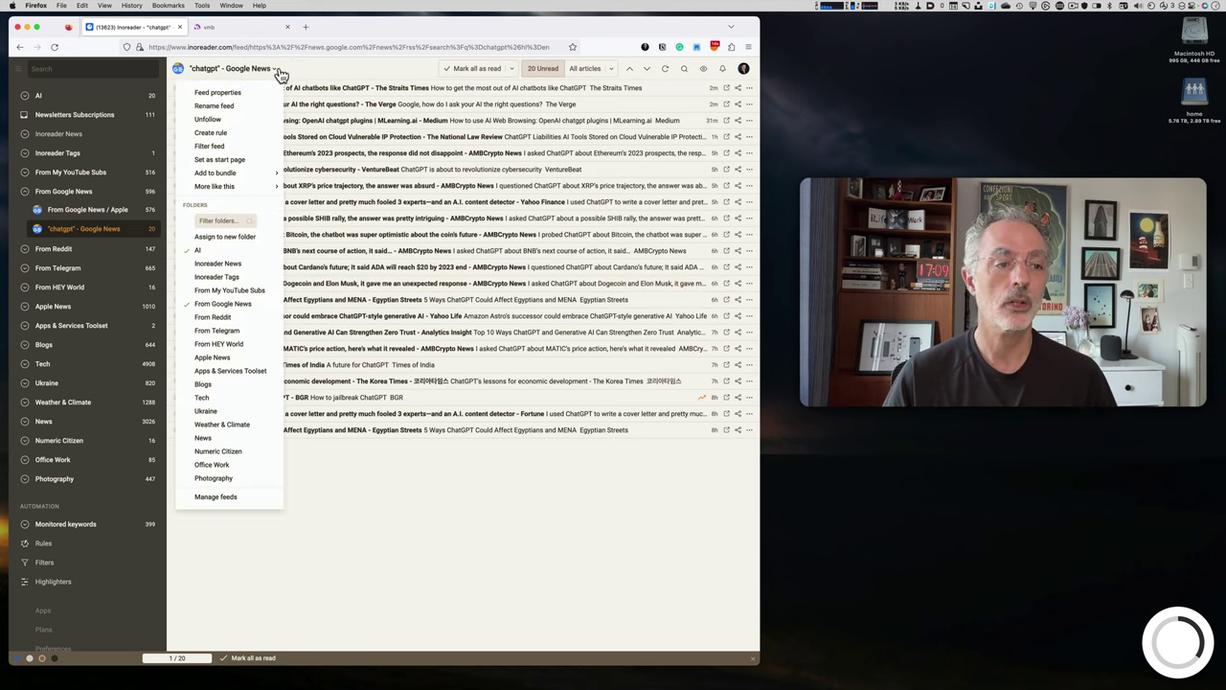
{"action": "left_click", "coordinate": [230, 105]}
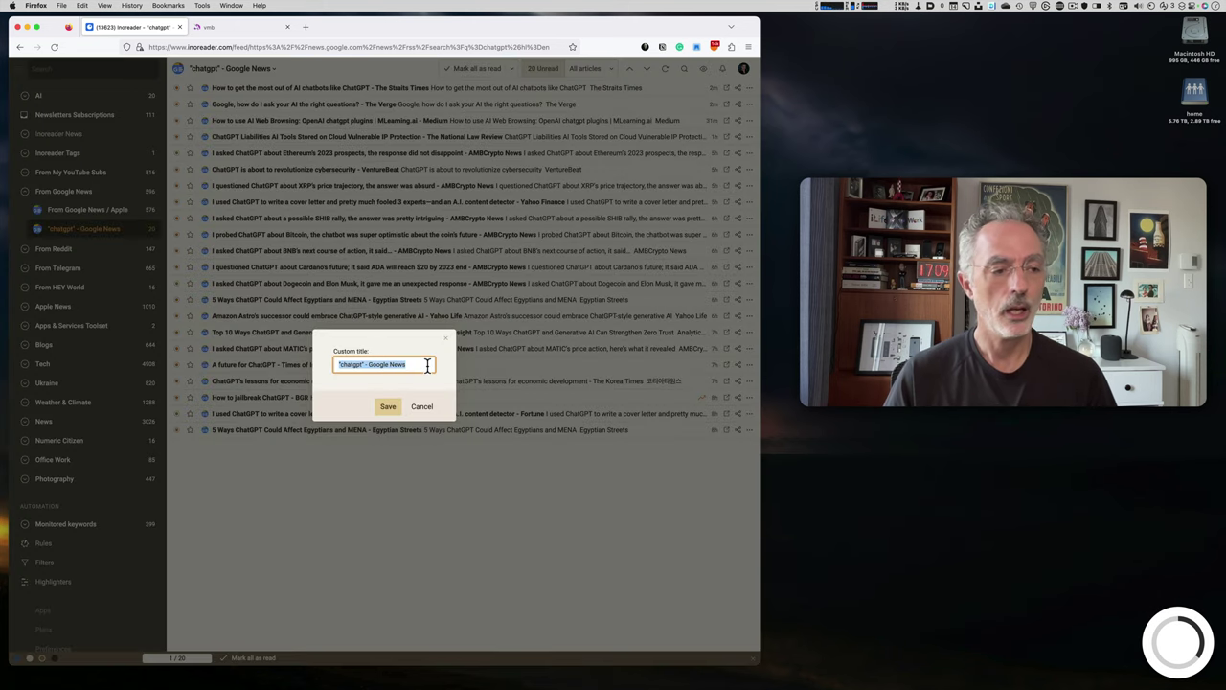
{"action": "key", "text": "shift+Left"}
{"action": "key", "text": "shift+Left"}
{"action": "key", "text": "shift+Left"}
{"action": "key", "text": "shift+Left"}
{"action": "key", "text": "shift+Left"}
{"action": "key", "text": "shift+Left"}
{"action": "key", "text": "shift+Left"}
{"action": "key", "text": "shift+Left"}
{"action": "key", "text": "shift+Left"}
{"action": "key", "text": "shift+Left"}
{"action": "key", "text": "shift+Left"}
{"action": "key", "text": "shift+Left"}
{"action": "key", "text": "shift+Left"}
{"action": "key", "text": "shift+Left"}
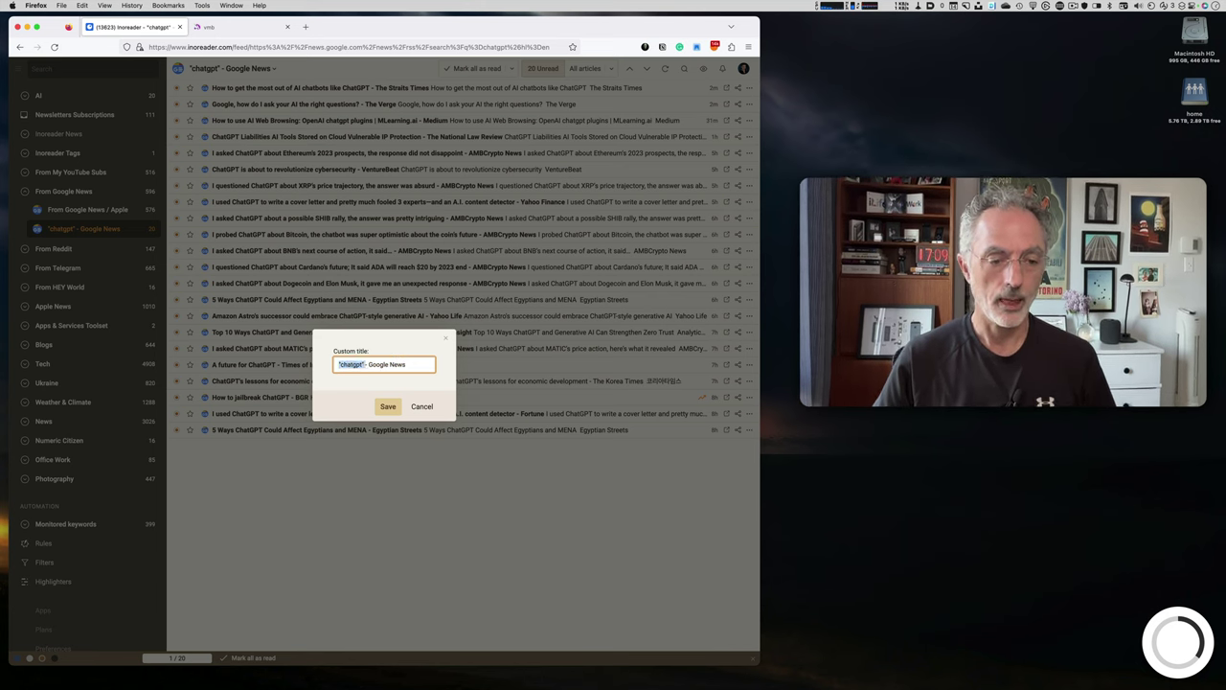
{"action": "type", "text": "From"}
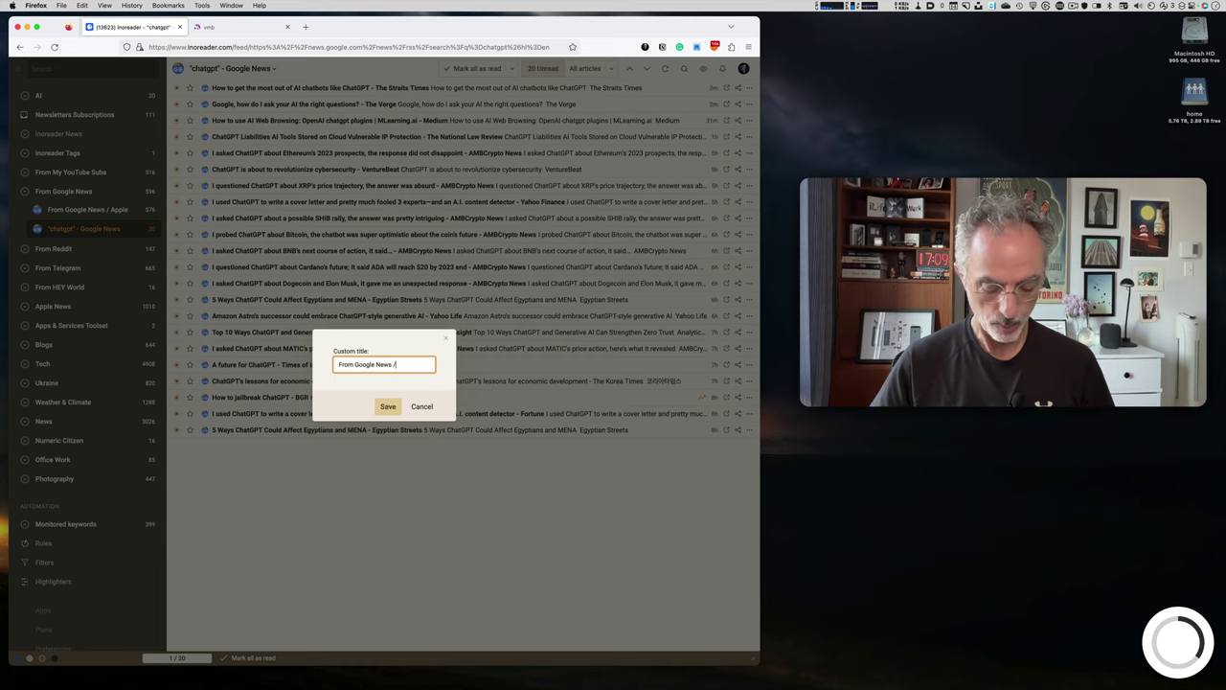
{"action": "type", "text": " Google News / ChatGPT"}
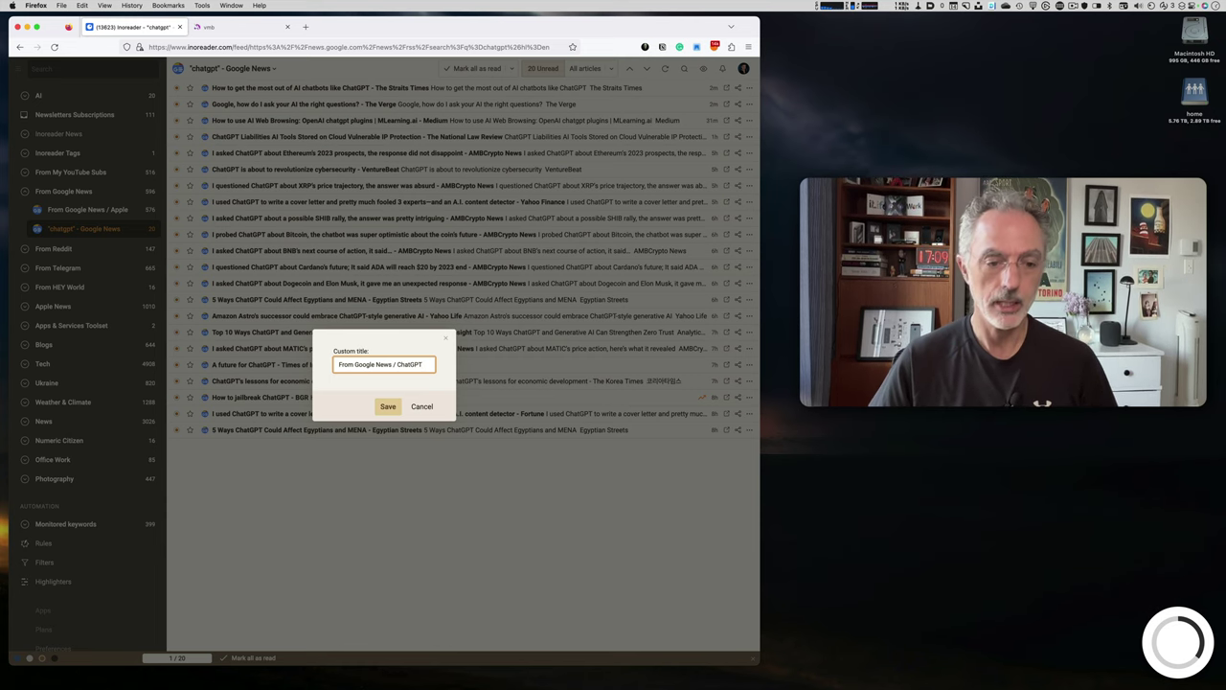
{"action": "left_click", "coordinate": [388, 406]}
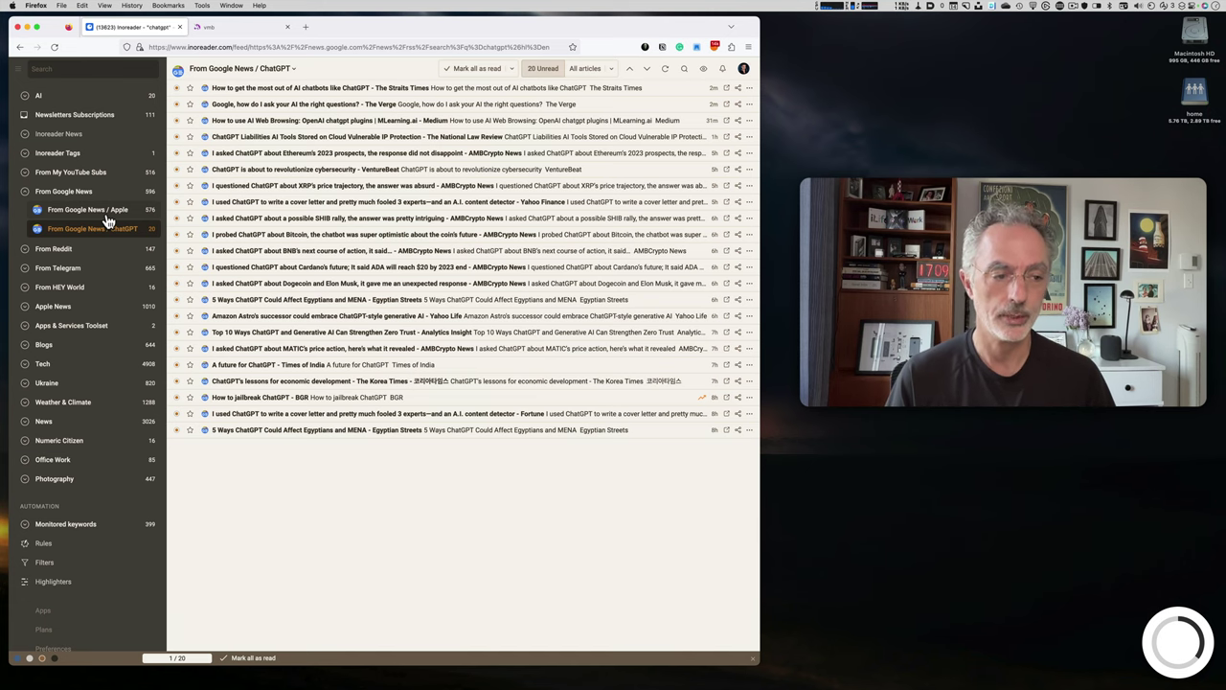
Look through the available options for the From Google News / ChatGPT feed and close them without choosing any
{"action": "left_click", "coordinate": [291, 73]}
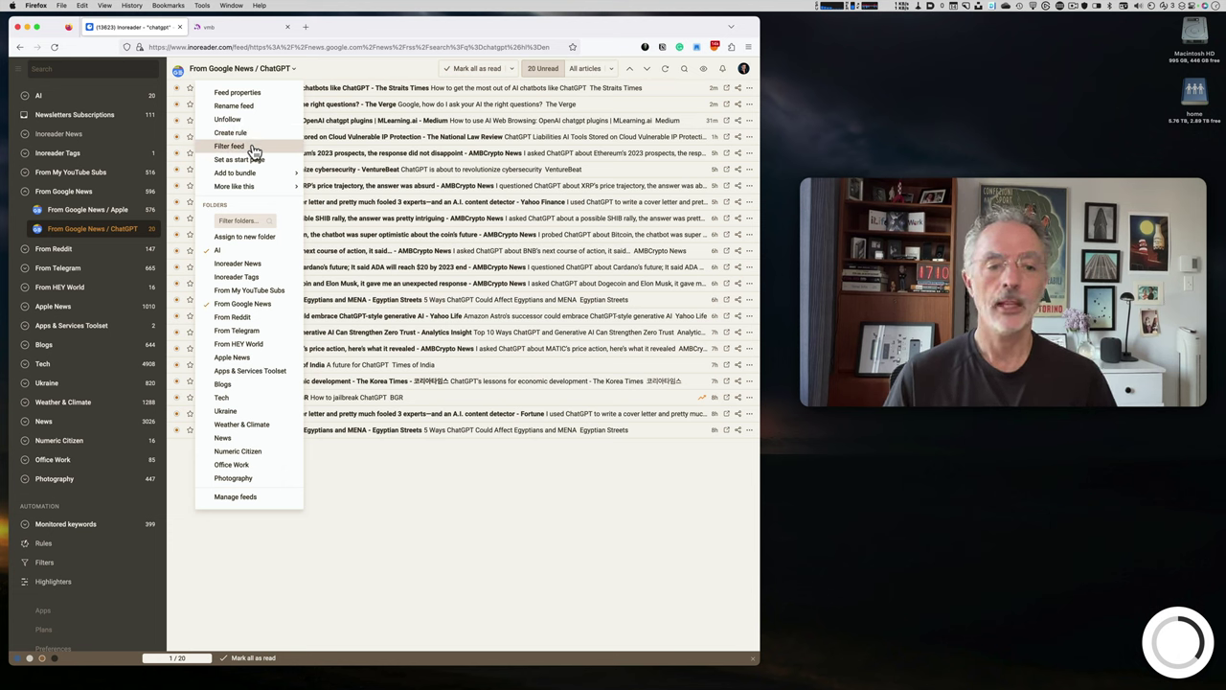
{"action": "left_click", "coordinate": [413, 493]}
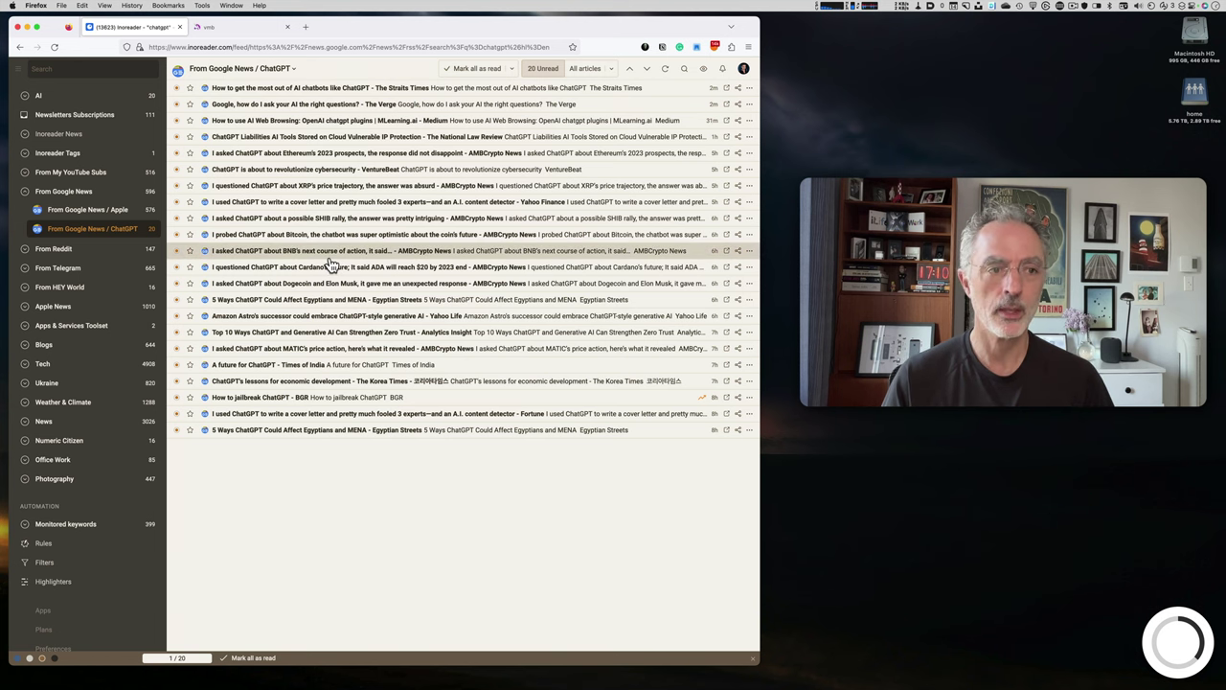
{"action": "left_click", "coordinate": [293, 71]}
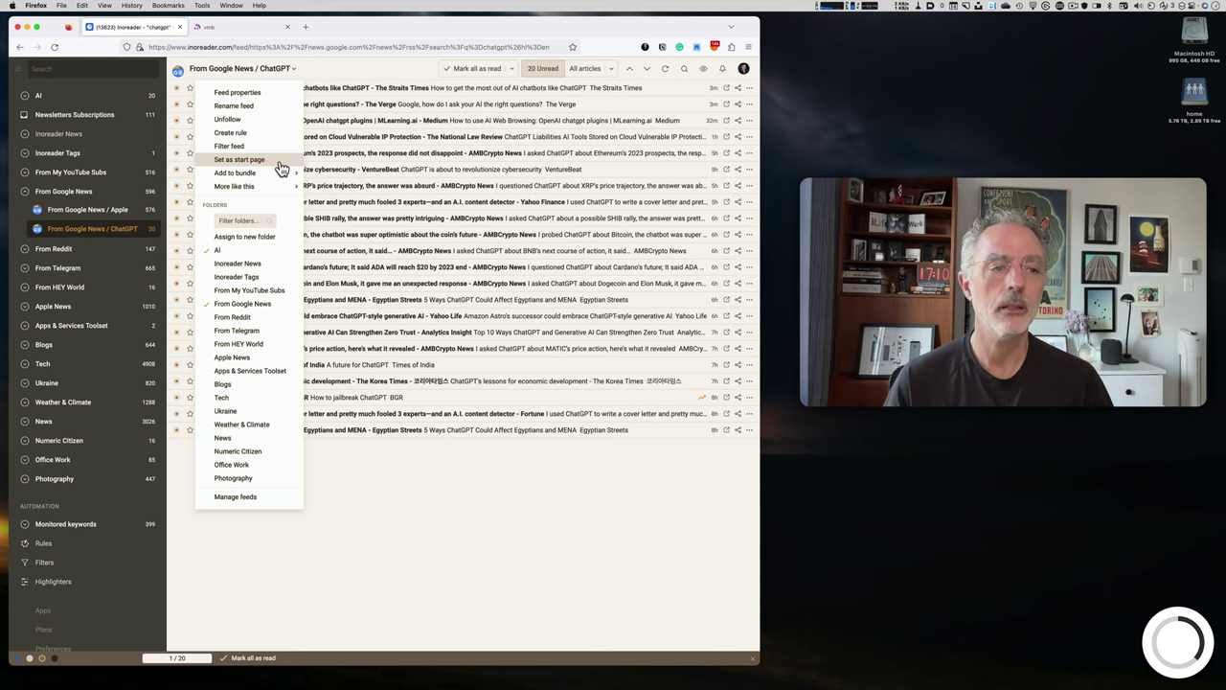
{"action": "left_click", "coordinate": [342, 504]}
Collapse the From Google News folder, expand the Apple News folder and show its articles
{"action": "scroll", "coordinate": [77, 144], "scroll_direction": "up", "scroll_amount": 4}
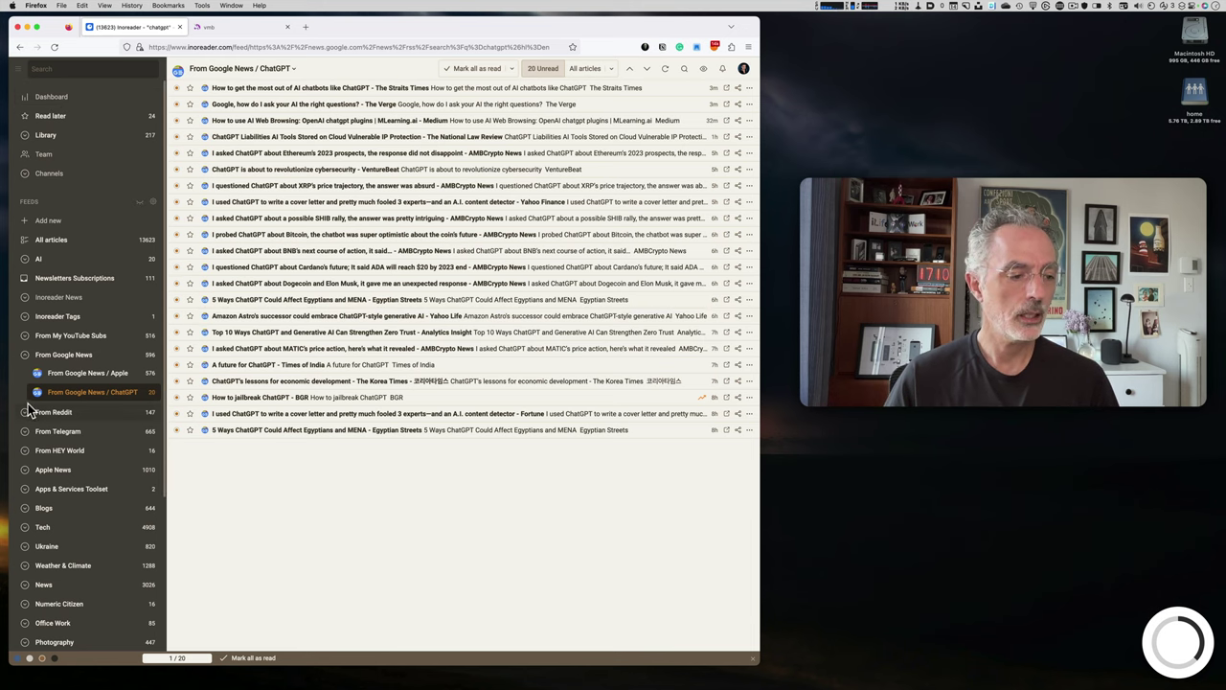
{"action": "left_click", "coordinate": [25, 354]}
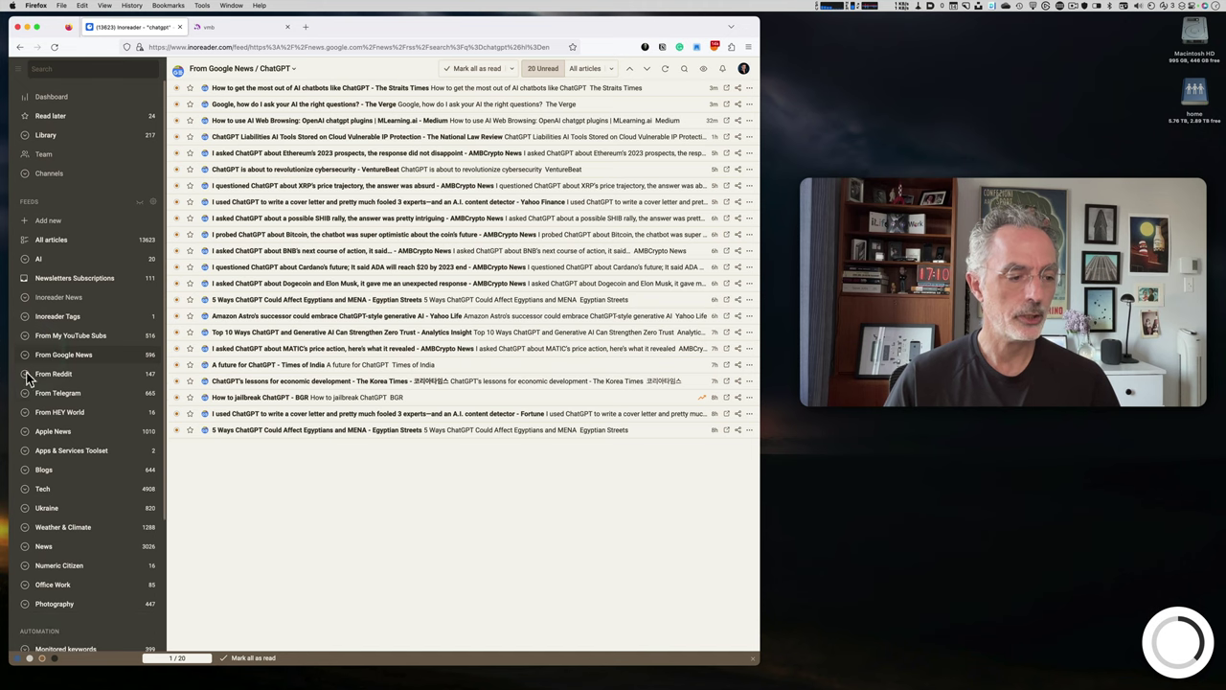
{"action": "left_click", "coordinate": [25, 431]}
{"action": "left_click", "coordinate": [60, 433]}
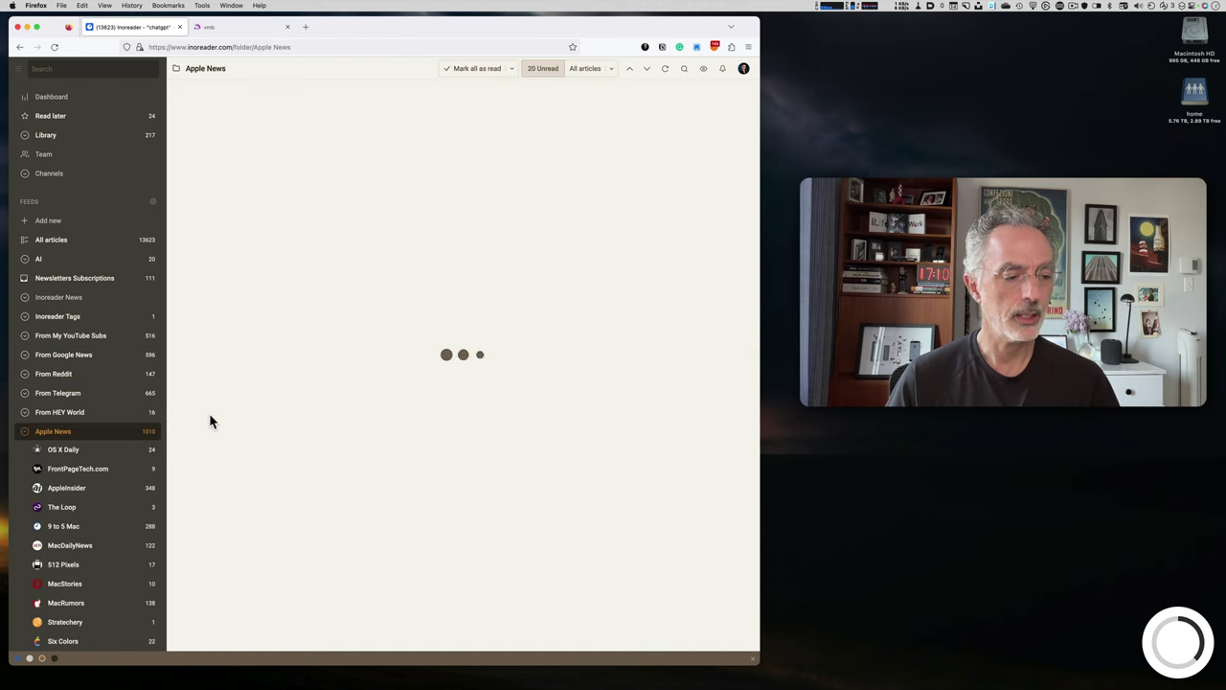
Examine the Apple News folder's properties, including its last-month, weekday and time-of-day article statistics, and close them
{"action": "left_click", "coordinate": [228, 71]}
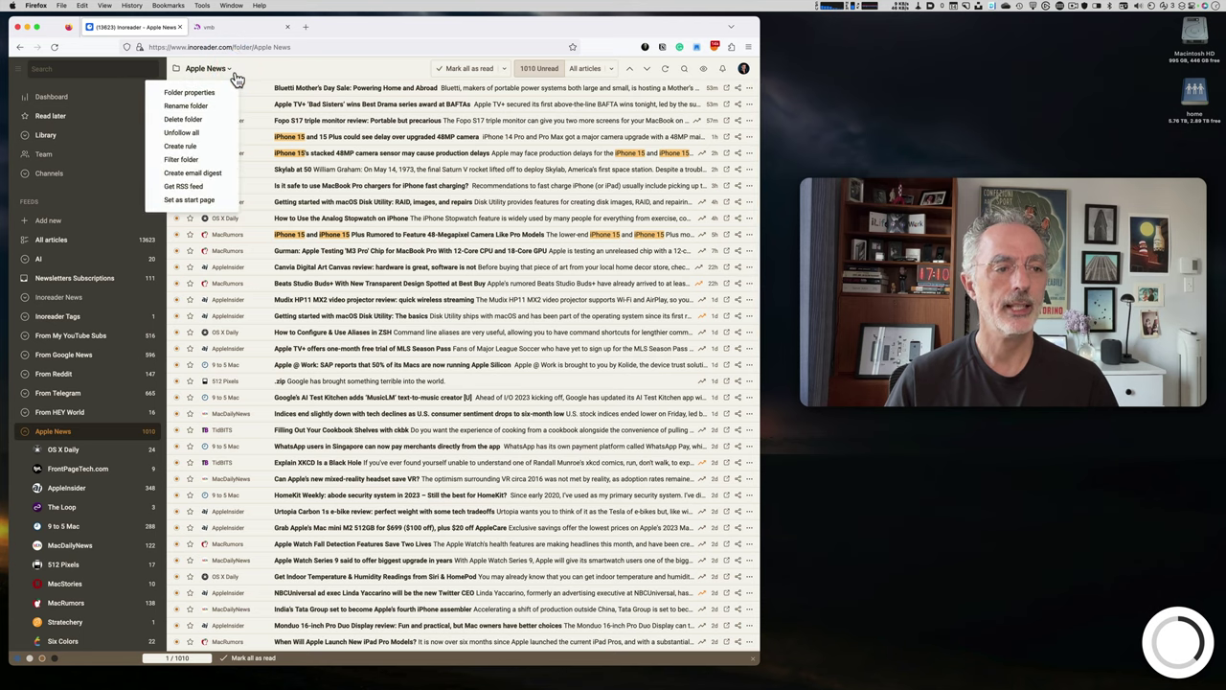
{"action": "left_click", "coordinate": [219, 90]}
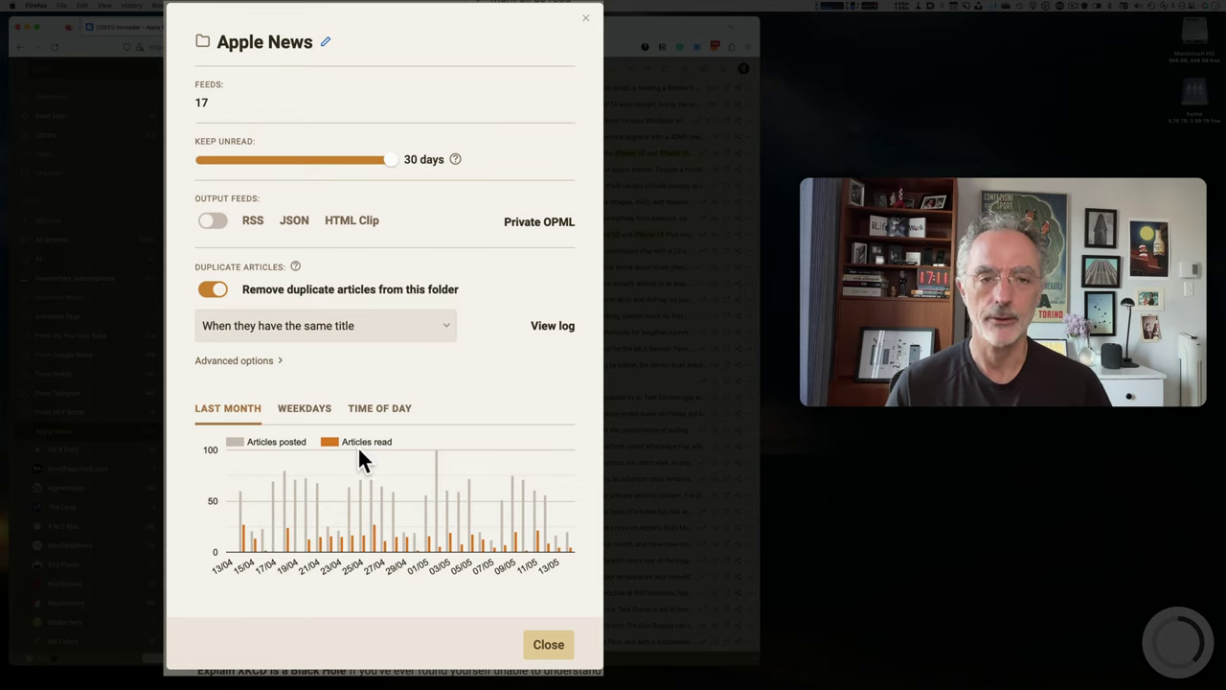
{"action": "mouse_move", "coordinate": [373, 544]}
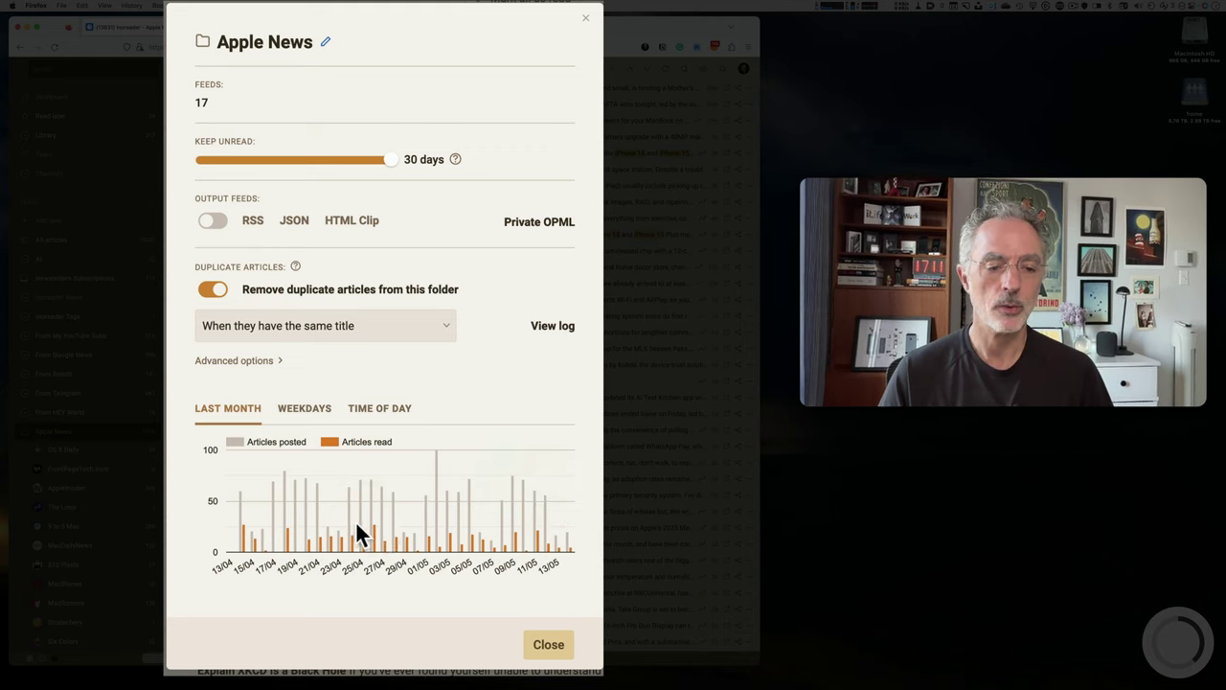
{"action": "mouse_move", "coordinate": [396, 516]}
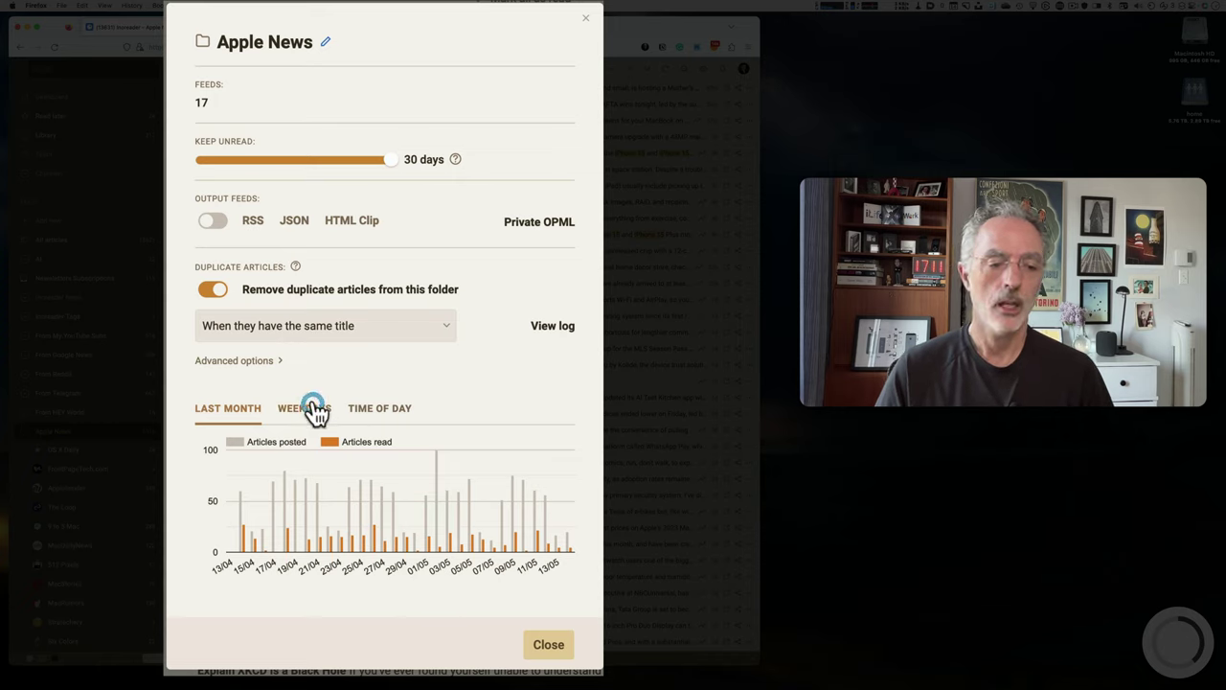
{"action": "left_click", "coordinate": [313, 410]}
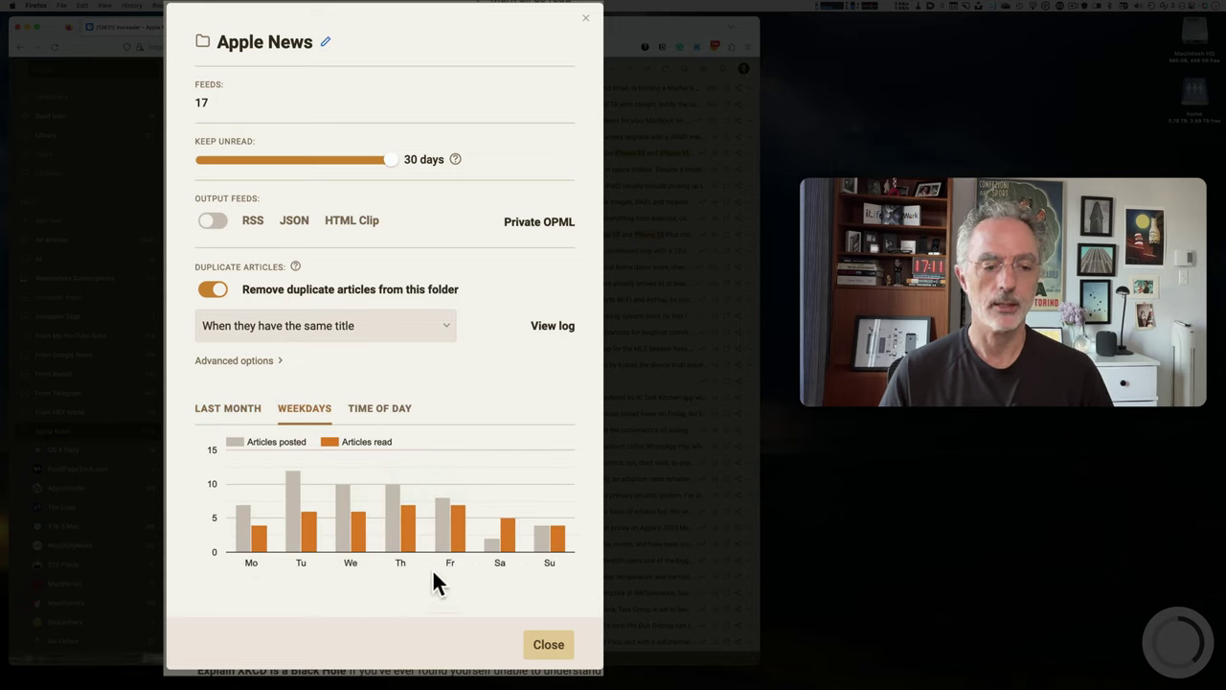
{"action": "left_click", "coordinate": [395, 410]}
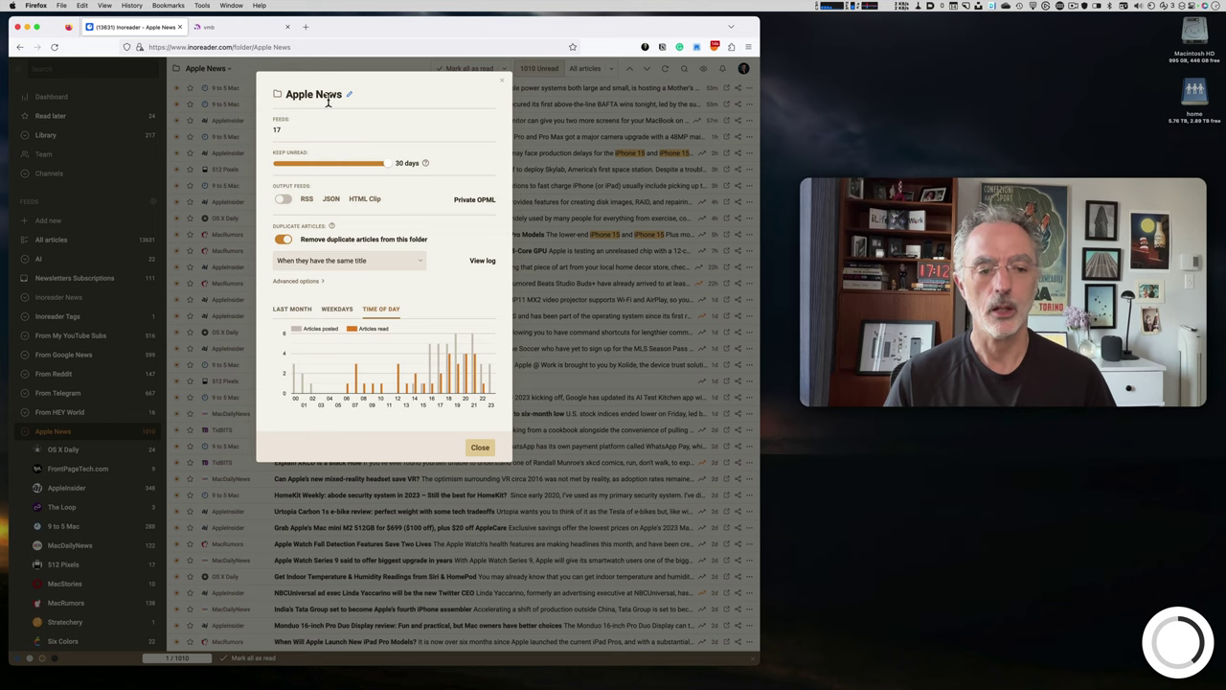
{"action": "left_click", "coordinate": [501, 80]}
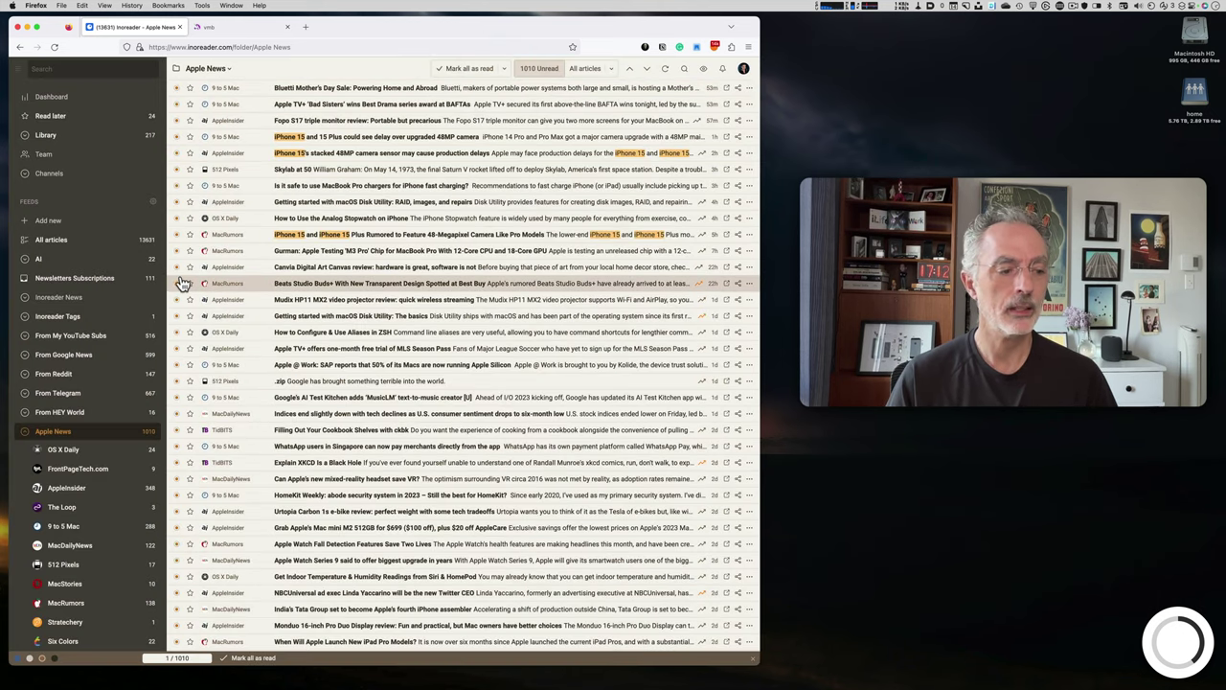
Open the AppleInsider feed in the Apple News folder and bring up its feed properties
{"action": "scroll", "coordinate": [77, 441], "scroll_direction": "down", "scroll_amount": 3}
{"action": "left_click", "coordinate": [101, 427]}
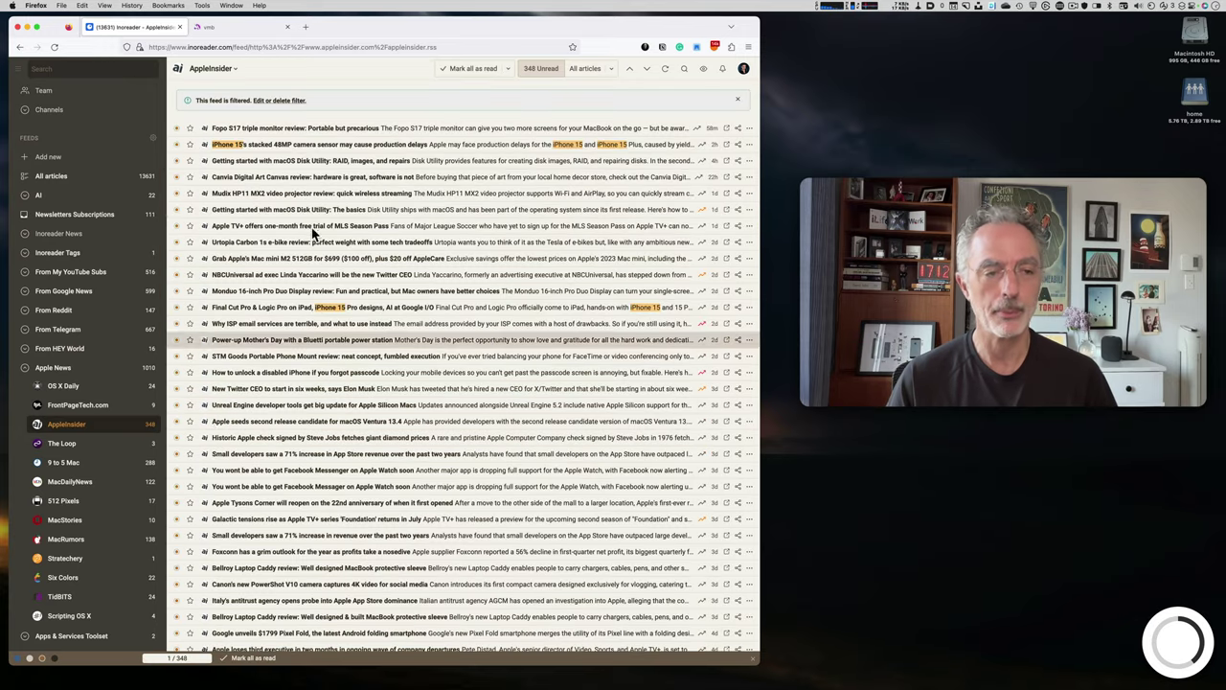
{"action": "left_click", "coordinate": [223, 68]}
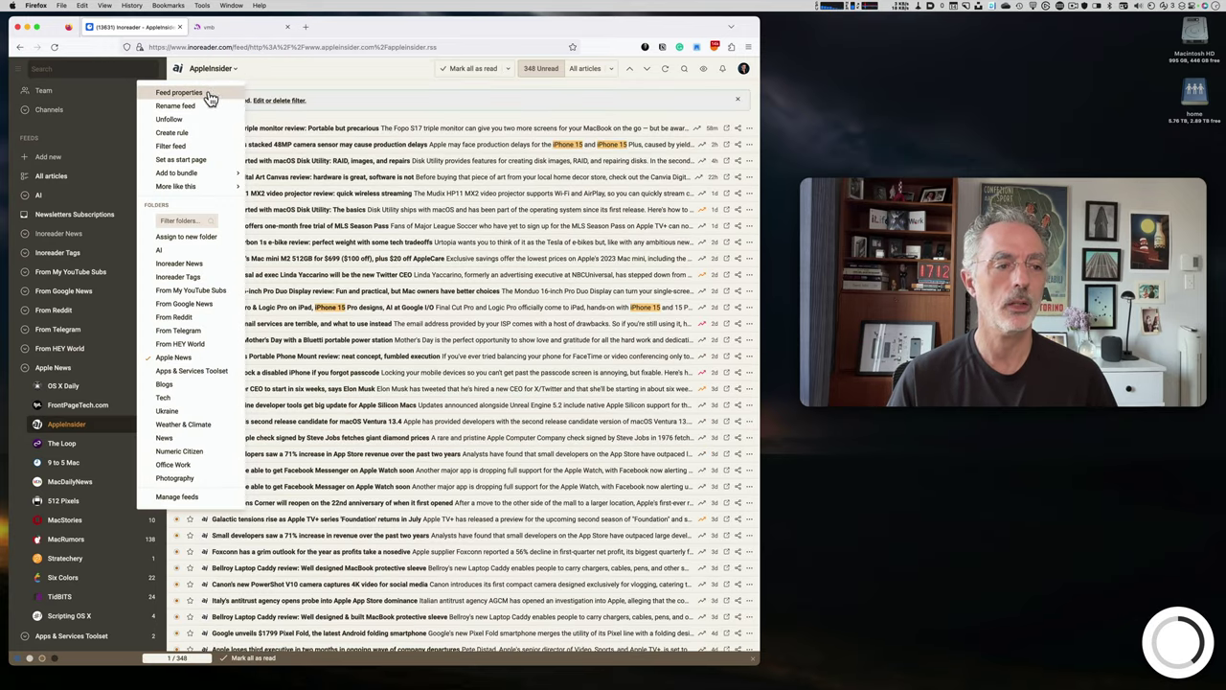
{"action": "left_click", "coordinate": [210, 93]}
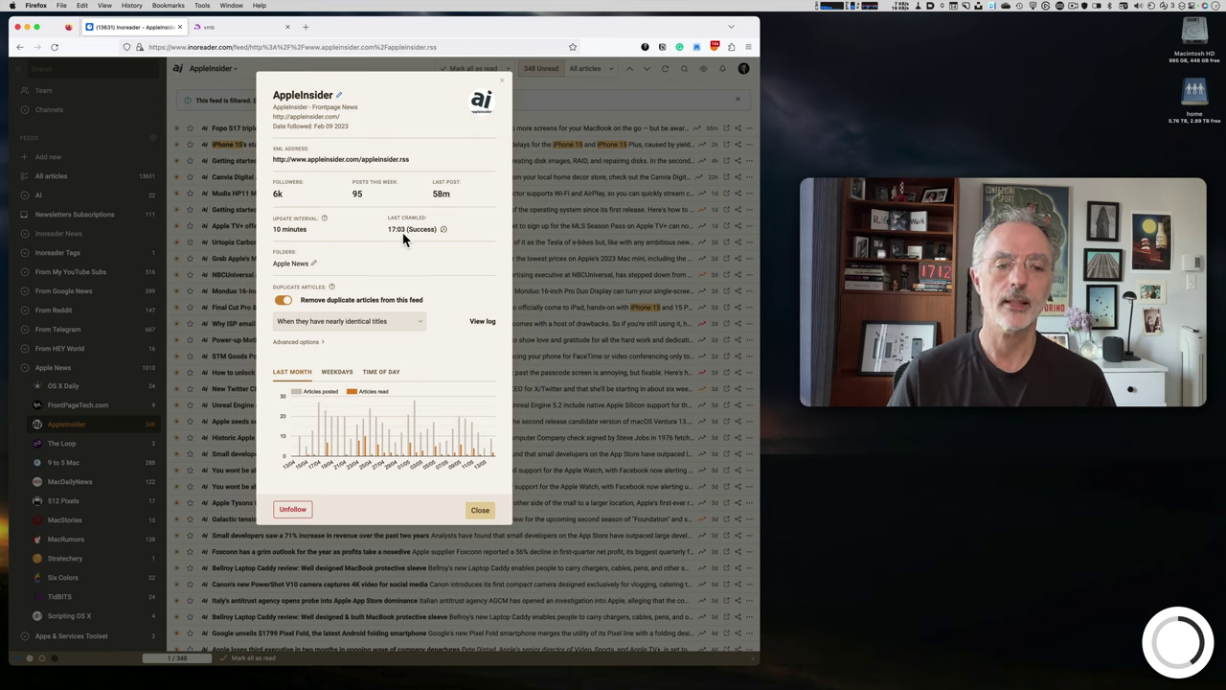
Look at the folder choices for the AppleInsider feed and leave its folder assignment unchanged
{"action": "left_click", "coordinate": [312, 264]}
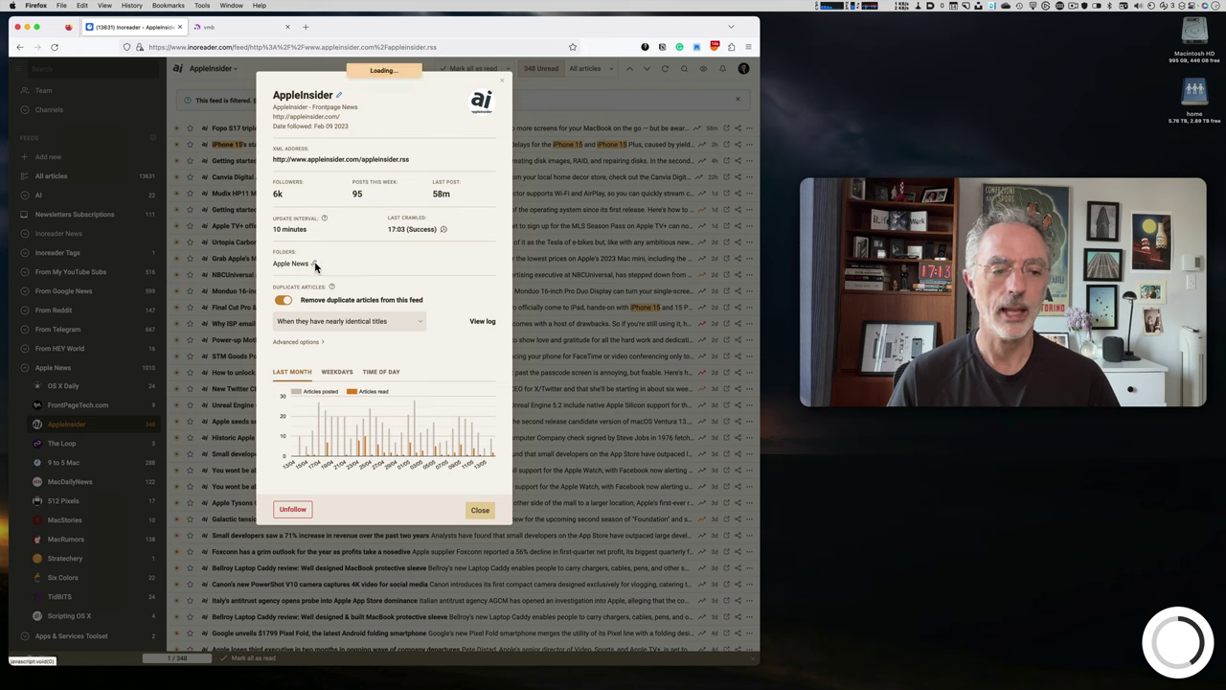
{"action": "left_click", "coordinate": [356, 269]}
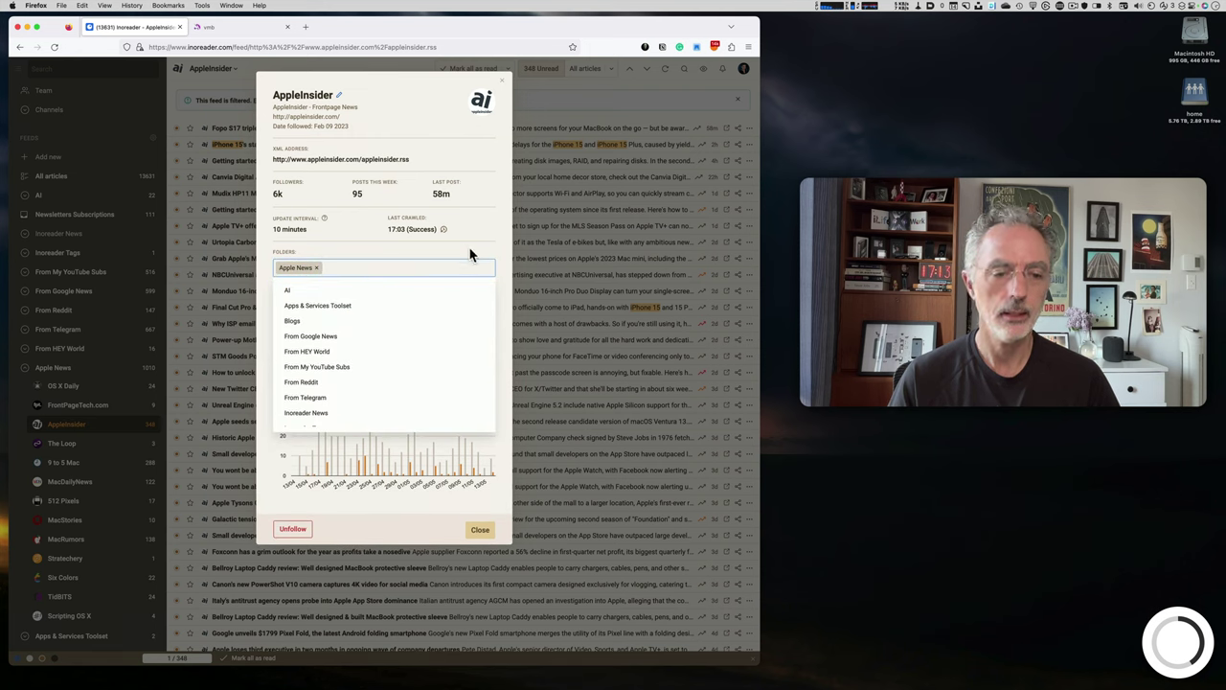
{"action": "left_click", "coordinate": [473, 255]}
{"action": "left_click", "coordinate": [305, 282]}
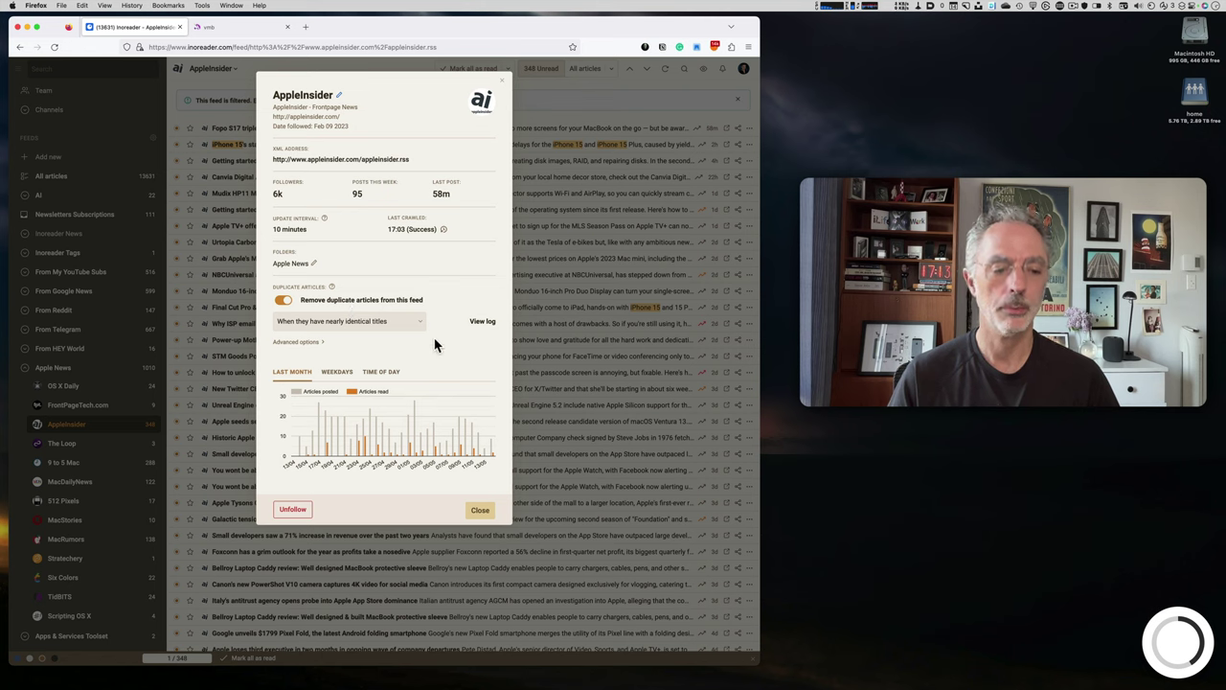
View the AppleInsider feed's weekday, time-of-day and last-month article statistics and close its properties
{"action": "left_click", "coordinate": [327, 376]}
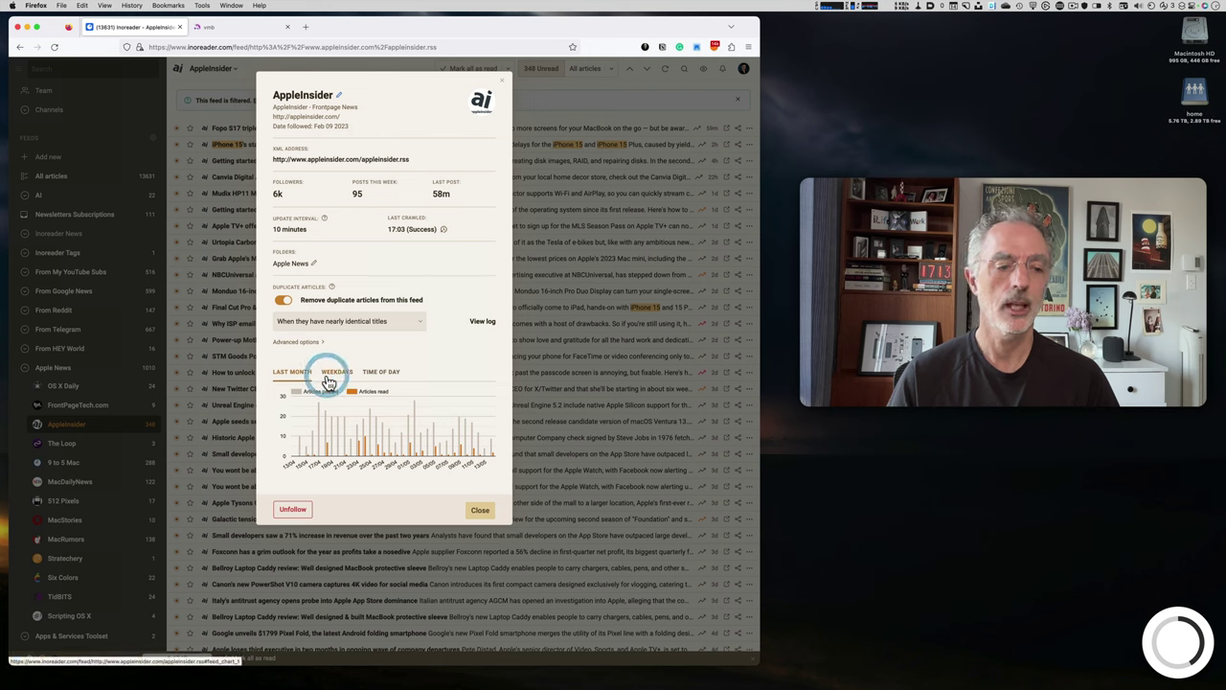
{"action": "left_click", "coordinate": [393, 376]}
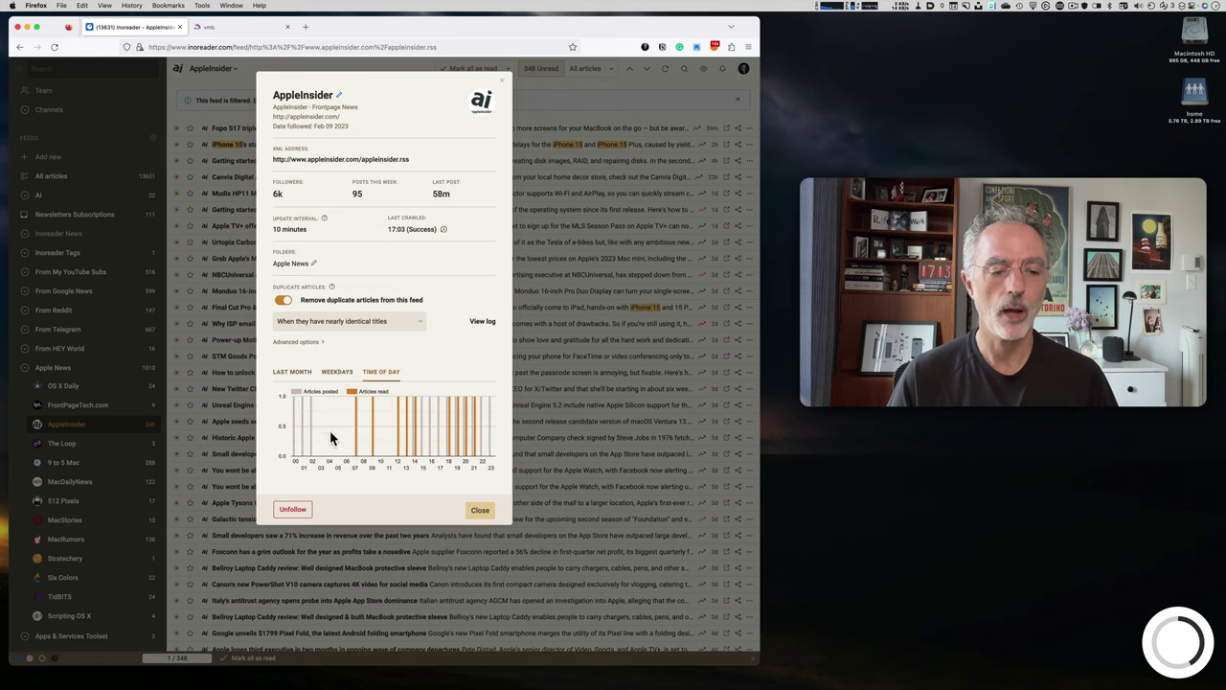
{"action": "left_click", "coordinate": [290, 380]}
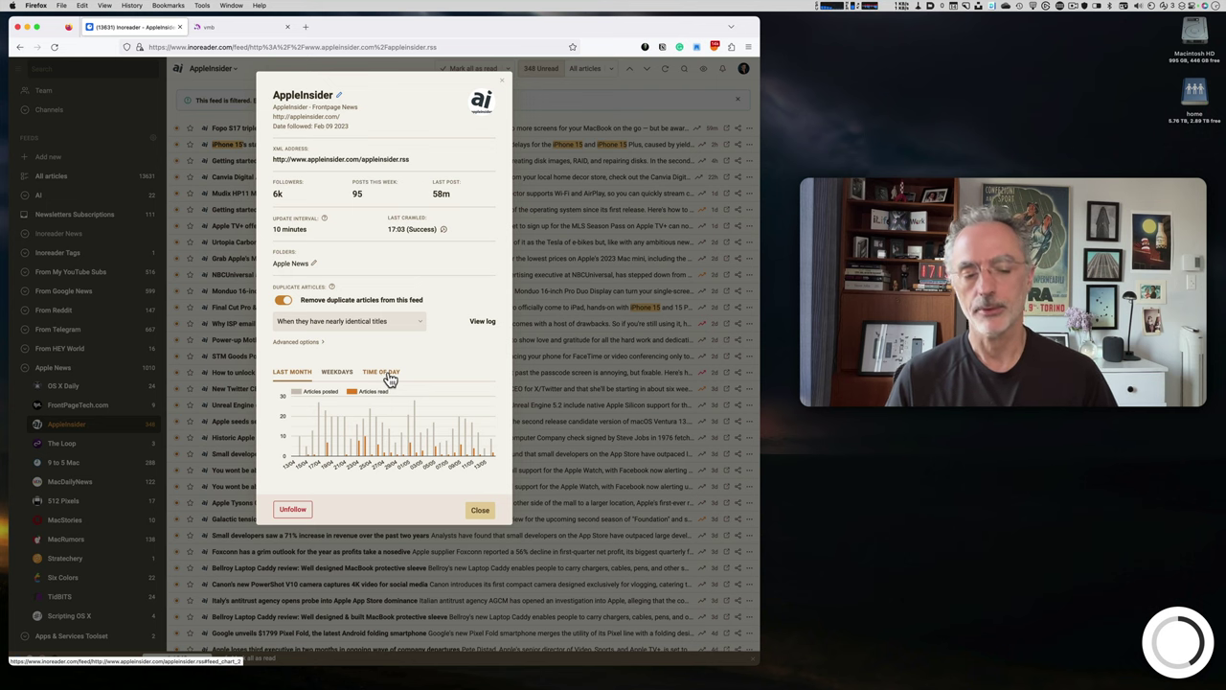
{"action": "left_click", "coordinate": [479, 512]}
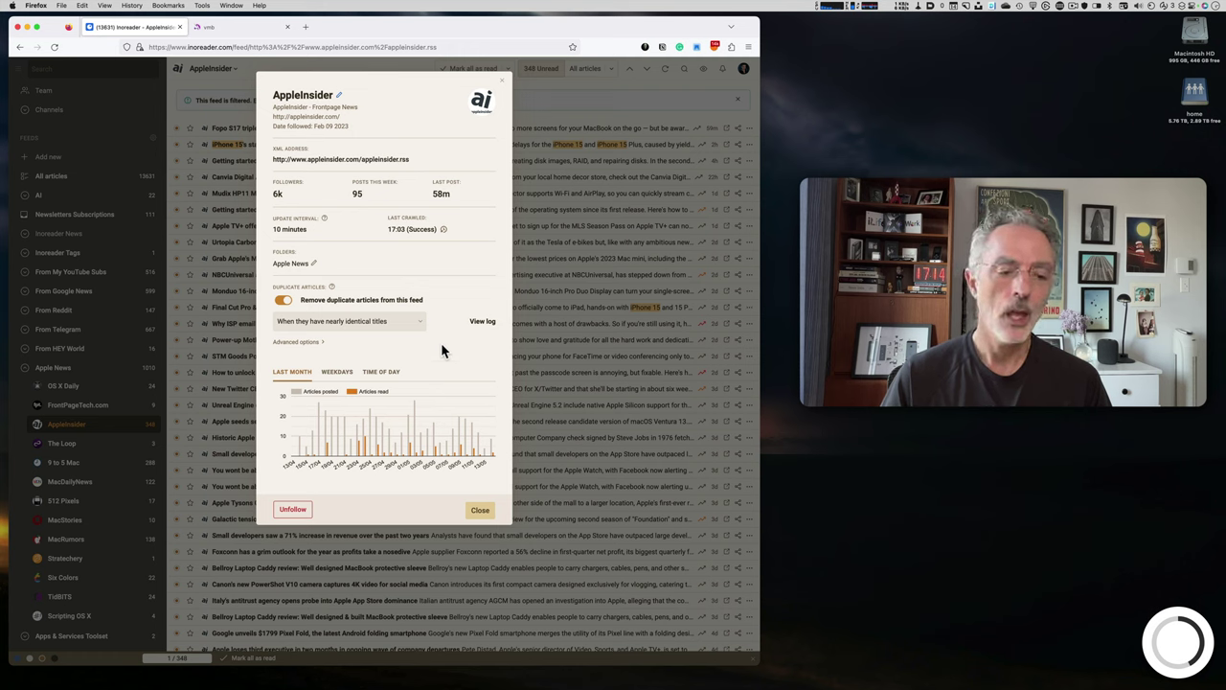
{"action": "left_click", "coordinate": [481, 514]}
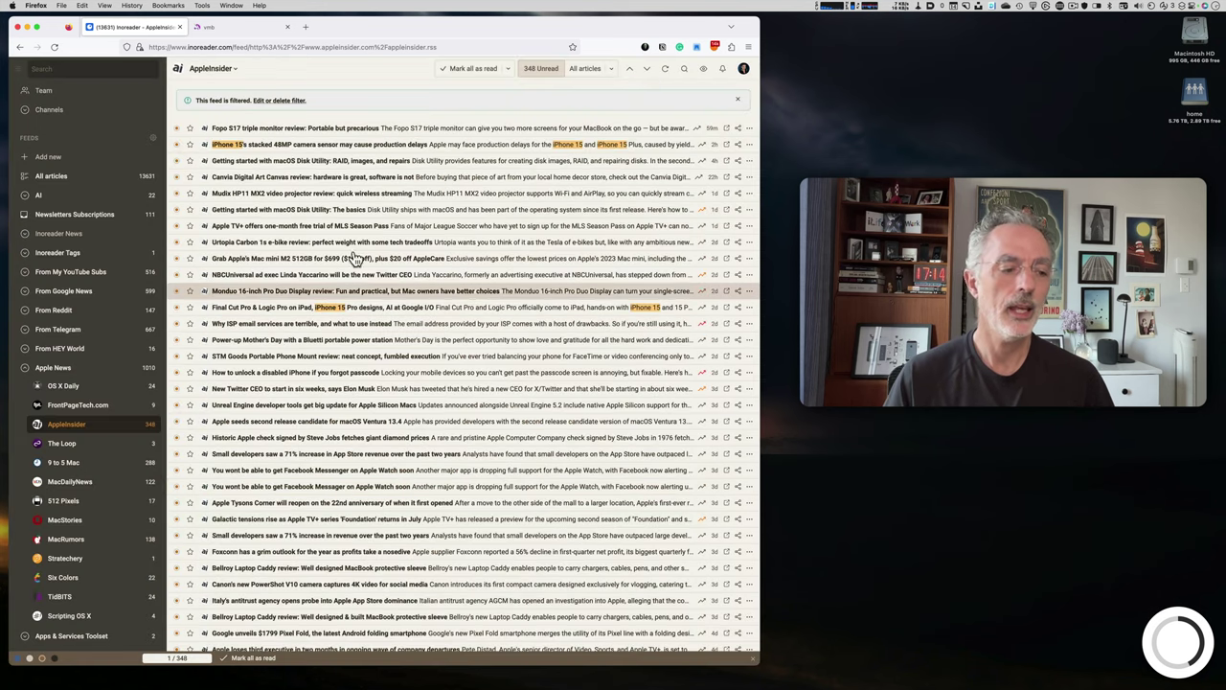
Create a rule for new articles in the Apple News folder and name it "This is a test fule"
{"action": "left_click", "coordinate": [95, 374]}
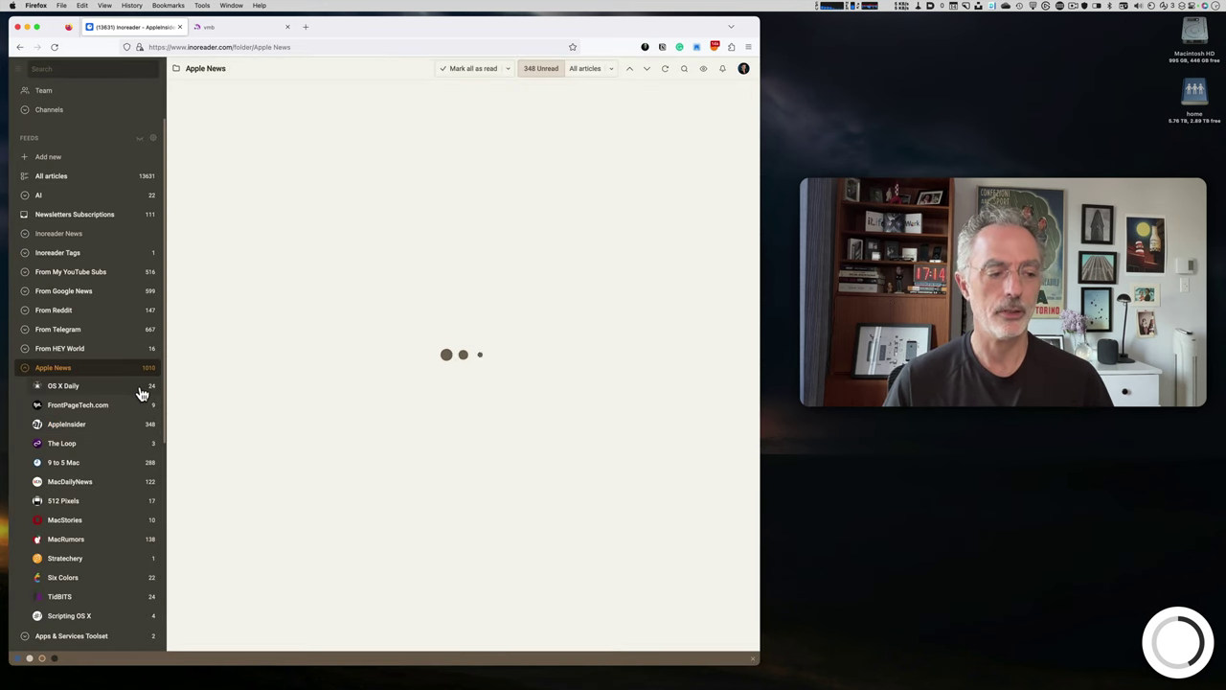
{"action": "left_click", "coordinate": [228, 70]}
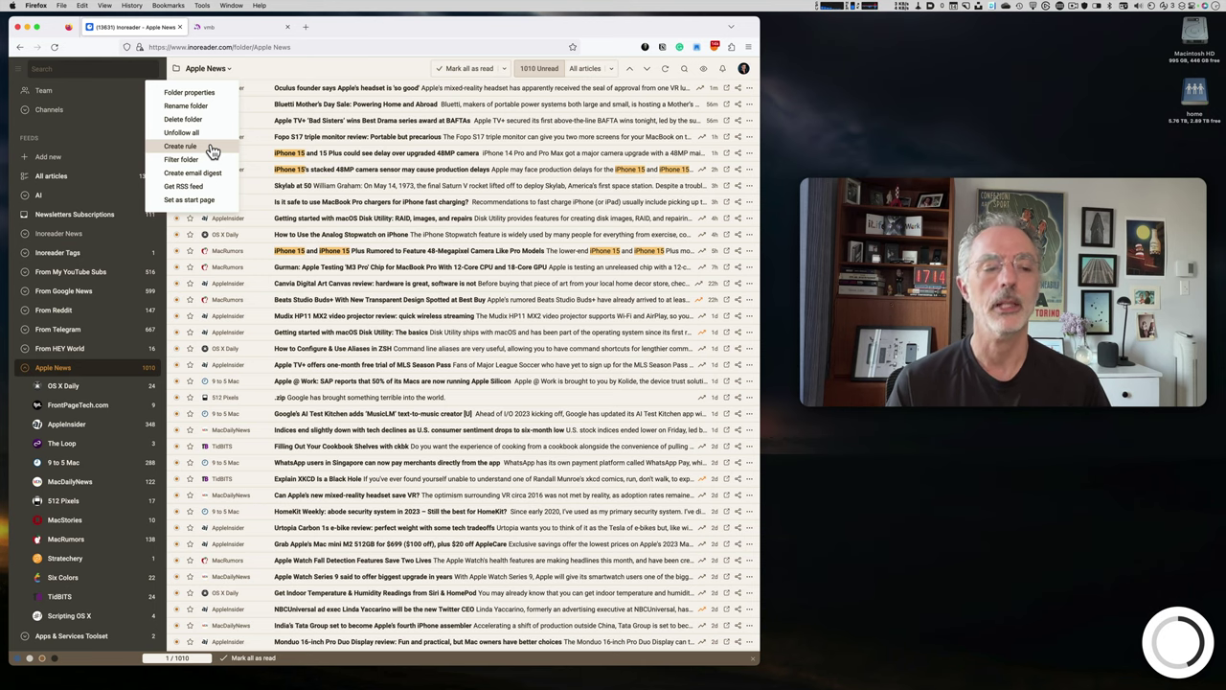
{"action": "left_click", "coordinate": [213, 149]}
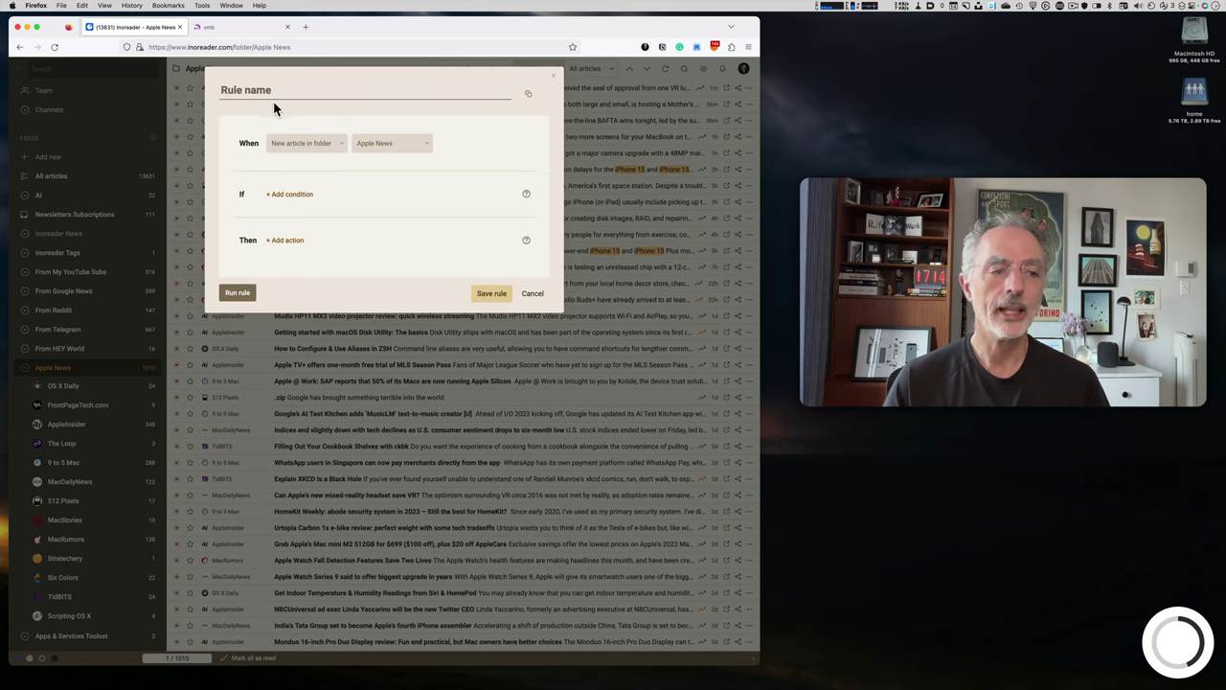
{"action": "type", "text": "This i"}
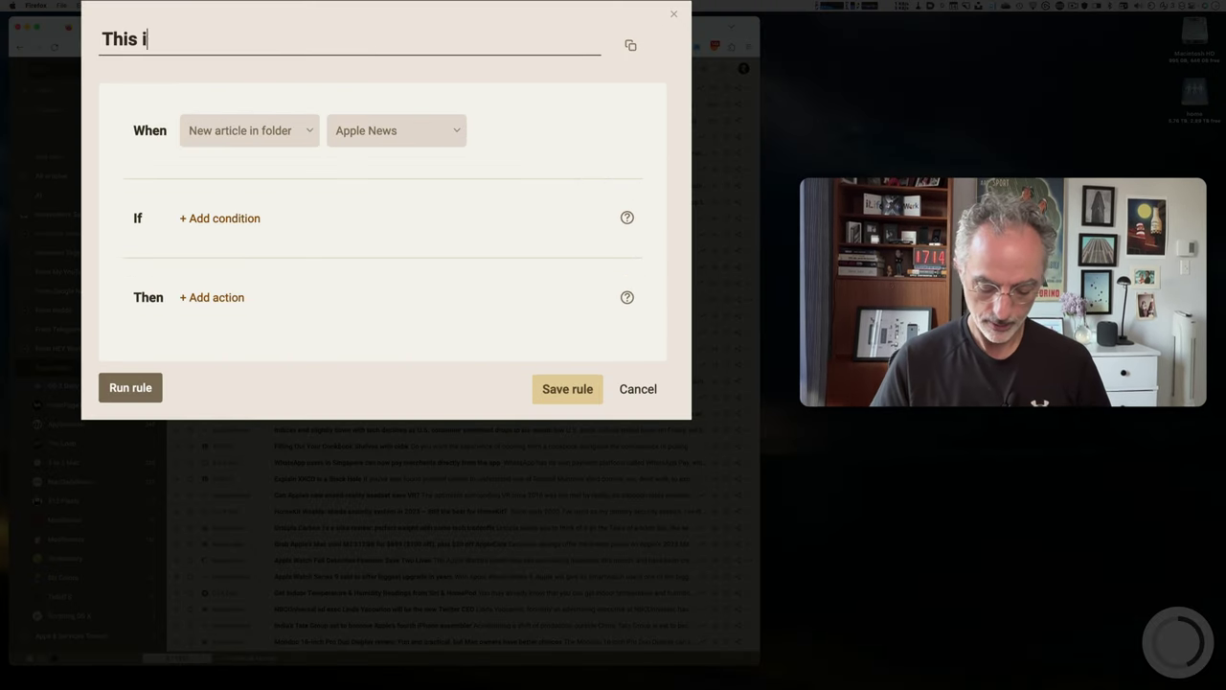
{"action": "type", "text": "s a test fule"}
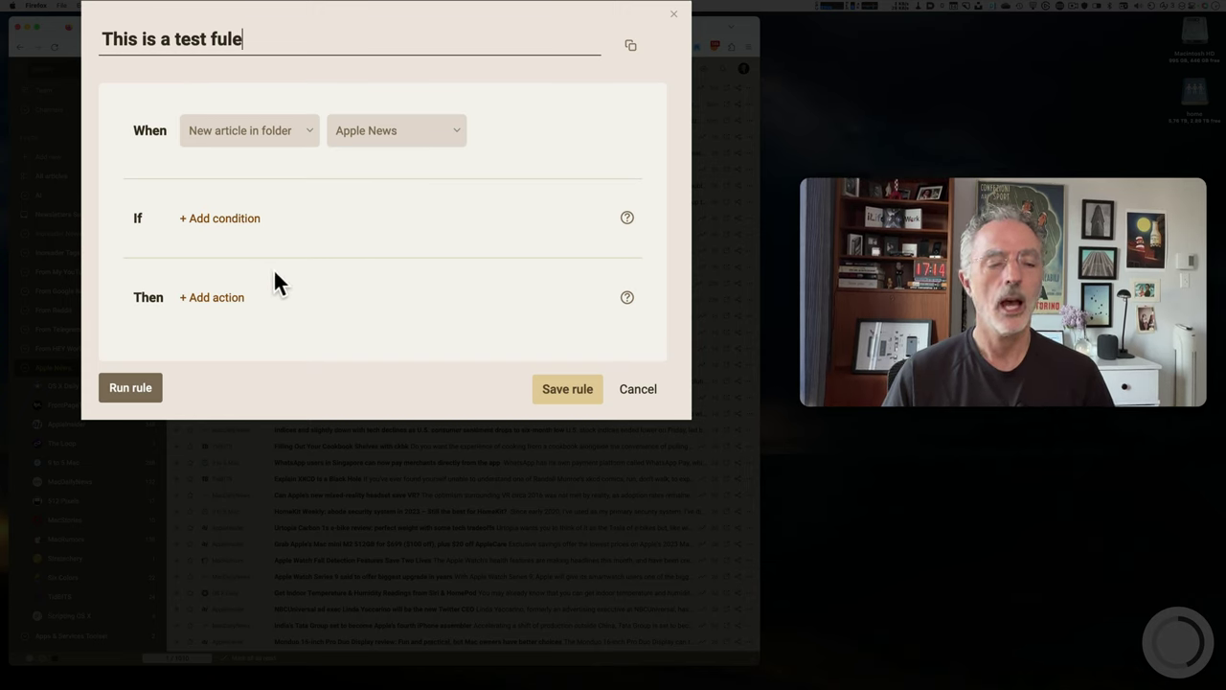
{"action": "left_click", "coordinate": [281, 131]}
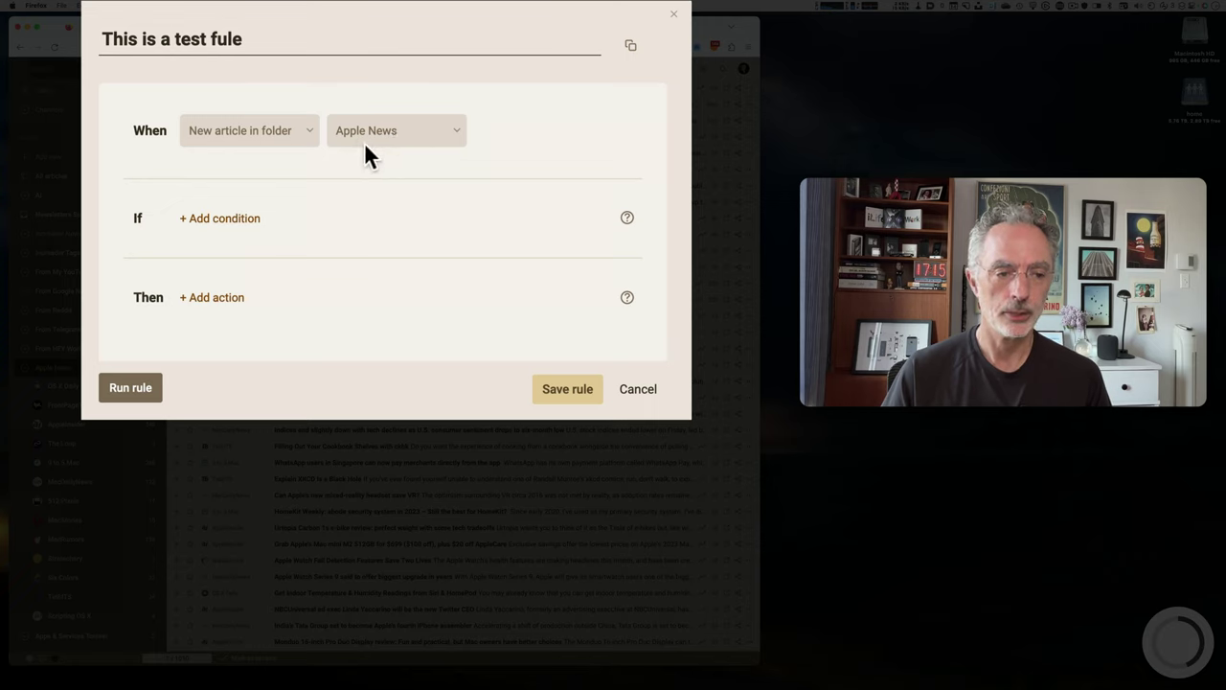
Add a condition to the rule requiring that the title or content contains "chatgpt"
{"action": "left_click", "coordinate": [220, 226]}
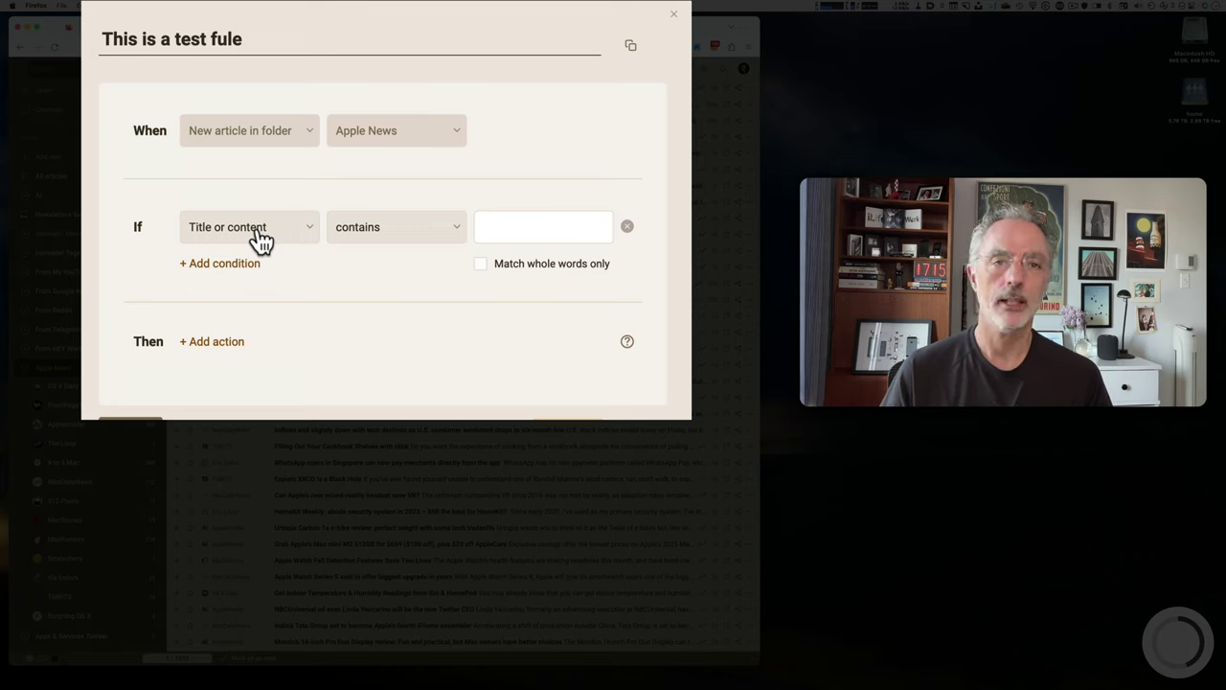
{"action": "left_click", "coordinate": [511, 230]}
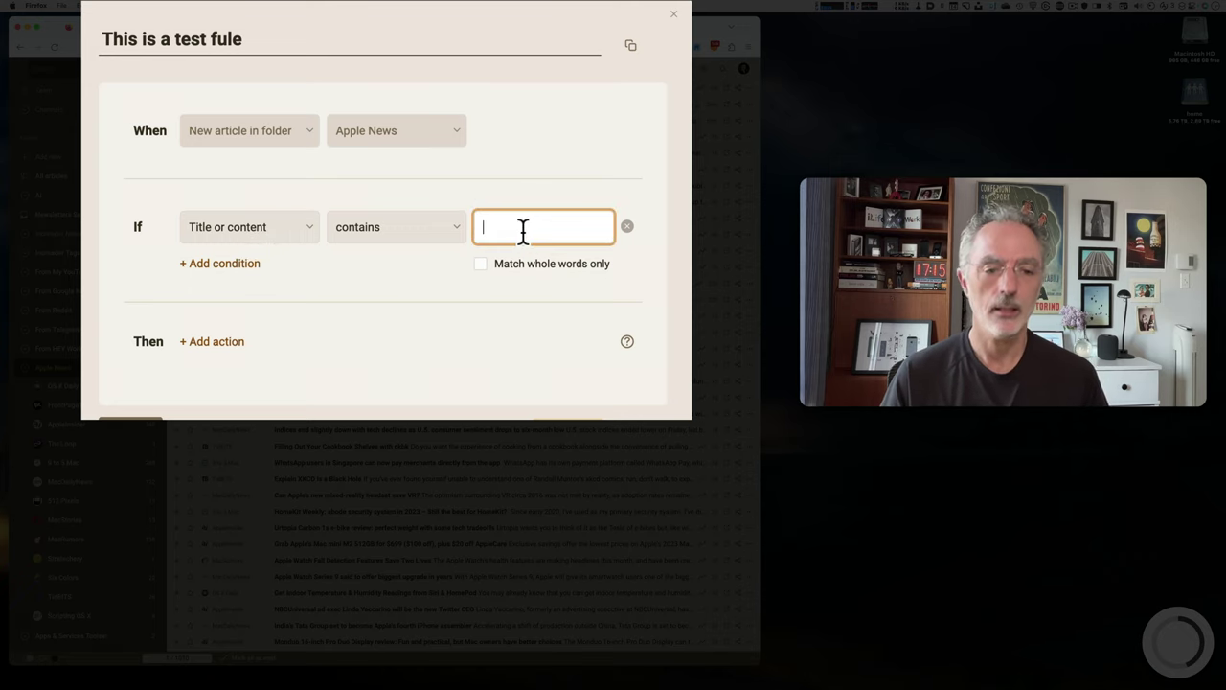
{"action": "type", "text": "chatgp"}
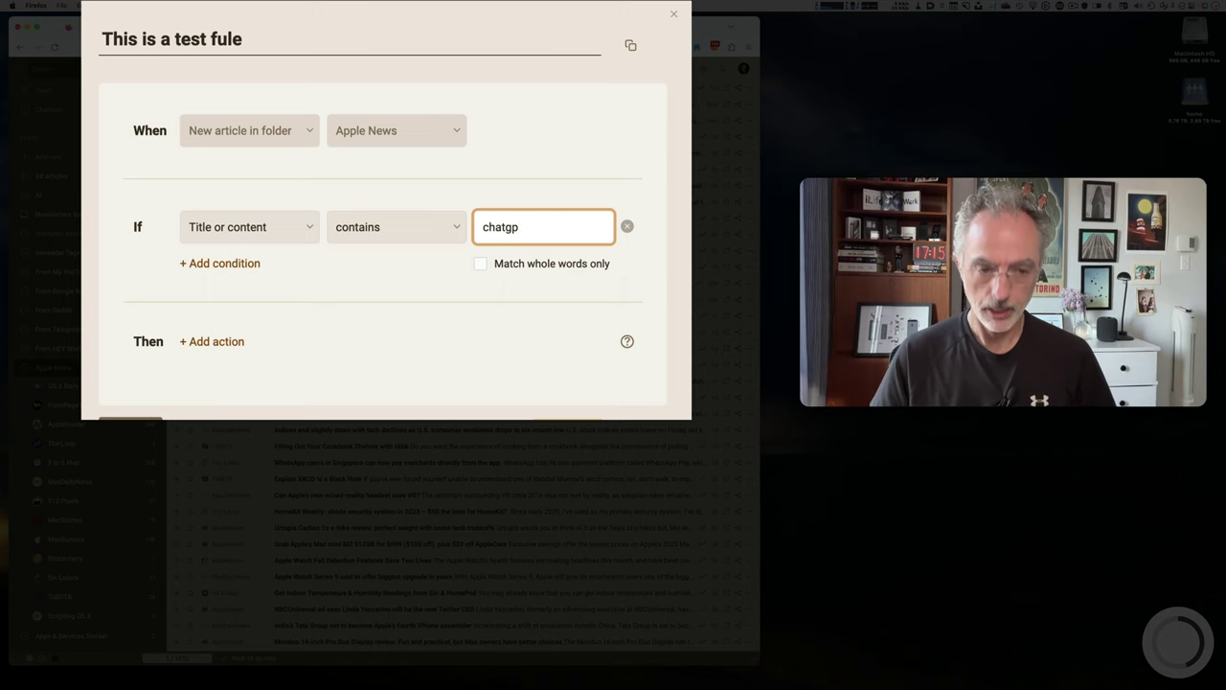
{"action": "type", "text": "t"}
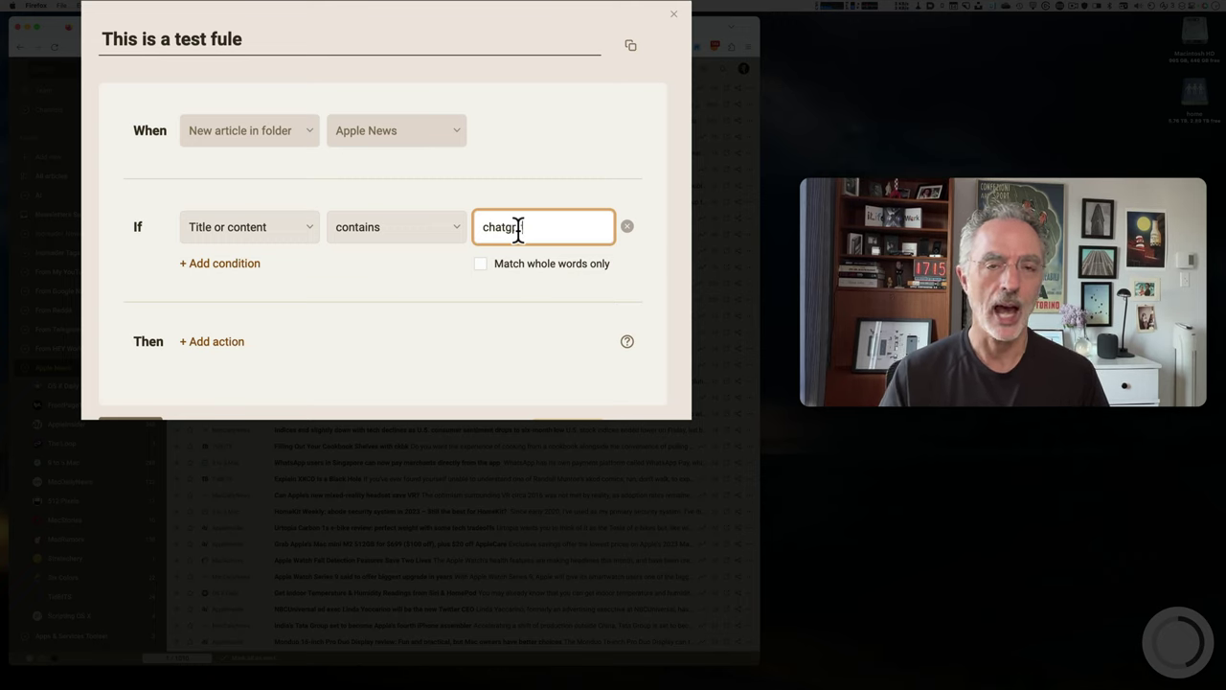
Try a second condition joined with And that checks the Author, and remove it from the rule
{"action": "left_click", "coordinate": [228, 269]}
{"action": "left_click", "coordinate": [145, 275]}
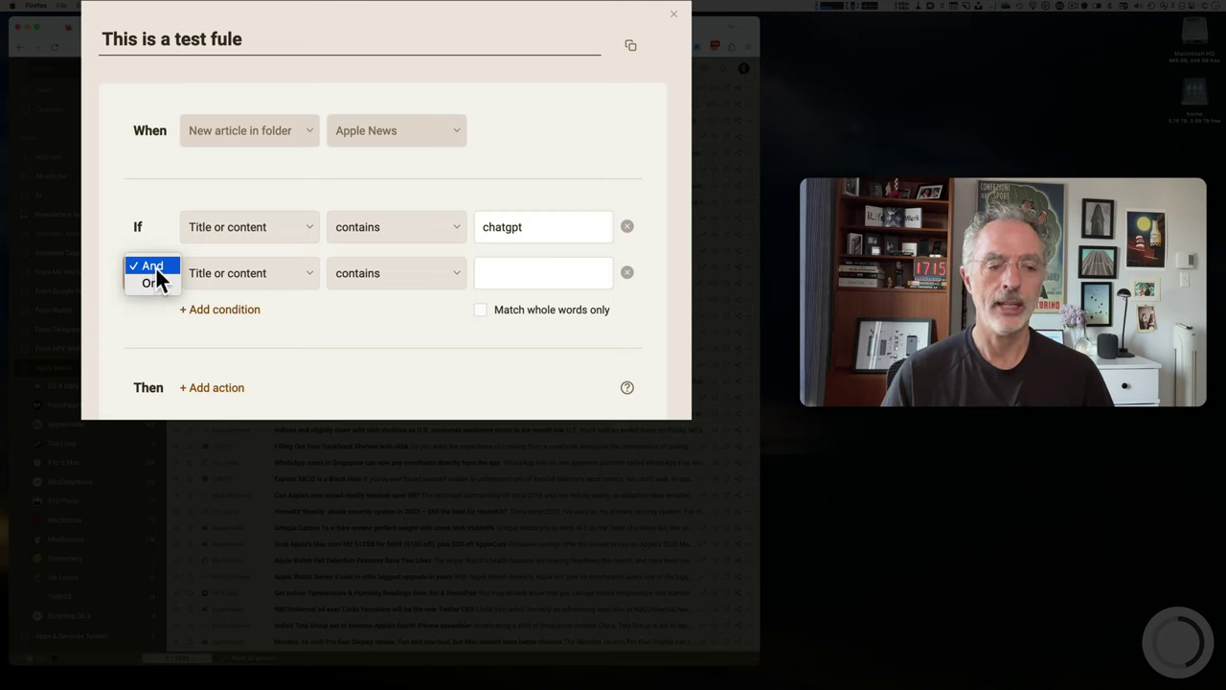
{"action": "left_click", "coordinate": [340, 334]}
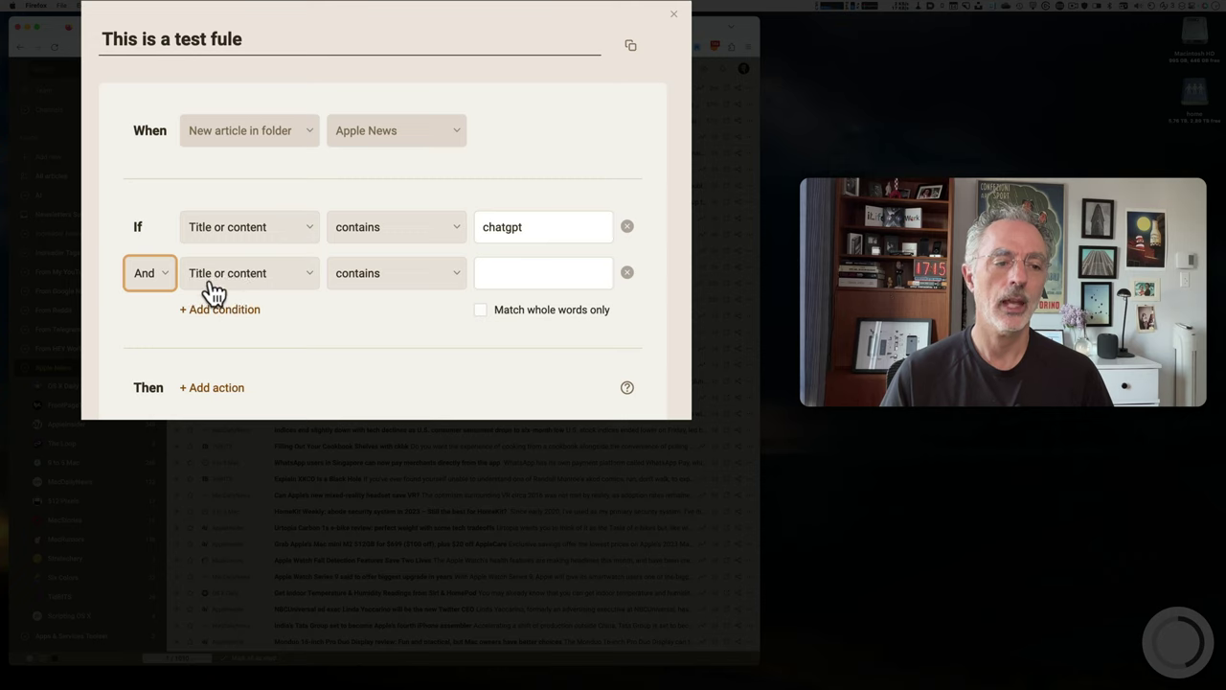
{"action": "left_click", "coordinate": [288, 280]}
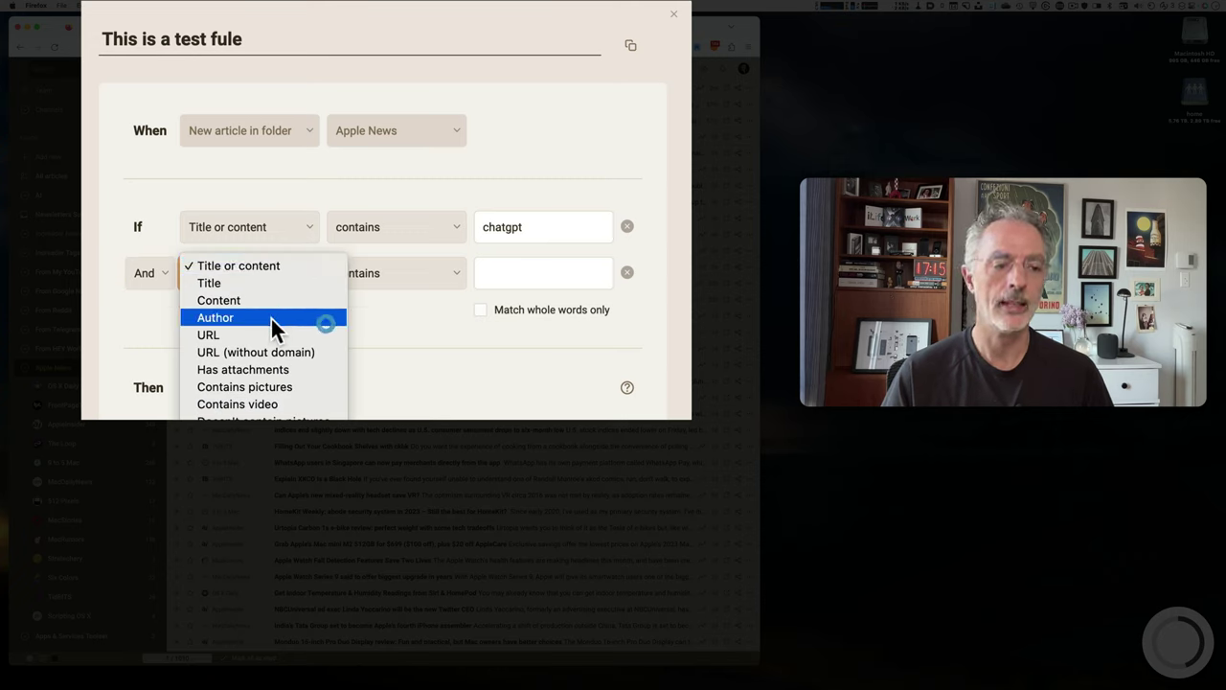
{"action": "left_click", "coordinate": [344, 326]}
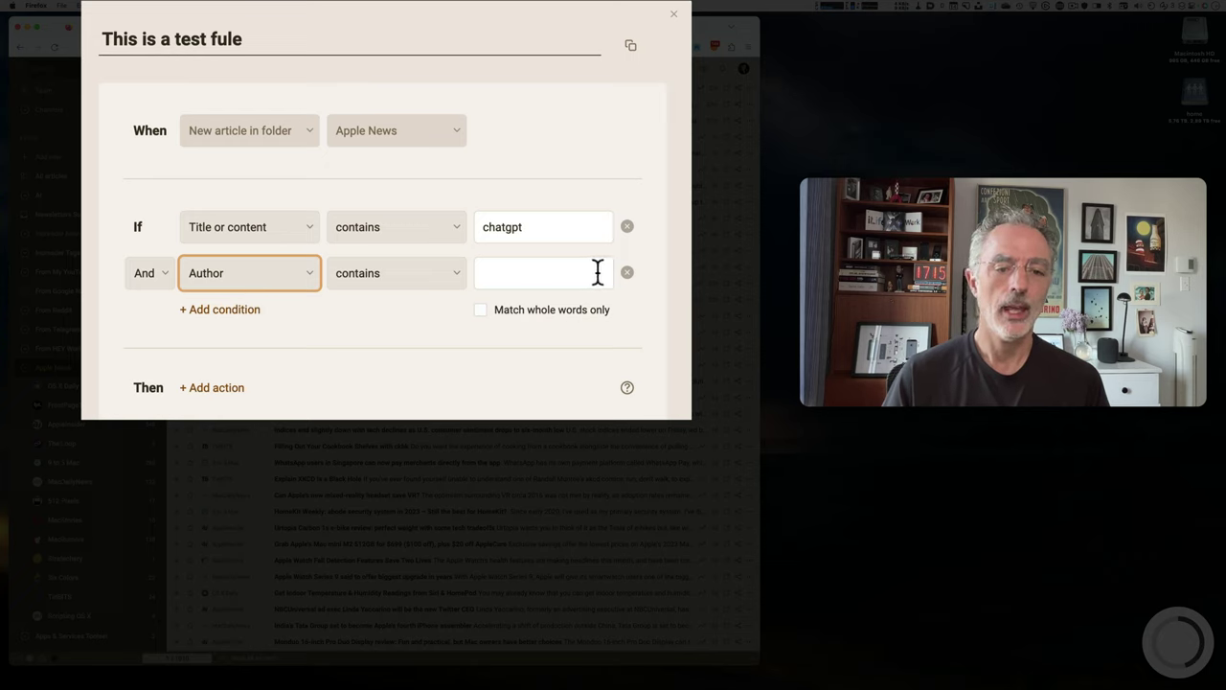
{"action": "left_click", "coordinate": [627, 273]}
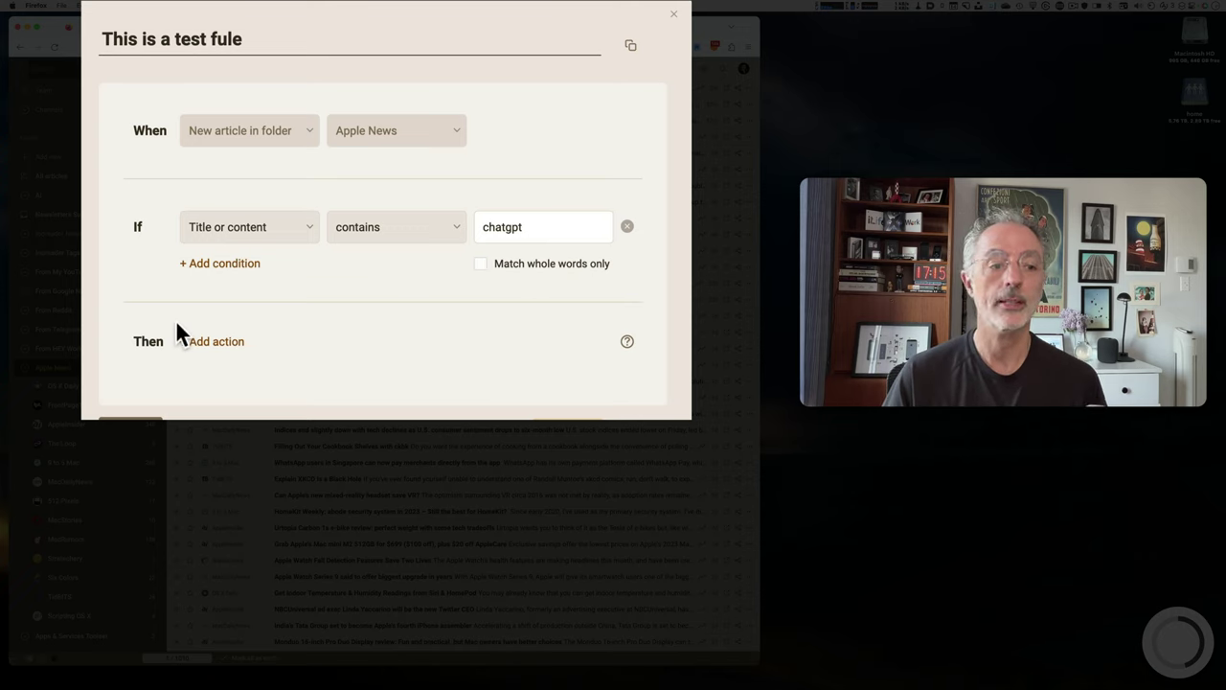
Add an action to the rule that assigns the existing AI tag to matching articles
{"action": "left_click", "coordinate": [230, 350]}
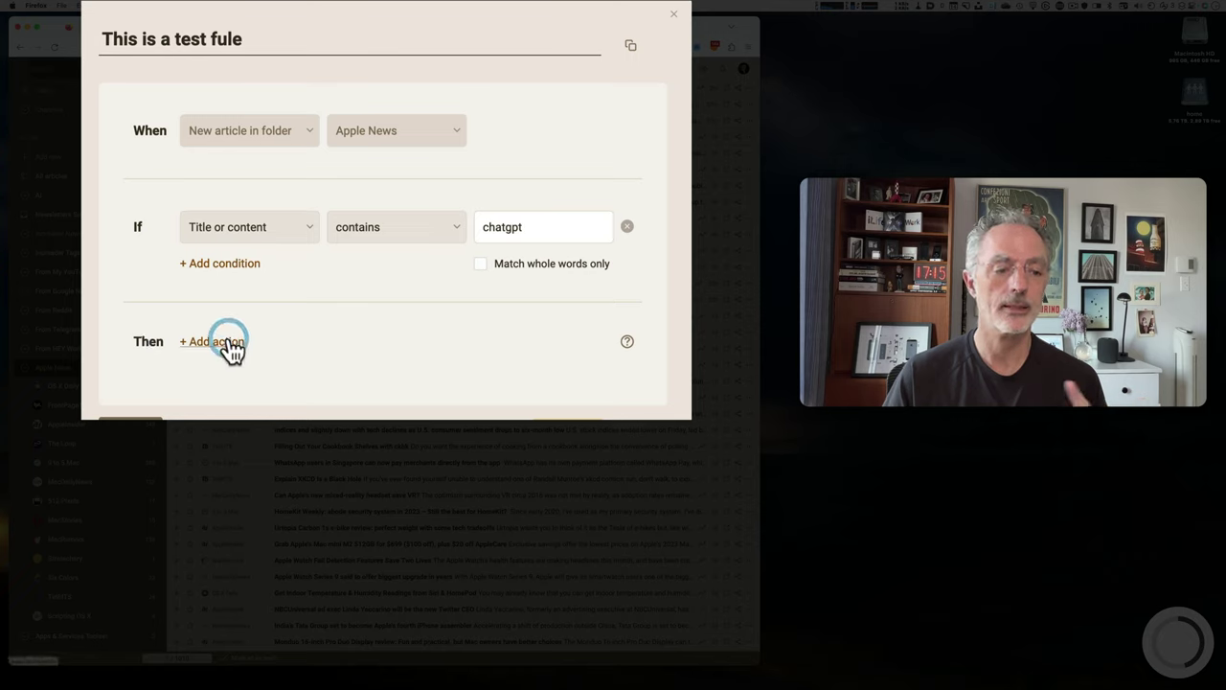
{"action": "left_click", "coordinate": [285, 353]}
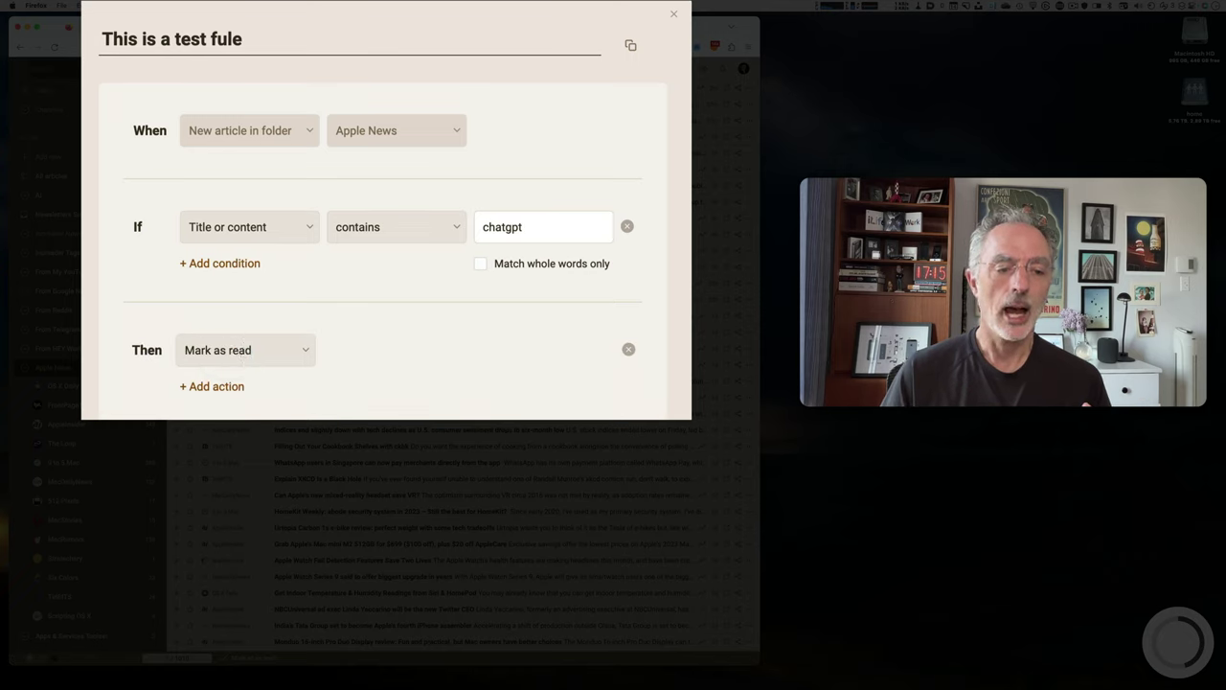
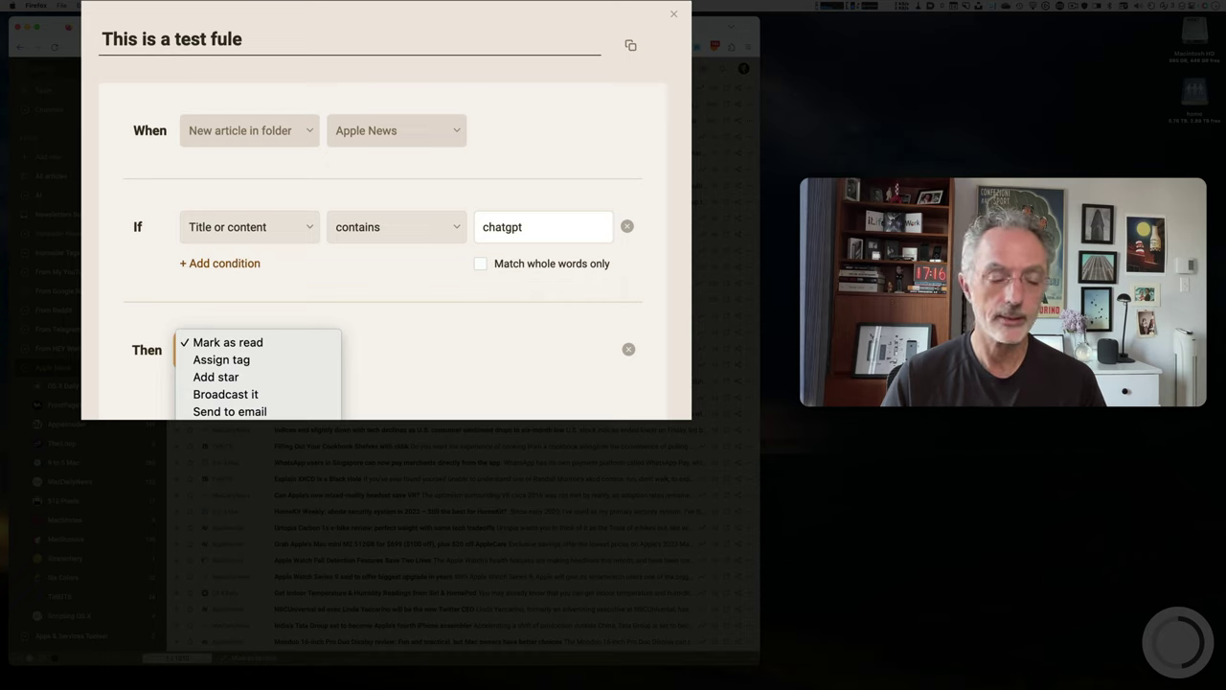
{"action": "key", "text": "Escape"}
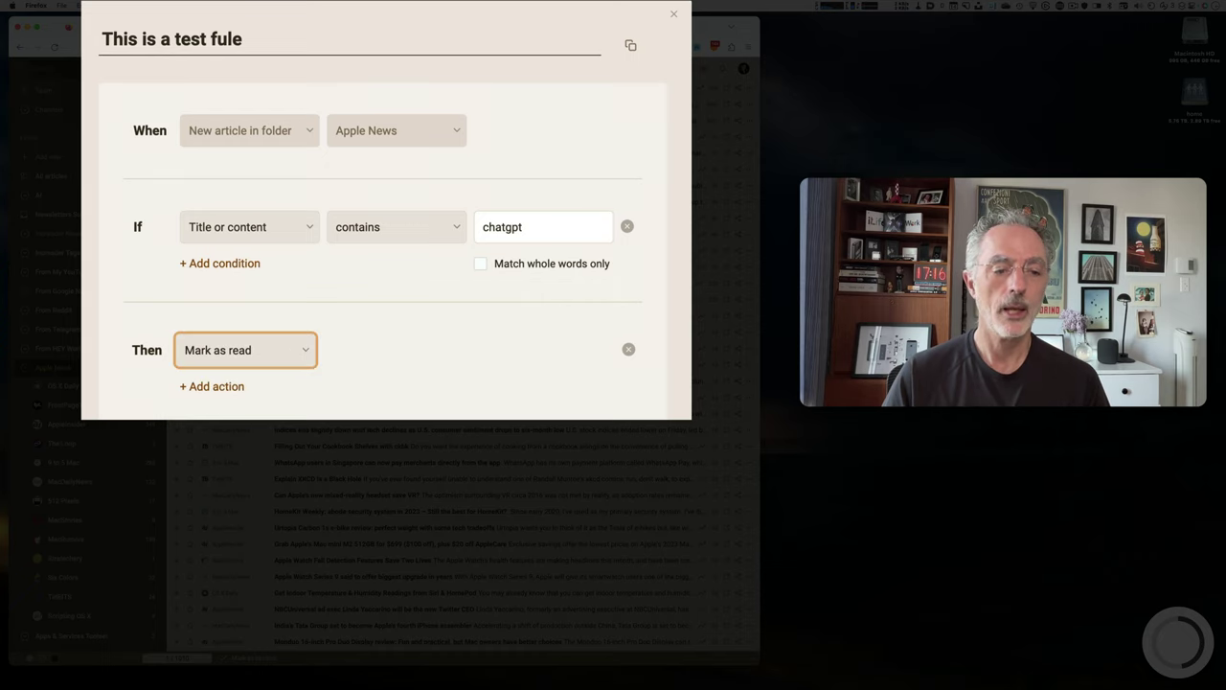
{"action": "left_click", "coordinate": [275, 352]}
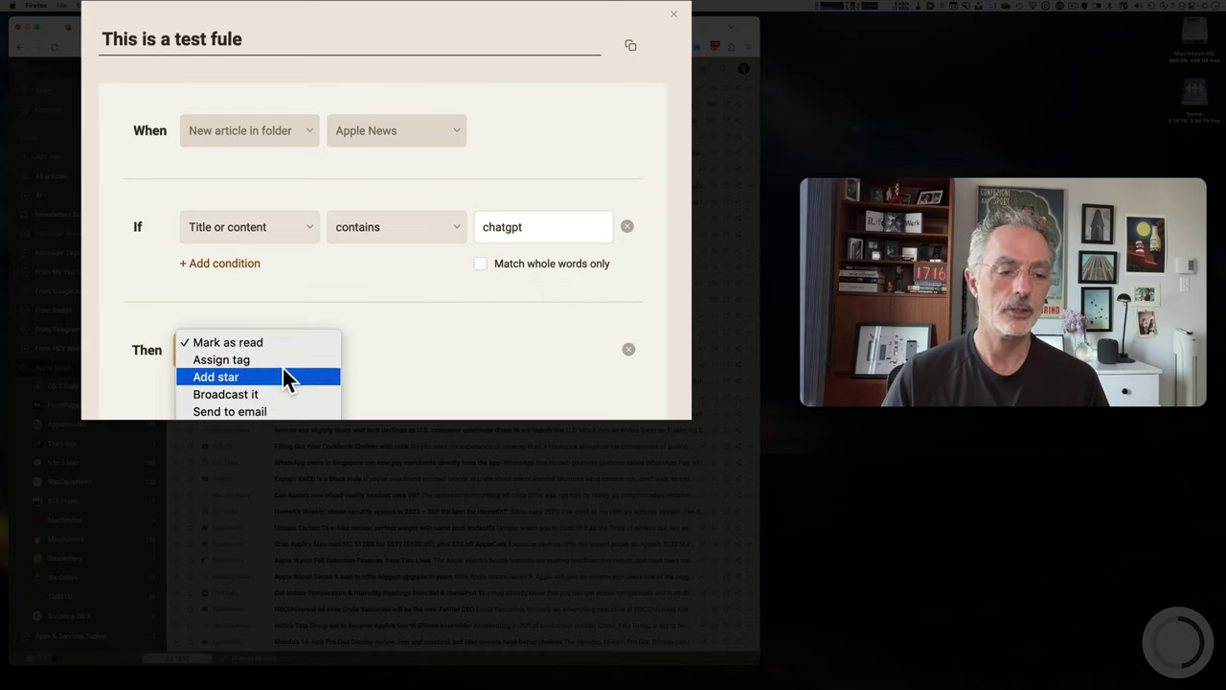
{"action": "left_click", "coordinate": [336, 360]}
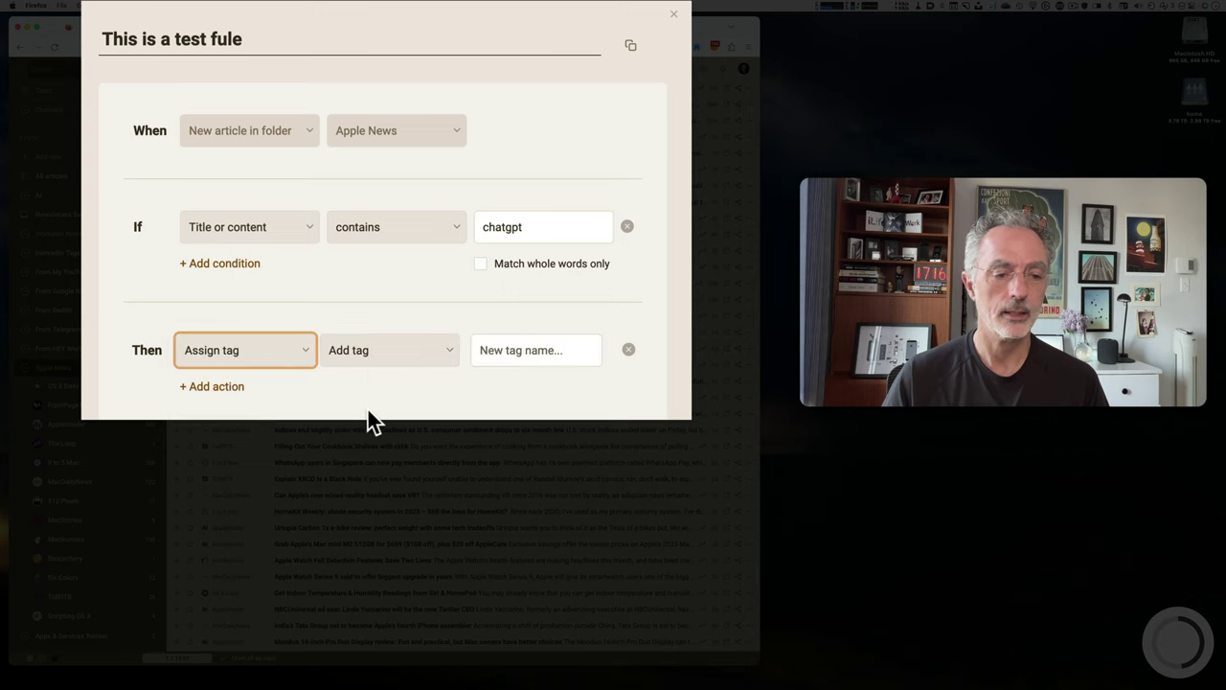
{"action": "left_click", "coordinate": [509, 350]}
{"action": "type", "text": "AI"}
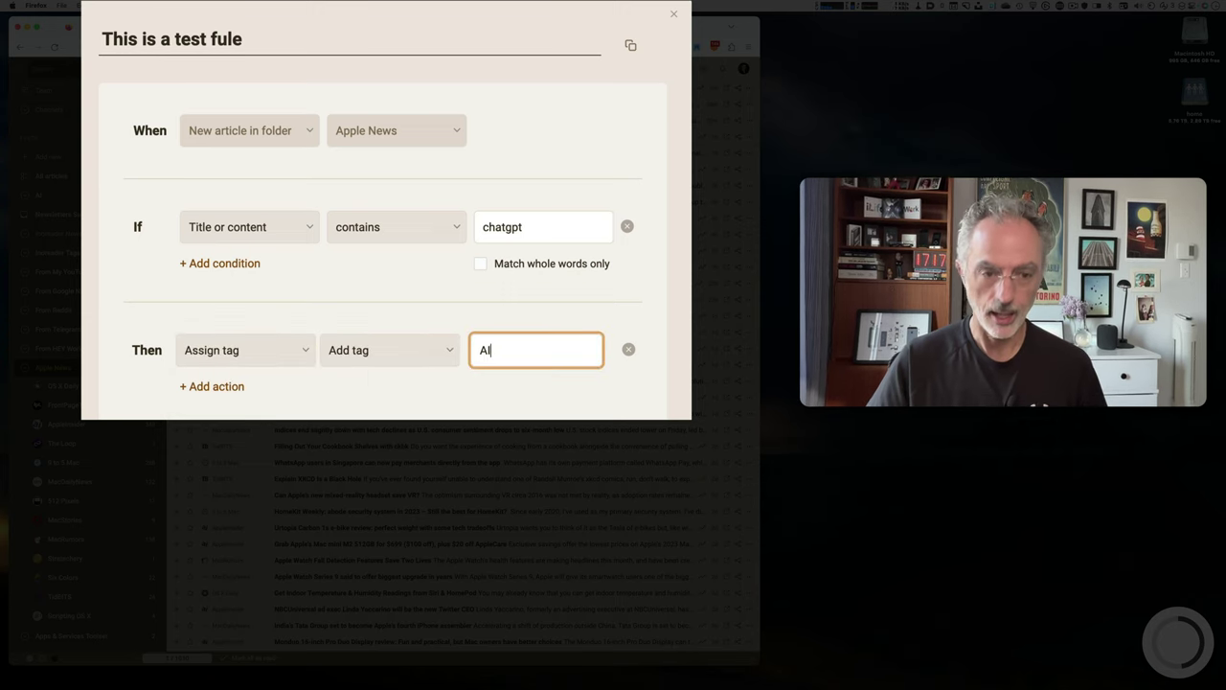
{"action": "left_click", "coordinate": [427, 356]}
{"action": "left_click", "coordinate": [424, 363]}
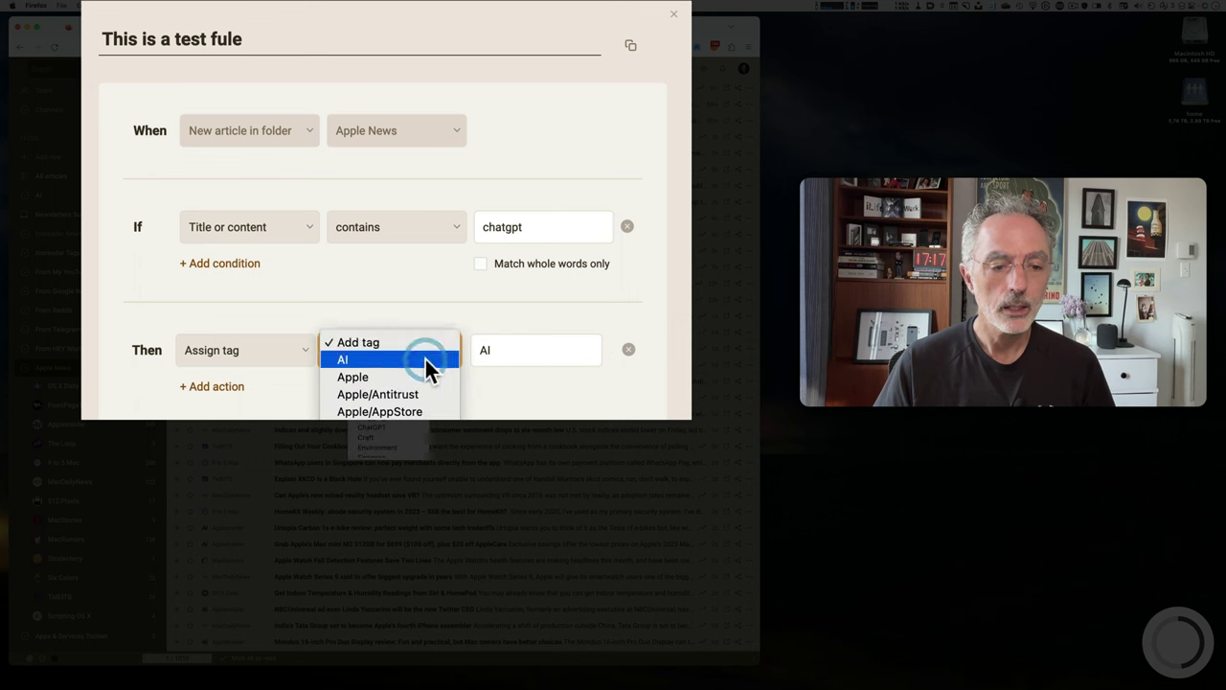
{"action": "left_click", "coordinate": [493, 410]}
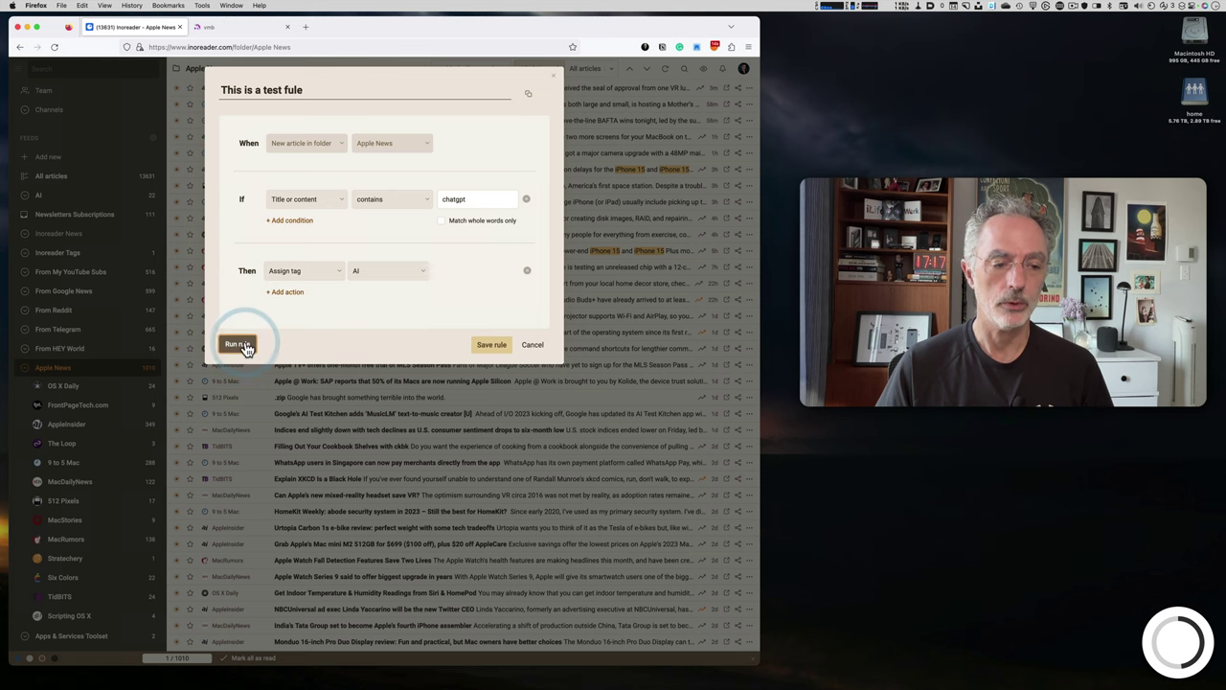
Run the test rule on the recent Apple News articles and save it
{"action": "left_click", "coordinate": [236, 343]}
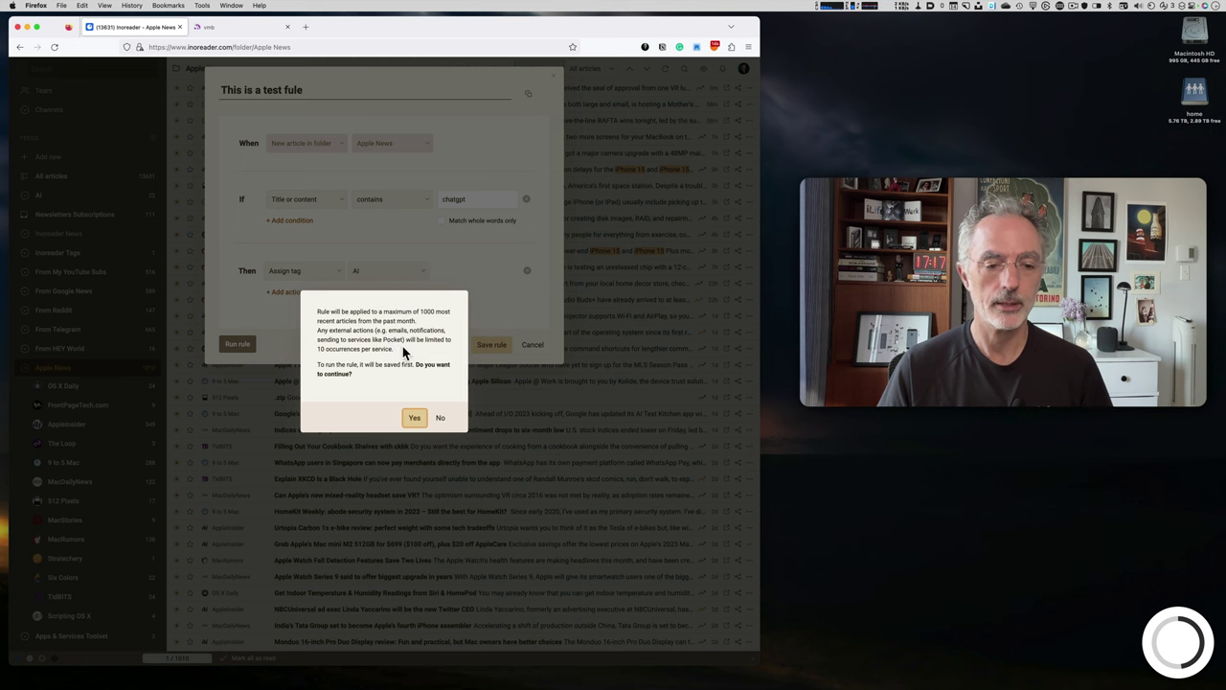
{"action": "left_click", "coordinate": [414, 420]}
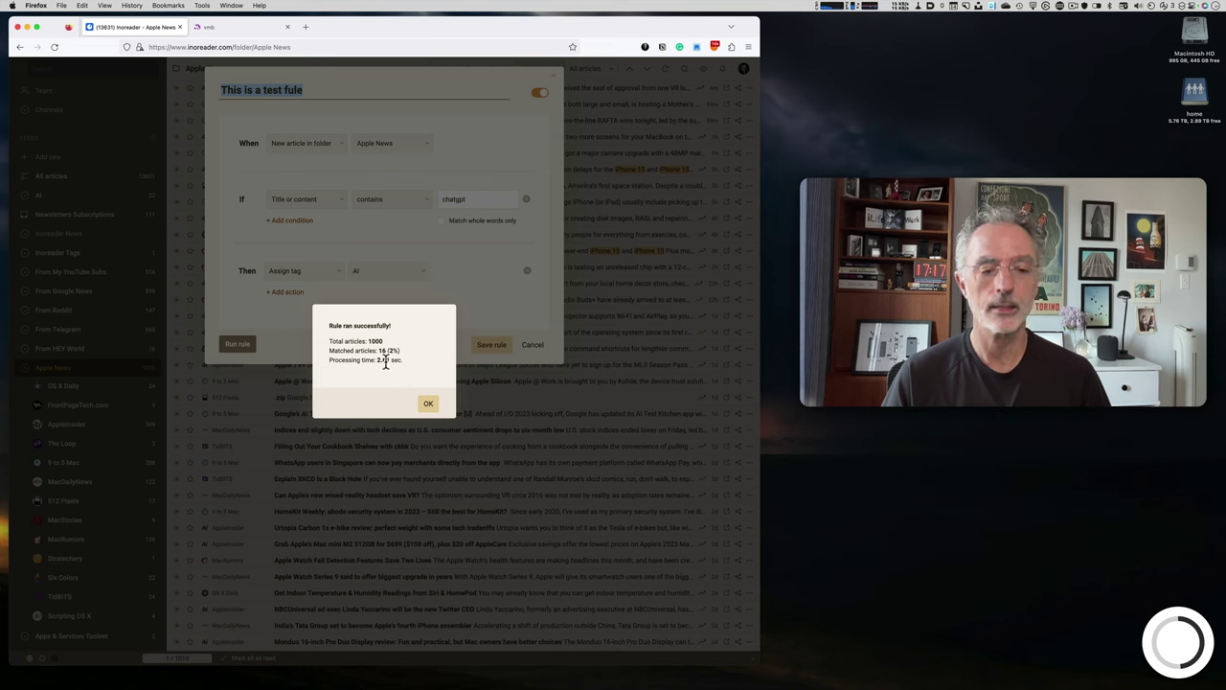
{"action": "left_click", "coordinate": [428, 405]}
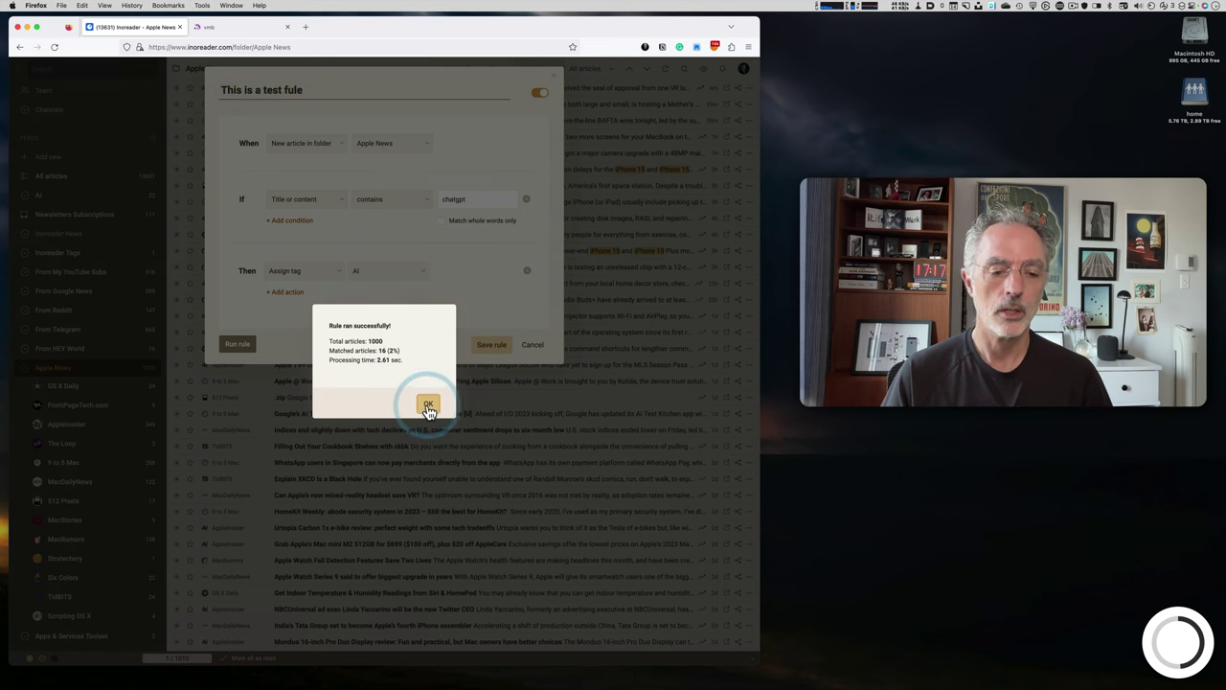
{"action": "left_click", "coordinate": [489, 344]}
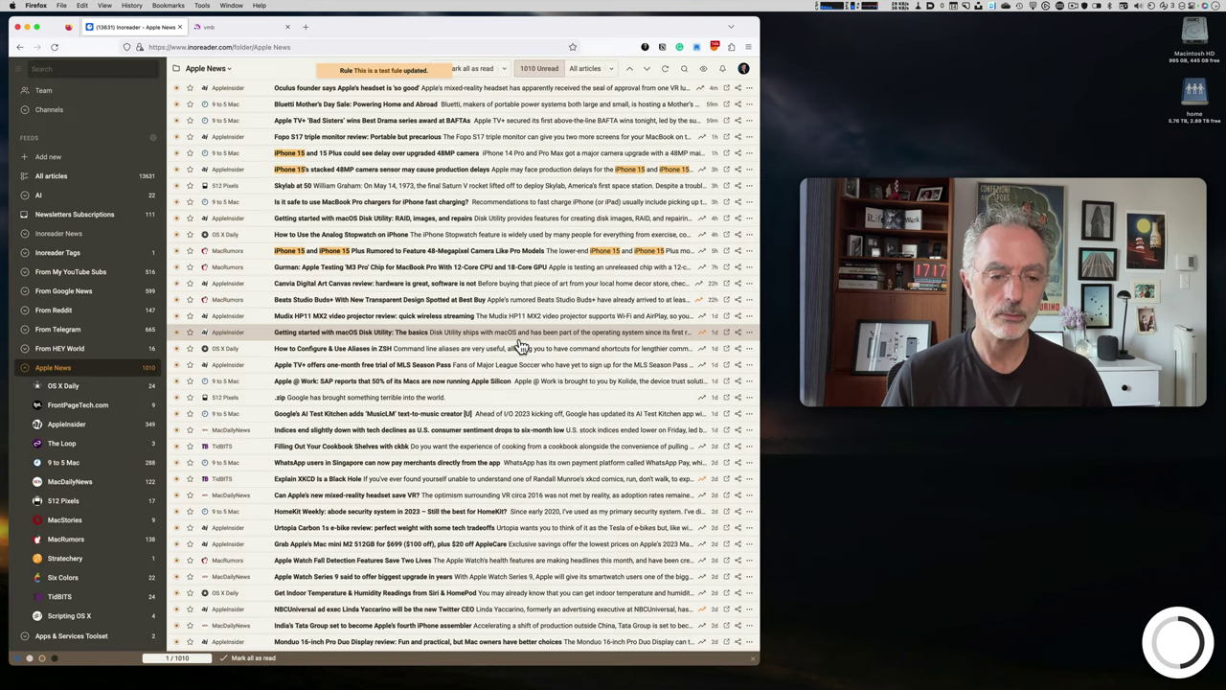
Open the list of rules, view the articles matched today by the test rule, and look through the other rules
{"action": "scroll", "coordinate": [115, 484], "scroll_direction": "down", "scroll_amount": 10}
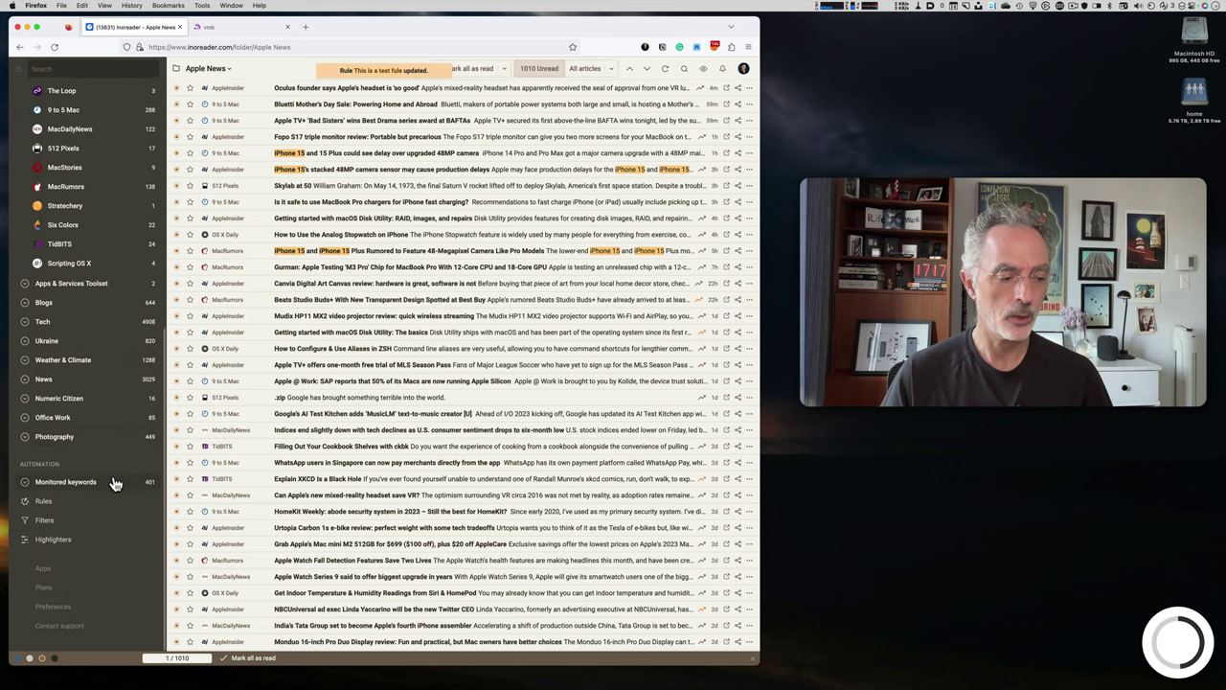
{"action": "left_click", "coordinate": [50, 505]}
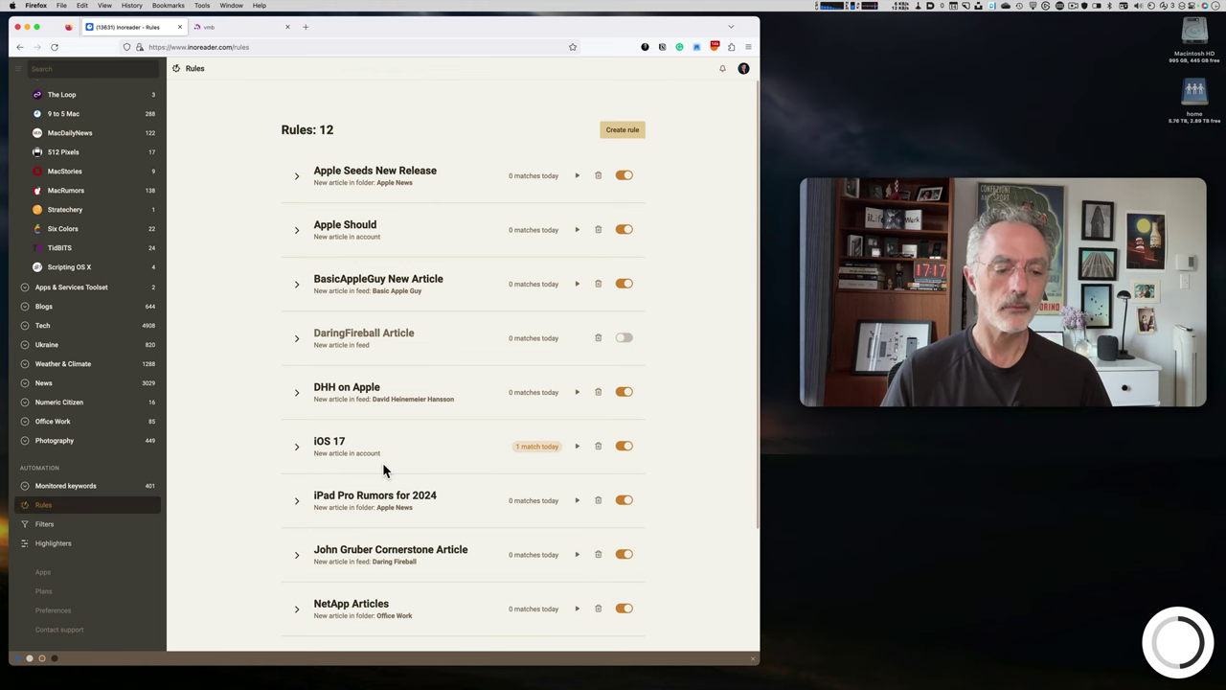
{"action": "scroll", "coordinate": [383, 468], "scroll_direction": "down", "scroll_amount": 3}
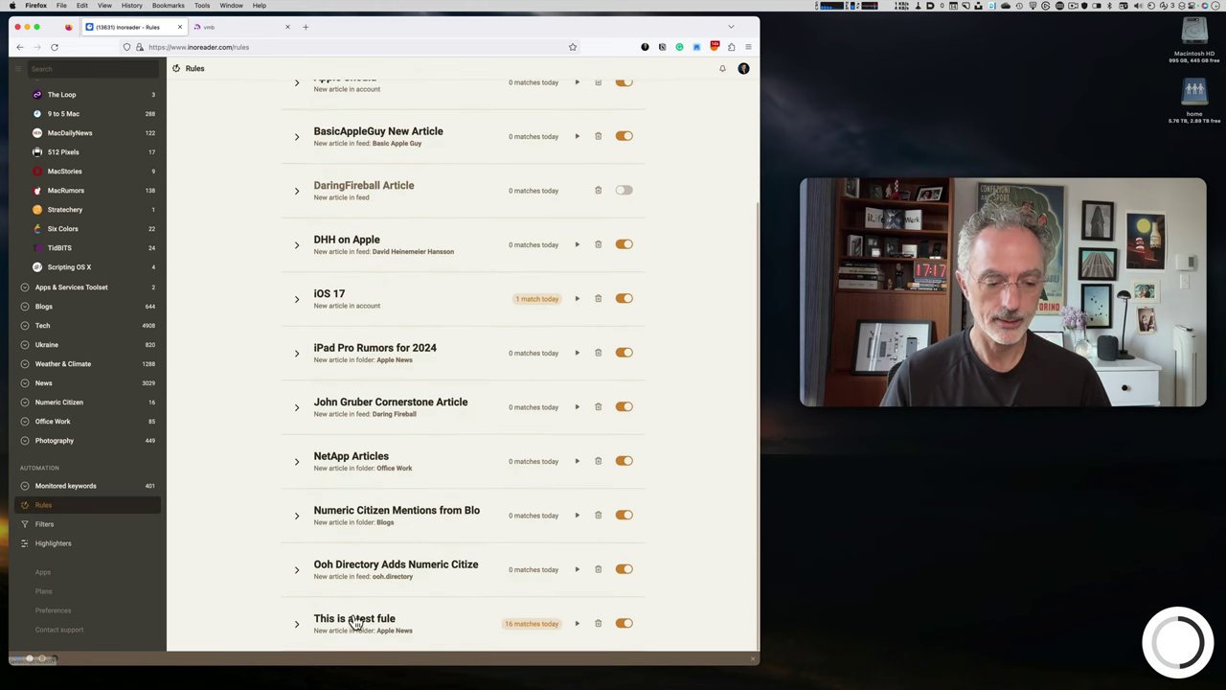
{"action": "left_click", "coordinate": [534, 630]}
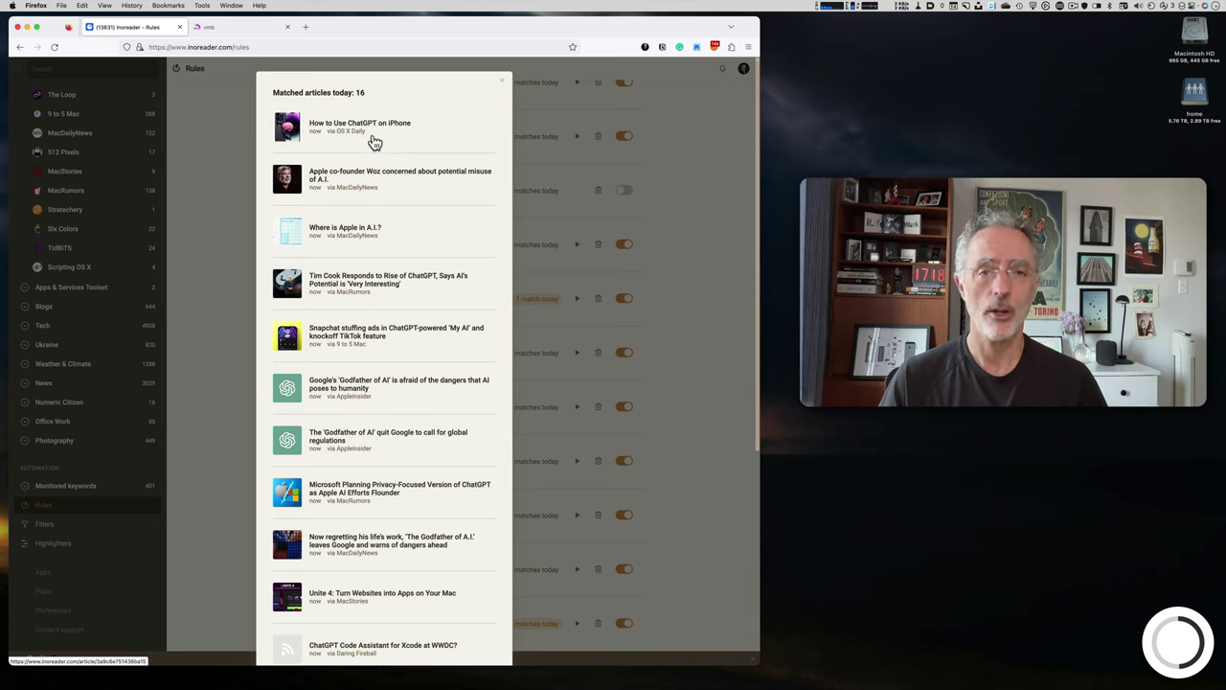
{"action": "left_click", "coordinate": [501, 81]}
{"action": "scroll", "coordinate": [431, 273], "scroll_direction": "up", "scroll_amount": 5}
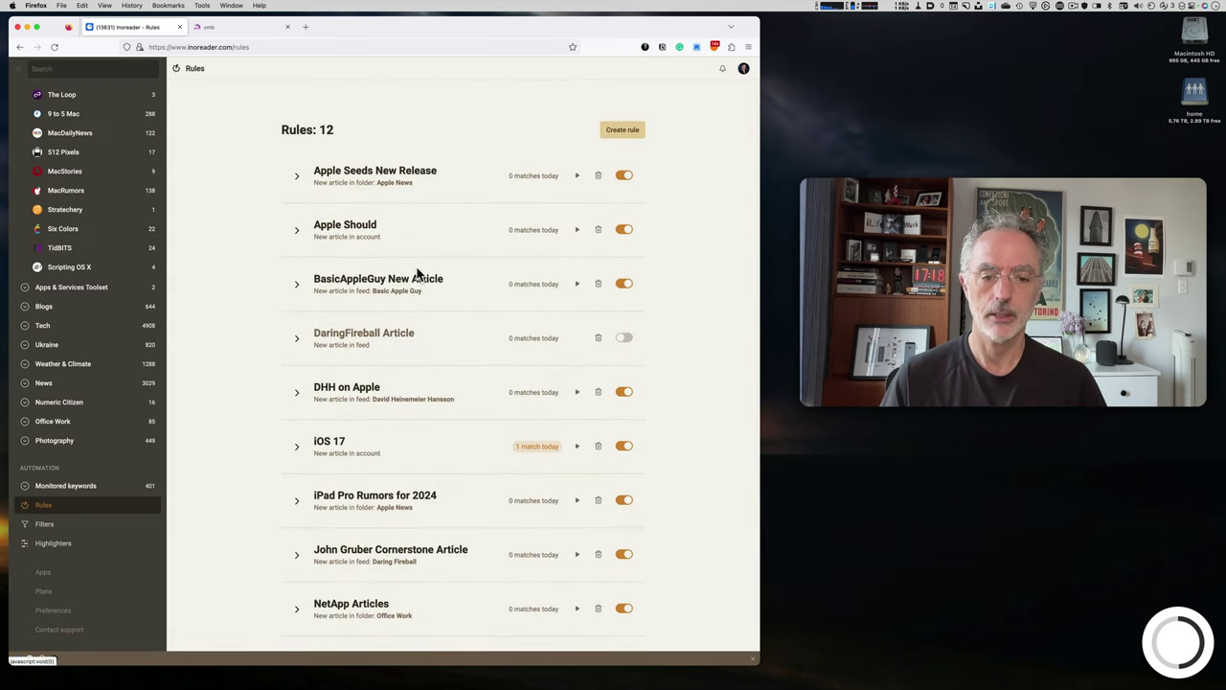
{"action": "scroll", "coordinate": [415, 296], "scroll_direction": "down", "scroll_amount": 2}
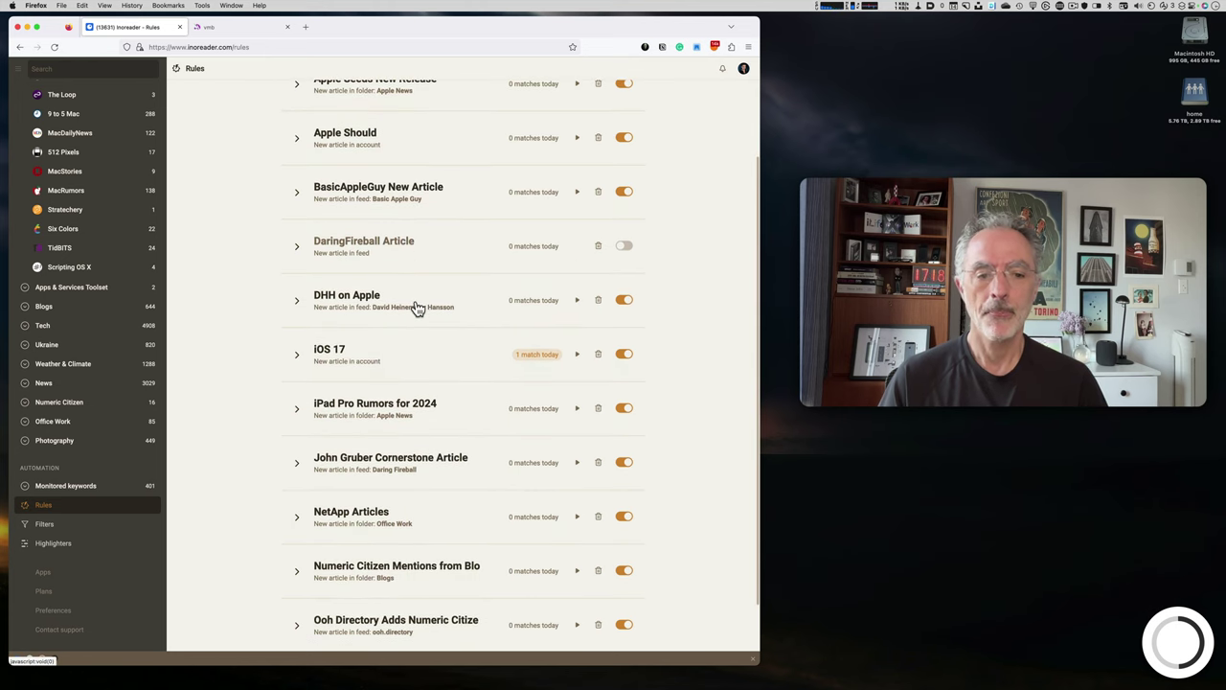
{"action": "scroll", "coordinate": [608, 264], "scroll_direction": "up", "scroll_amount": 2}
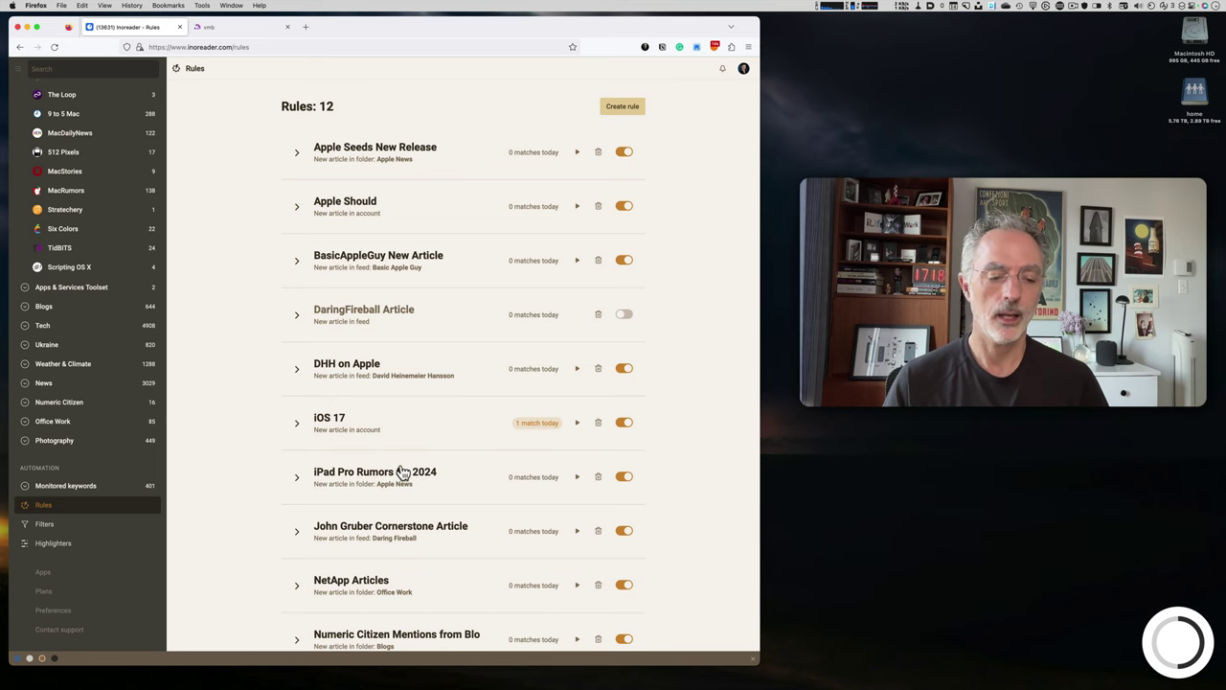
Look through the full list of rules and collapse the Apple News folder in the feeds list
{"action": "scroll", "coordinate": [403, 471], "scroll_direction": "down", "scroll_amount": 1}
{"action": "scroll", "coordinate": [408, 471], "scroll_direction": "down", "scroll_amount": 2}
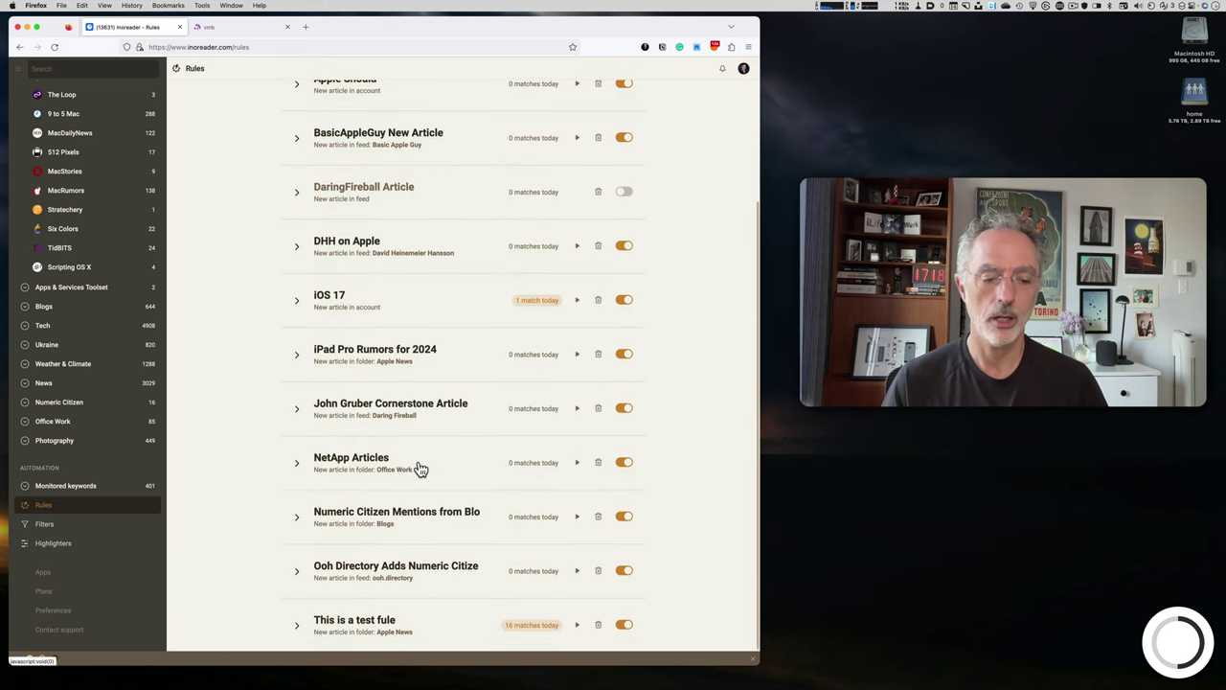
{"action": "scroll", "coordinate": [419, 469], "scroll_direction": "up", "scroll_amount": 2}
{"action": "scroll", "coordinate": [422, 468], "scroll_direction": "up", "scroll_amount": 2}
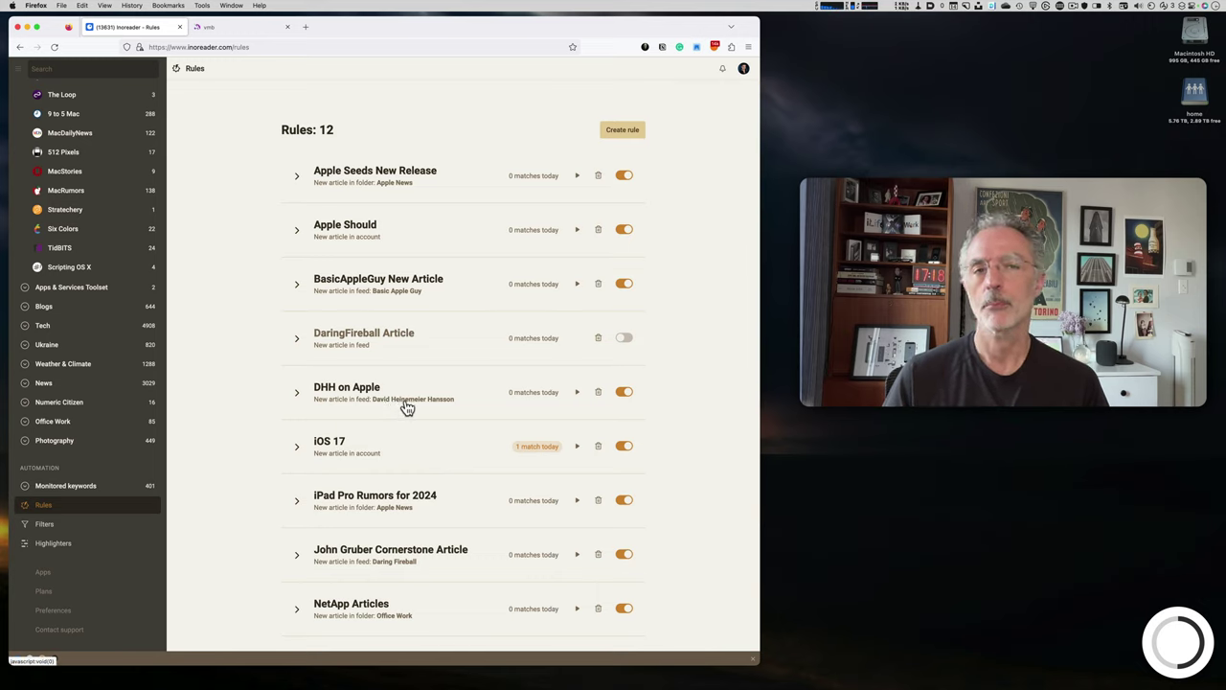
{"action": "scroll", "coordinate": [144, 395], "scroll_direction": "up", "scroll_amount": 8}
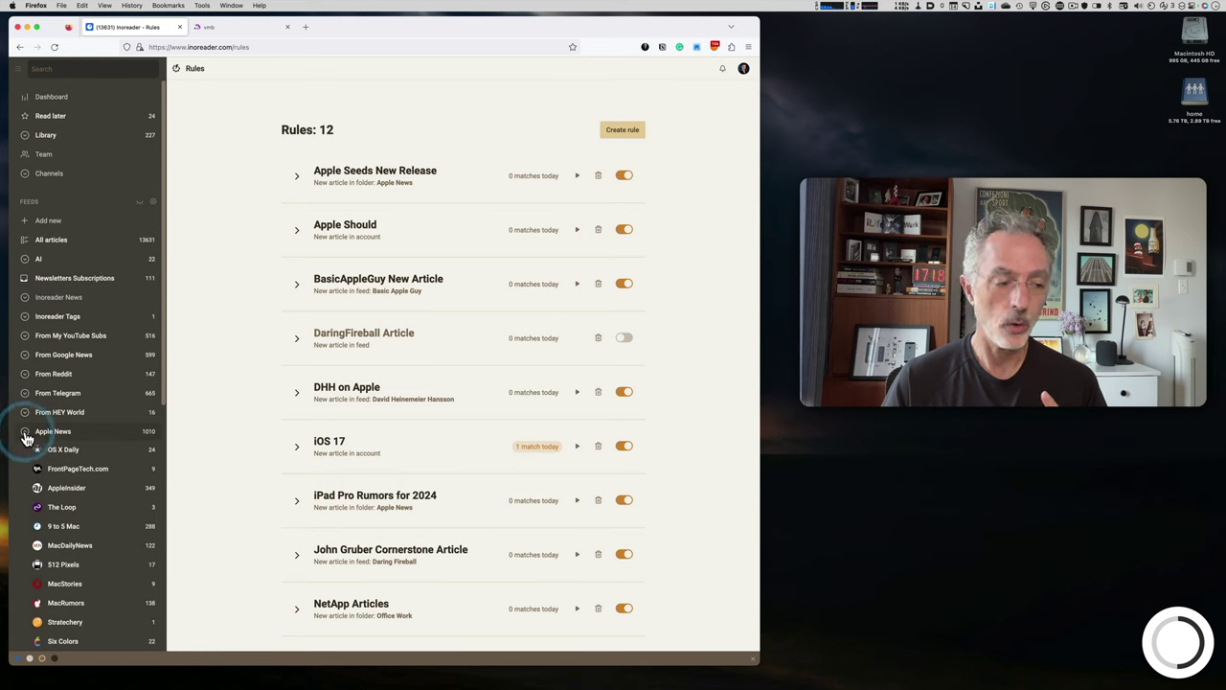
{"action": "left_click", "coordinate": [25, 433]}
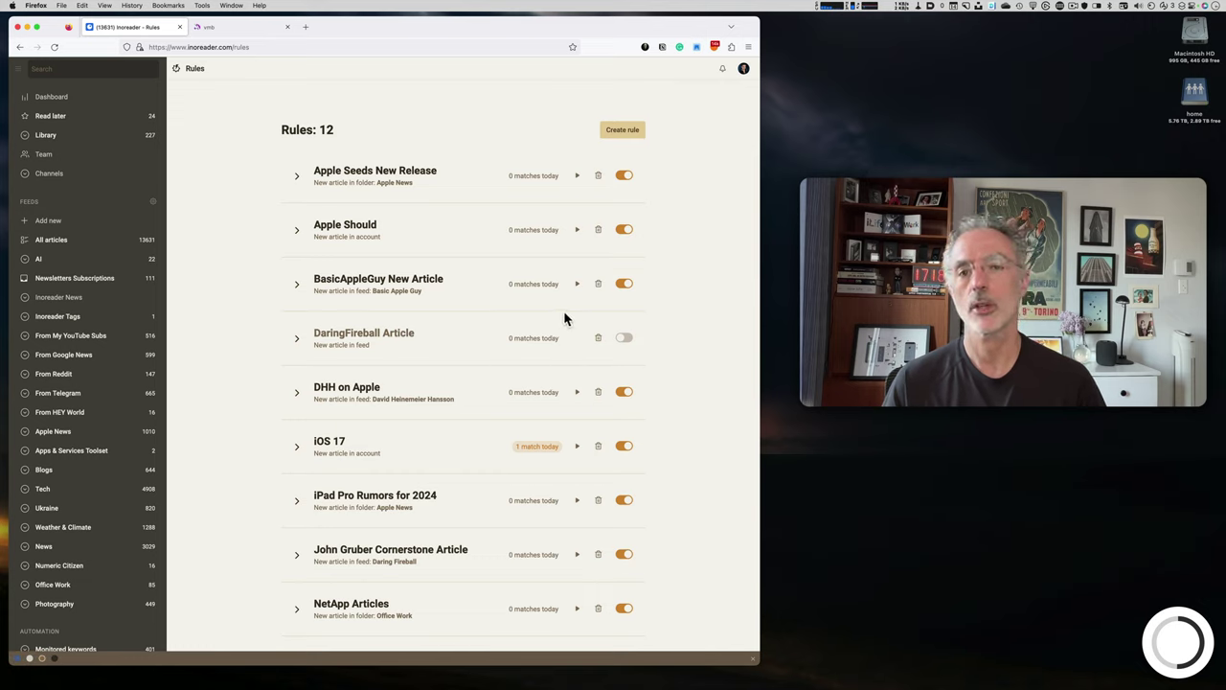
Open the account preferences and view the billing and usage page with the plan's feature limits
{"action": "left_click", "coordinate": [744, 73]}
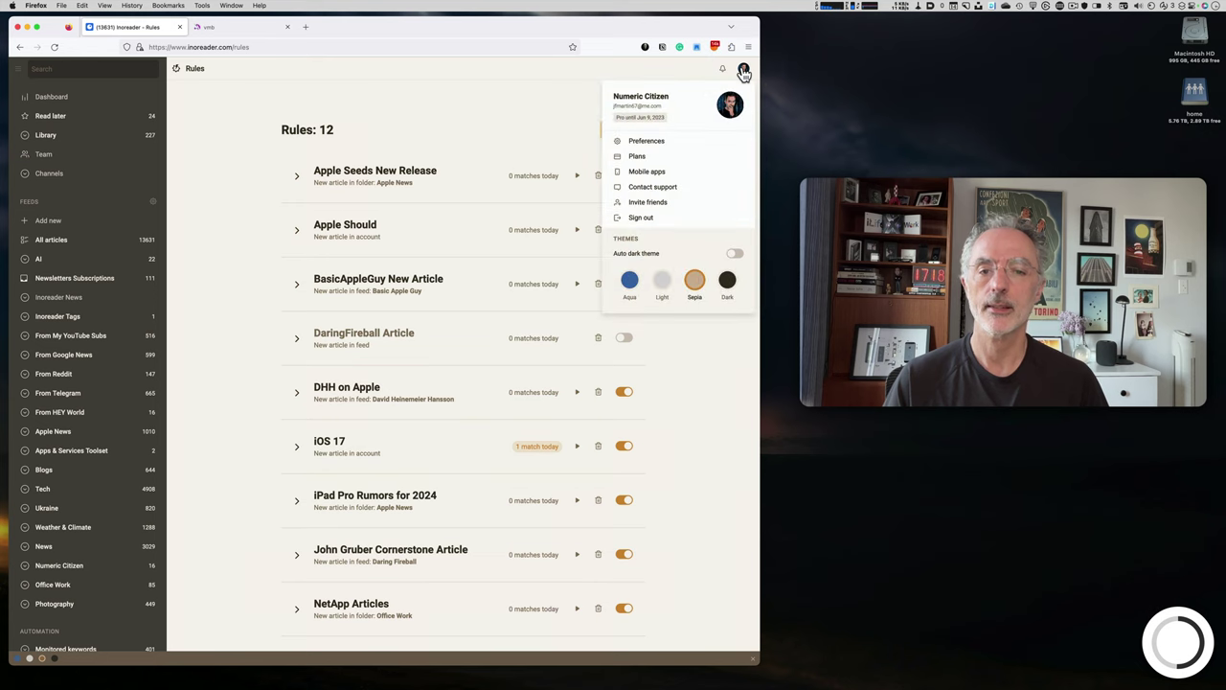
{"action": "left_click", "coordinate": [654, 141]}
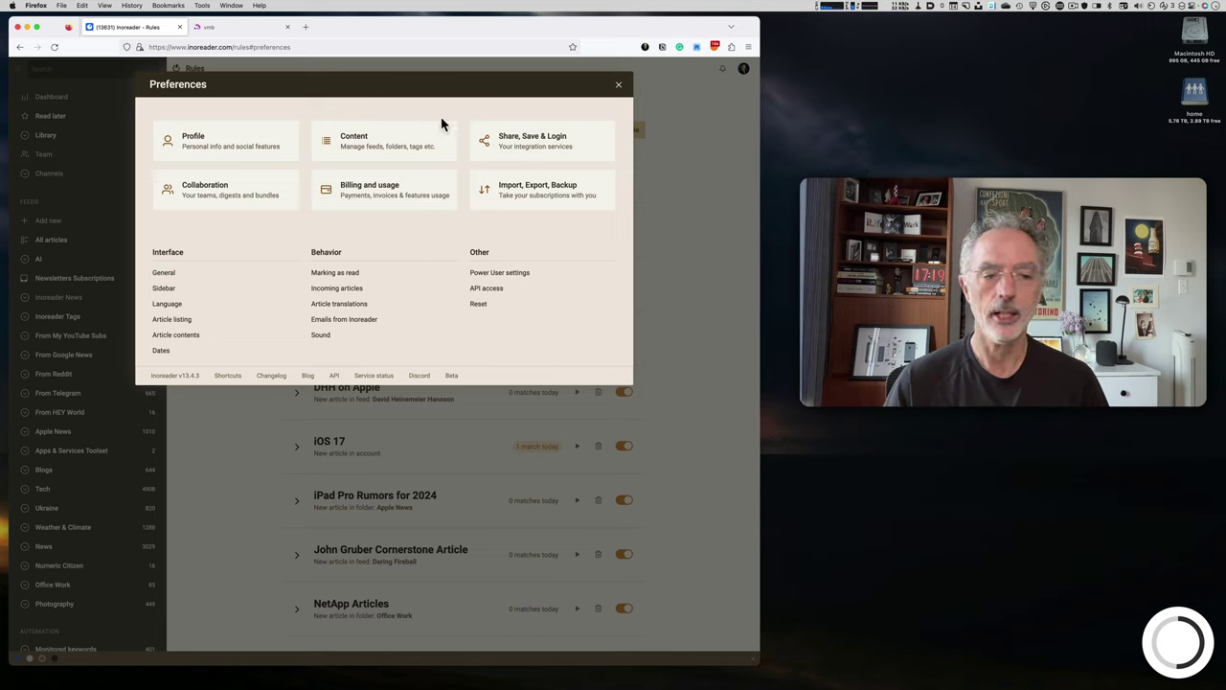
{"action": "left_click", "coordinate": [380, 198]}
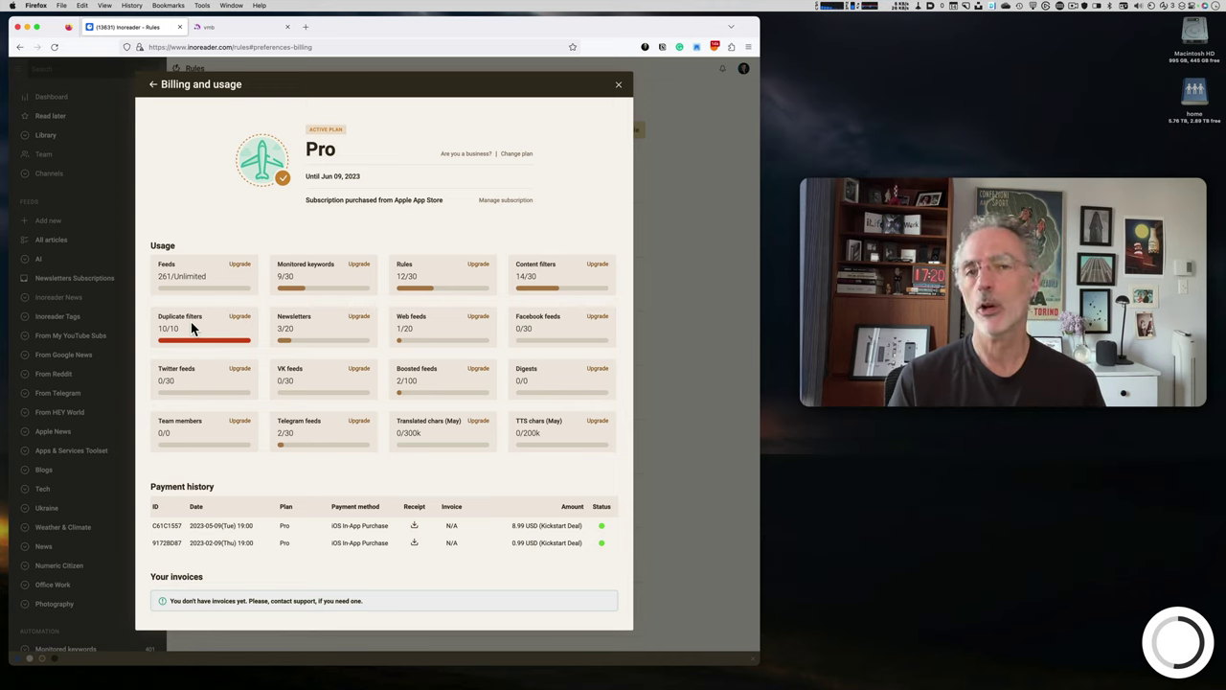
Preview the upgrade add-ons for Duplicate filters with Keyword Monitoring added, and for Translated characters, closing each offer without purchasing
{"action": "left_click", "coordinate": [240, 318]}
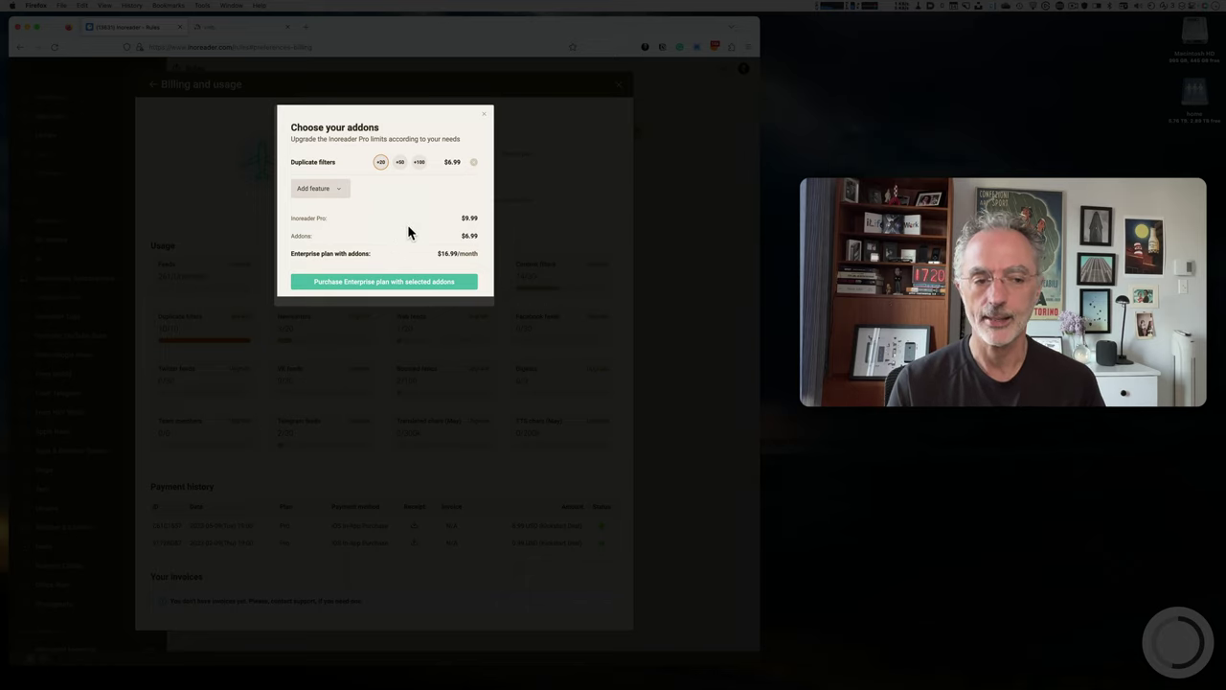
{"action": "left_click", "coordinate": [337, 188]}
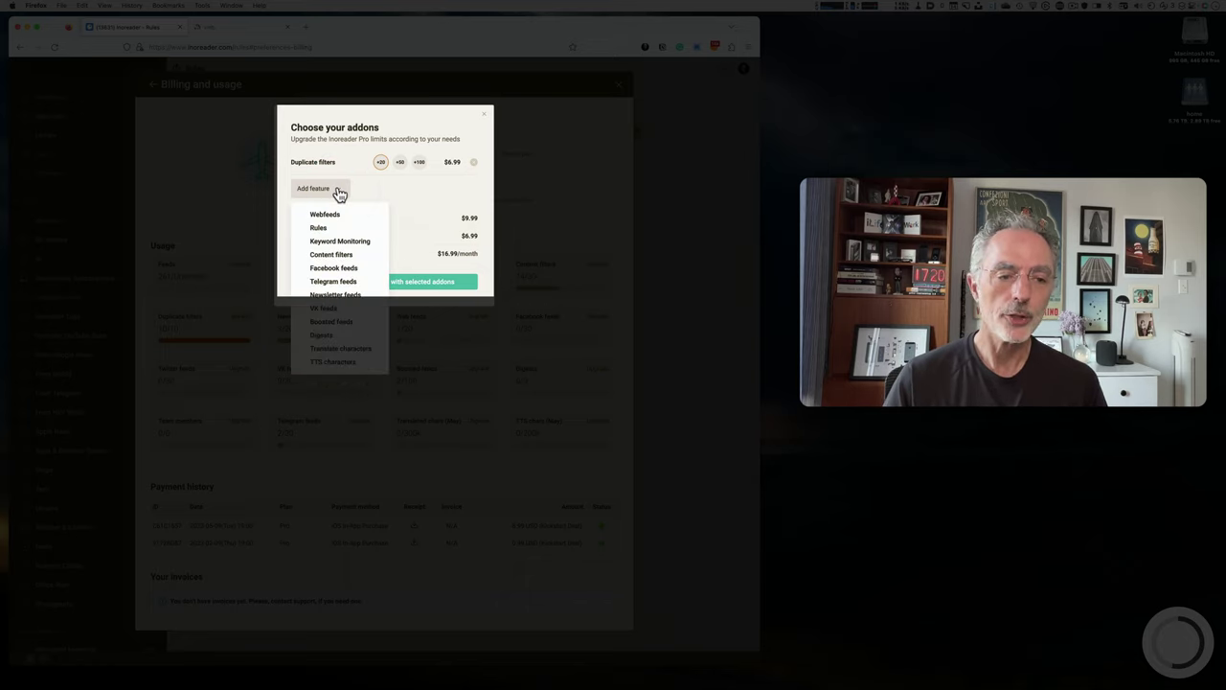
{"action": "left_click", "coordinate": [353, 243]}
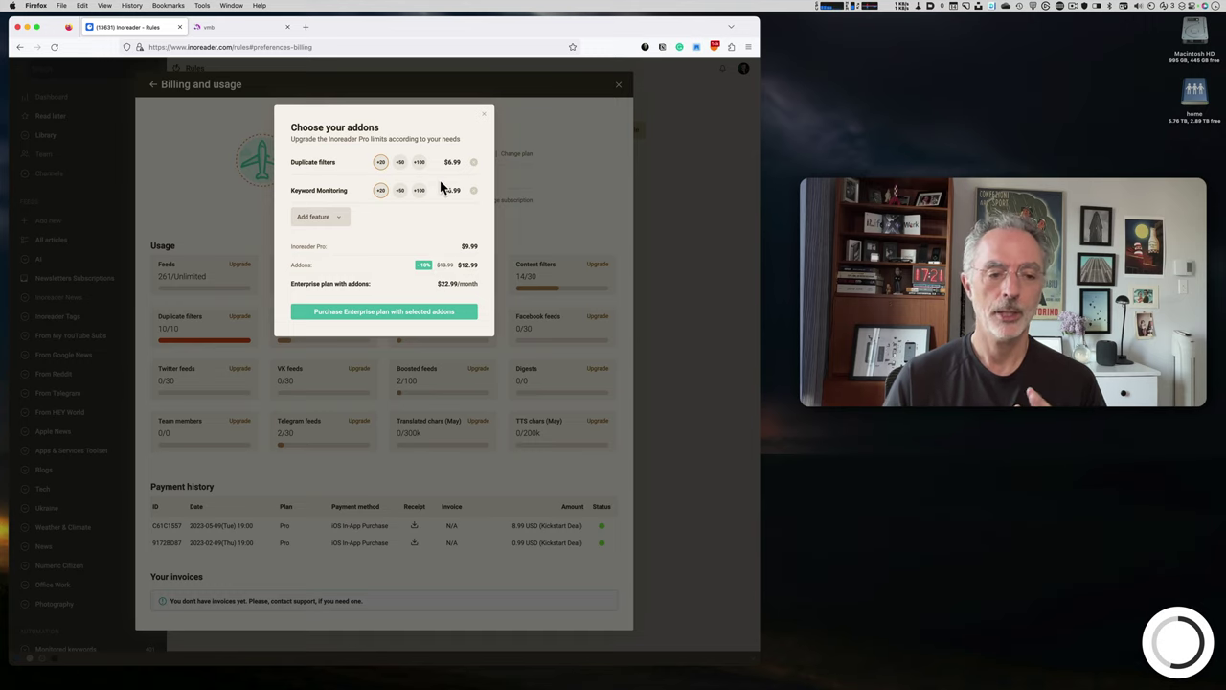
{"action": "left_click", "coordinate": [485, 114]}
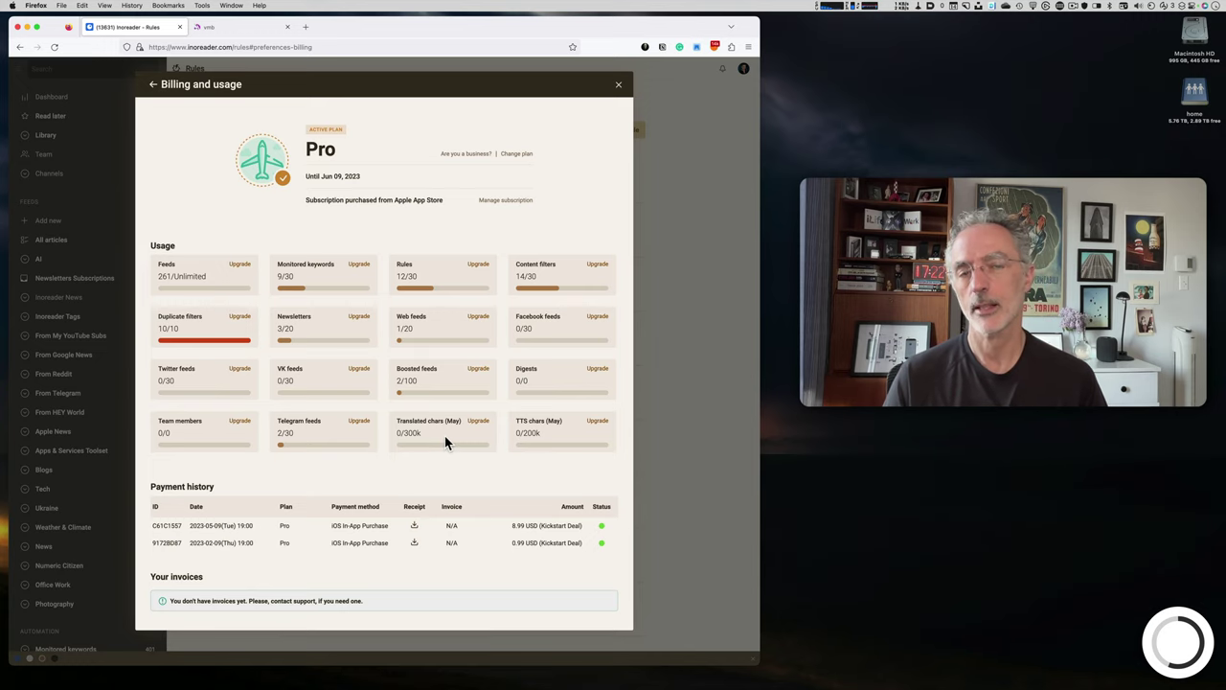
{"action": "left_click", "coordinate": [476, 421]}
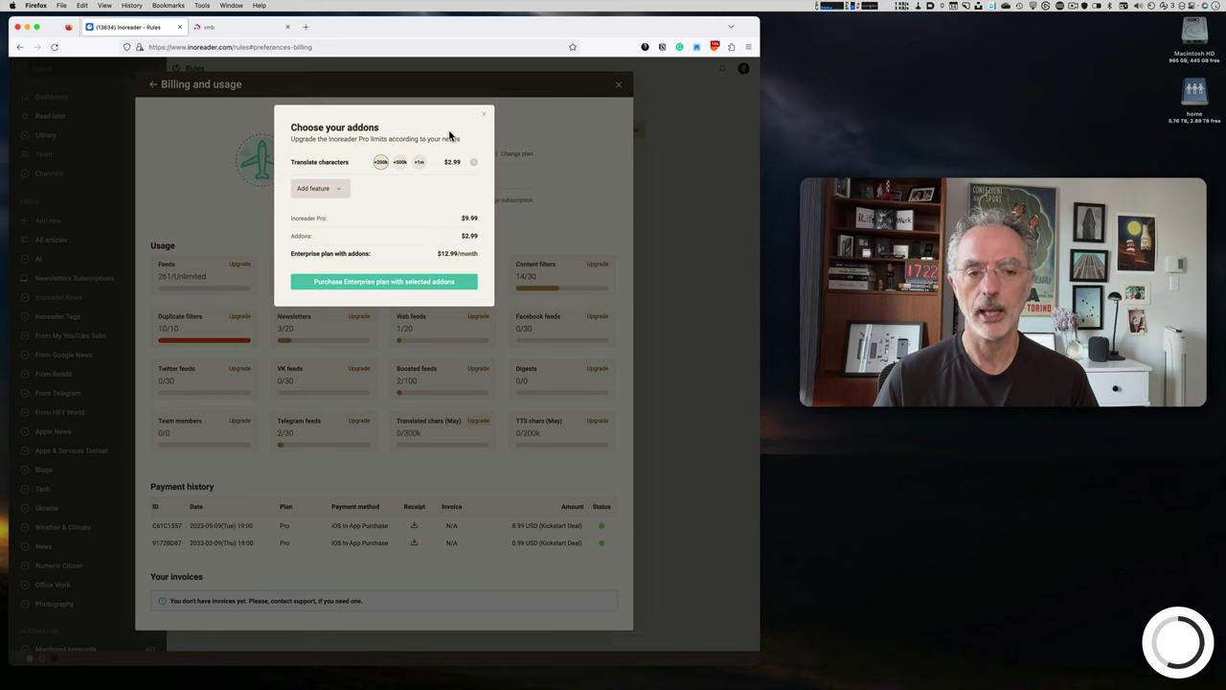
{"action": "left_click", "coordinate": [484, 115]}
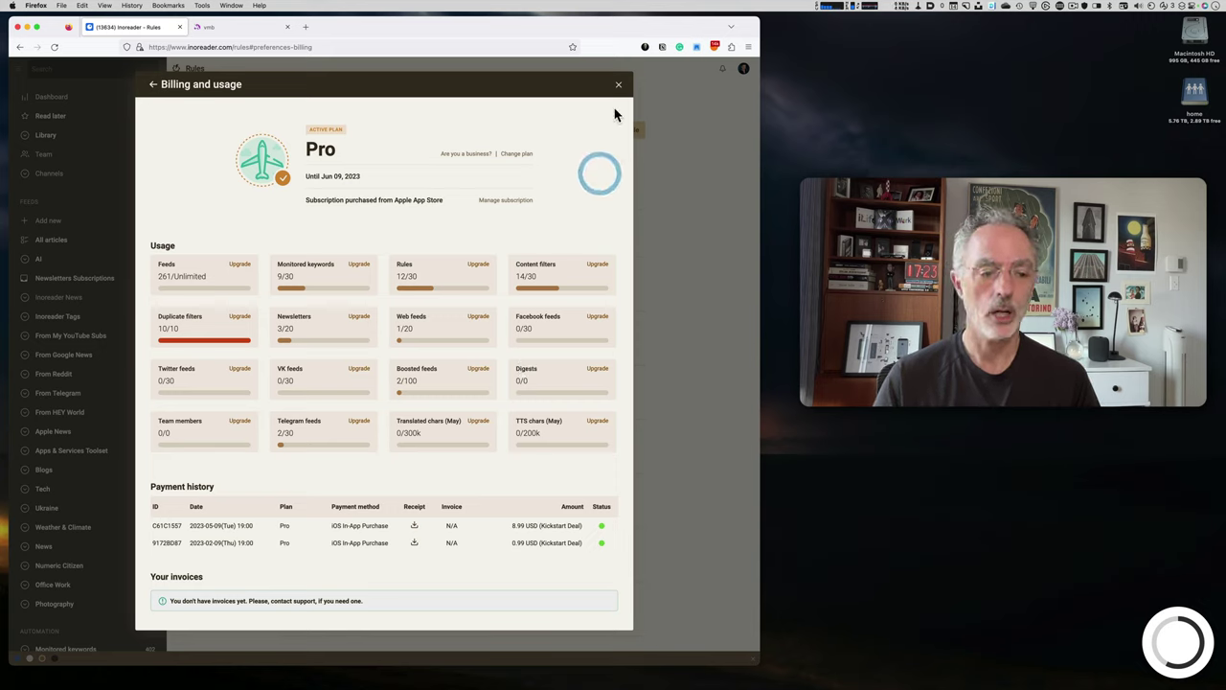
Return to the Preferences overview and highlight the Inoreader version number
{"action": "left_click", "coordinate": [152, 88]}
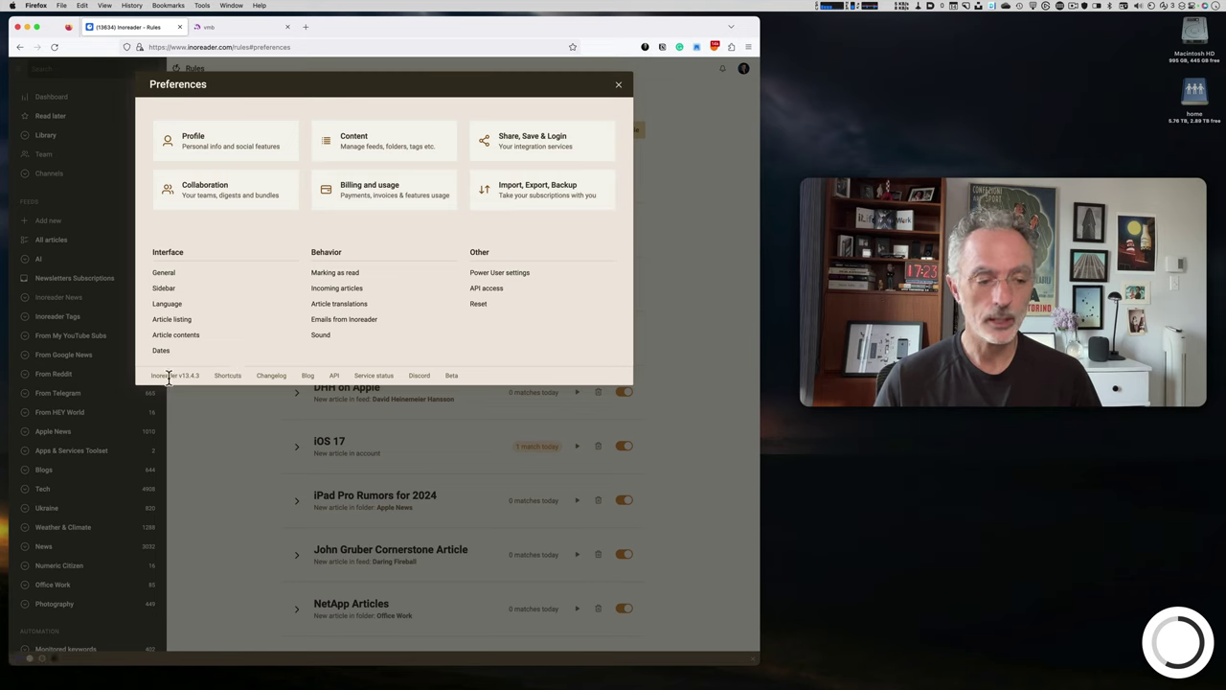
{"action": "left_click_drag", "start_coordinate": [178, 375], "coordinate": [202, 375]}
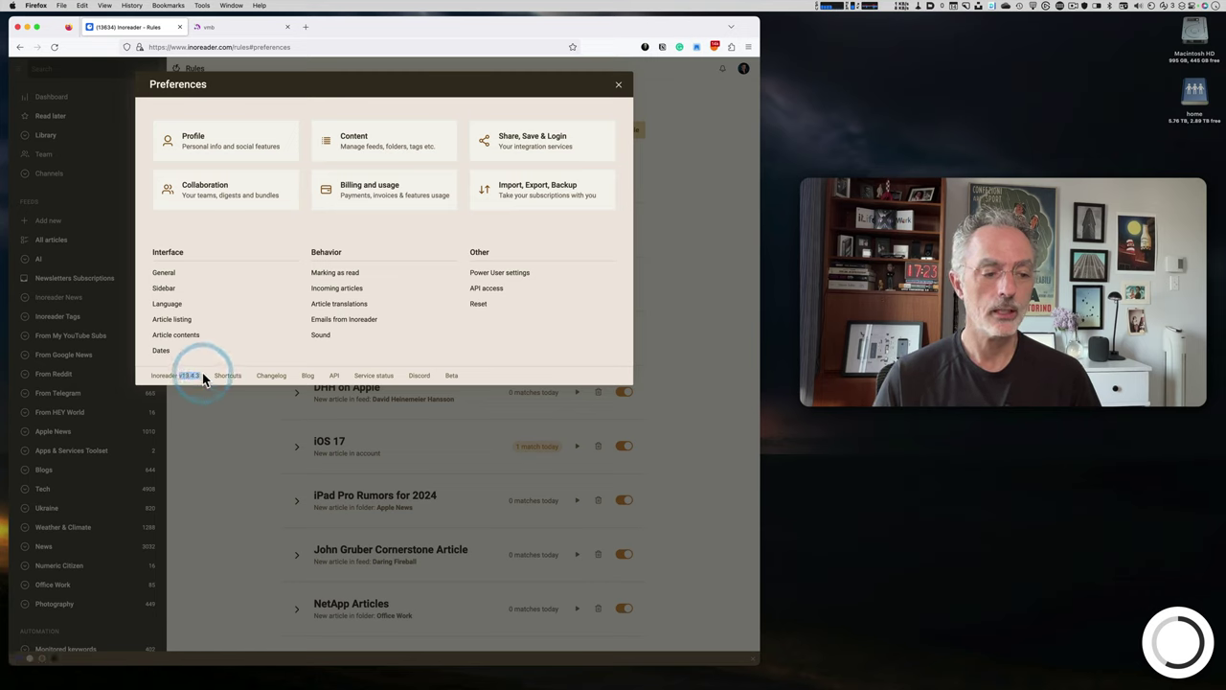
{"action": "left_click", "coordinate": [525, 376]}
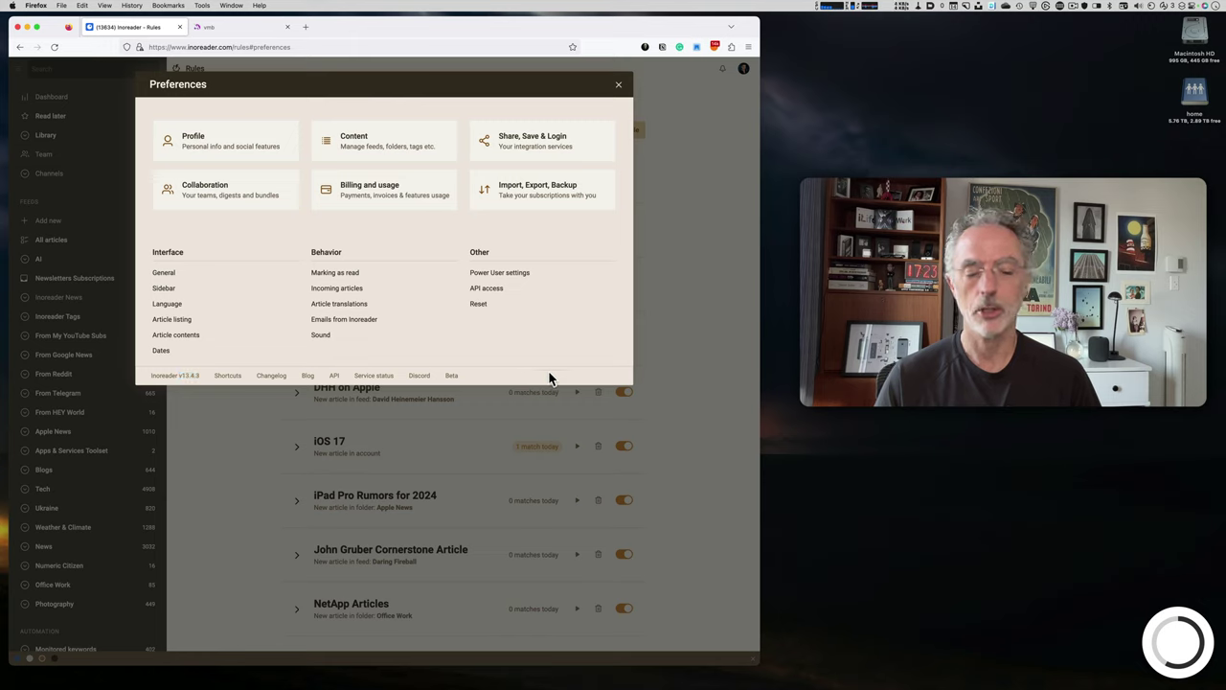
Open the Content preferences and examine the feeds list with its health, update, engagement, rule and filter details
{"action": "left_click", "coordinate": [367, 140]}
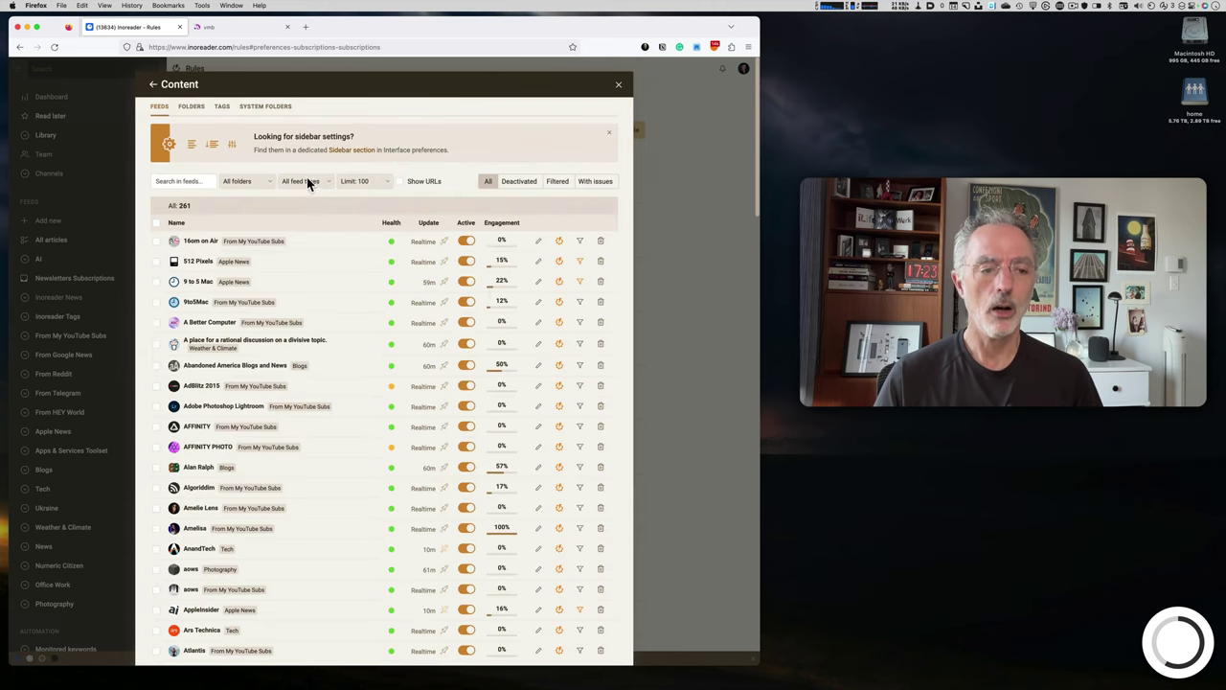
{"action": "scroll", "coordinate": [306, 186], "scroll_direction": "down", "scroll_amount": 2}
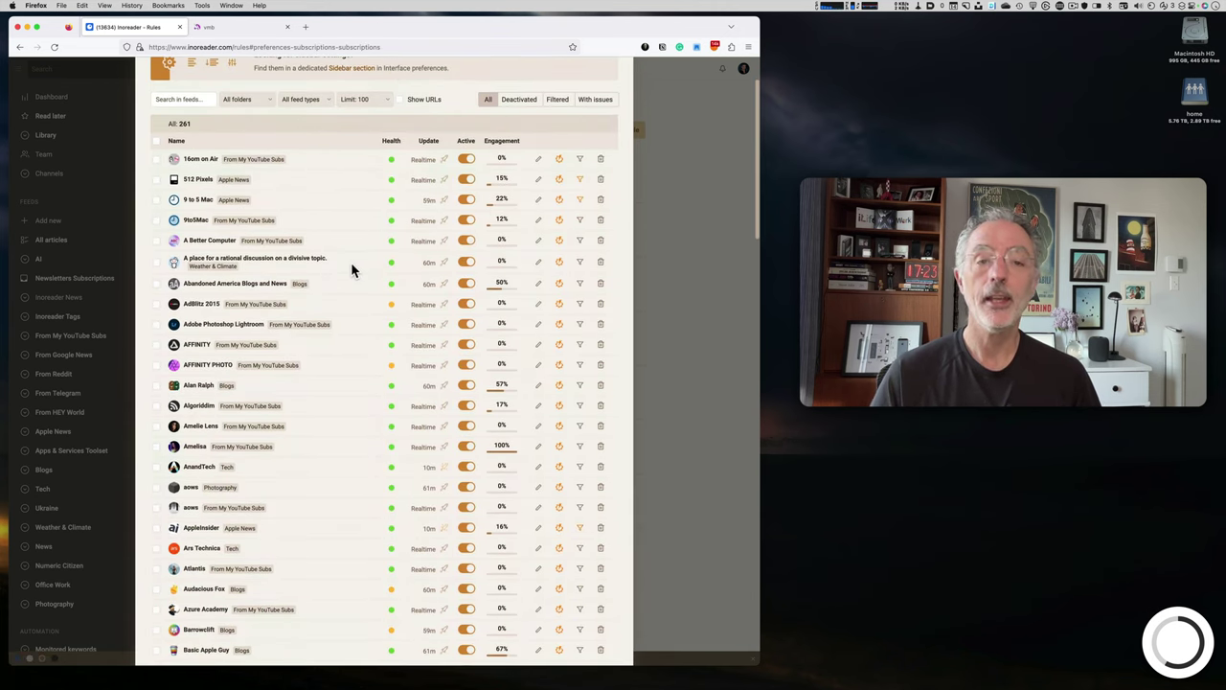
{"action": "scroll", "coordinate": [351, 264], "scroll_direction": "down", "scroll_amount": 2}
{"action": "scroll", "coordinate": [351, 263], "scroll_direction": "up", "scroll_amount": 4}
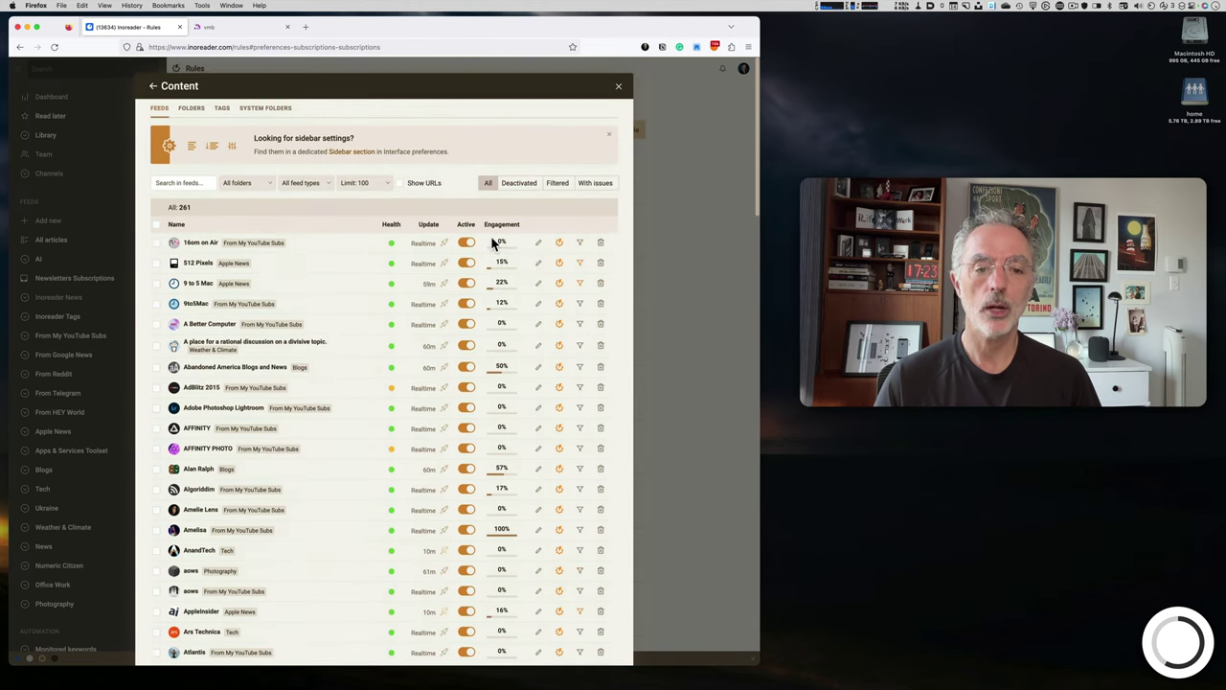
{"action": "mouse_move", "coordinate": [506, 230]}
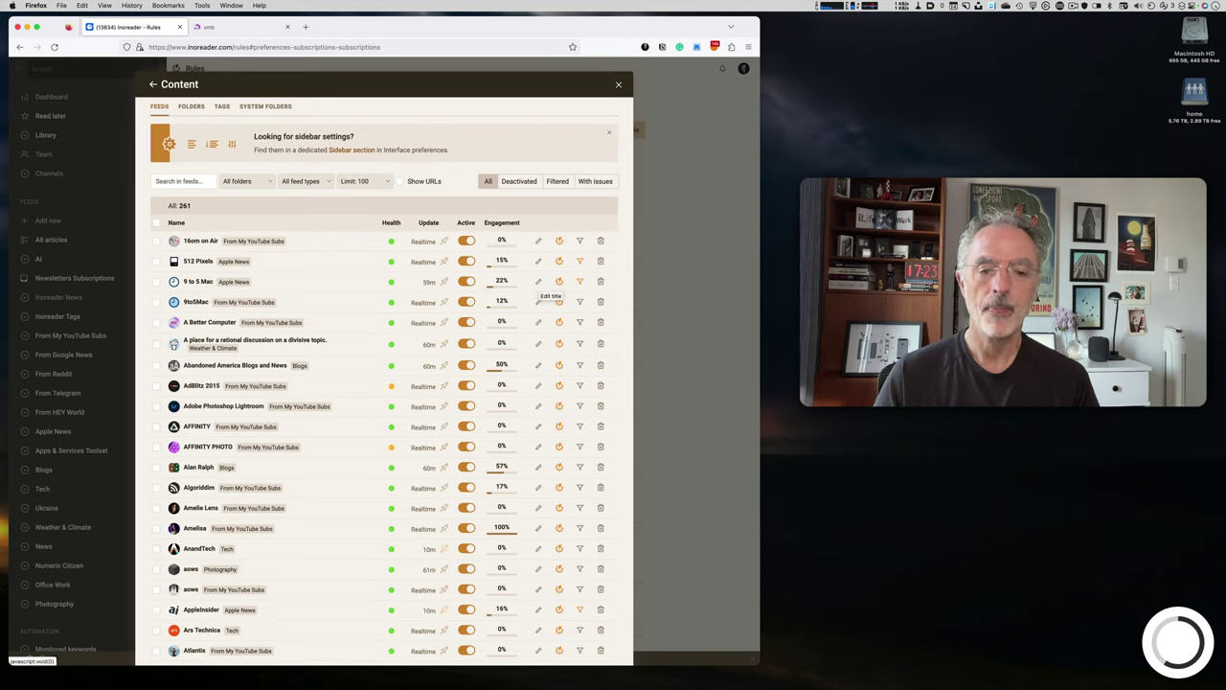
{"action": "mouse_move", "coordinate": [563, 287]}
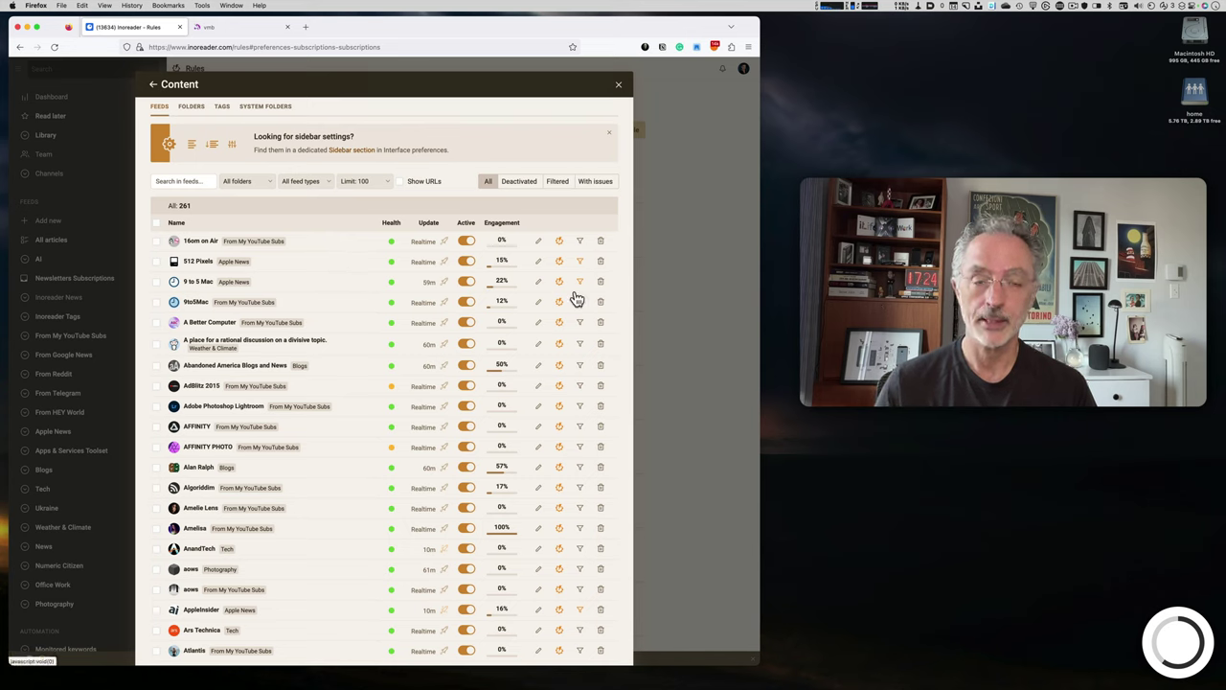
Filter the feeds list to Deactivated feeds and to feeds With issues, and check their health
{"action": "left_click", "coordinate": [518, 182]}
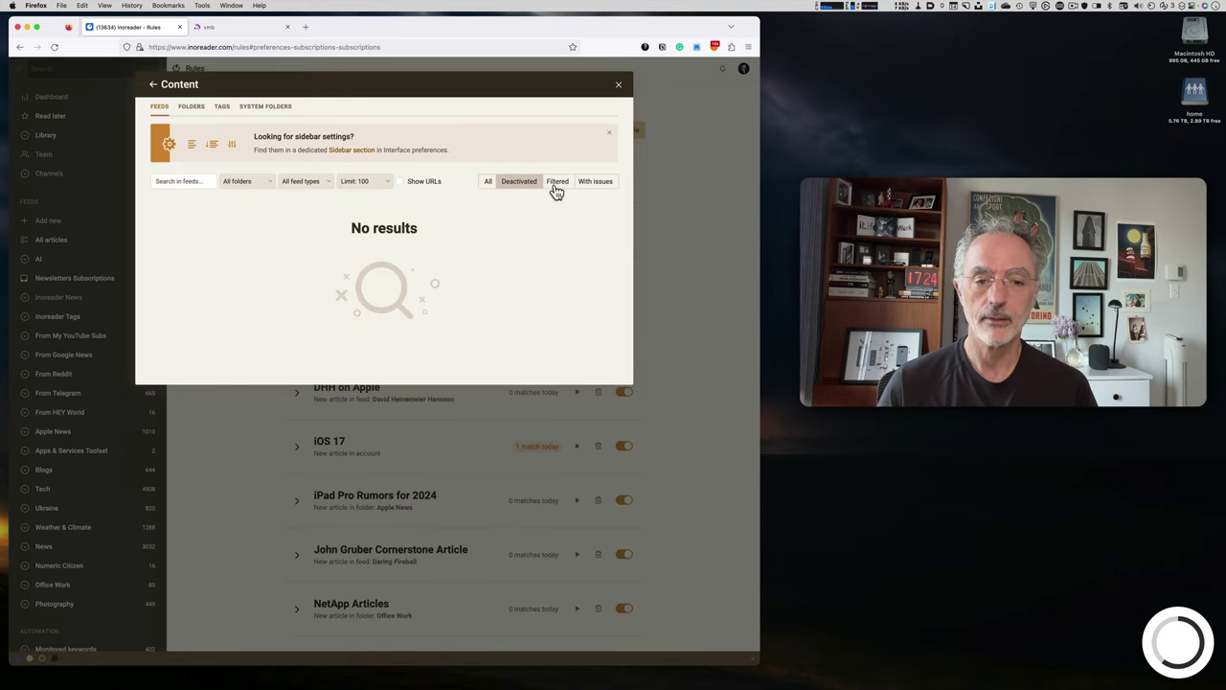
{"action": "left_click", "coordinate": [594, 184]}
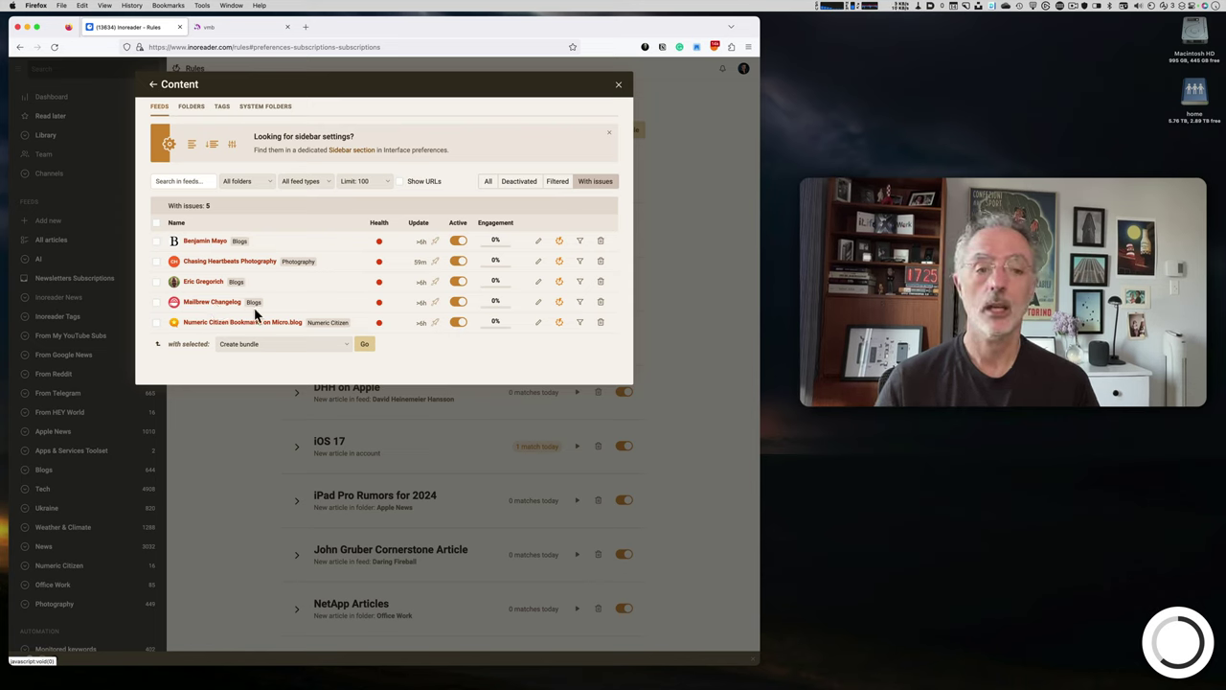
{"action": "mouse_move", "coordinate": [420, 226]}
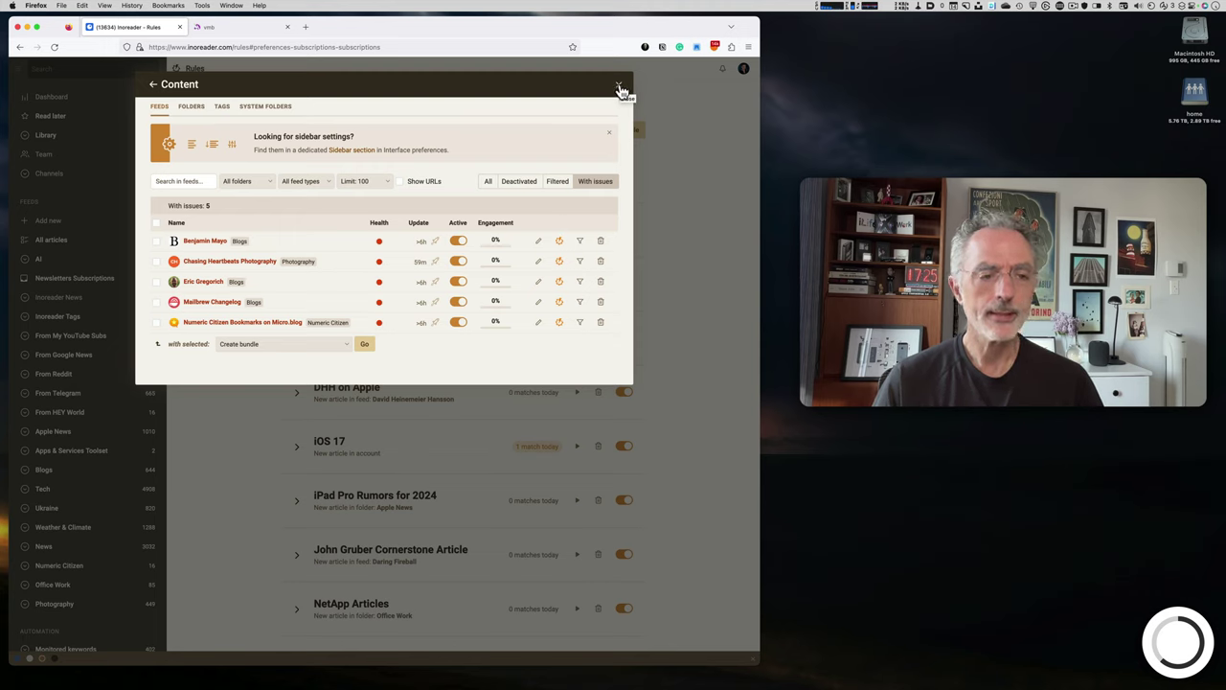
Review the output feed settings for folders, tags and system folders in the Content preferences
{"action": "left_click", "coordinate": [191, 107]}
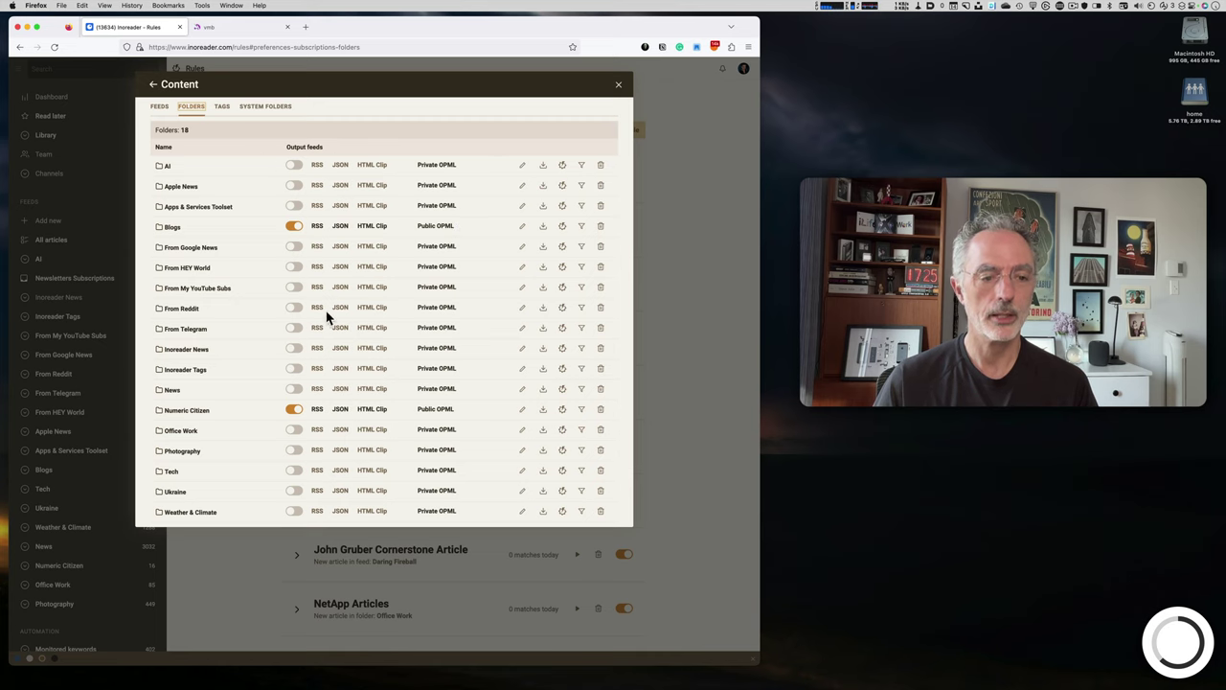
{"action": "left_click", "coordinate": [222, 108]}
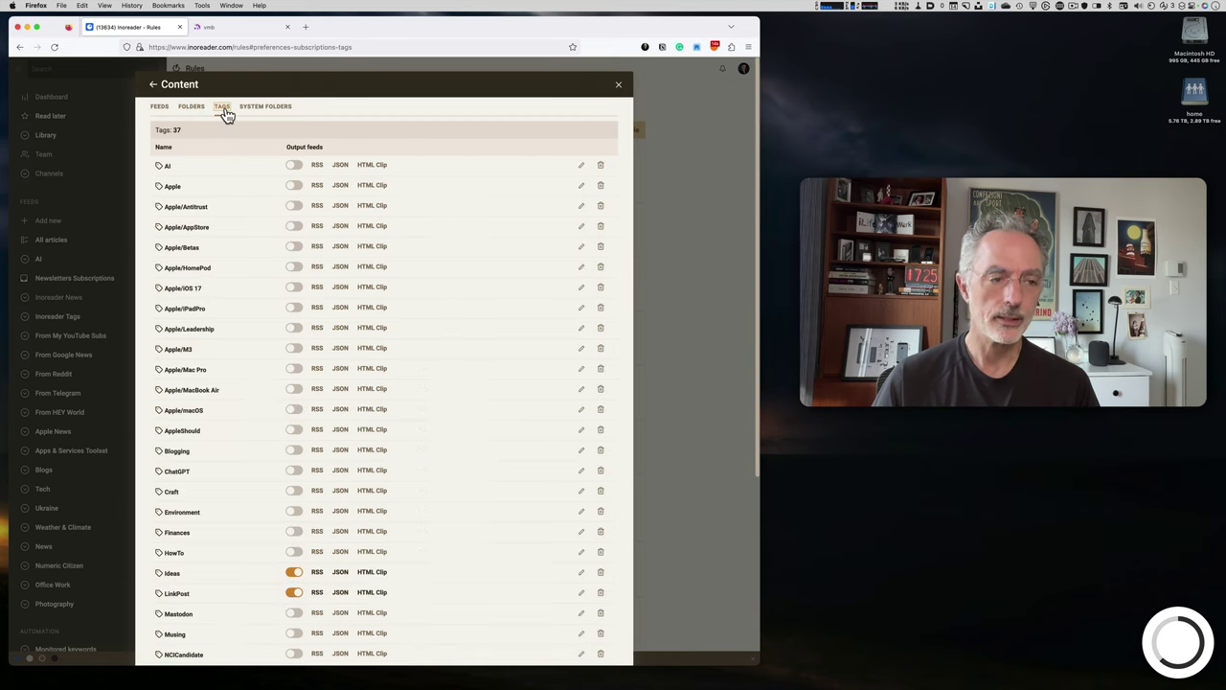
{"action": "scroll", "coordinate": [222, 267], "scroll_direction": "down", "scroll_amount": 3}
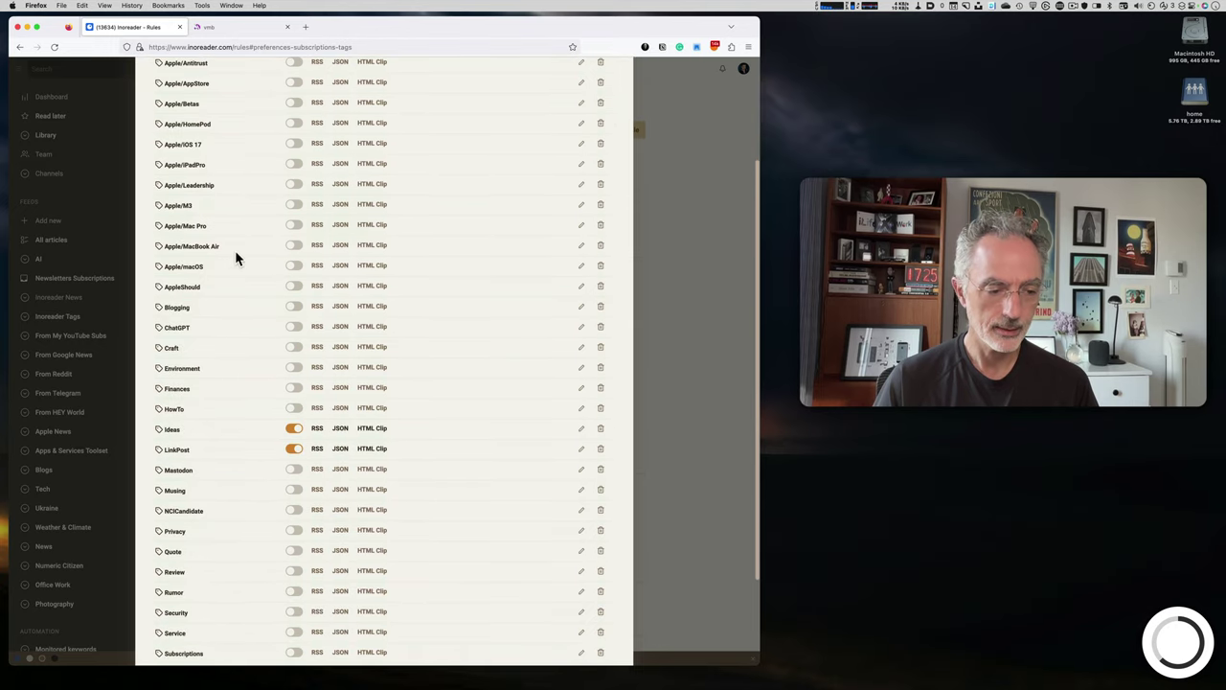
{"action": "scroll", "coordinate": [236, 260], "scroll_direction": "up", "scroll_amount": 3}
{"action": "left_click", "coordinate": [265, 106]}
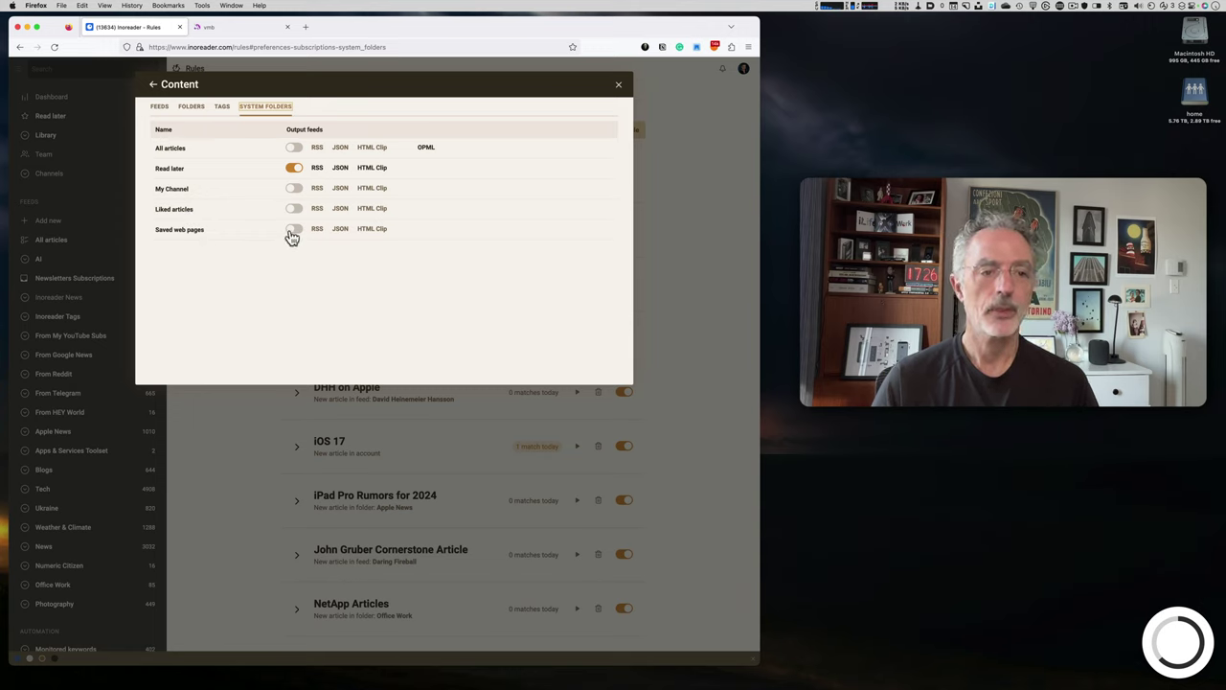
Revisit the folders and tags lists and examine the output feeds of the Ideas and LinkPost tags
{"action": "left_click", "coordinate": [198, 107]}
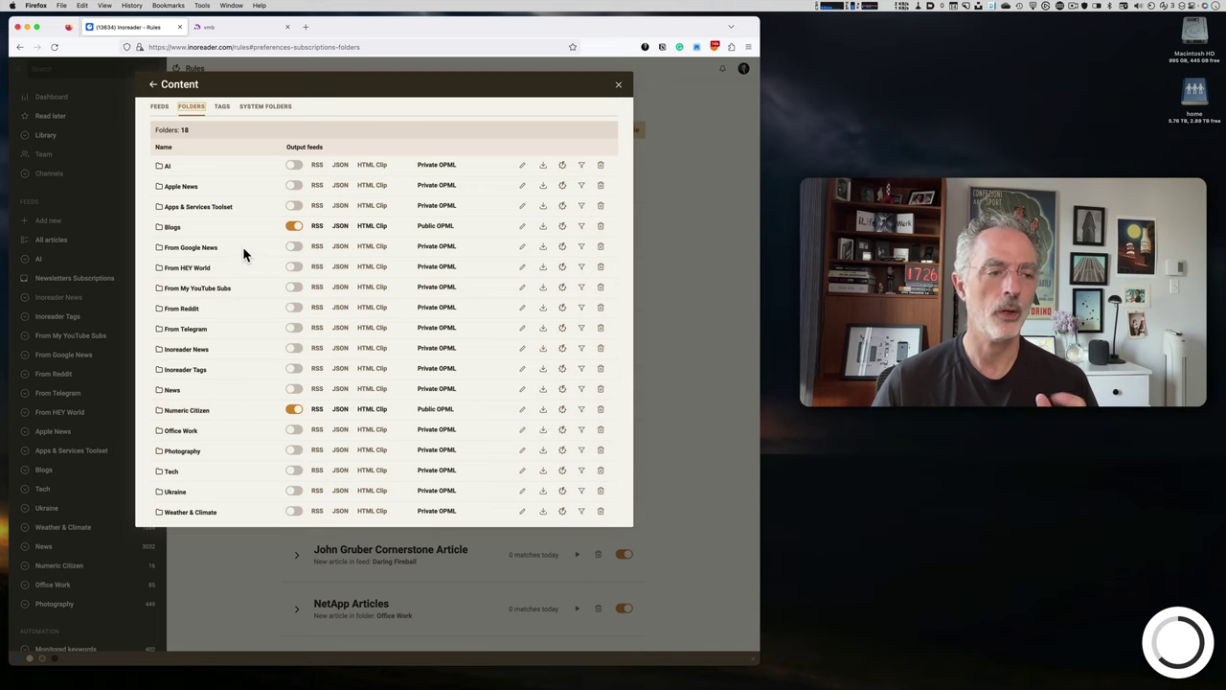
{"action": "left_click", "coordinate": [223, 108]}
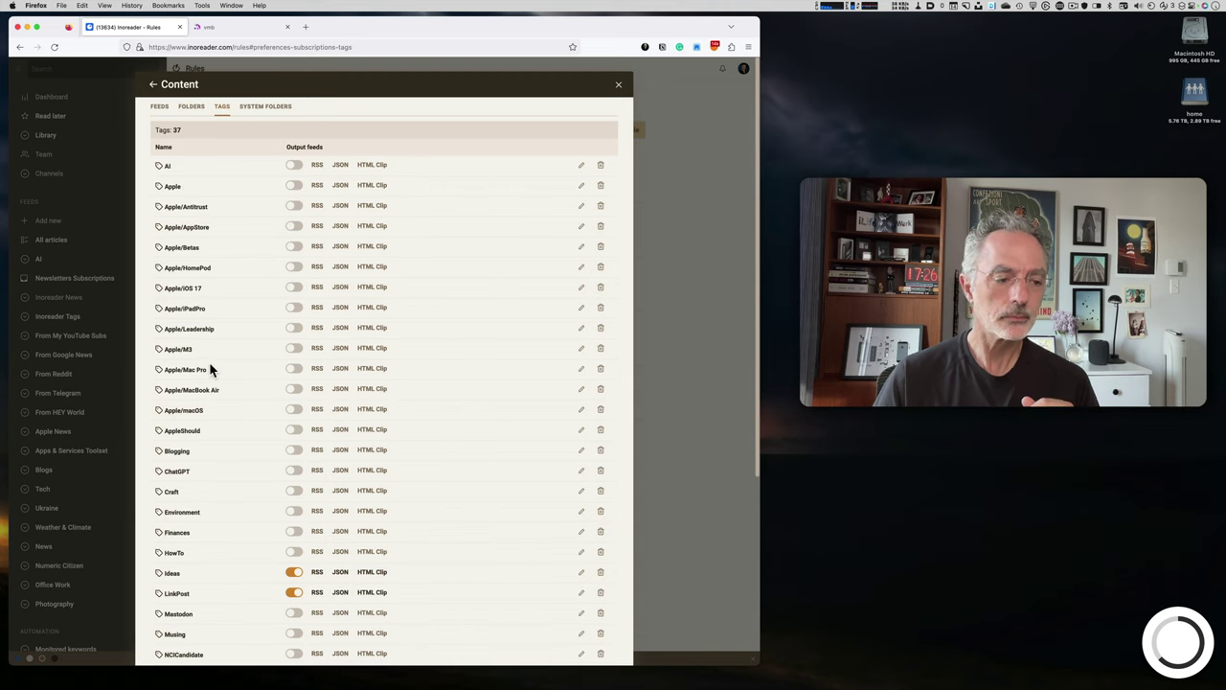
{"action": "scroll", "coordinate": [215, 431], "scroll_direction": "down", "scroll_amount": 3}
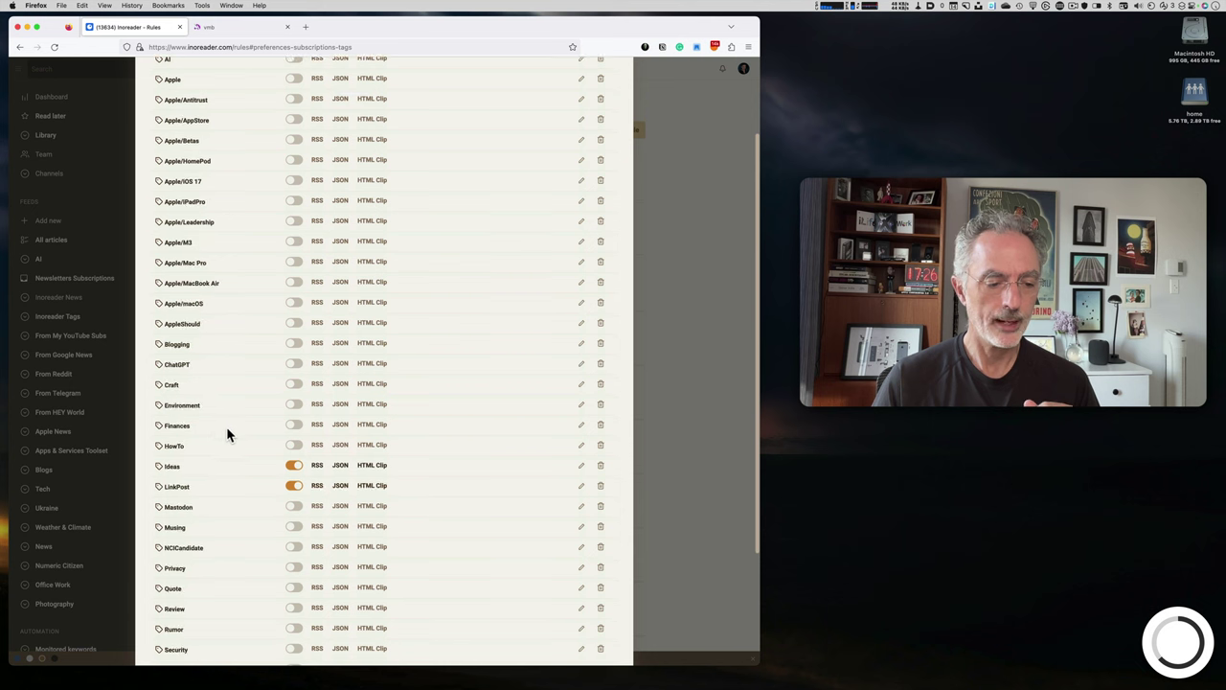
{"action": "scroll", "coordinate": [235, 445], "scroll_direction": "down", "scroll_amount": 1}
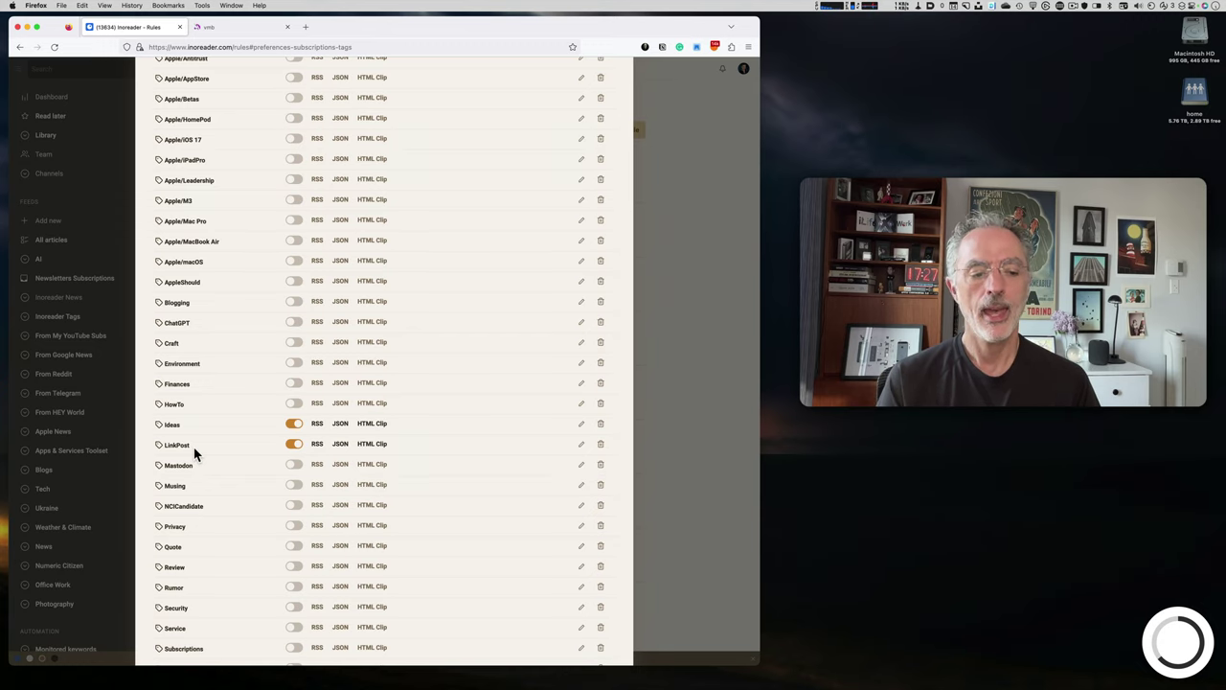
{"action": "scroll", "coordinate": [293, 447], "scroll_direction": "up", "scroll_amount": 3}
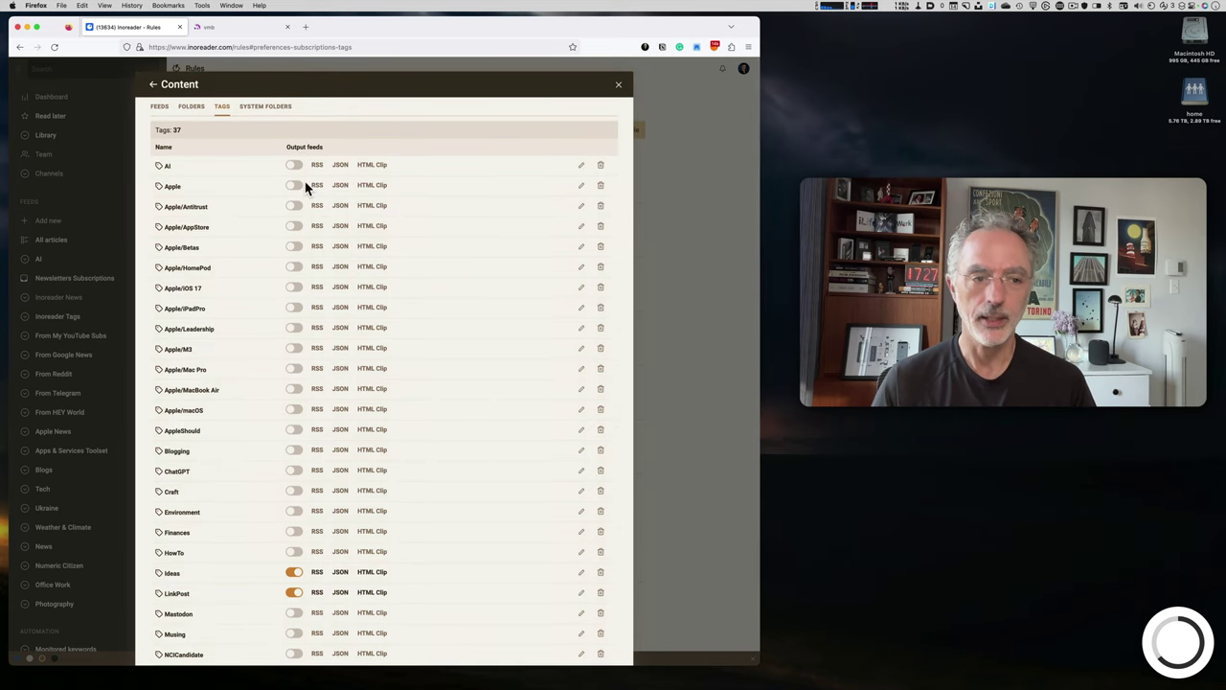
{"action": "scroll", "coordinate": [297, 310], "scroll_direction": "down", "scroll_amount": 2}
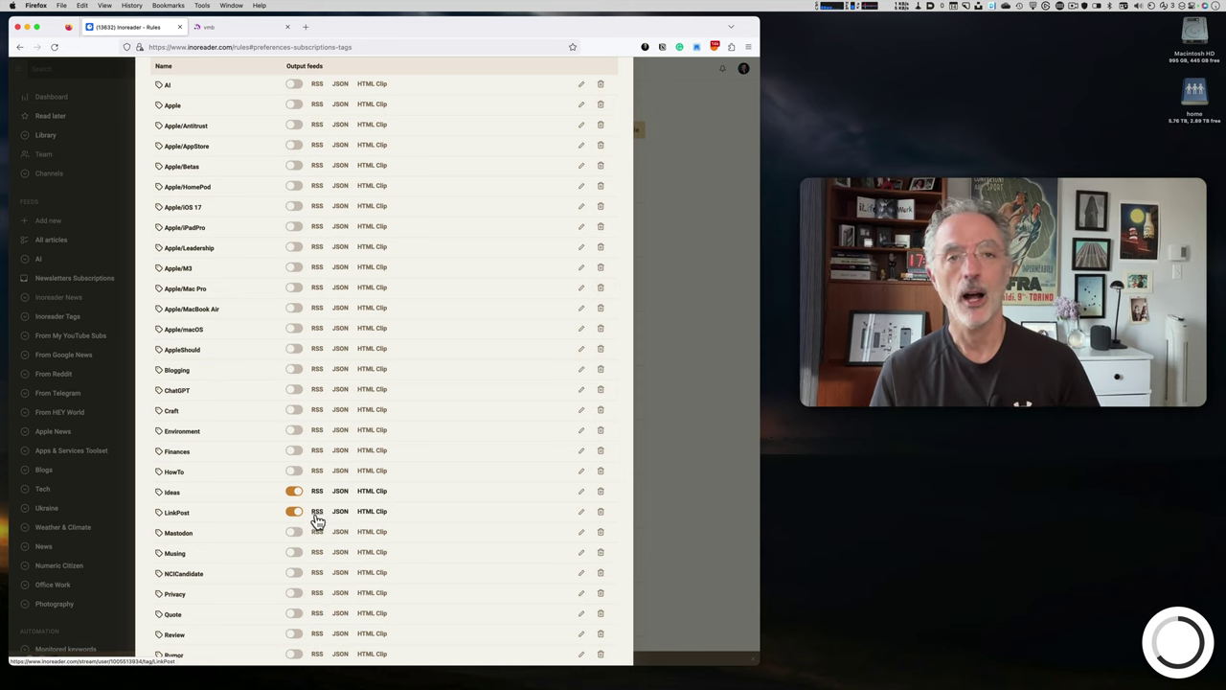
Switch to NetNewsWire to view the feeds coming from Inoreader
{"action": "key", "text": "super+Tab"}
{"action": "key", "text": "Tab"}
{"action": "key", "text": "Tab"}
{"action": "key", "text": "Tab"}
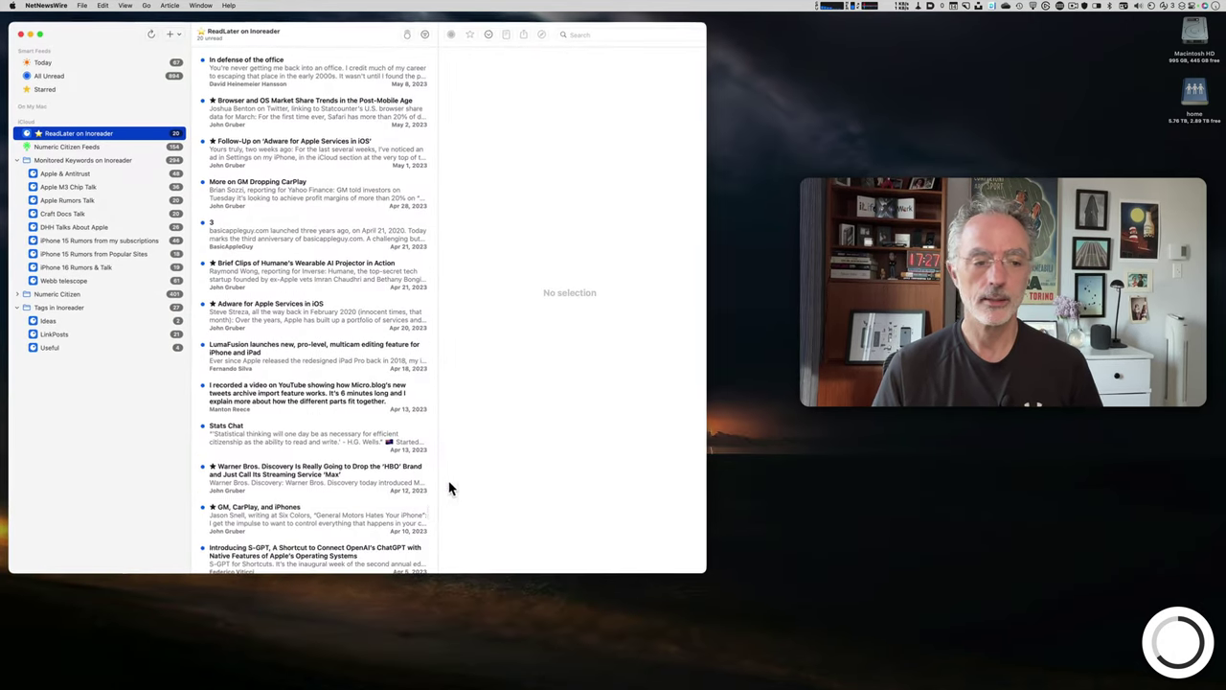
View the LinkPosts feed in the Tags in Inoreader folder and read its article "Life Expectancy in the US is All Over the Place"
{"action": "left_click", "coordinate": [50, 308]}
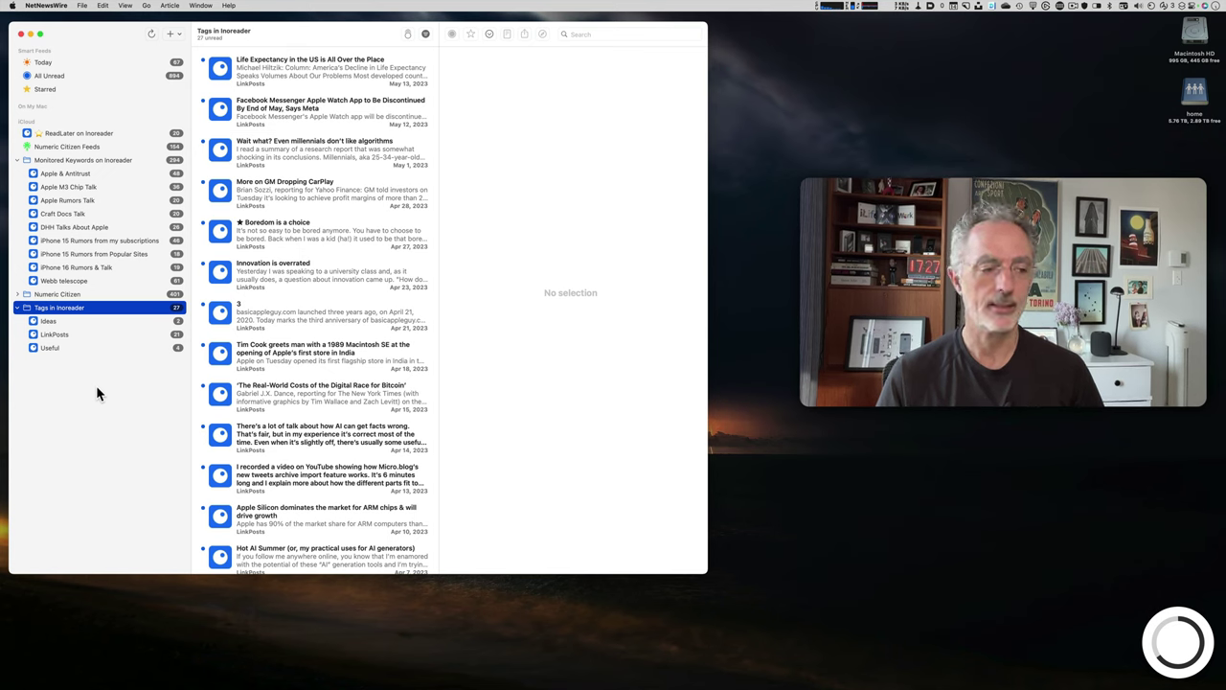
{"action": "left_click", "coordinate": [69, 336]}
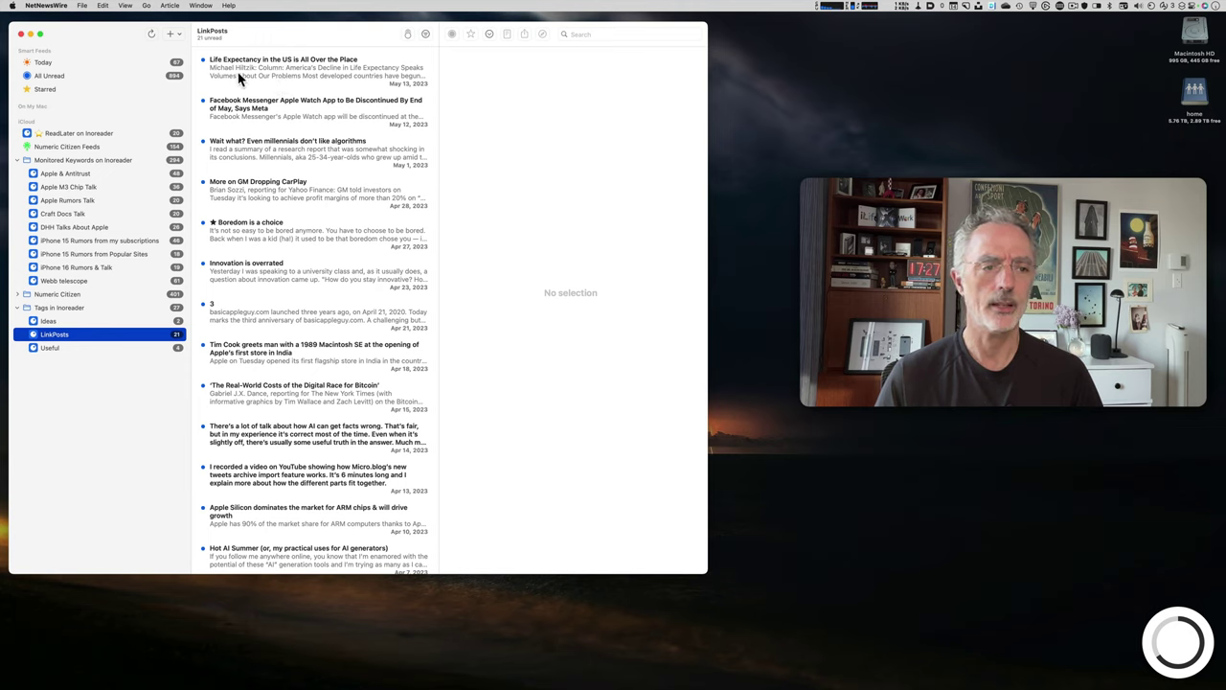
{"action": "left_click", "coordinate": [308, 74]}
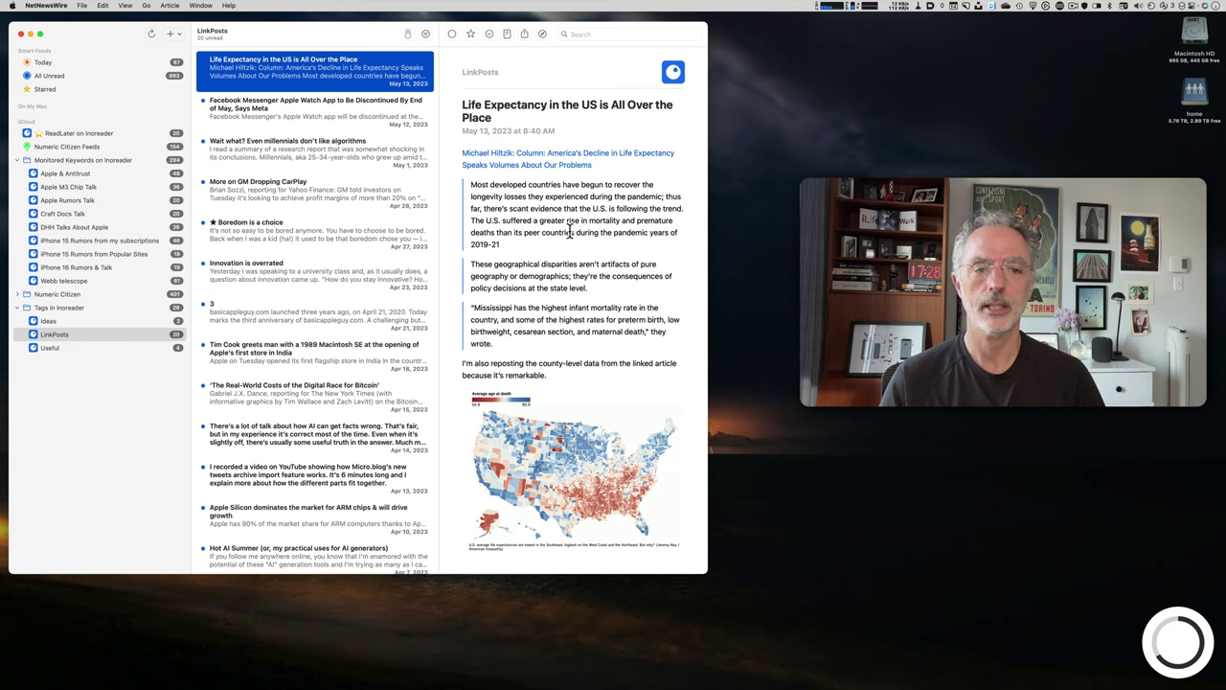
{"action": "scroll", "coordinate": [568, 234], "scroll_direction": "down", "scroll_amount": 1}
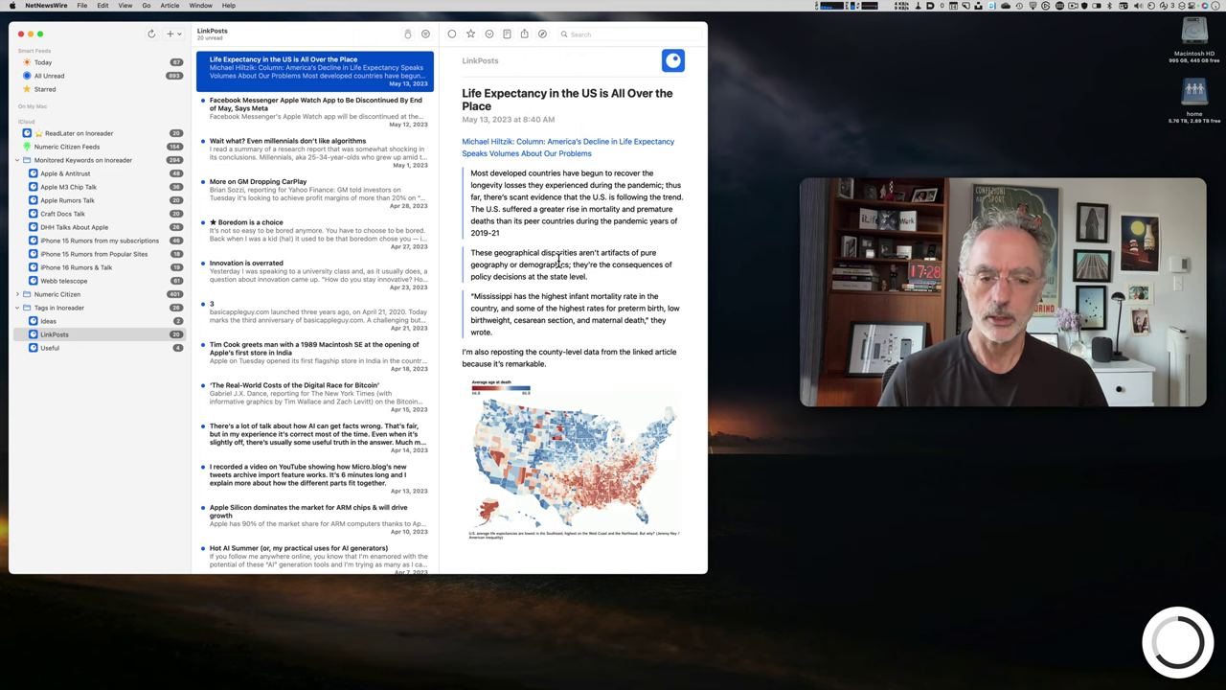
{"action": "scroll", "coordinate": [560, 249], "scroll_direction": "down", "scroll_amount": 1}
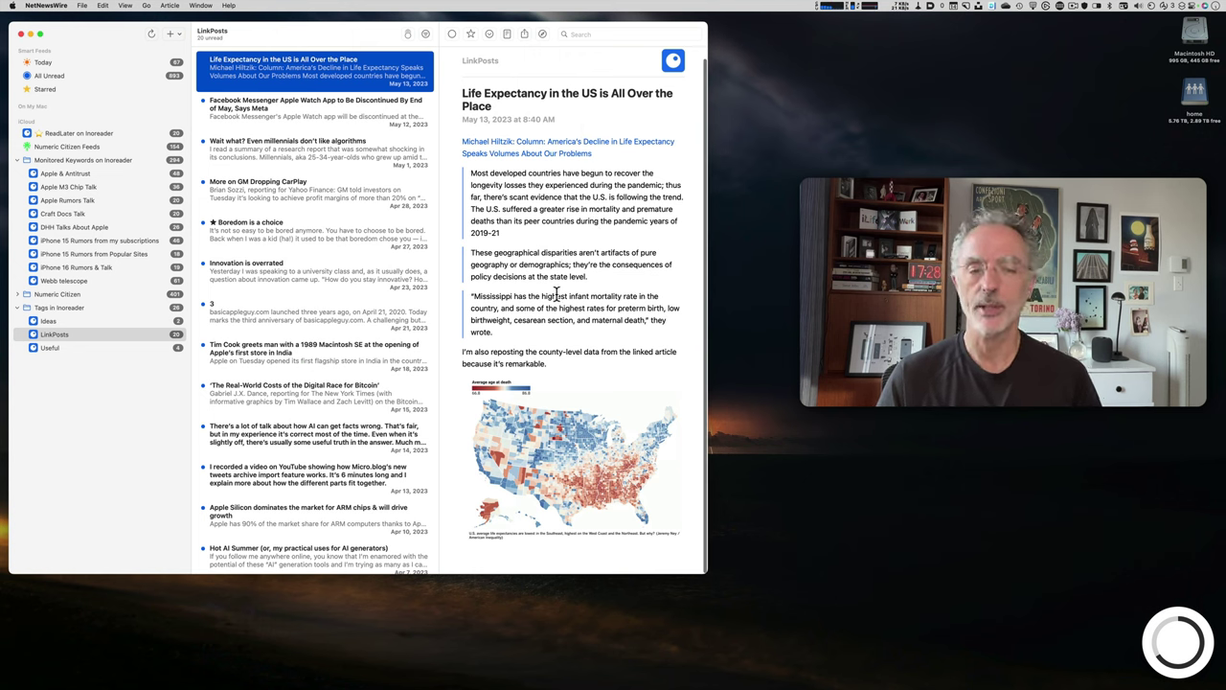
Mark the article "Life Expectancy in the US is All Over the Place" as unread
{"action": "left_click", "coordinate": [311, 81]}
{"action": "right_click", "coordinate": [311, 77]}
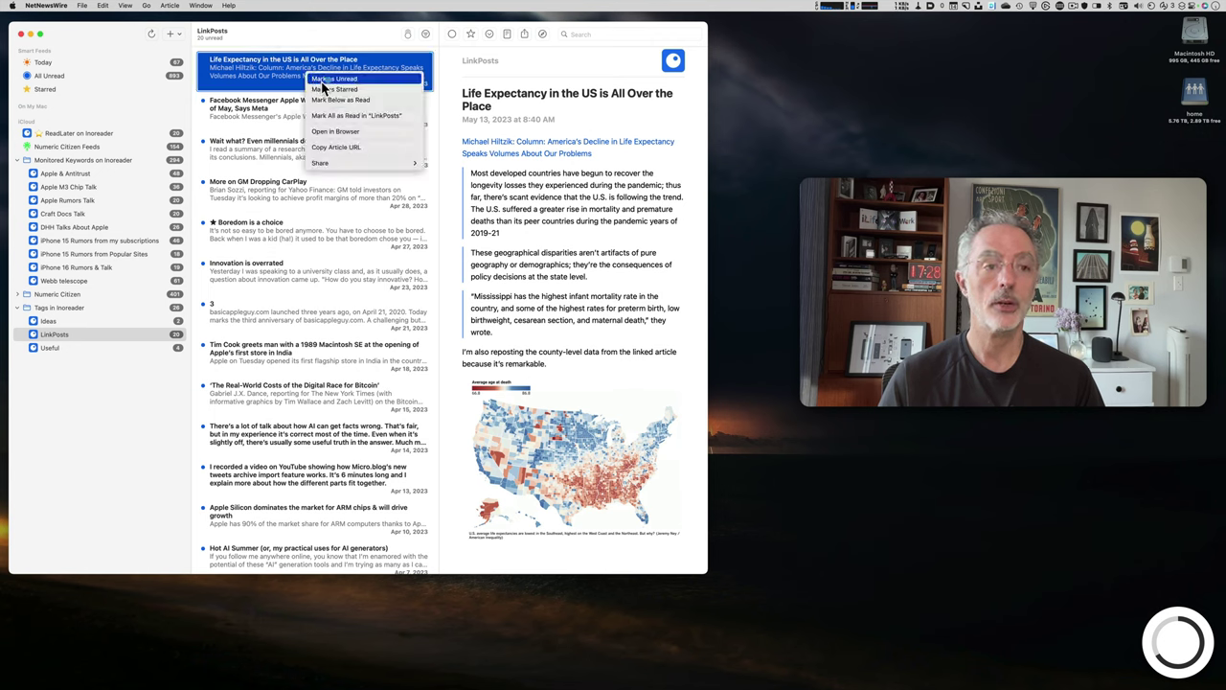
{"action": "left_click", "coordinate": [328, 85]}
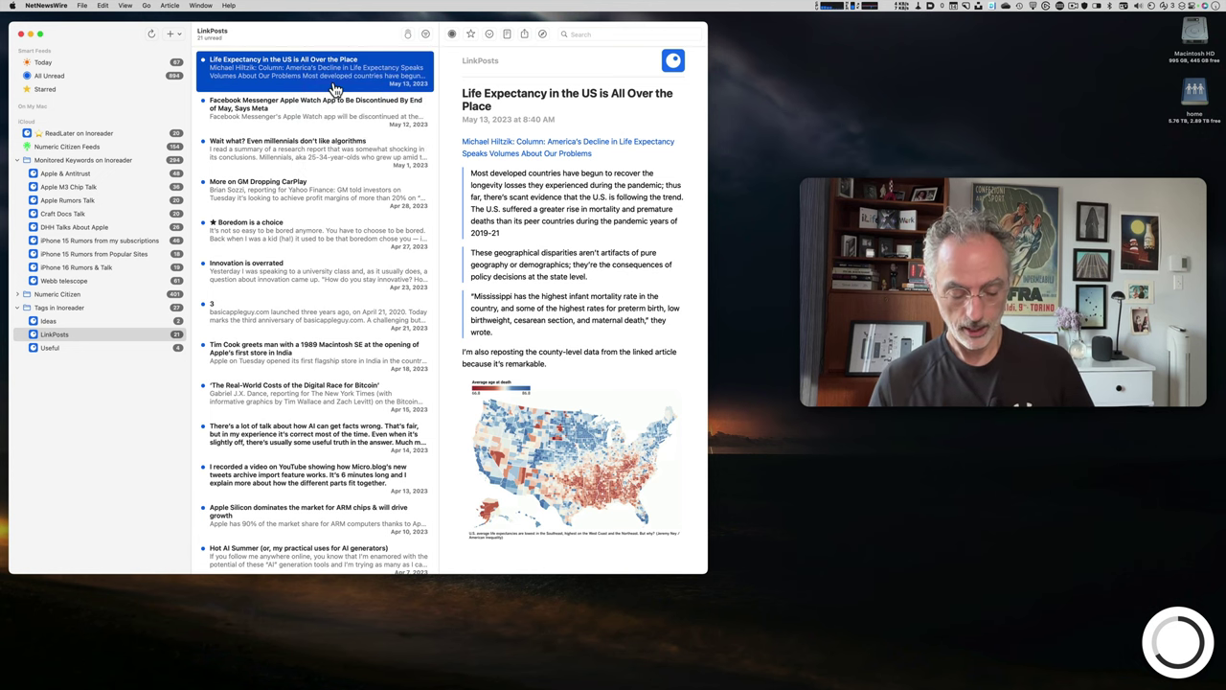
Switch to Inoreader in Firefox and review which tags have output feeds enabled, from Ideas and LinkPost down to Useful
{"action": "key", "text": "super+Tab"}
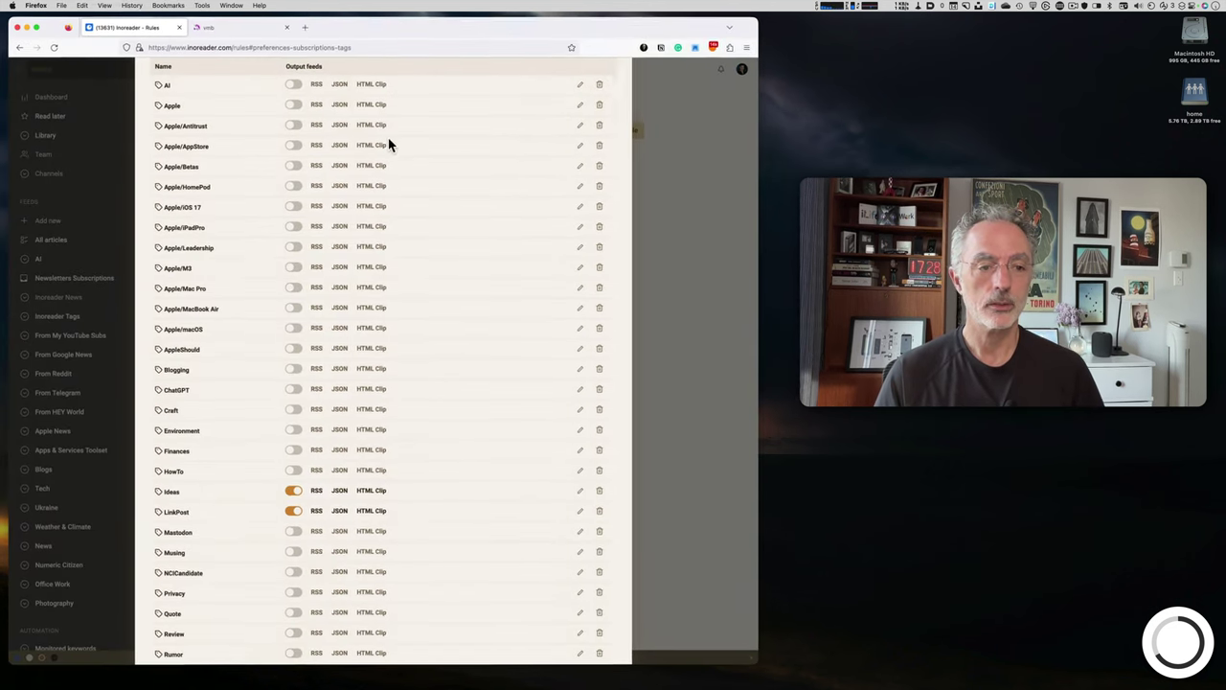
{"action": "scroll", "coordinate": [264, 340], "scroll_direction": "up", "scroll_amount": 1}
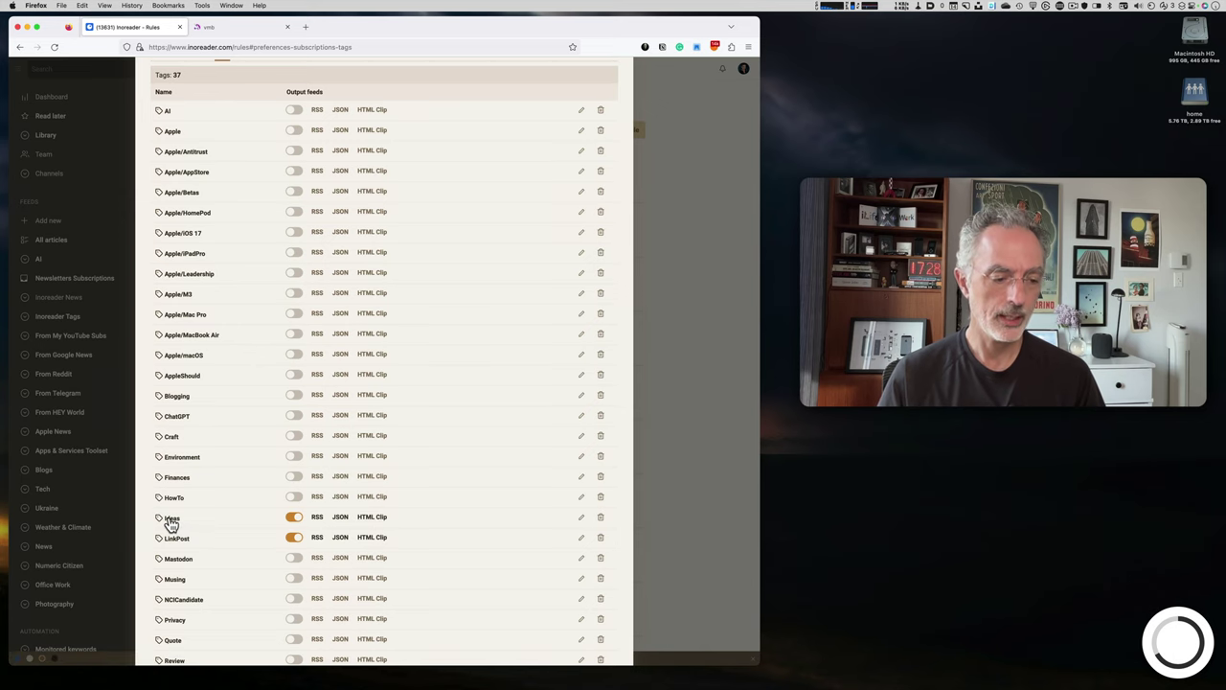
{"action": "scroll", "coordinate": [207, 529], "scroll_direction": "down", "scroll_amount": 5}
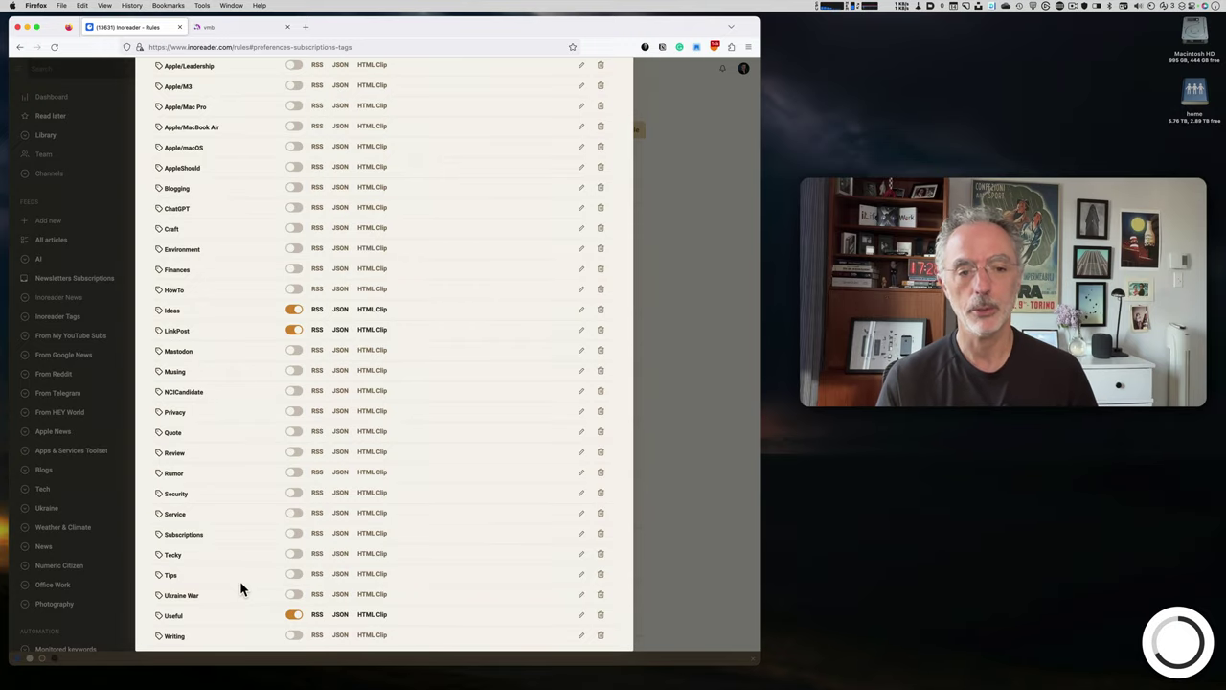
Switch to NetNewsWire and view the articles in the Useful and Ideas tag feeds
{"action": "key", "text": "super+Tab"}
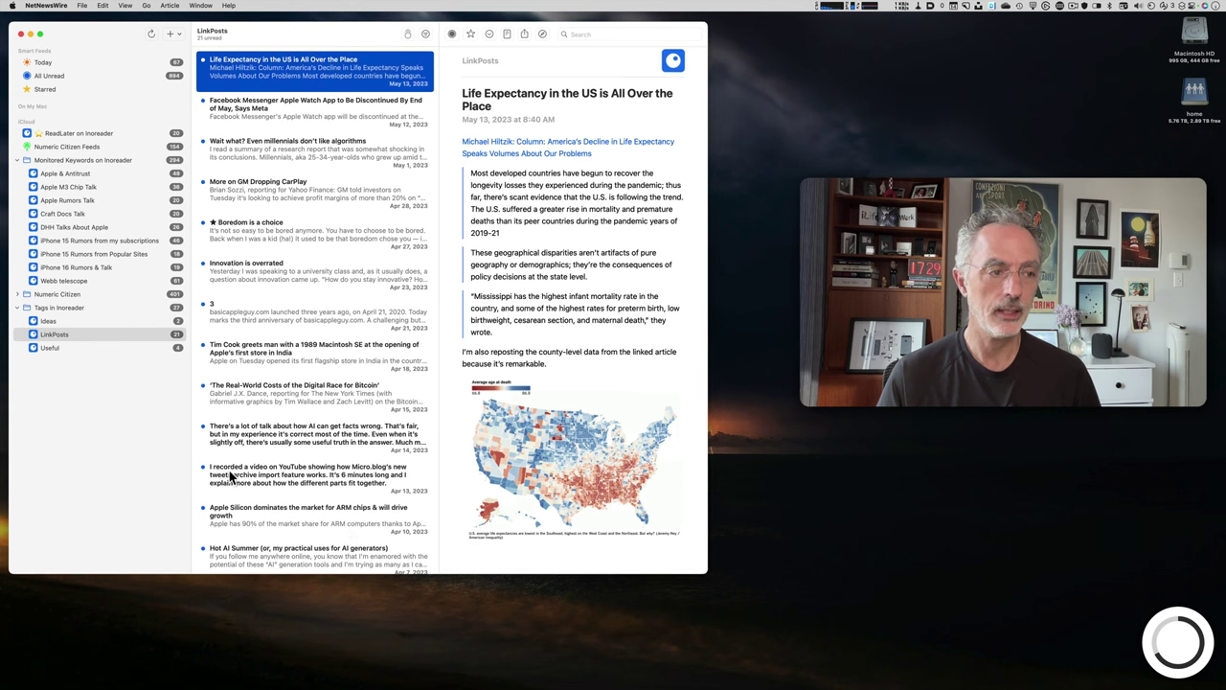
{"action": "left_click", "coordinate": [78, 348]}
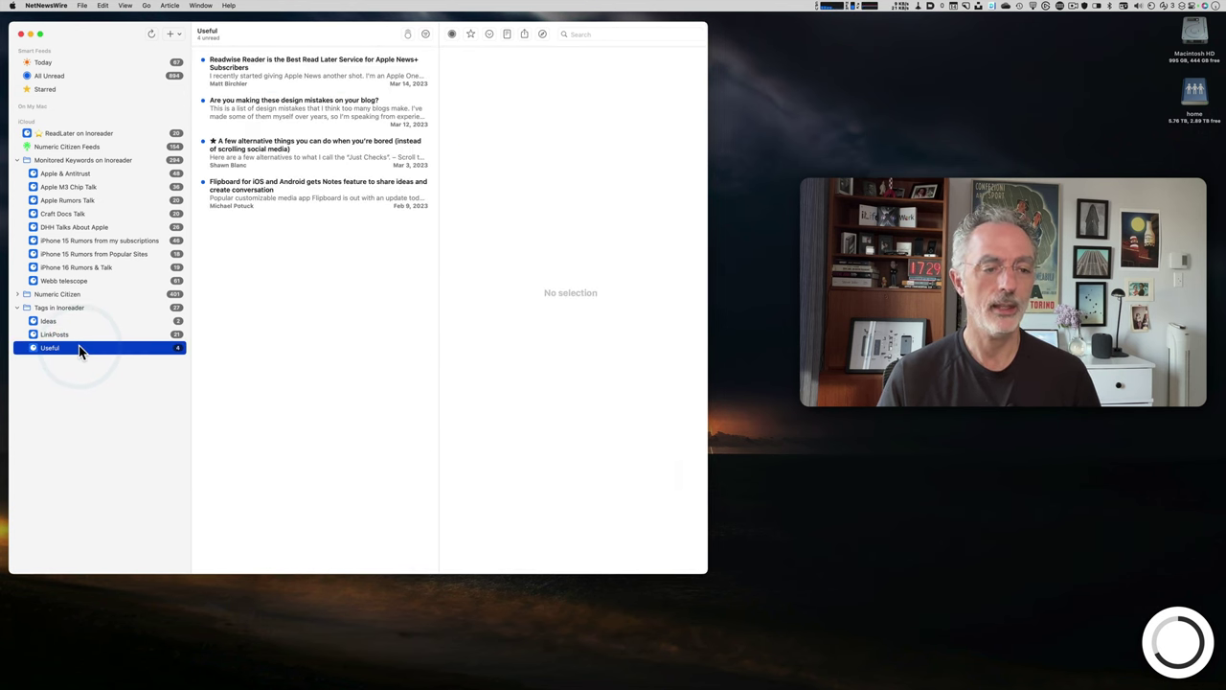
{"action": "left_click", "coordinate": [82, 323]}
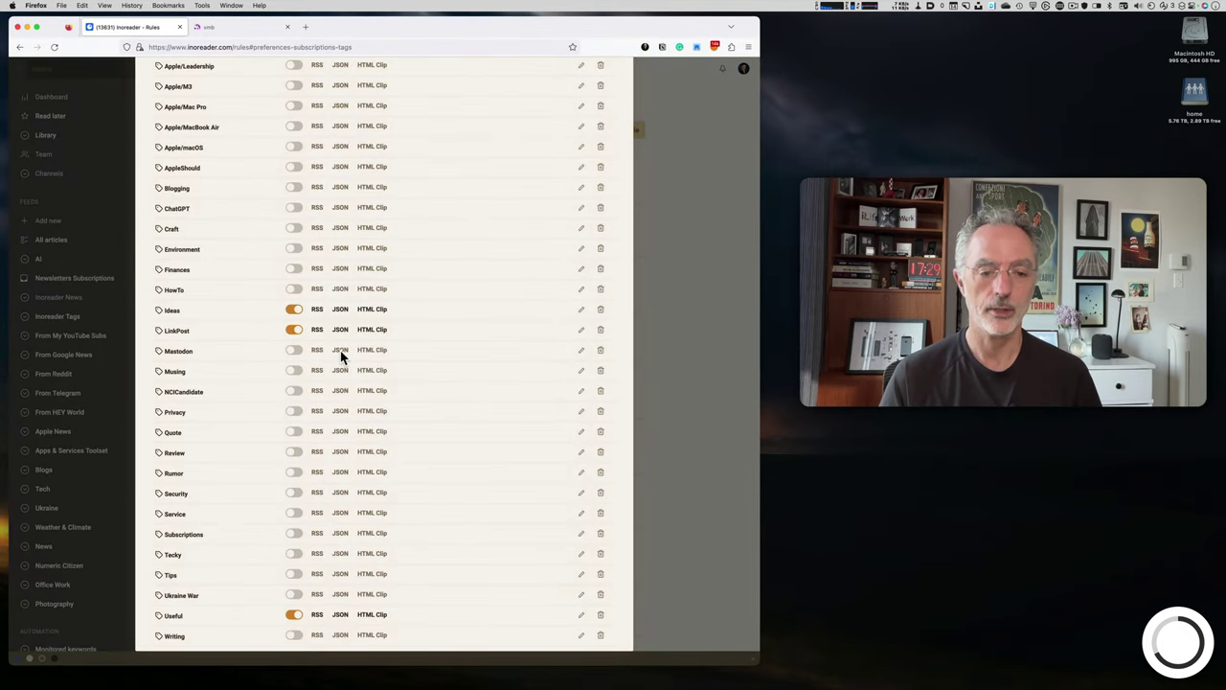
Check the folder output feeds in Inoreader's Content preferences, and expand the Numeric Citizen folder in NetNewsWire to see its feeds
{"action": "scroll", "coordinate": [407, 356], "scroll_direction": "up", "scroll_amount": 5}
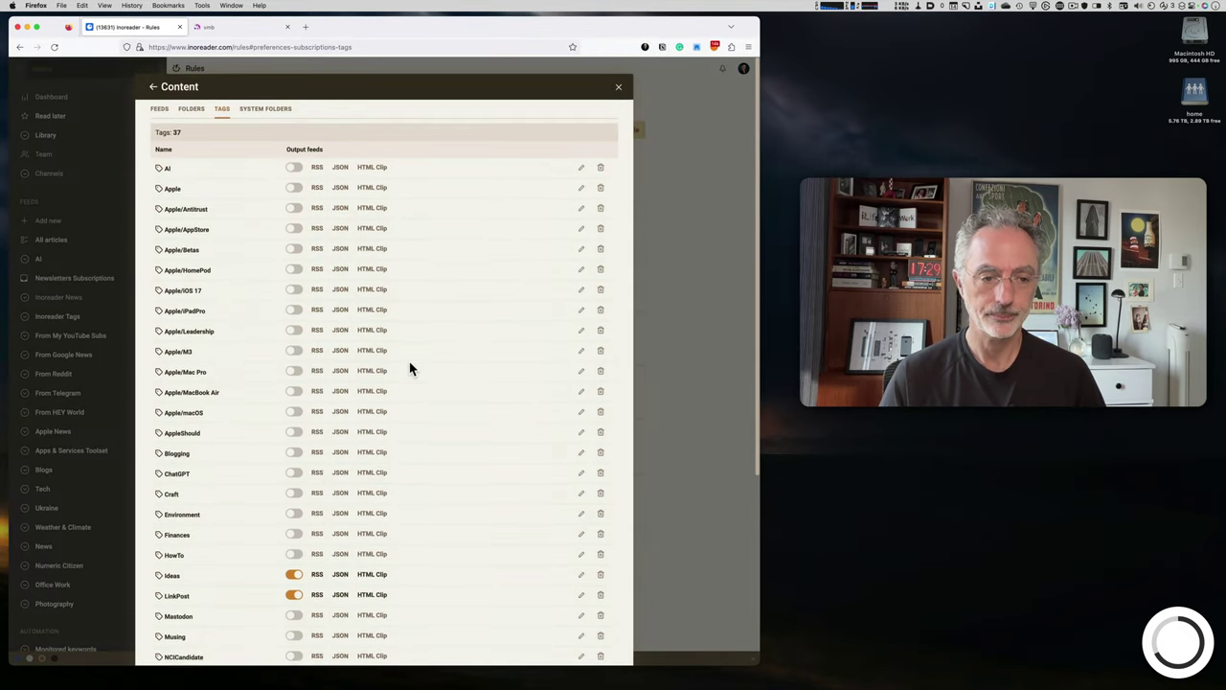
{"action": "left_click", "coordinate": [199, 110]}
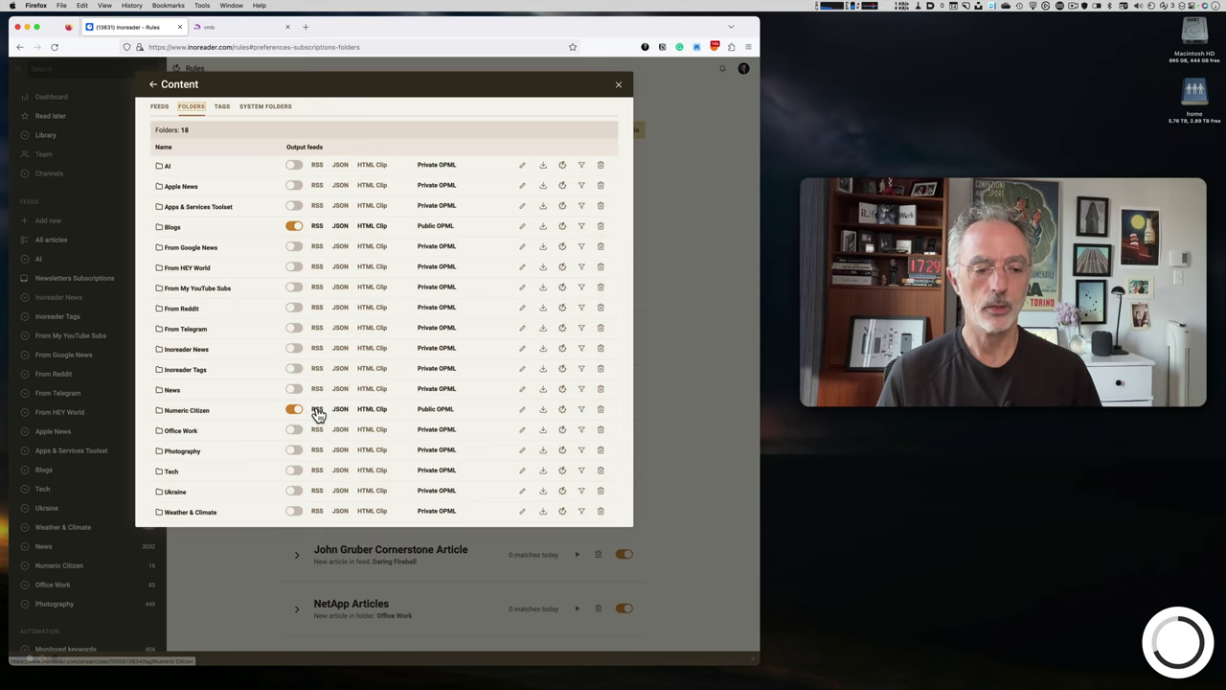
{"action": "key", "text": "super+Tab"}
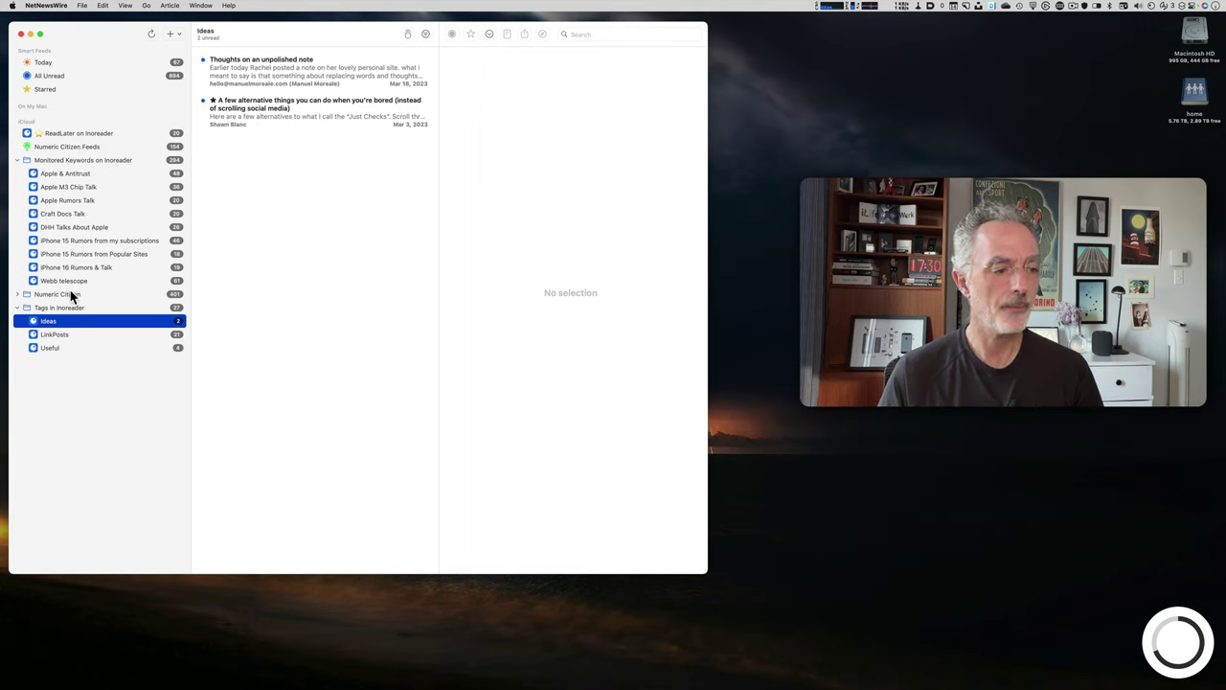
{"action": "left_click", "coordinate": [17, 295]}
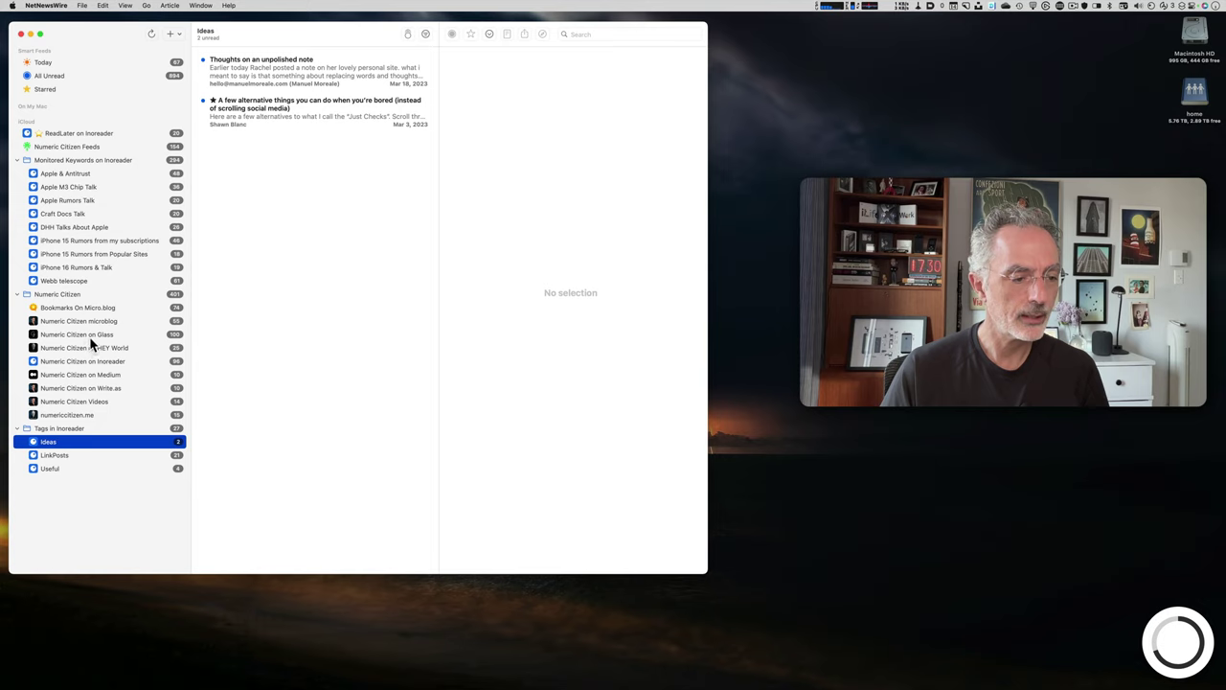
Switch to Inoreader in Firefox and copy the link of the Numeric Citizen folder's RSS output feed
{"action": "key", "text": "super+Tab"}
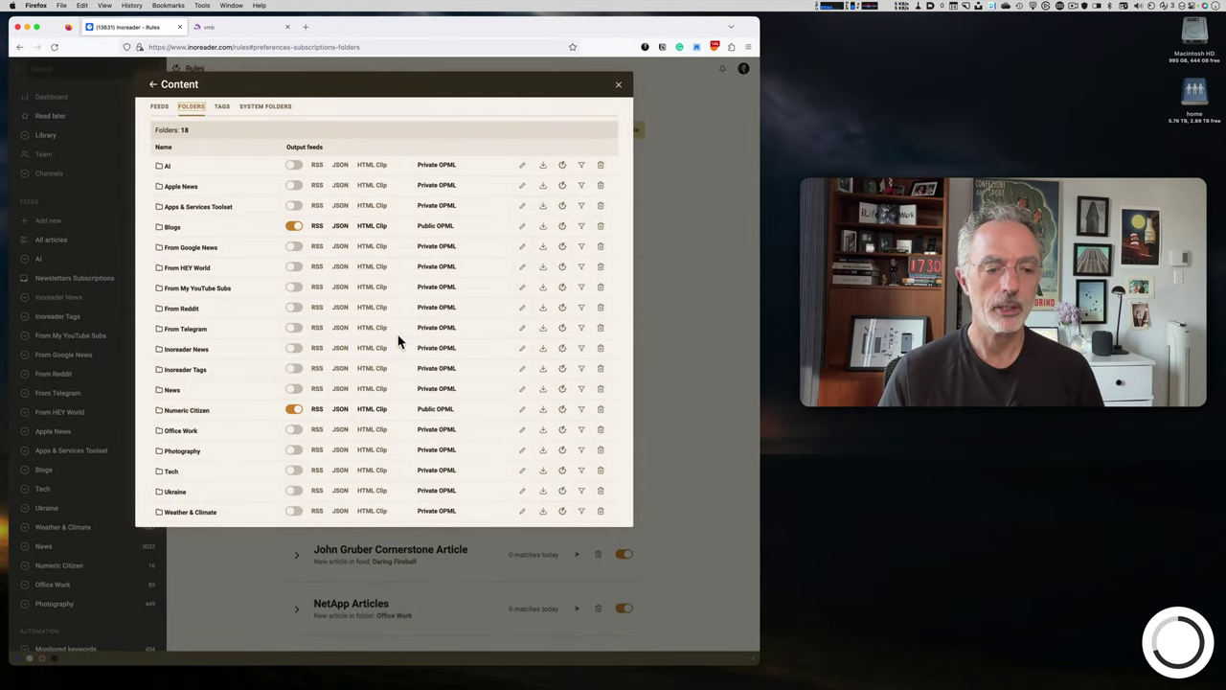
{"action": "right_click", "coordinate": [317, 410]}
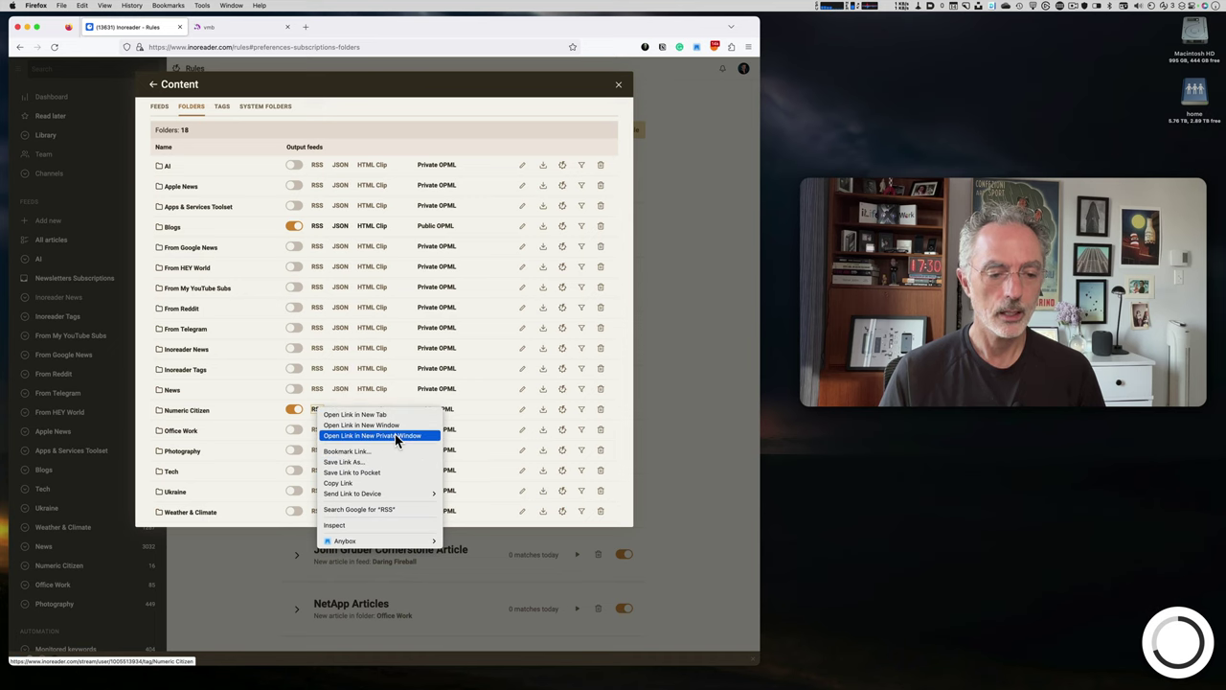
{"action": "left_click", "coordinate": [383, 483]}
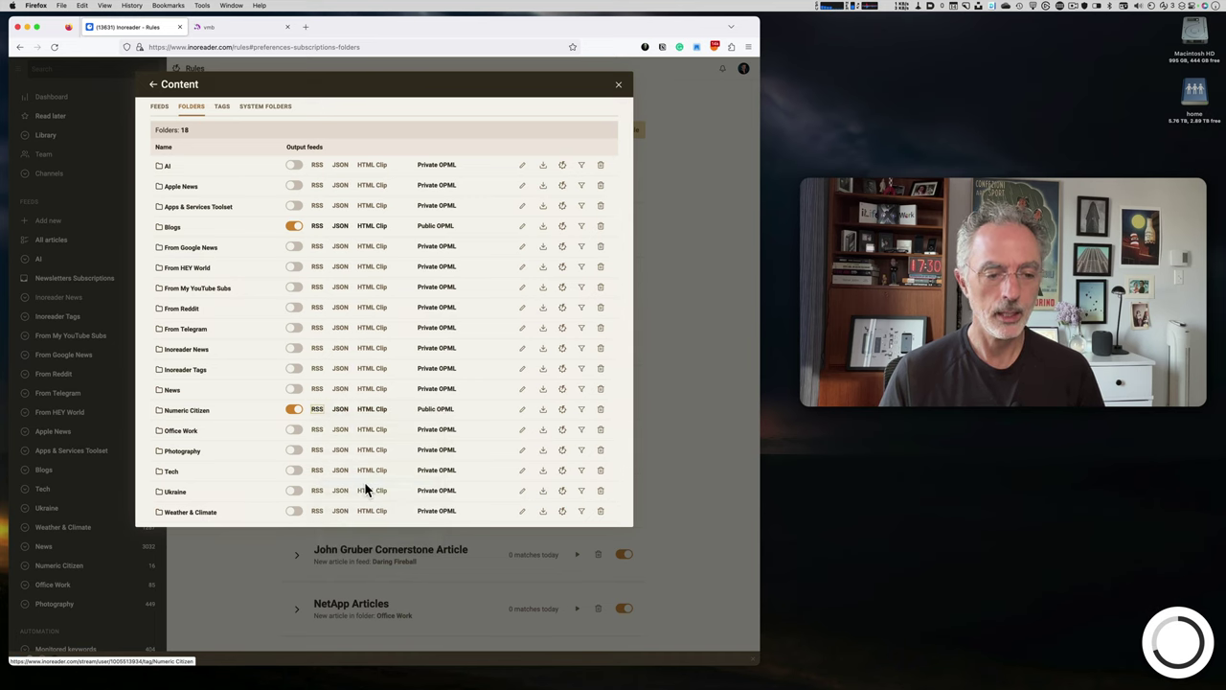
Switch to NetNewsWire and try to add the copied RSS link as a feed named test in the Numeric Citizen folder
{"action": "key", "text": "super+Tab"}
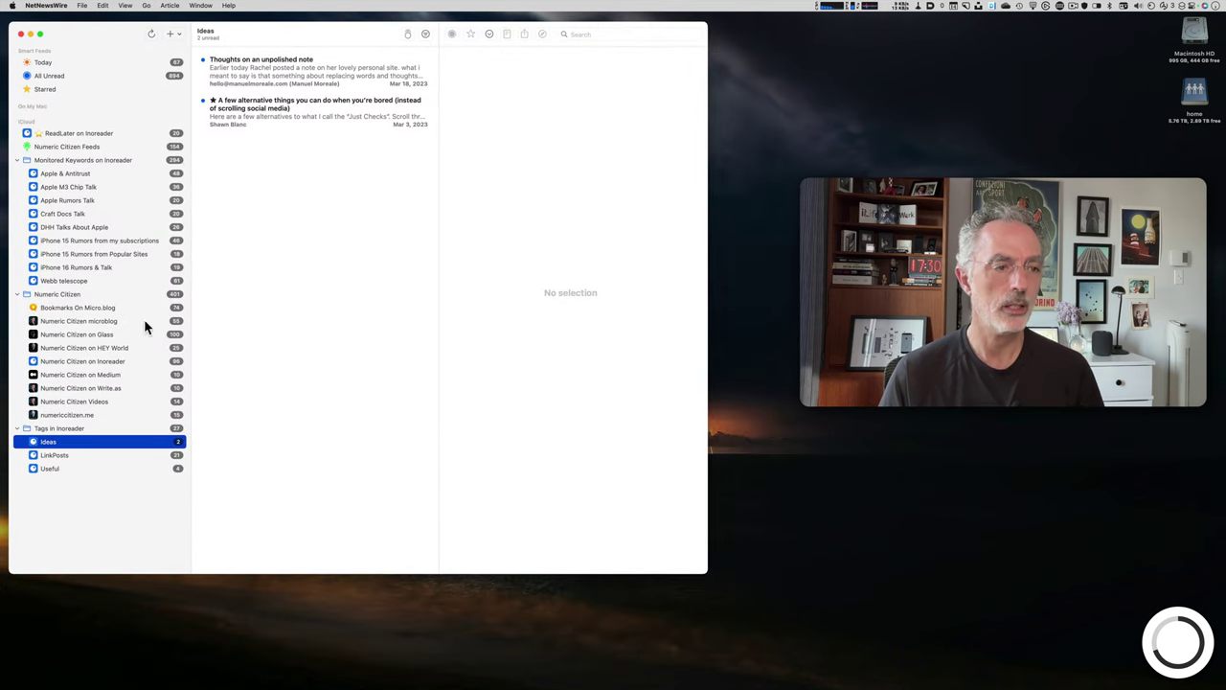
{"action": "left_click", "coordinate": [171, 34]}
{"action": "left_click", "coordinate": [191, 49]}
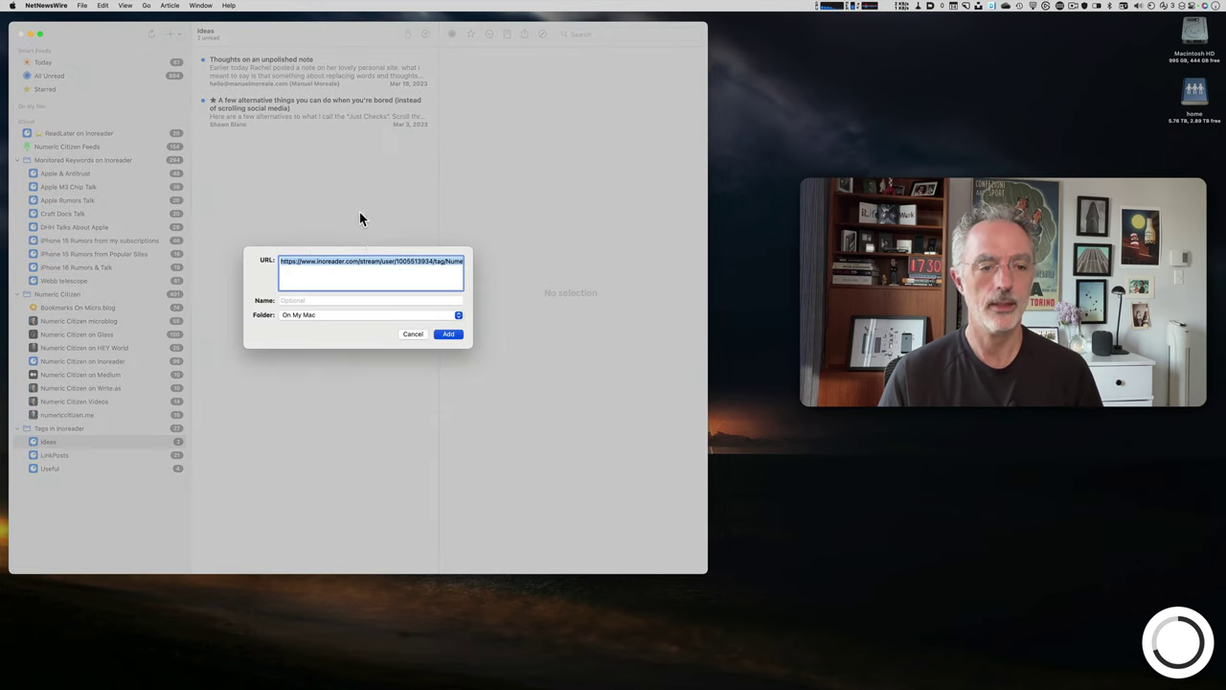
{"action": "left_click", "coordinate": [325, 300]}
{"action": "type", "text": "test"}
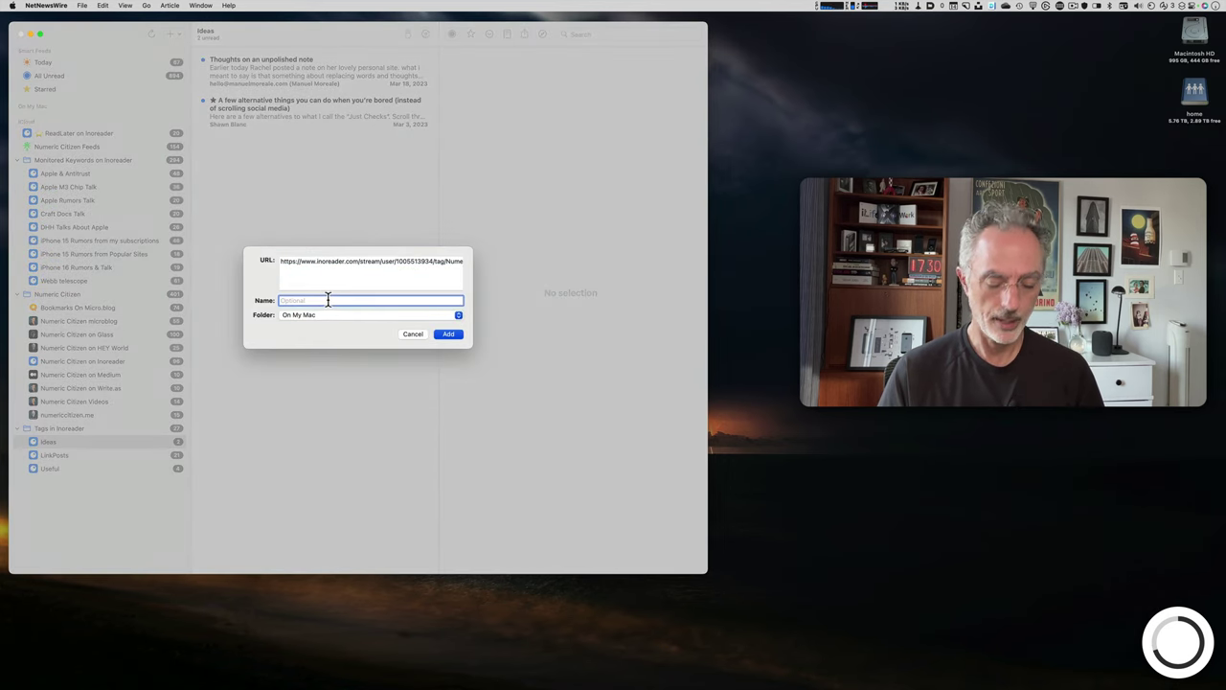
{"action": "left_click", "coordinate": [333, 316]}
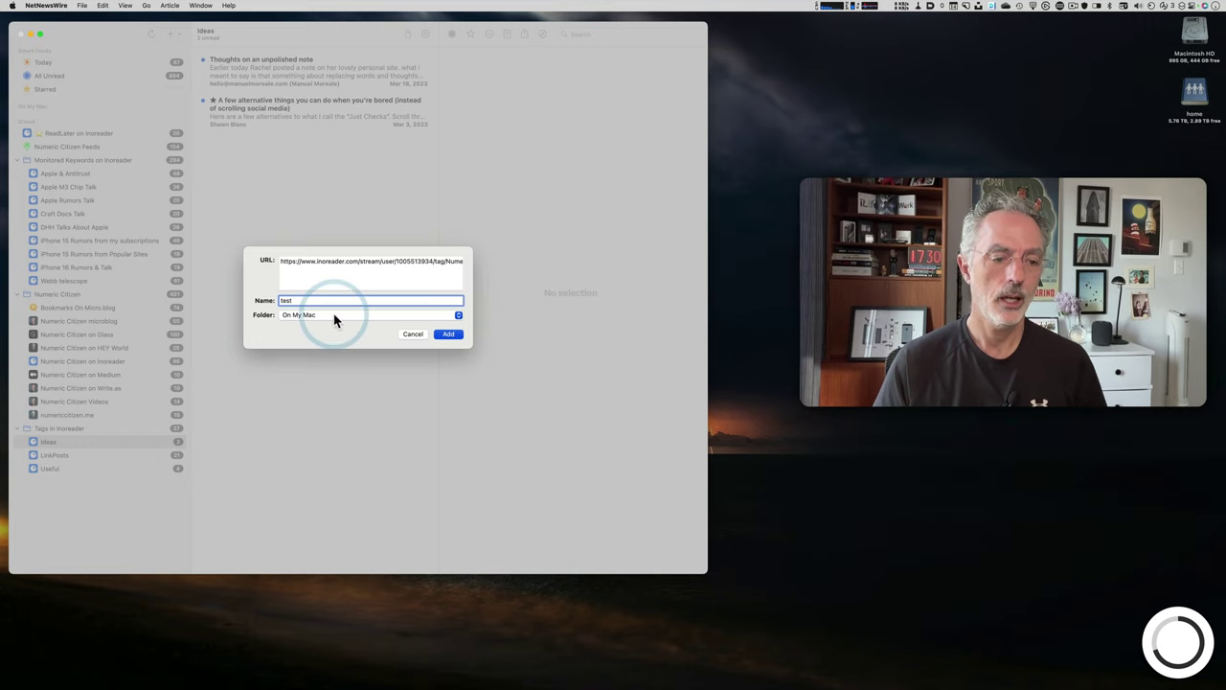
{"action": "left_click", "coordinate": [326, 348]}
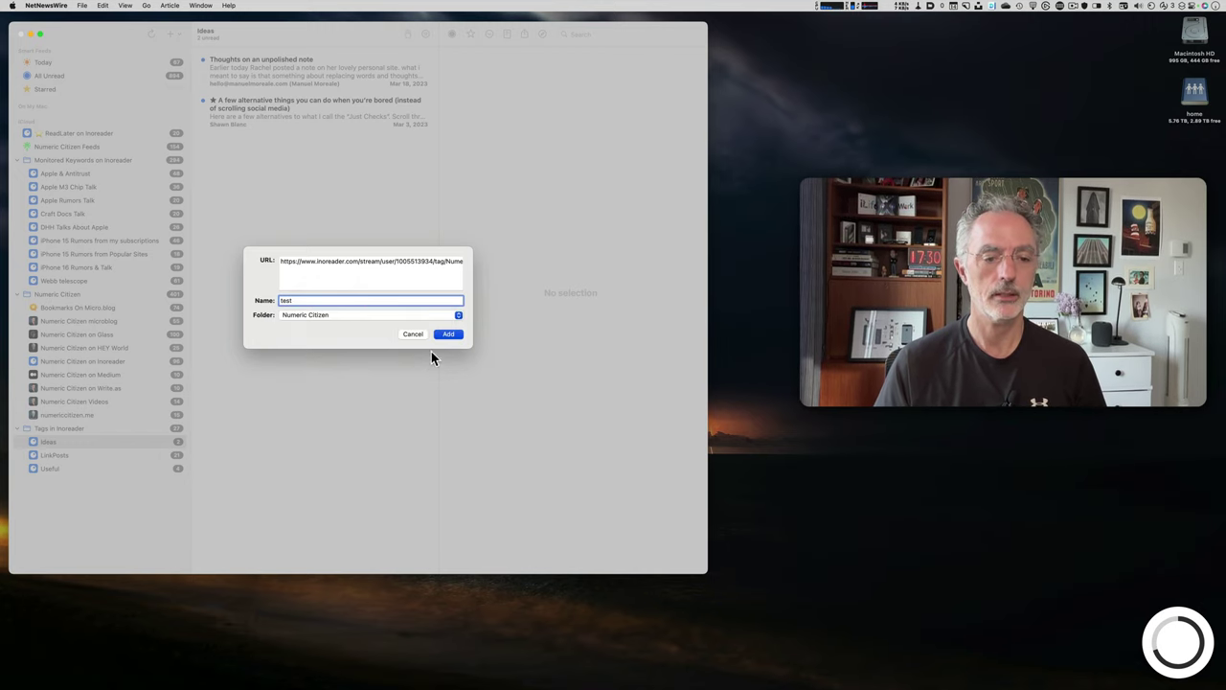
{"action": "left_click", "coordinate": [455, 338]}
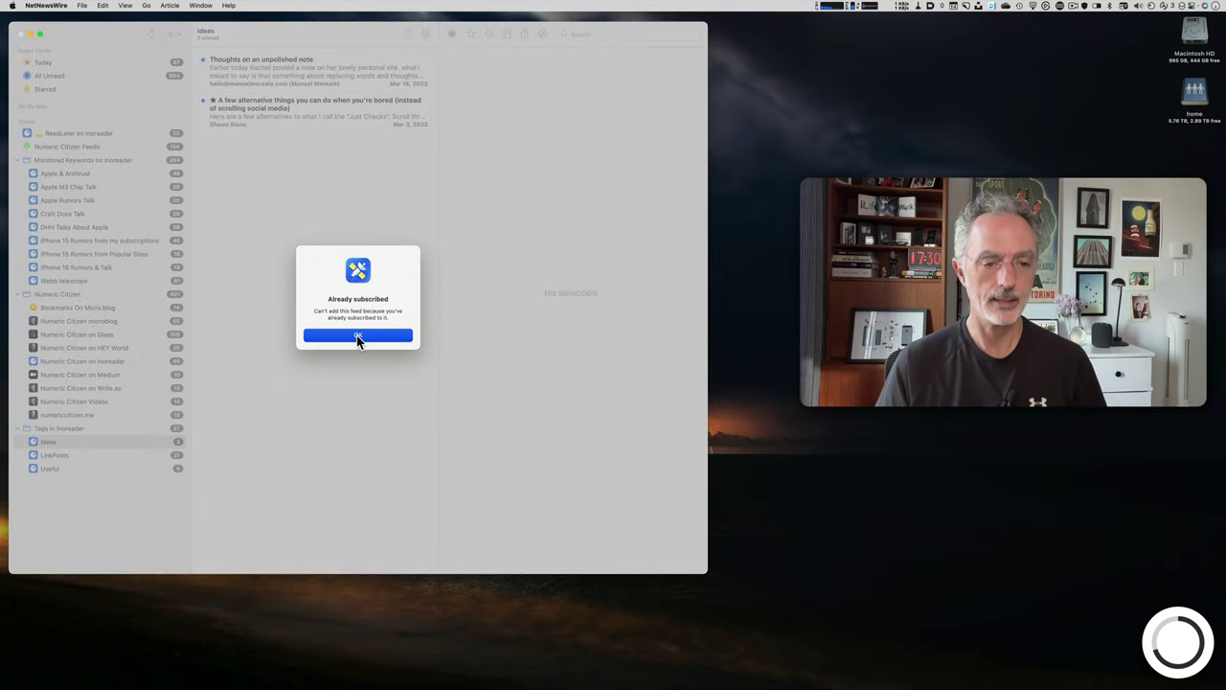
{"action": "left_click", "coordinate": [359, 338]}
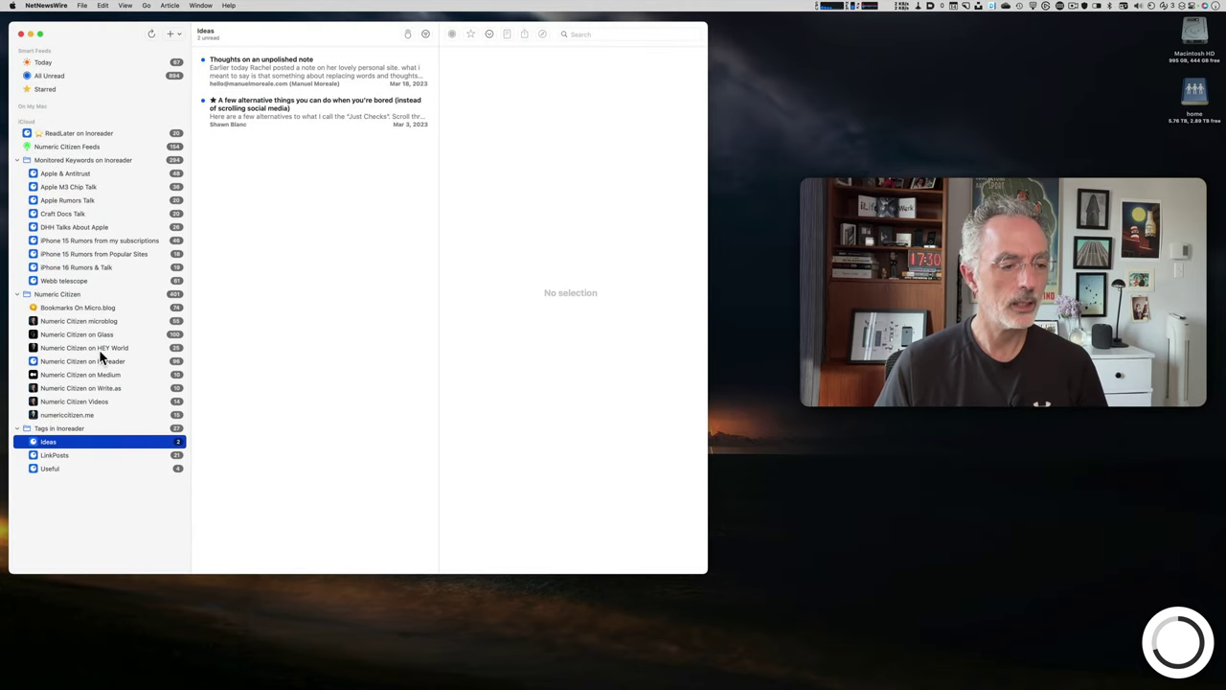
View the articles in the Bookmarks On Micro.blog and Numeric Citizen on Inoreader feeds
{"action": "left_click", "coordinate": [91, 310]}
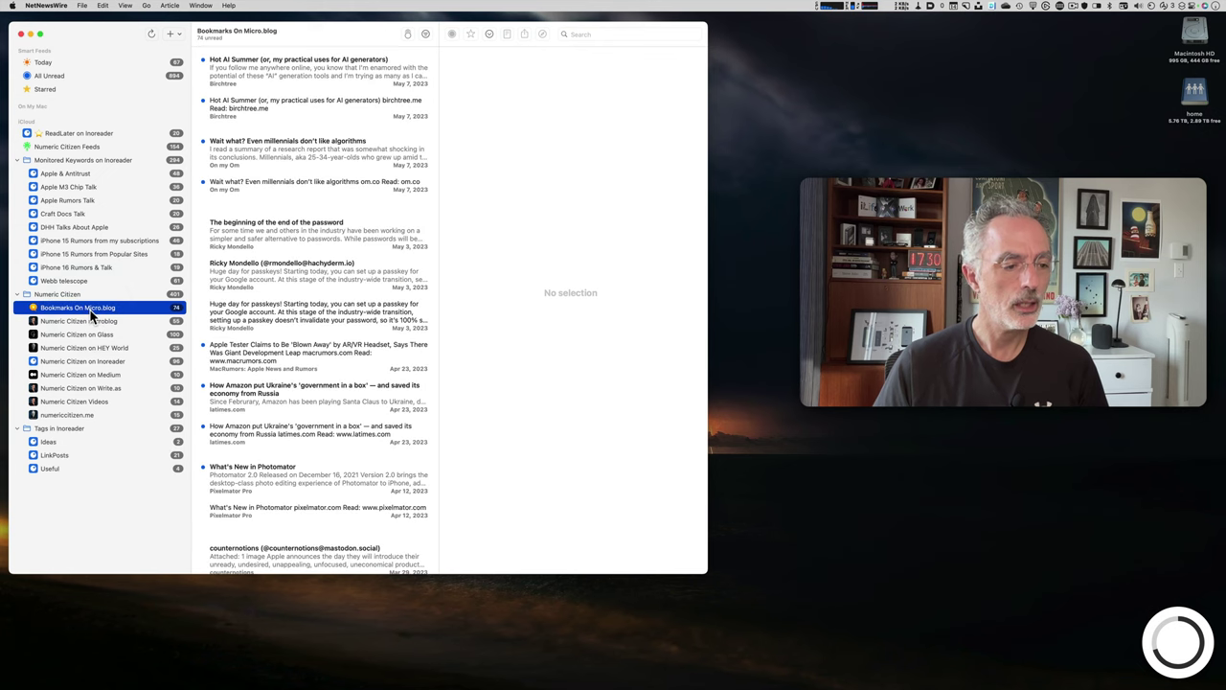
{"action": "left_click", "coordinate": [96, 361]}
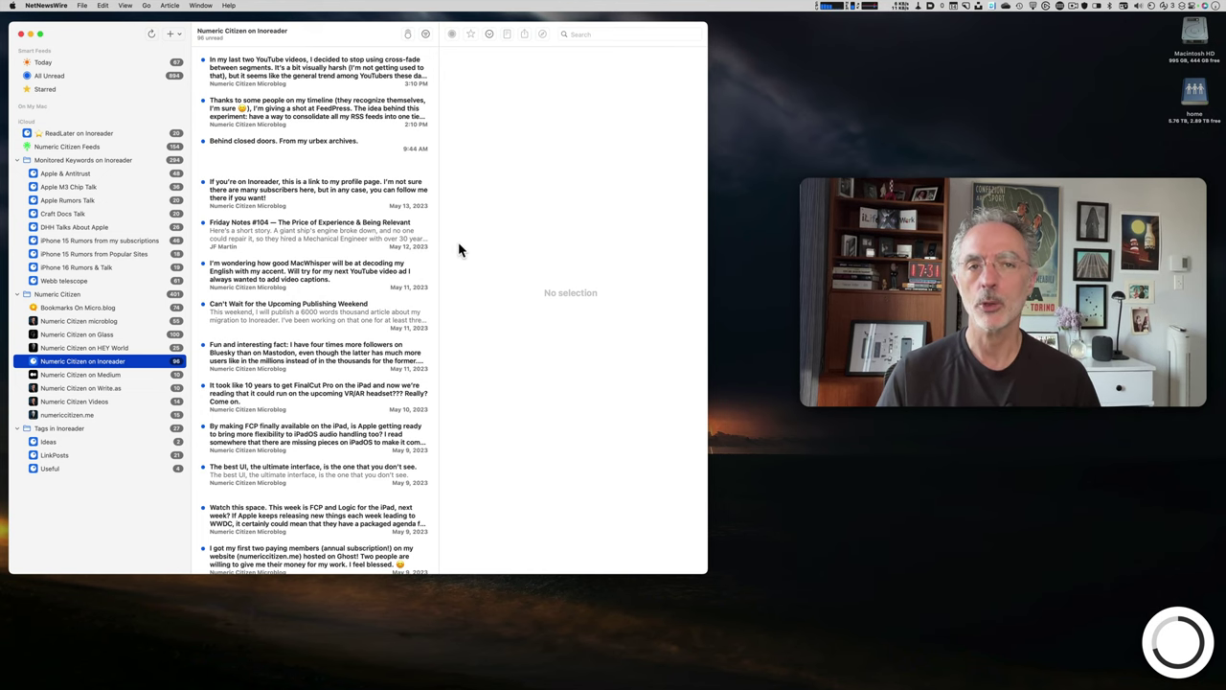
Switch to Inoreader in Firefox and browse the feeds list in the Content preferences with the All filter
{"action": "key", "text": "super+Tab"}
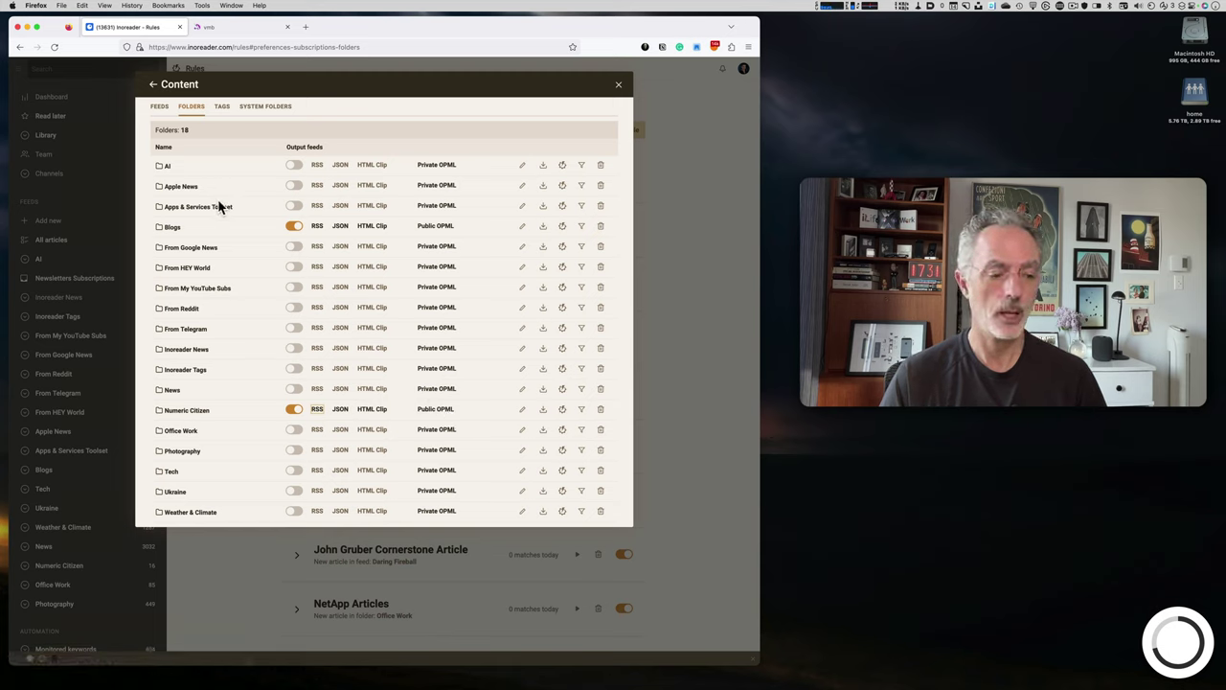
{"action": "left_click", "coordinate": [159, 106]}
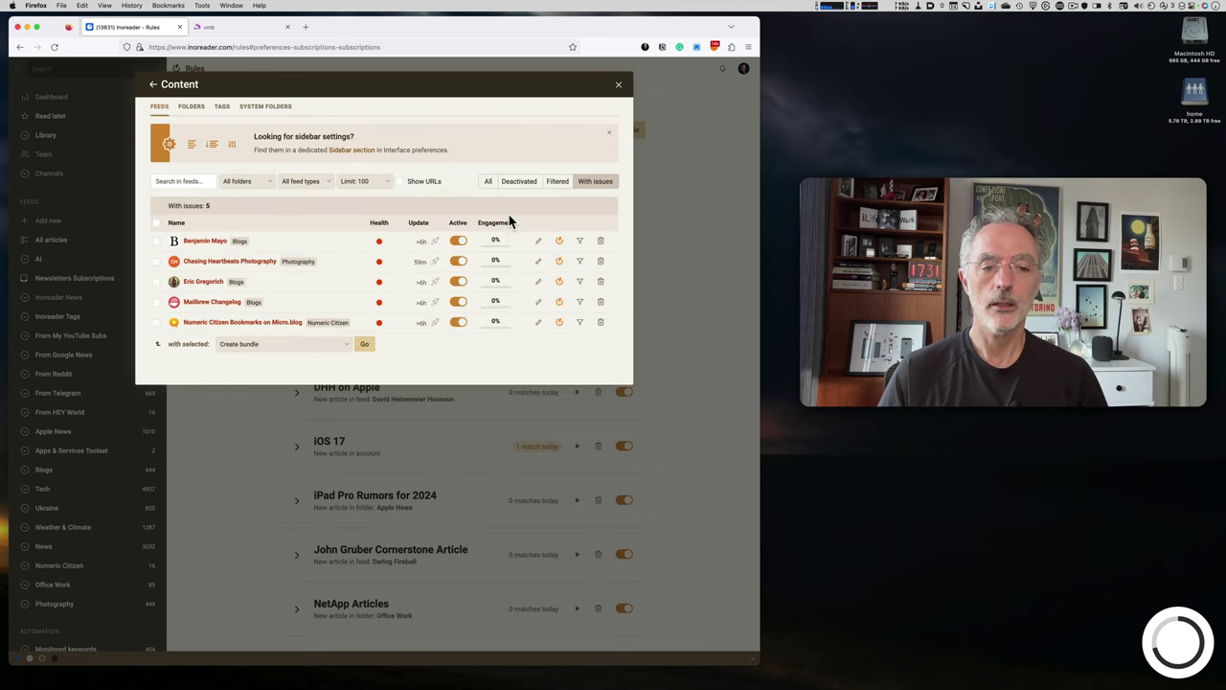
{"action": "left_click", "coordinate": [488, 182]}
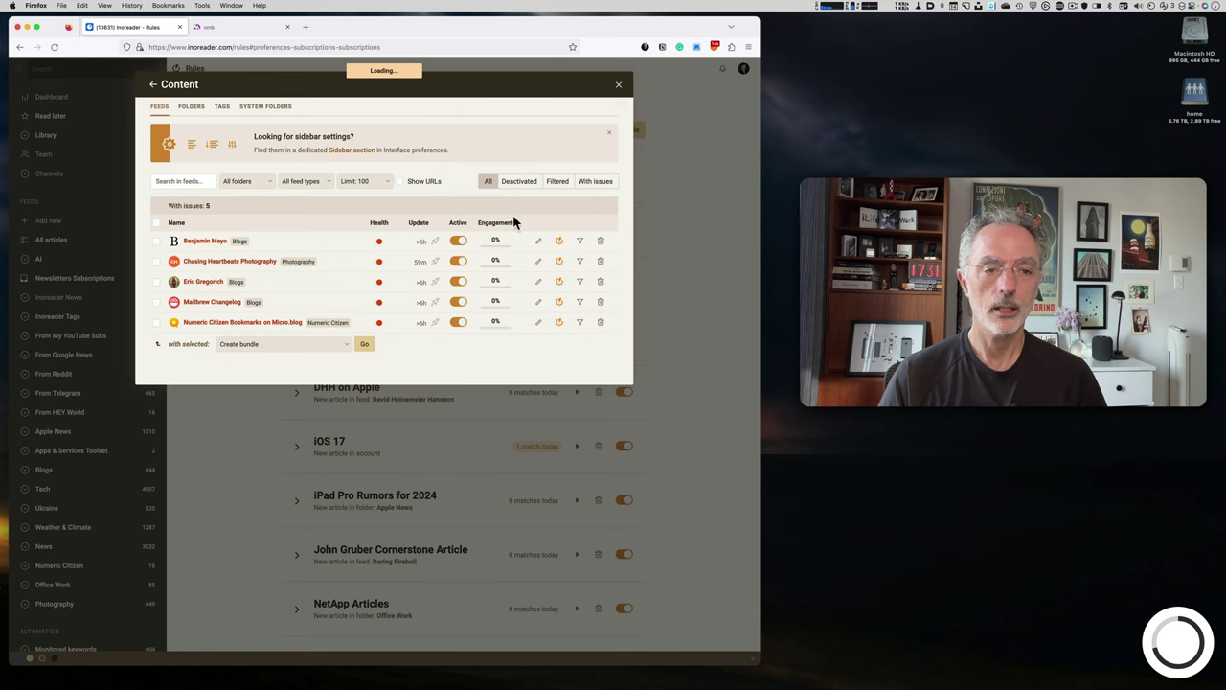
{"action": "scroll", "coordinate": [567, 226], "scroll_direction": "down", "scroll_amount": 5}
{"action": "scroll", "coordinate": [575, 220], "scroll_direction": "up", "scroll_amount": 5}
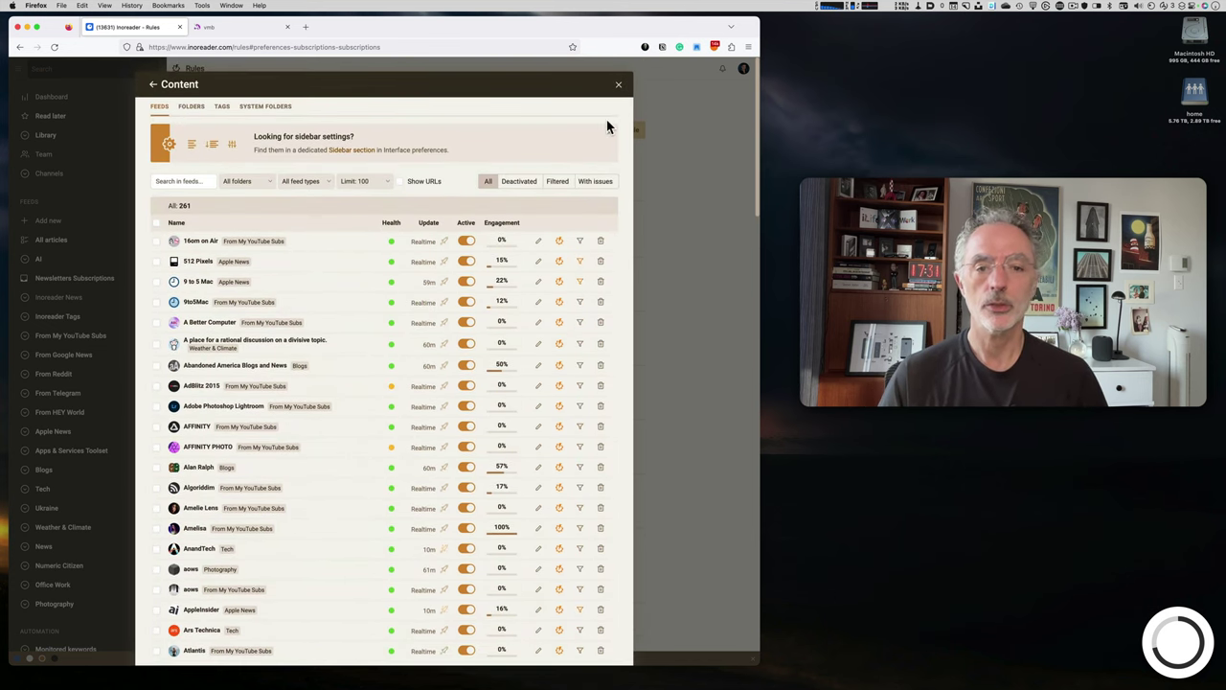
Close the Content preferences and expand the Library section to show its tags
{"action": "left_click", "coordinate": [609, 135]}
{"action": "left_click", "coordinate": [618, 84]}
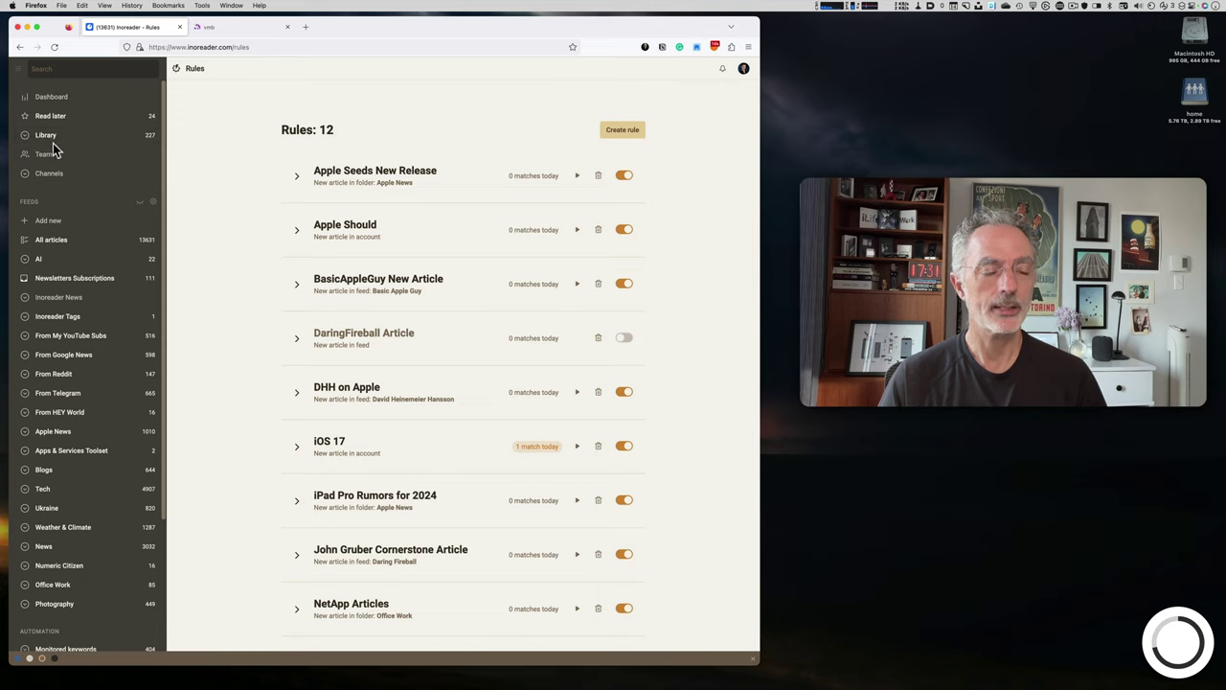
{"action": "left_click", "coordinate": [27, 140]}
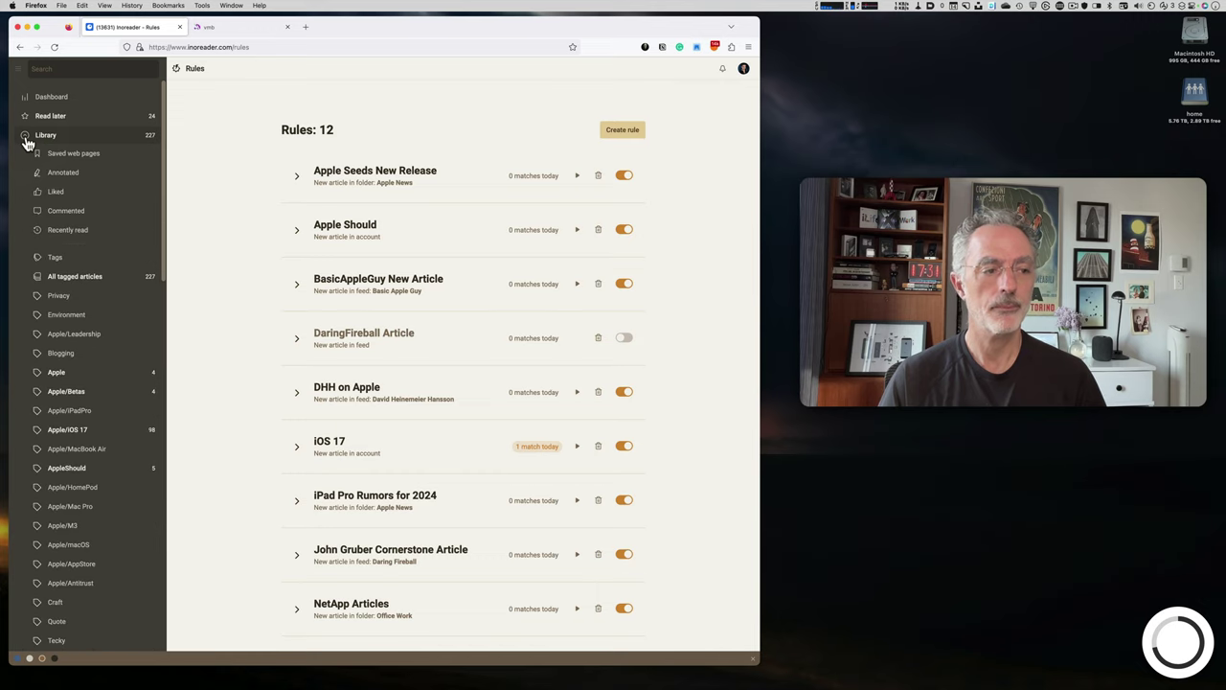
Open the Facebook Messenger Apple Watch article from the Annotated list and review its first highlight in the text and its notes
{"action": "left_click", "coordinate": [85, 179]}
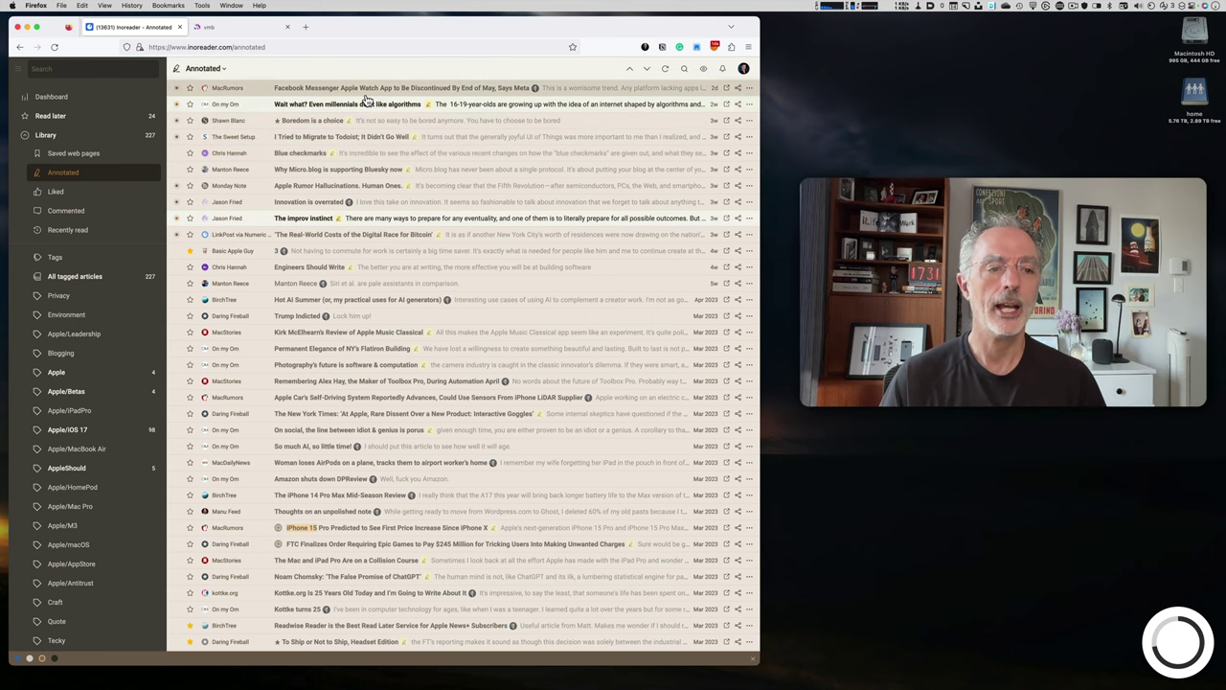
{"action": "left_click", "coordinate": [369, 87]}
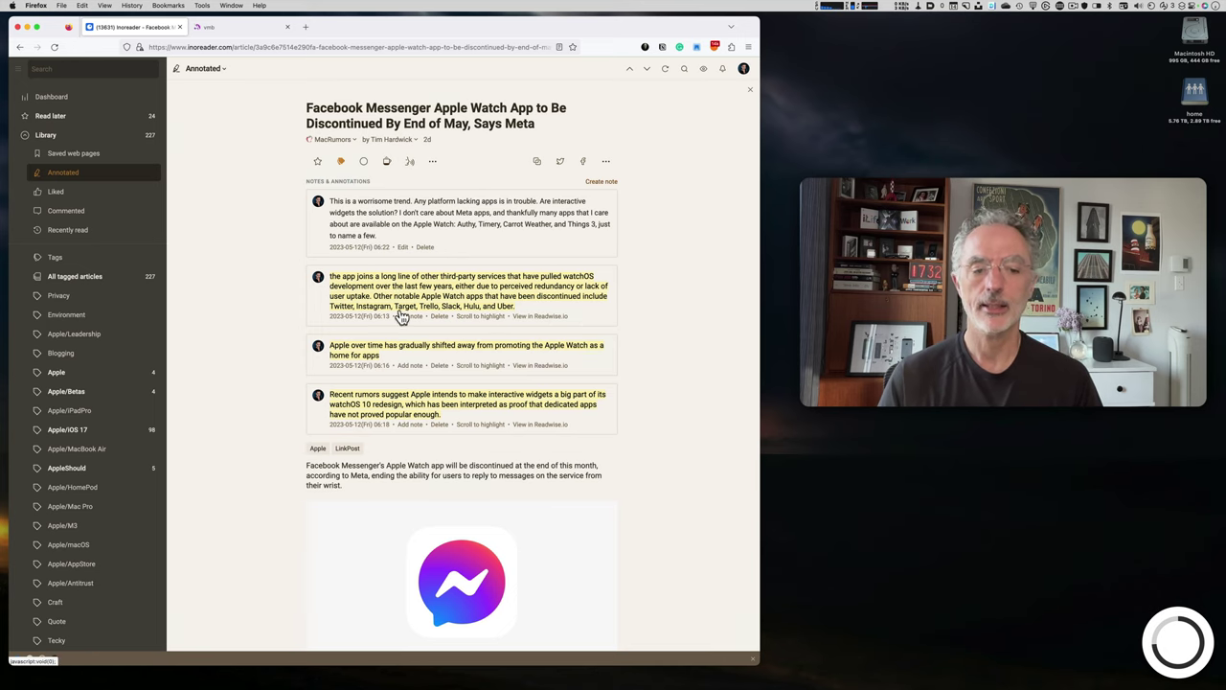
{"action": "left_click", "coordinate": [483, 319]}
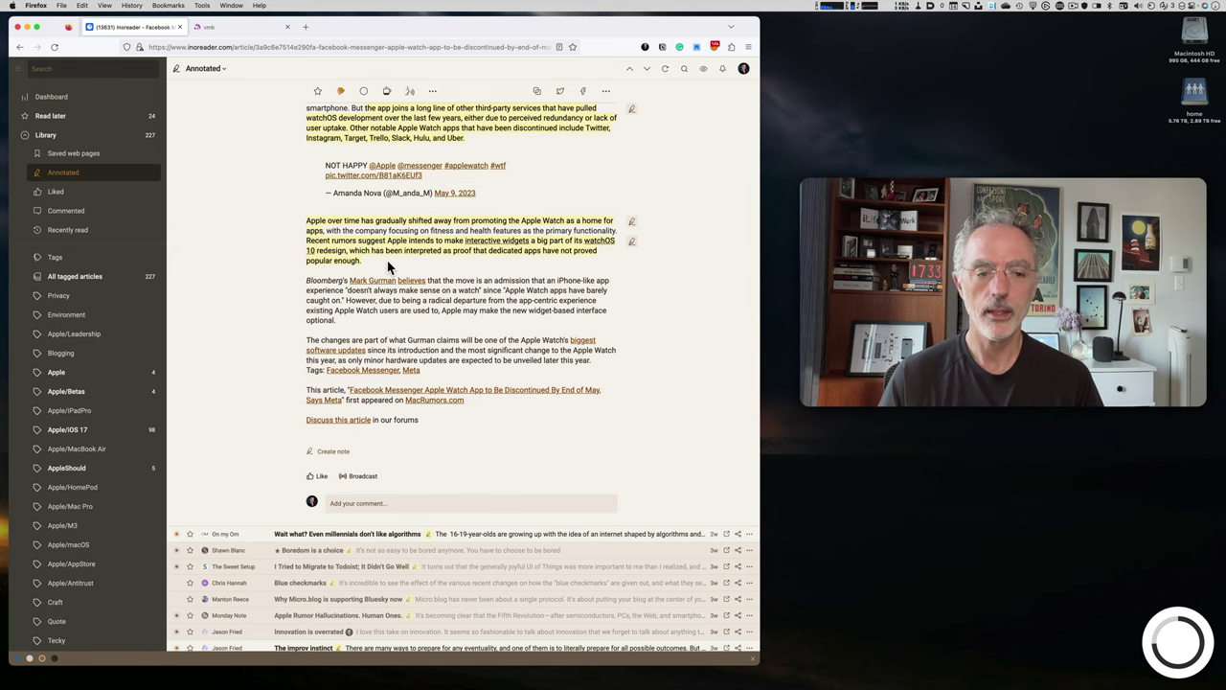
{"action": "scroll", "coordinate": [403, 230], "scroll_direction": "up", "scroll_amount": 2}
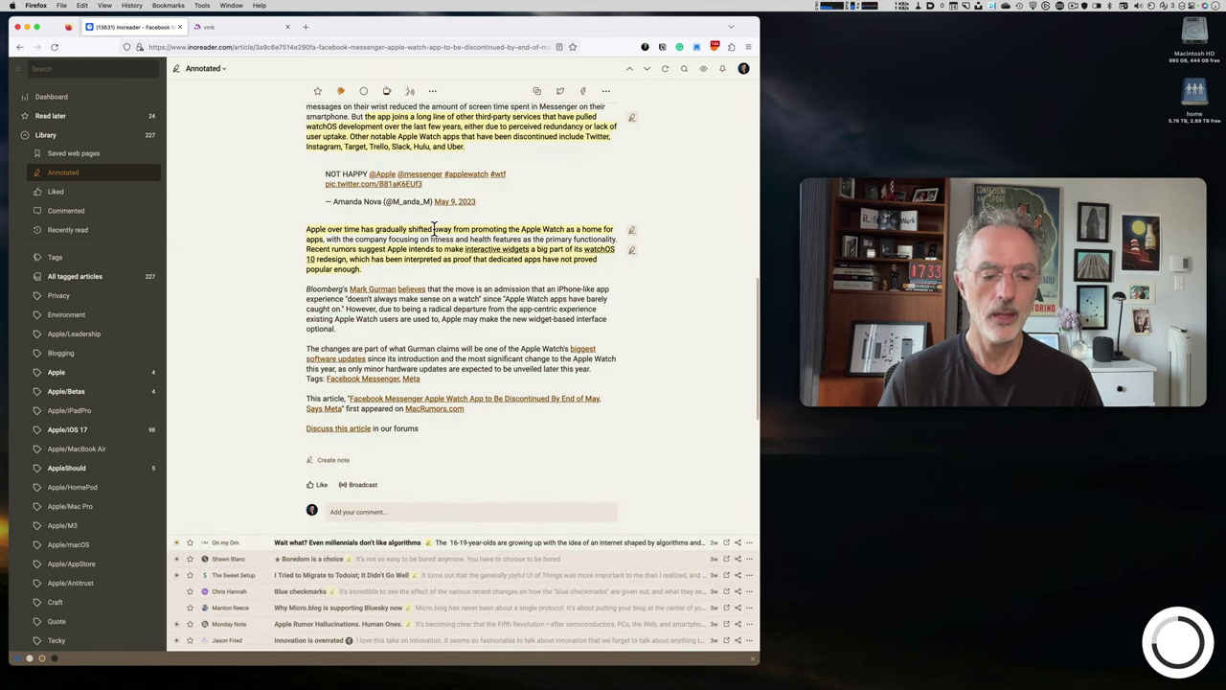
{"action": "scroll", "coordinate": [394, 338], "scroll_direction": "up", "scroll_amount": 10}
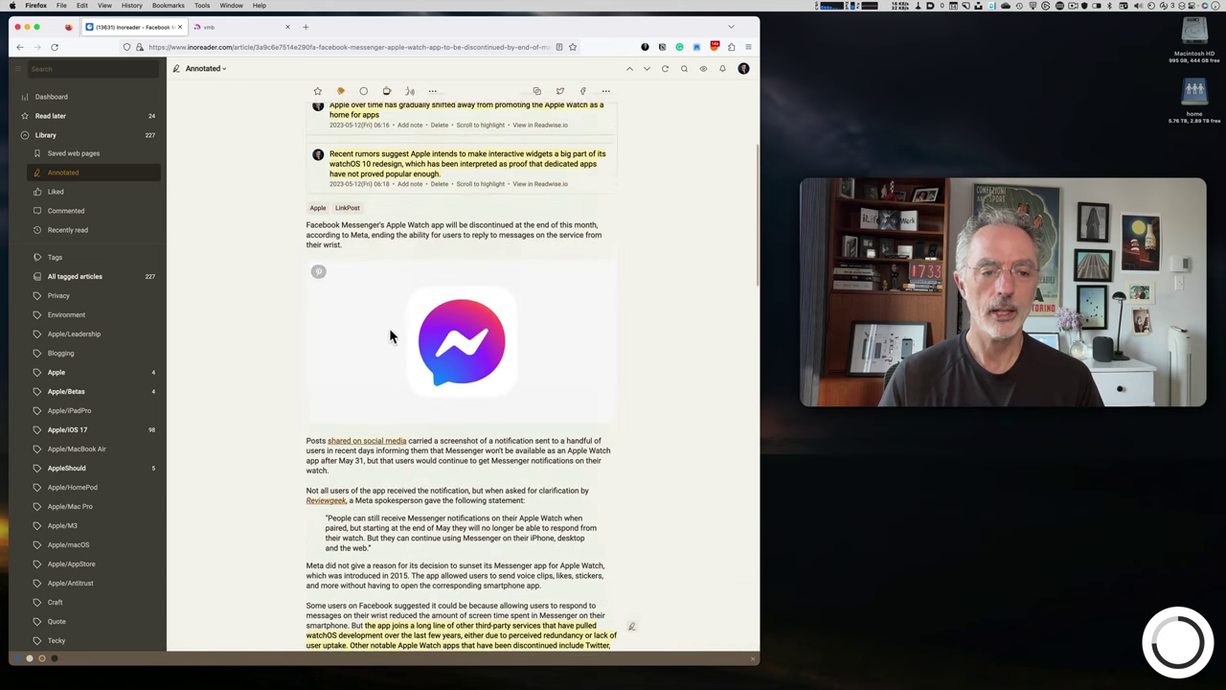
{"action": "scroll", "coordinate": [393, 337], "scroll_direction": "up", "scroll_amount": 3}
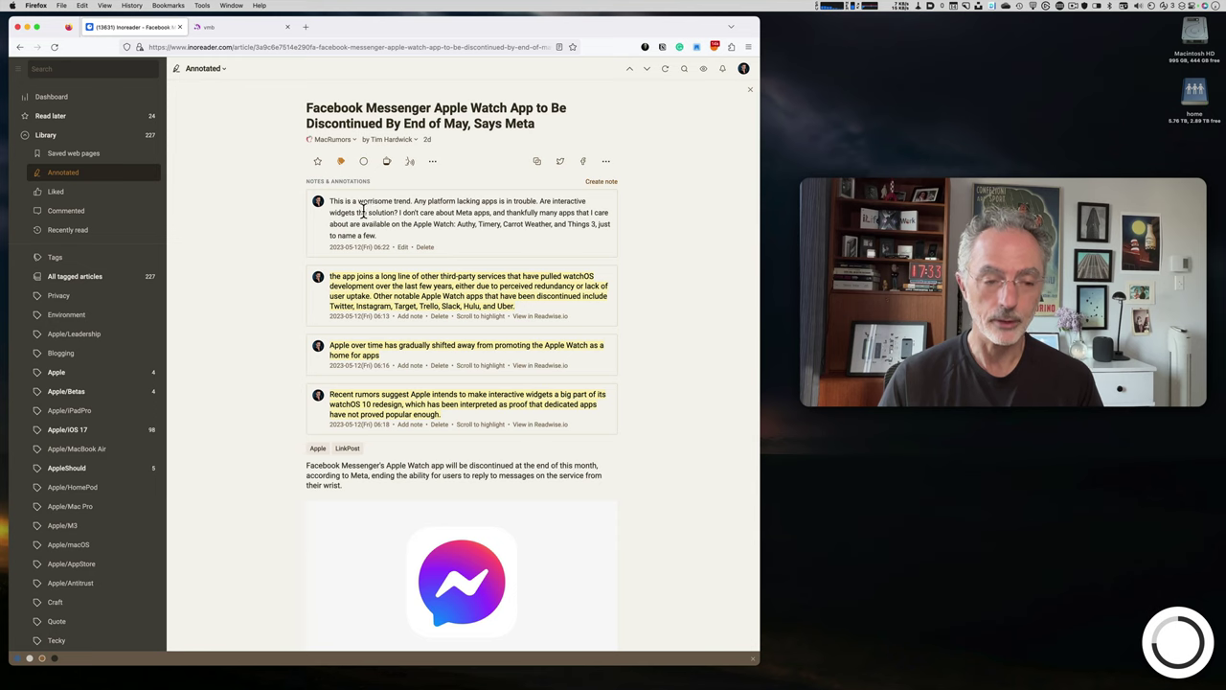
{"action": "left_click_drag", "start_coordinate": [329, 202], "coordinate": [415, 237]}
{"action": "left_click", "coordinate": [259, 244]}
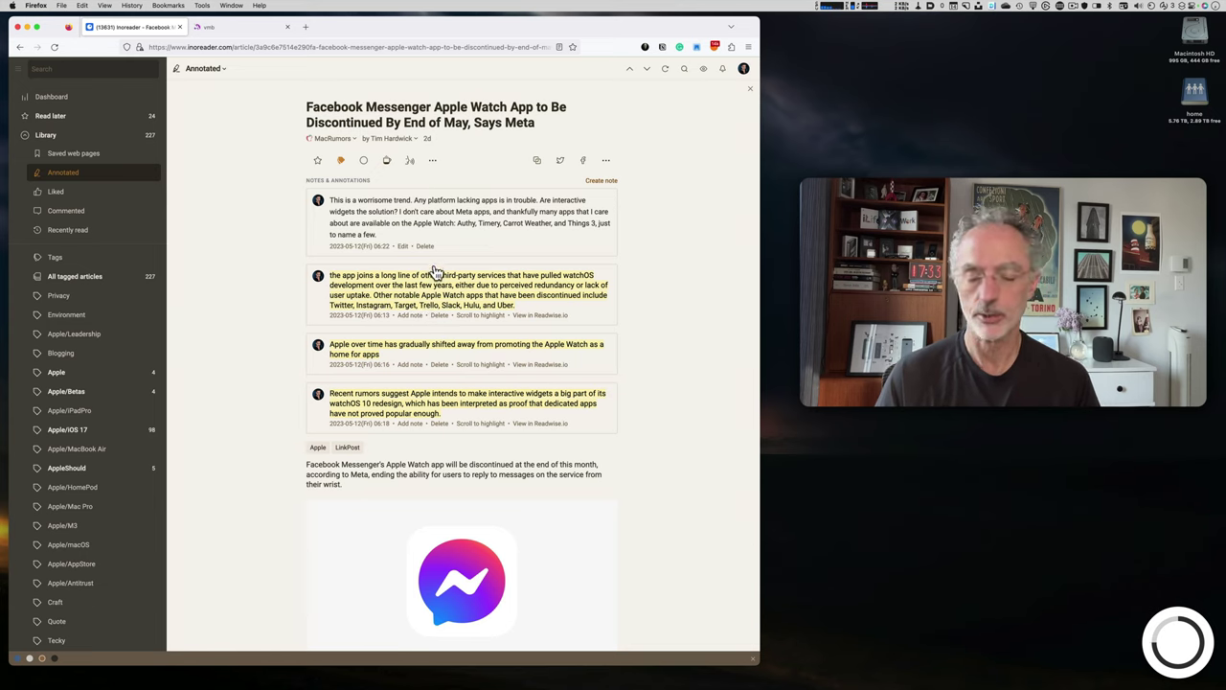
Look through the article's tag list down to LinkPost and close it without changing any tags
{"action": "left_click", "coordinate": [341, 161]}
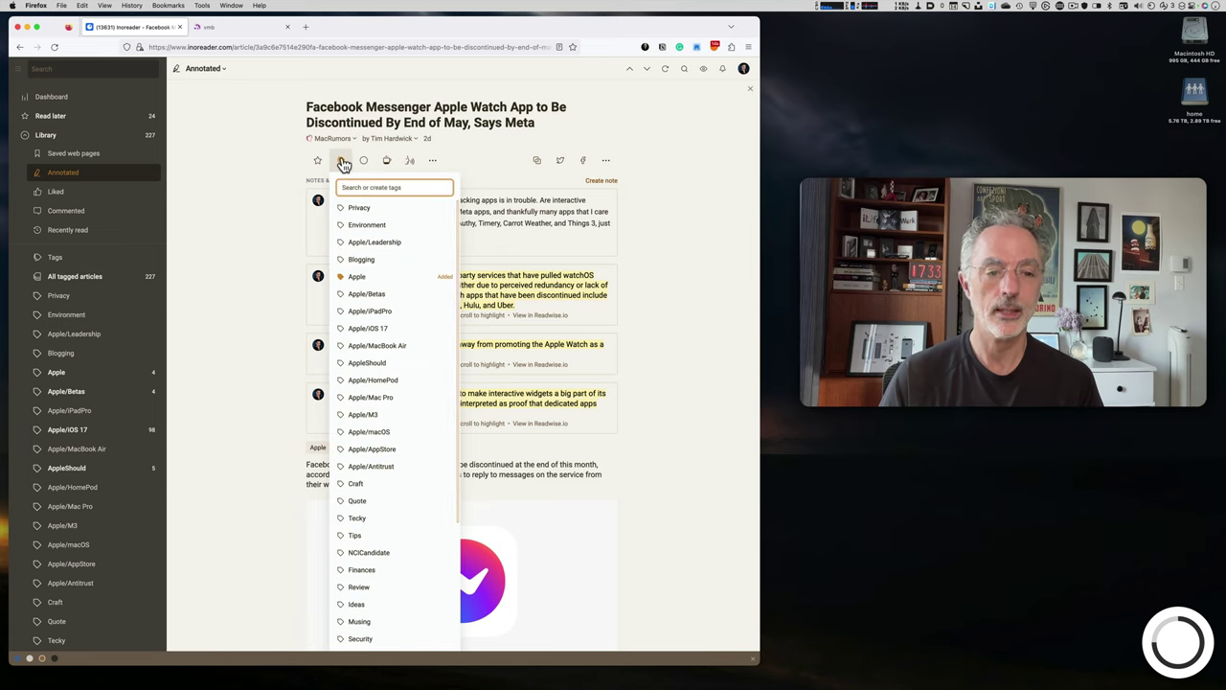
{"action": "scroll", "coordinate": [368, 369], "scroll_direction": "down", "scroll_amount": 3}
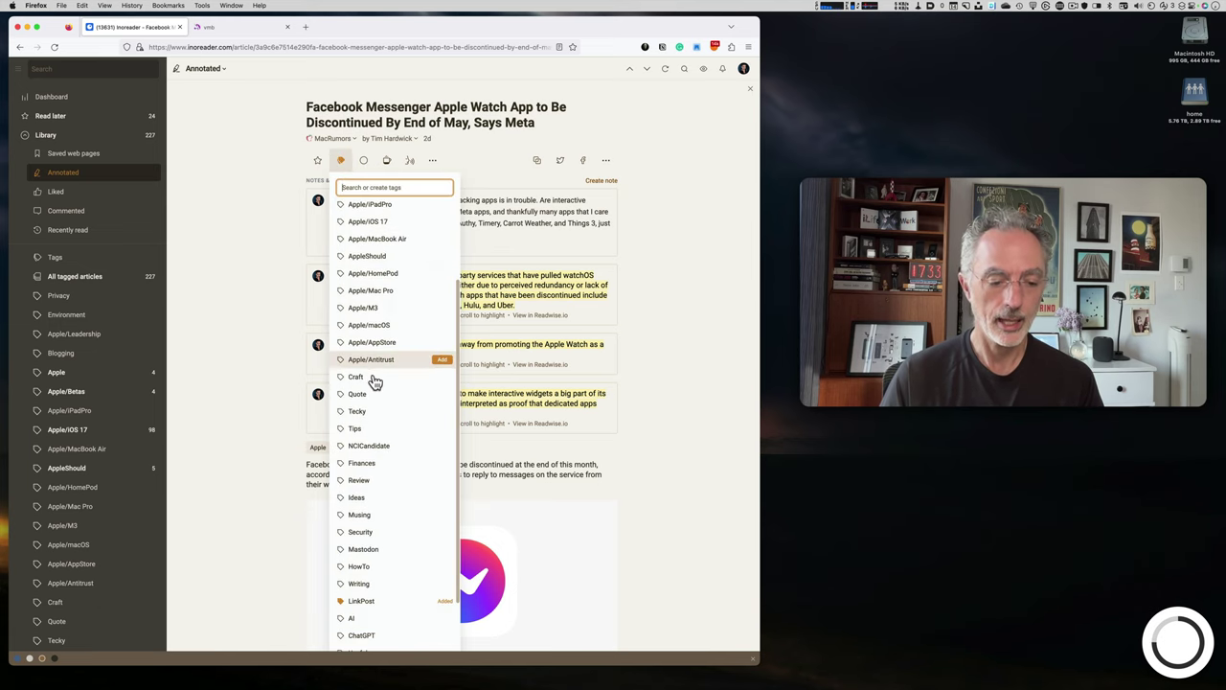
{"action": "scroll", "coordinate": [375, 383], "scroll_direction": "down", "scroll_amount": 2}
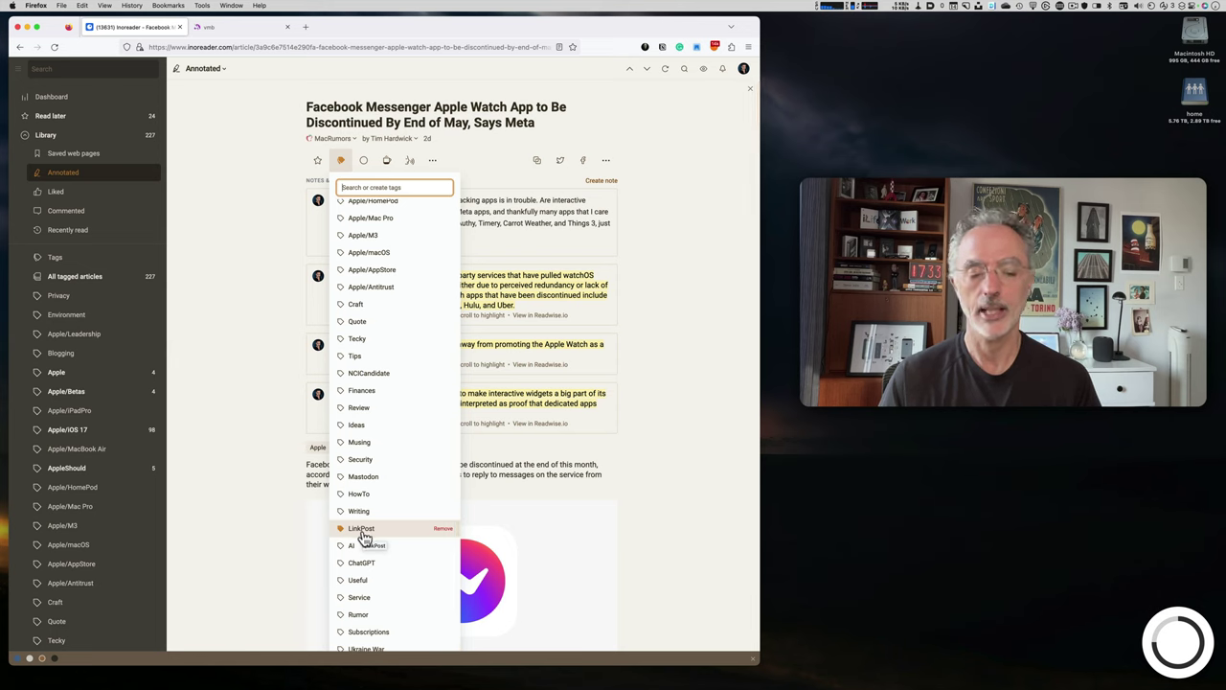
{"action": "left_click", "coordinate": [266, 493]}
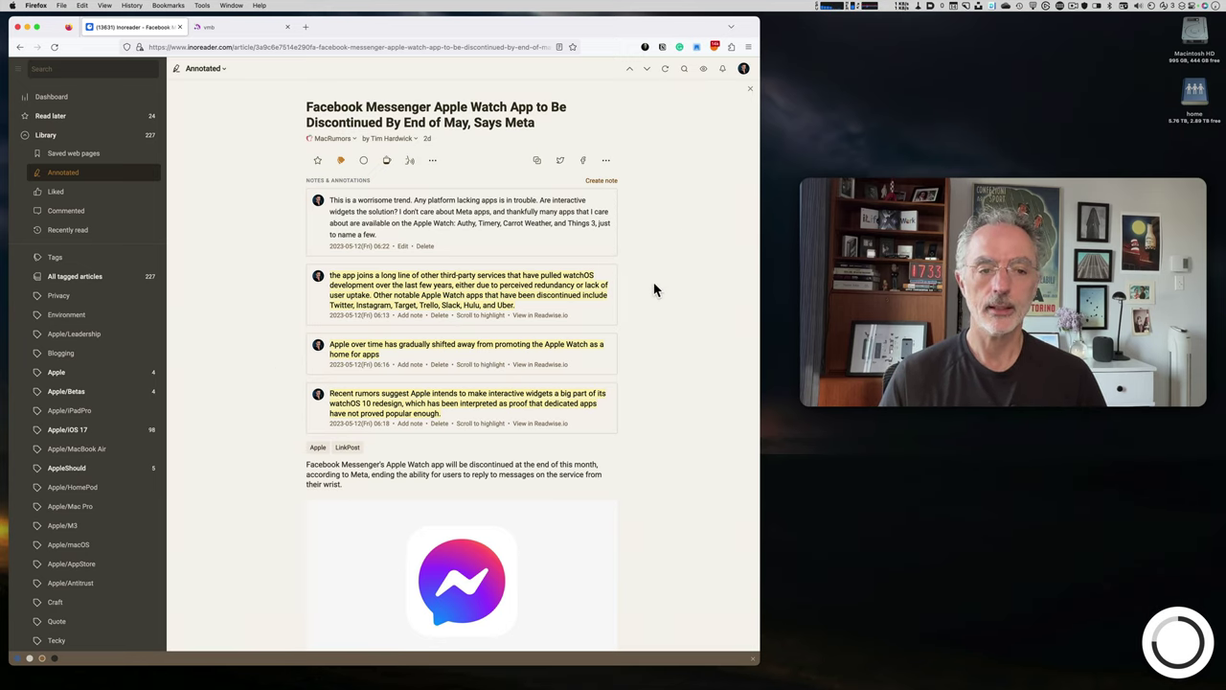
Annotate the sentence "Meta did not give a reason for its decision to sunset its Messenger app for Apple Watch, which was introduced in 2015."
{"action": "scroll", "coordinate": [654, 287], "scroll_direction": "down", "scroll_amount": 2}
{"action": "scroll", "coordinate": [654, 289], "scroll_direction": "down", "scroll_amount": 5}
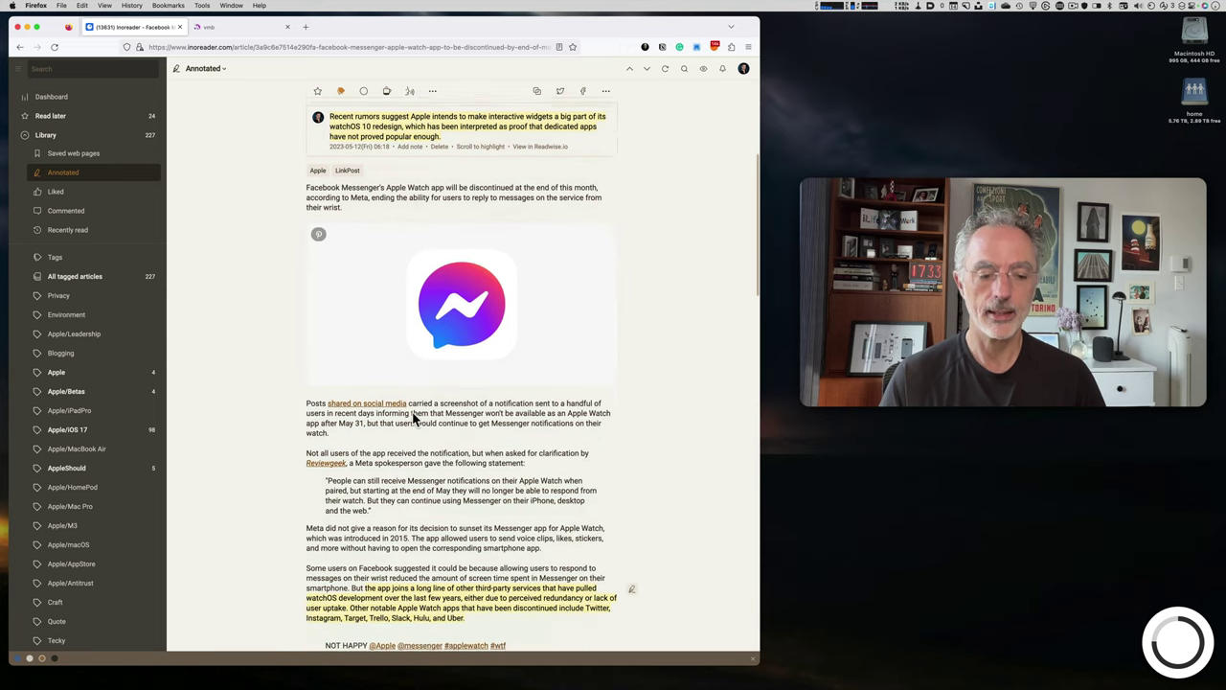
{"action": "scroll", "coordinate": [359, 456], "scroll_direction": "down", "scroll_amount": 1}
{"action": "left_click_drag", "start_coordinate": [307, 428], "coordinate": [411, 441]}
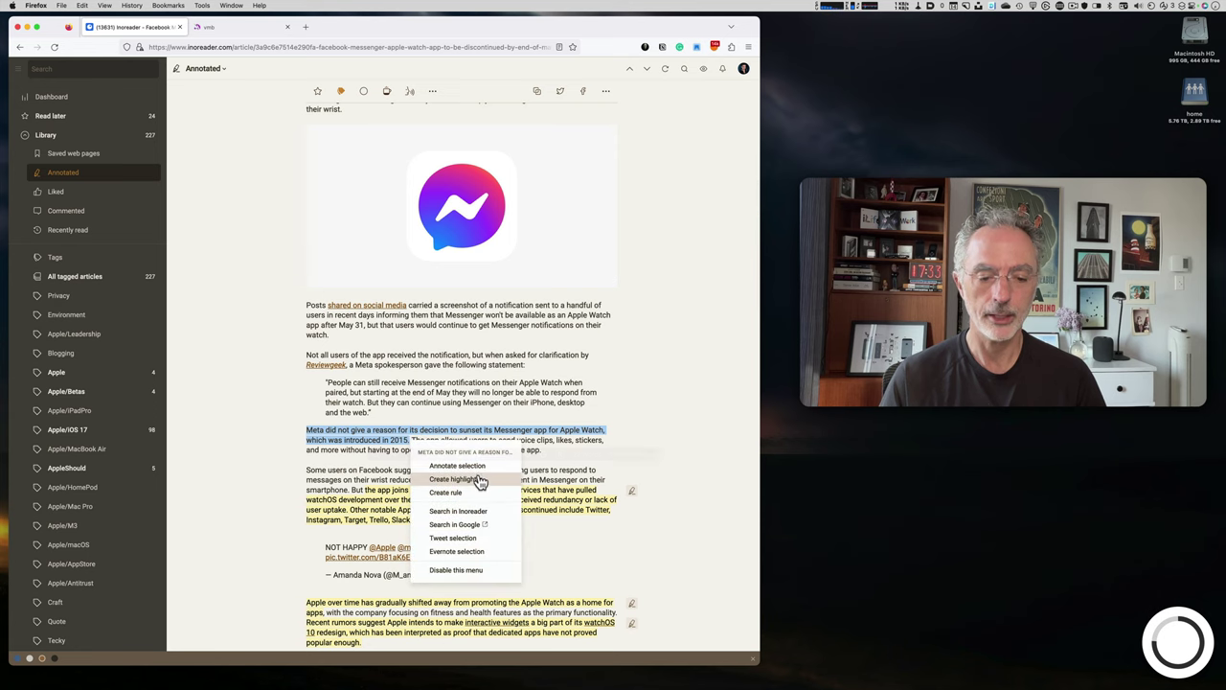
{"action": "left_click", "coordinate": [497, 472]}
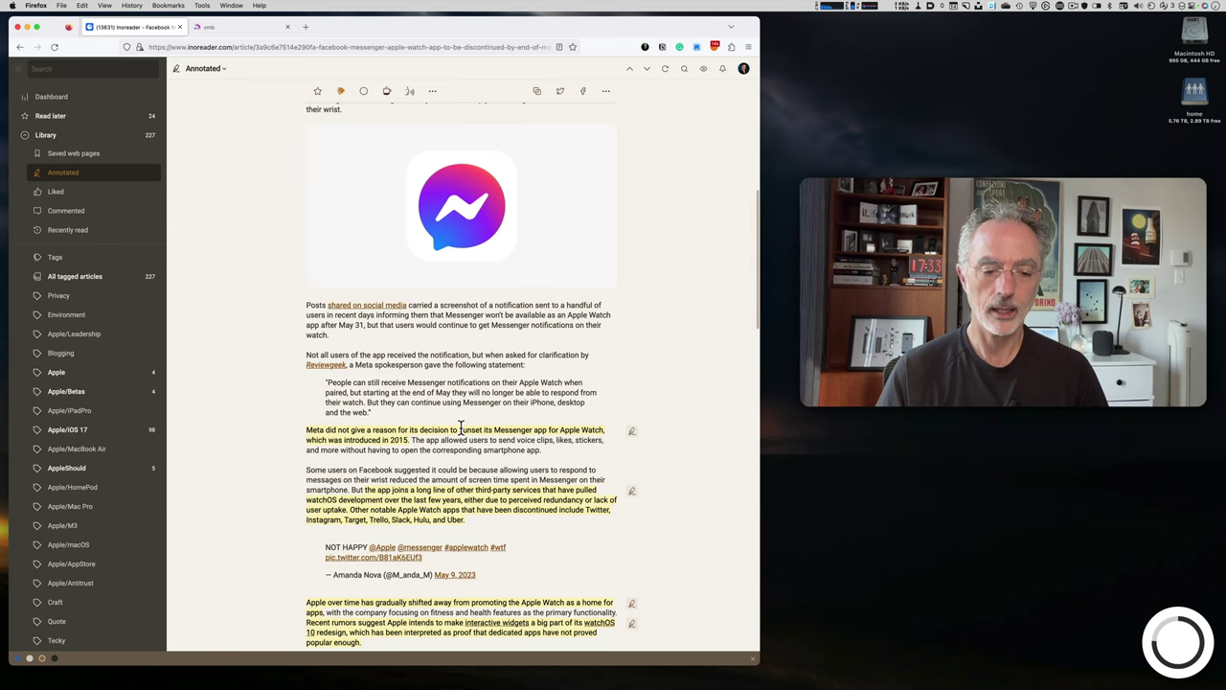
{"action": "left_click_drag", "start_coordinate": [409, 439], "coordinate": [308, 427]}
{"action": "right_click", "coordinate": [308, 427]}
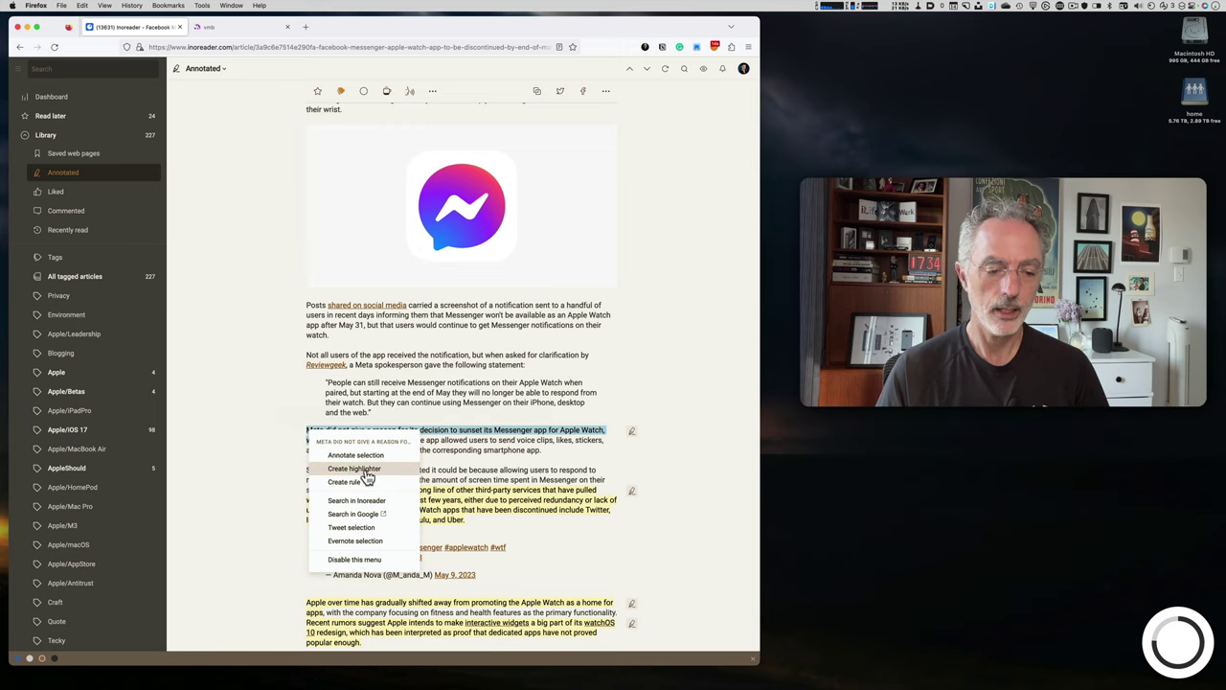
{"action": "left_click", "coordinate": [443, 464]}
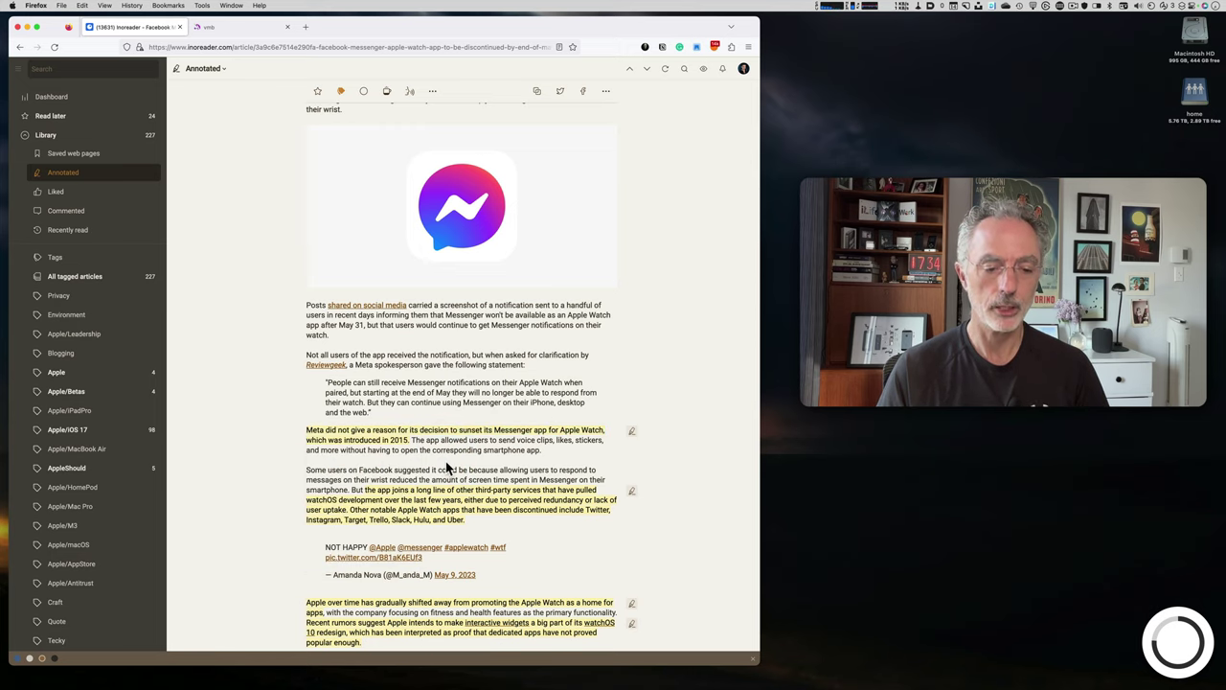
Delete the annotation about Meta's decision to sunset its Messenger app from the article's Notes & Annotations
{"action": "scroll", "coordinate": [446, 468], "scroll_direction": "up", "scroll_amount": 5}
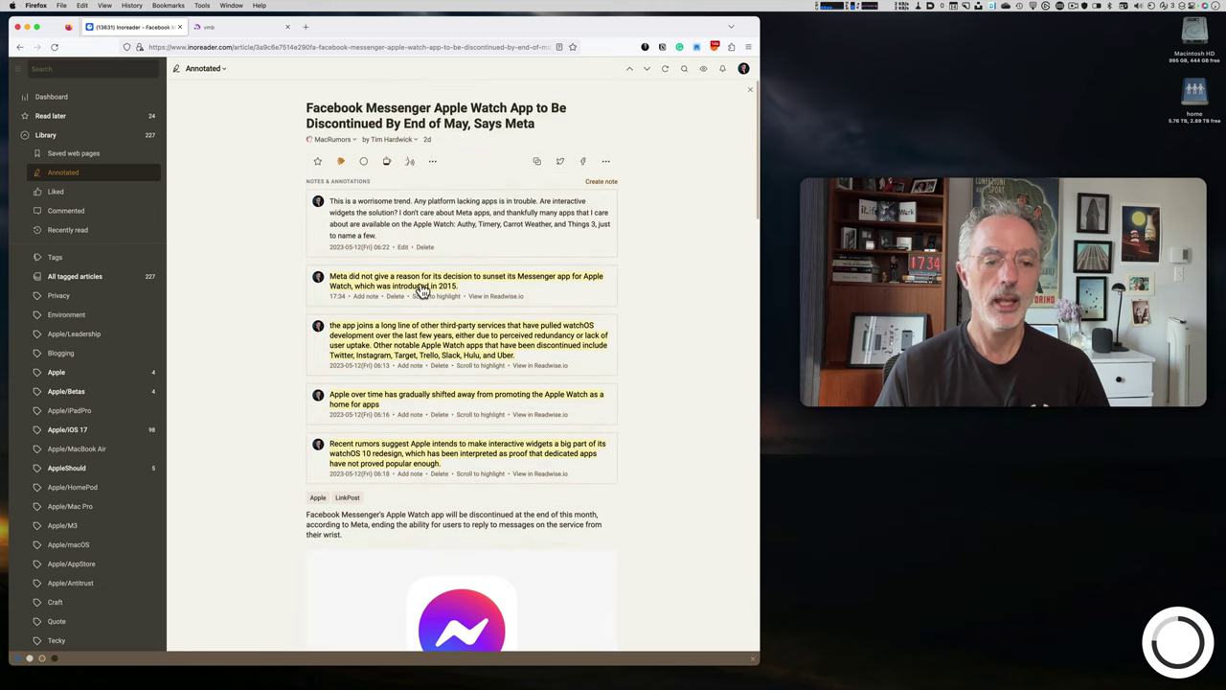
{"action": "left_click", "coordinate": [396, 297]}
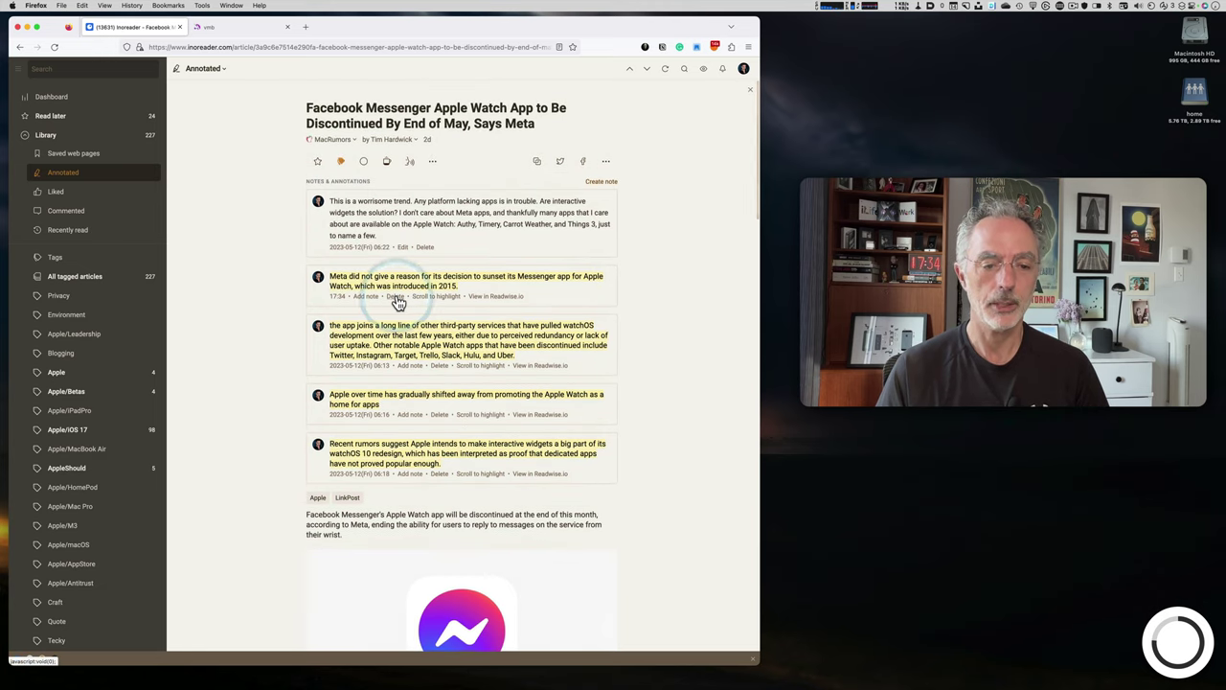
{"action": "left_click", "coordinate": [402, 381]}
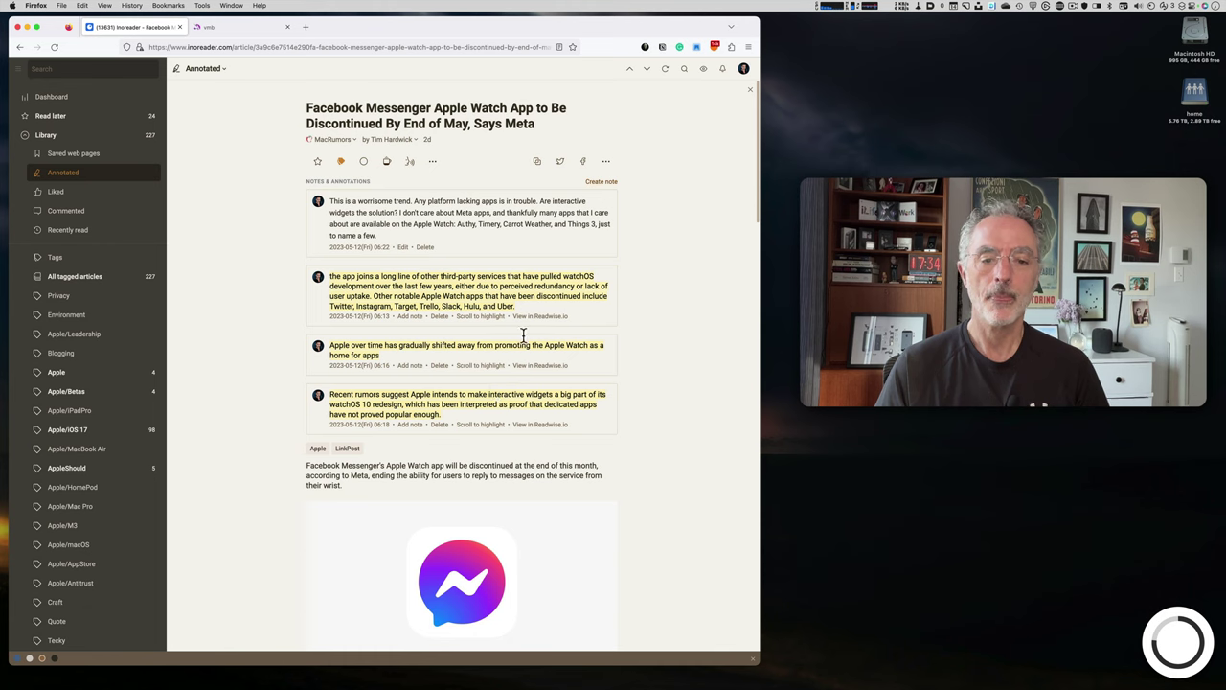
Add the note "This is some thoughts." to the highlight beginning "the app joins a long line" and save it
{"action": "left_click", "coordinate": [409, 320]}
{"action": "left_click", "coordinate": [360, 219]}
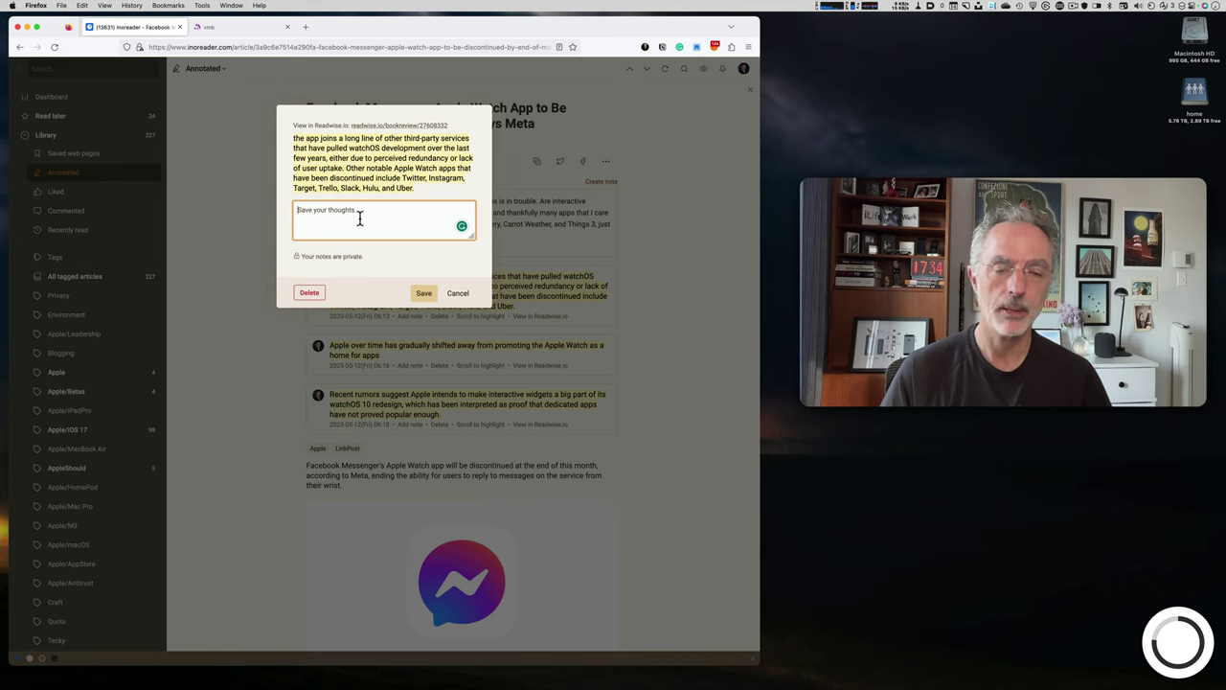
{"action": "type", "text": "This is some thoughts."}
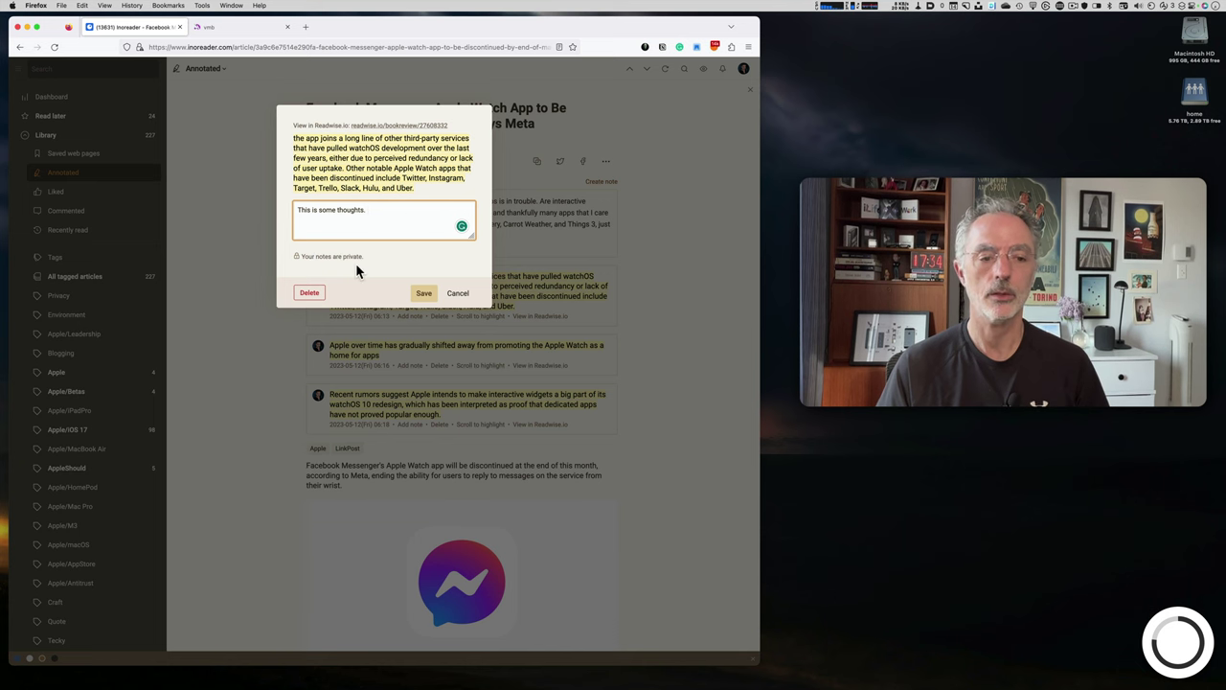
{"action": "left_click", "coordinate": [423, 296]}
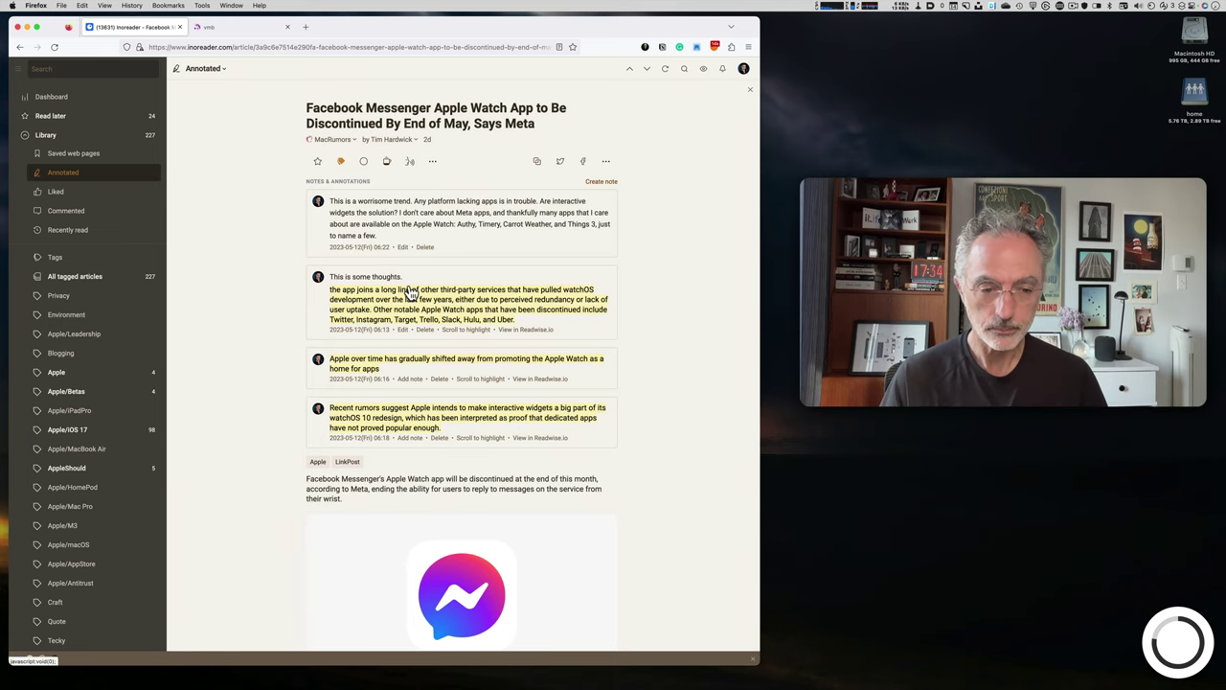
Review the annotated article down to its like, broadcast and comment options and activate the empty comment field
{"action": "scroll", "coordinate": [454, 396], "scroll_direction": "down", "scroll_amount": 3}
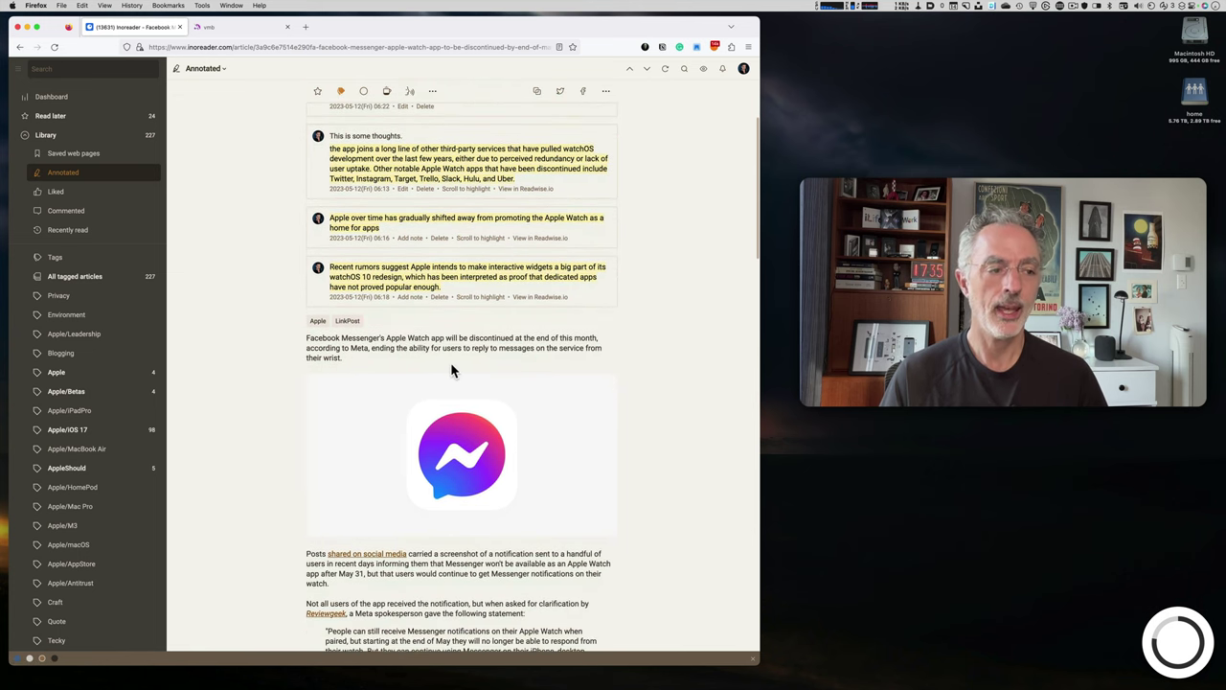
{"action": "scroll", "coordinate": [451, 364], "scroll_direction": "down", "scroll_amount": 2}
{"action": "scroll", "coordinate": [451, 363], "scroll_direction": "up", "scroll_amount": 4}
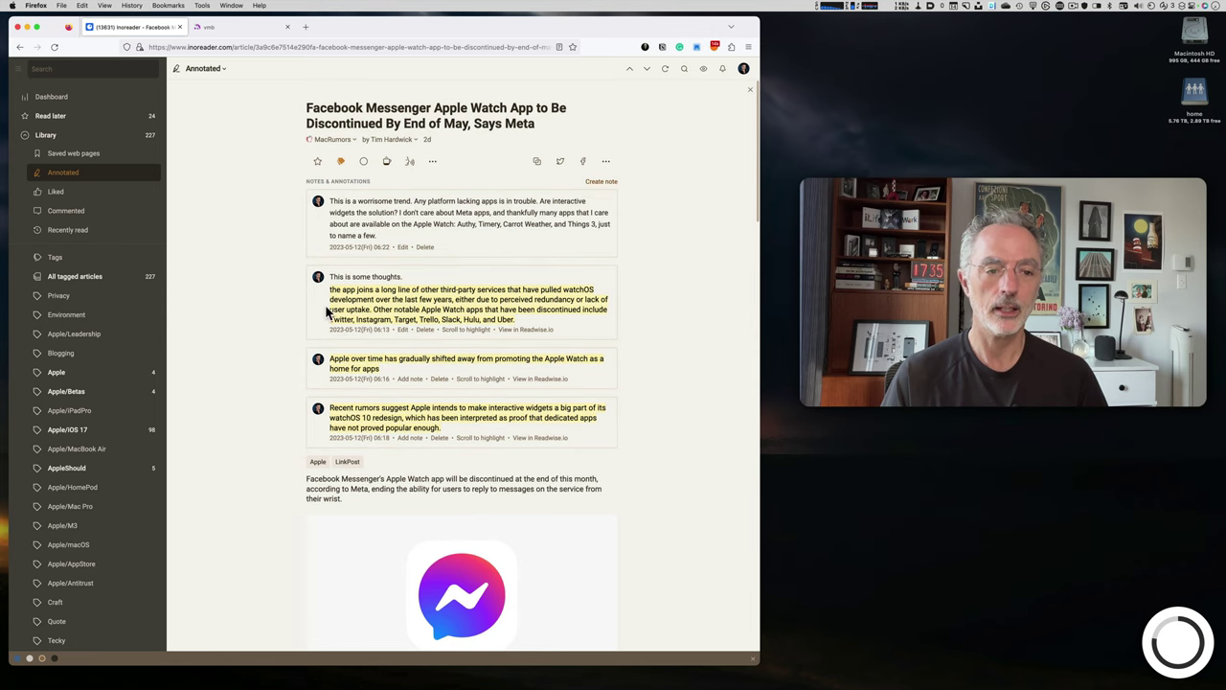
{"action": "left_click", "coordinate": [328, 311]}
{"action": "scroll", "coordinate": [360, 364], "scroll_direction": "down", "scroll_amount": 1}
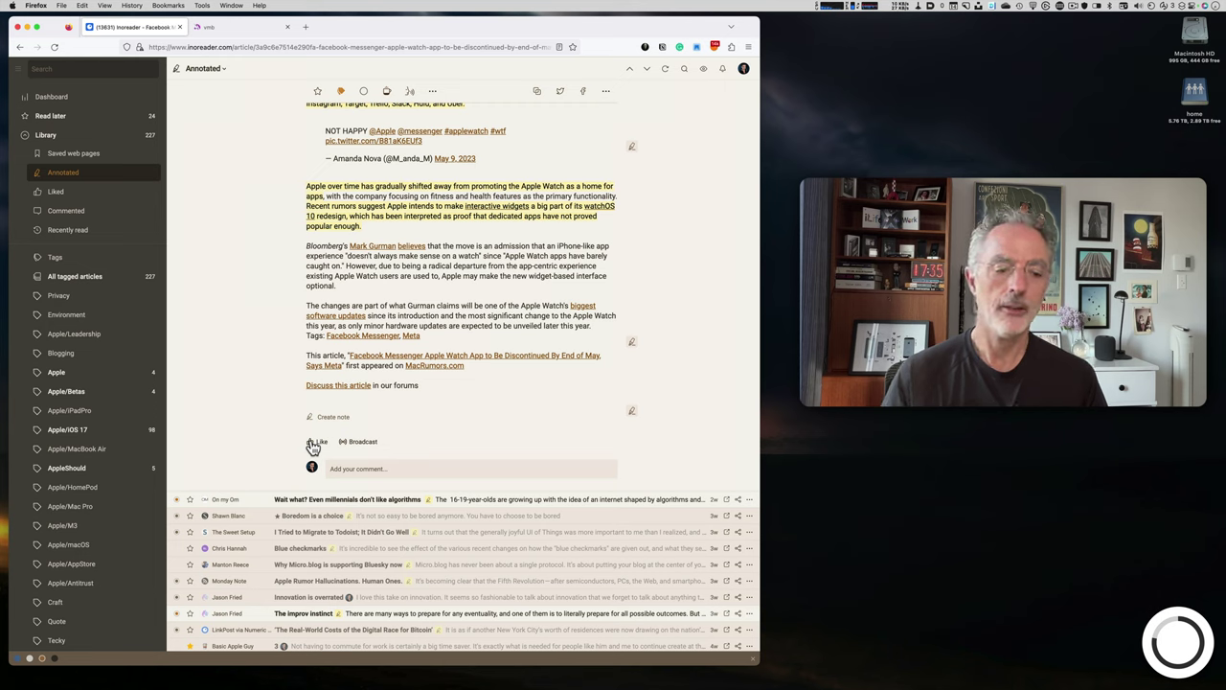
{"action": "left_click", "coordinate": [378, 468]}
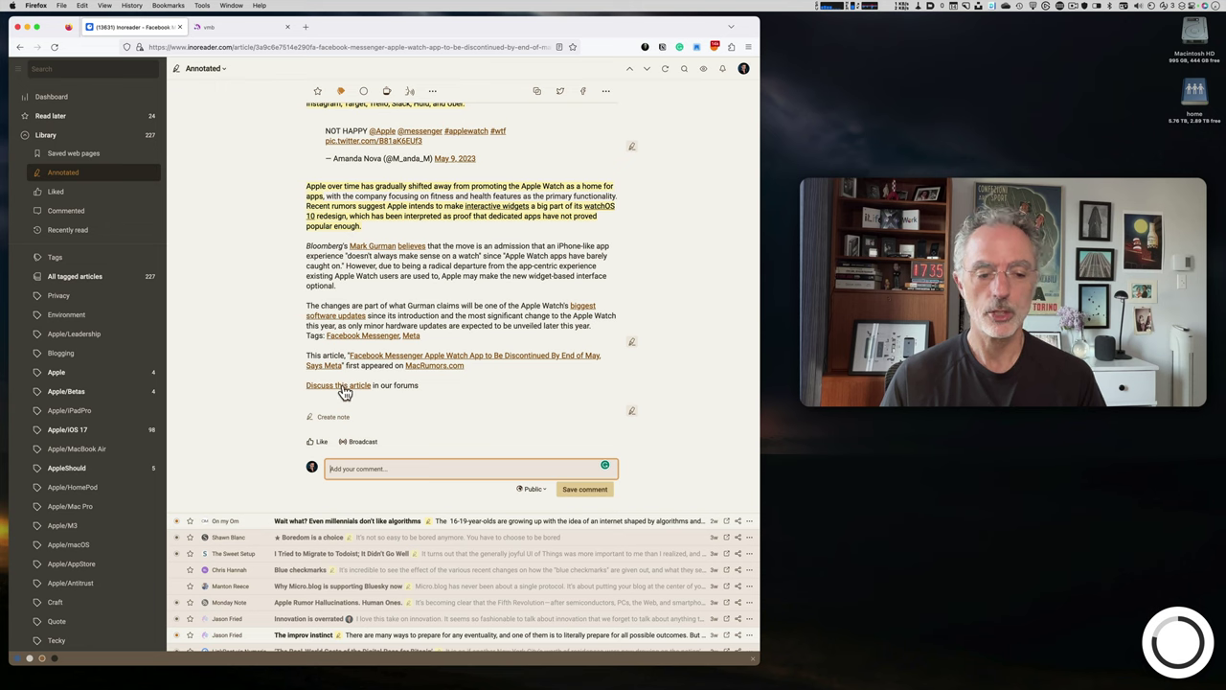
{"action": "scroll", "coordinate": [344, 392], "scroll_direction": "up", "scroll_amount": 2}
{"action": "scroll", "coordinate": [344, 391], "scroll_direction": "up", "scroll_amount": 3}
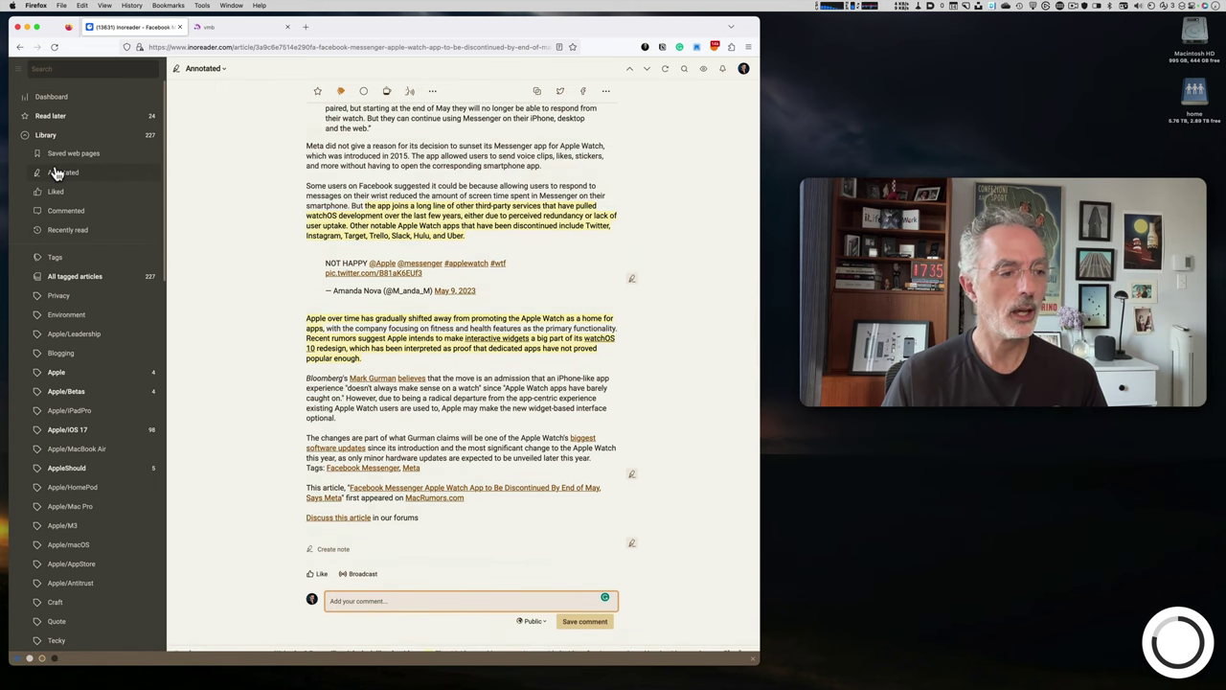
Return to the Dashboard and collapse the Library section
{"action": "left_click", "coordinate": [79, 183]}
{"action": "left_click", "coordinate": [61, 102]}
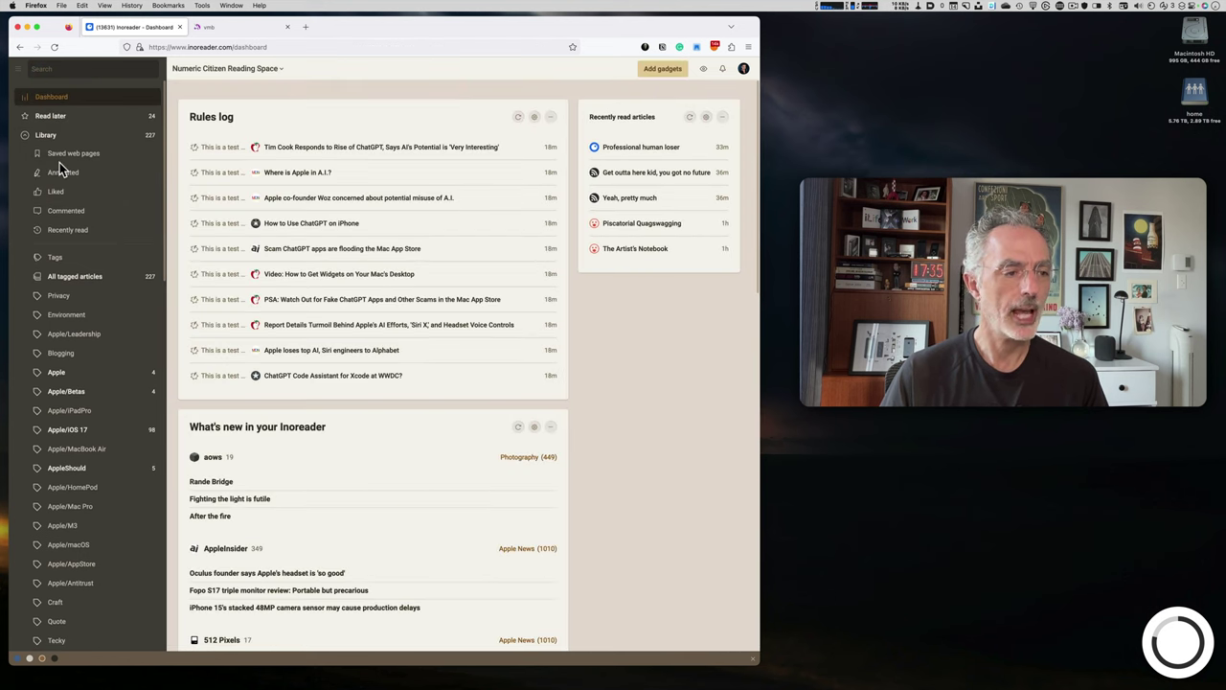
{"action": "left_click", "coordinate": [25, 140]}
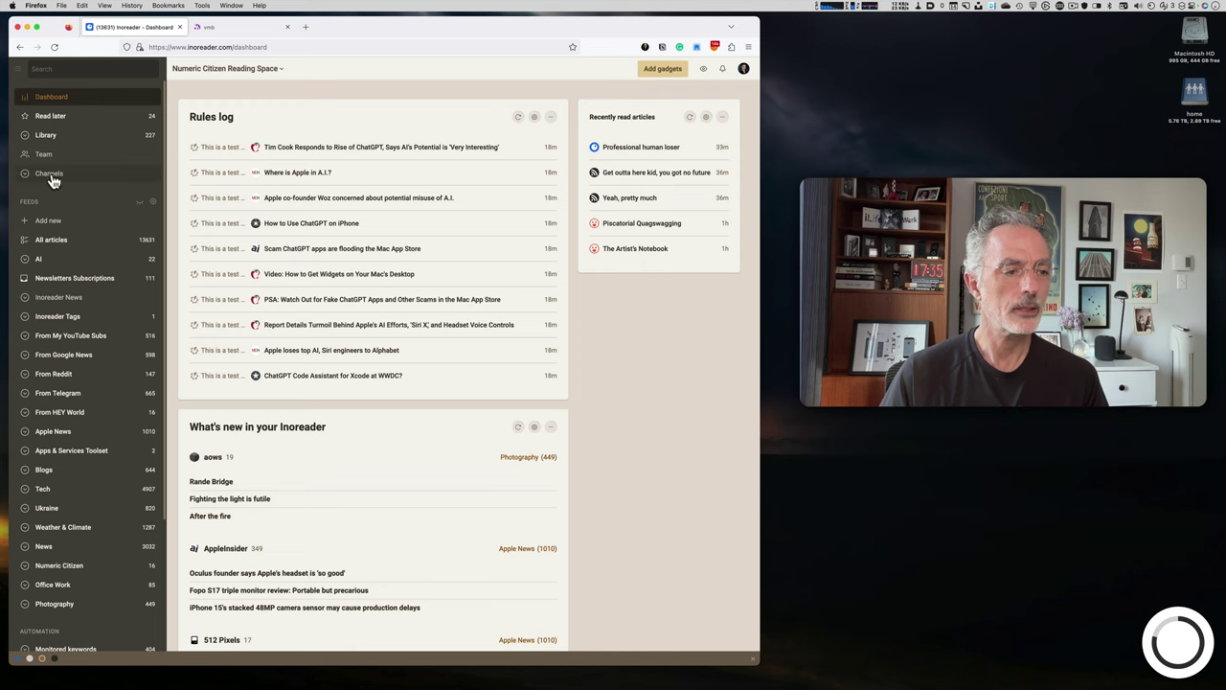
Open My Channel under Channels and view its Activity, Bundles and Followers pages, ending on Activity
{"action": "left_click", "coordinate": [26, 176]}
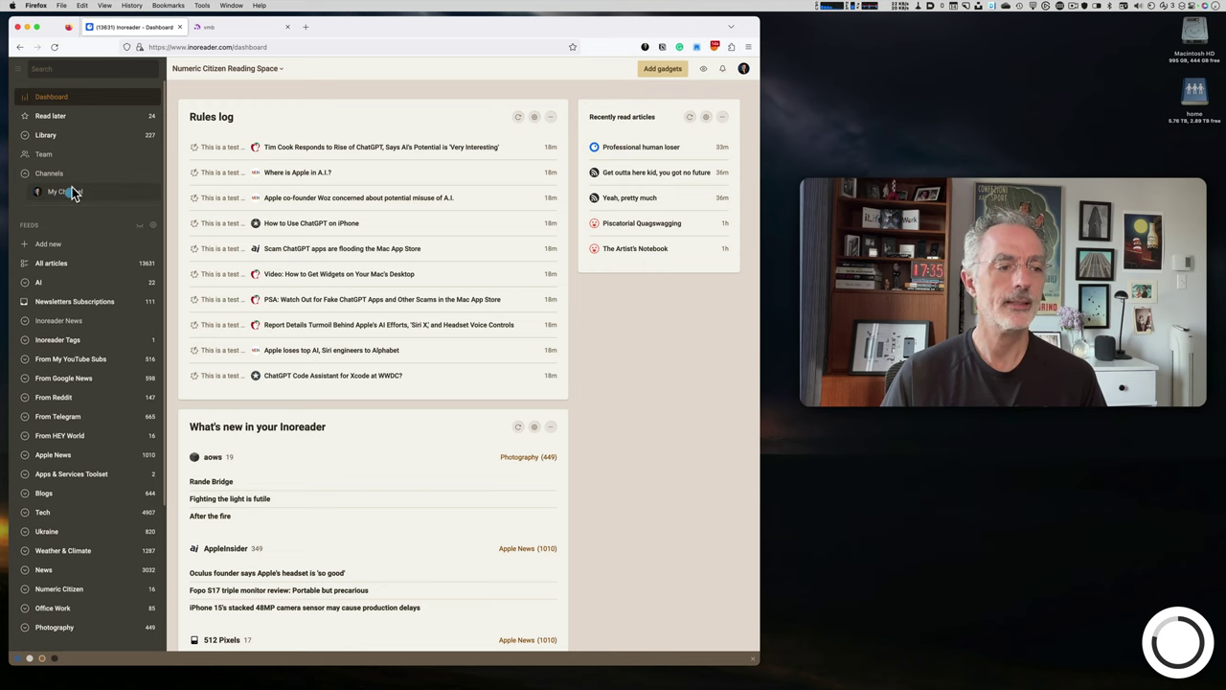
{"action": "left_click", "coordinate": [69, 192]}
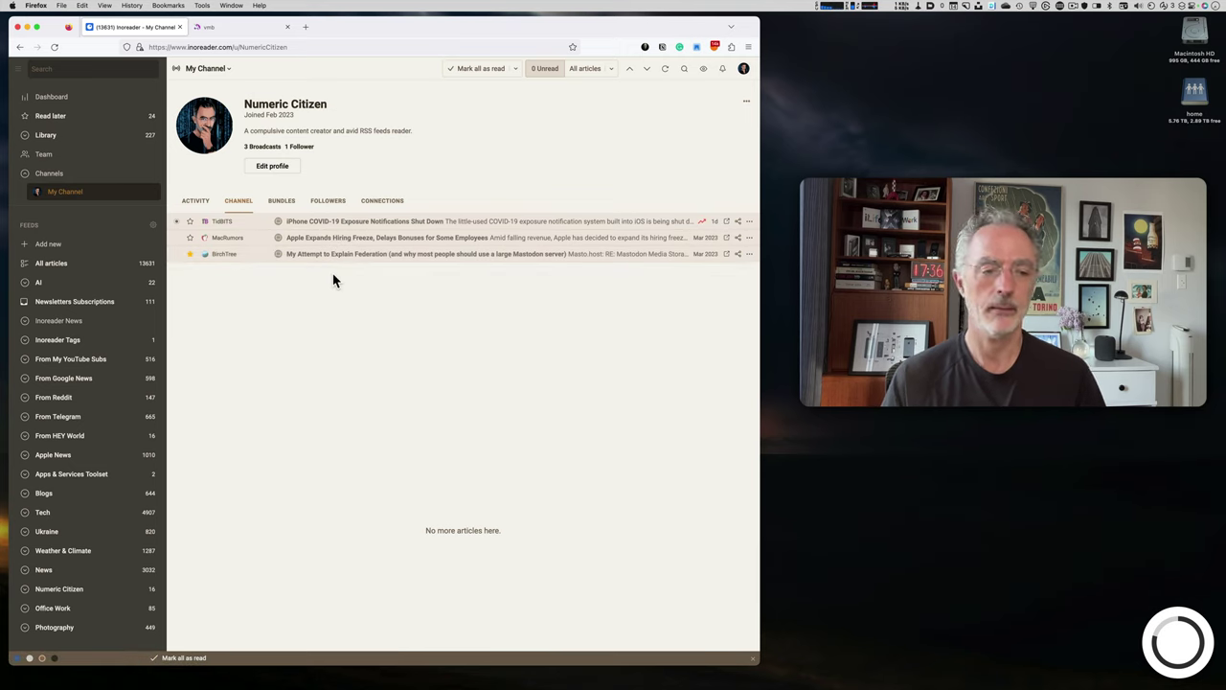
{"action": "left_click", "coordinate": [198, 202]}
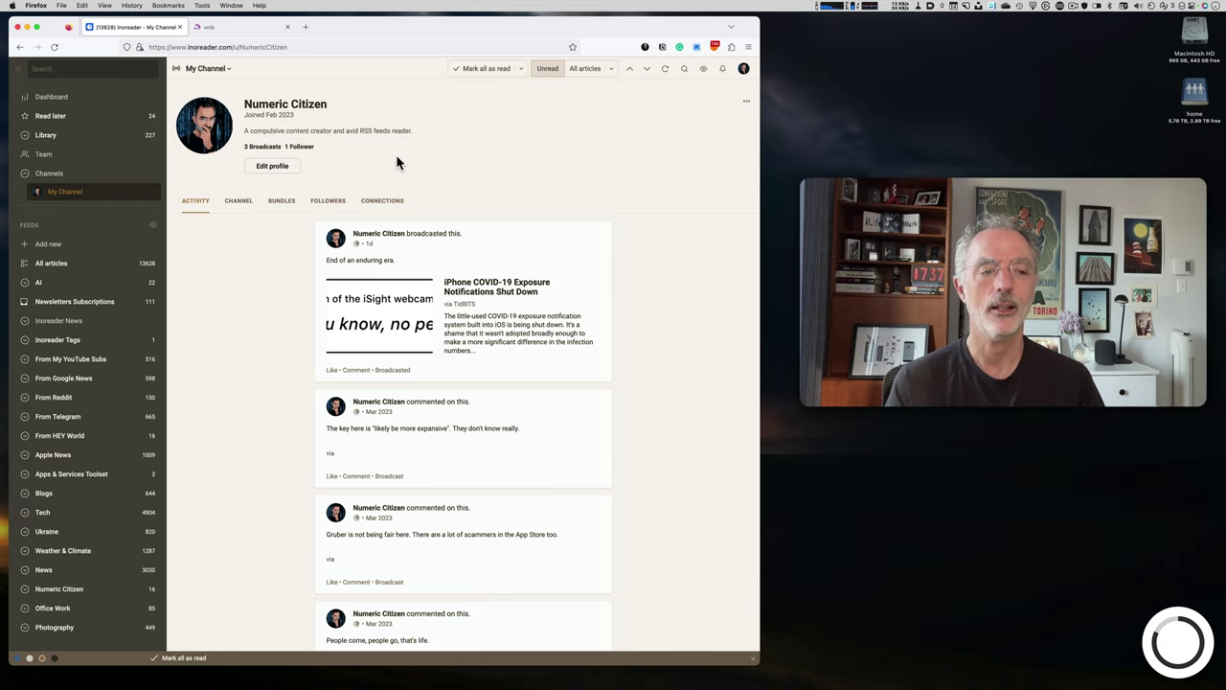
{"action": "left_click", "coordinate": [284, 203]}
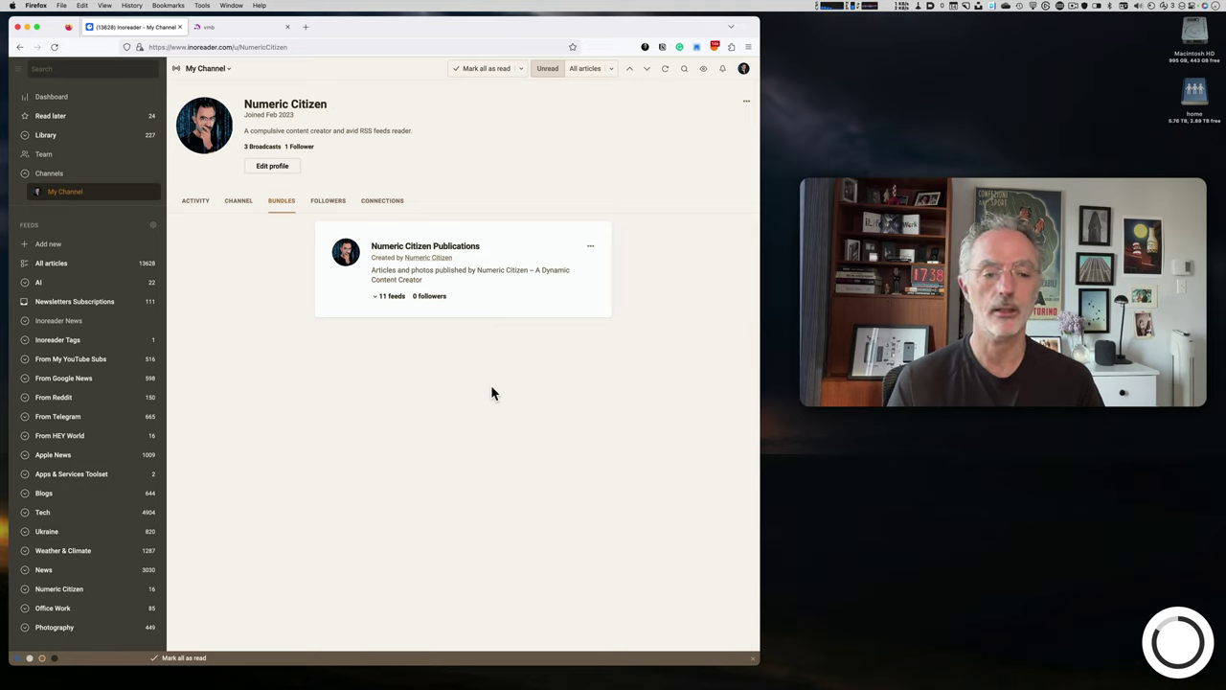
{"action": "left_click", "coordinate": [328, 201]}
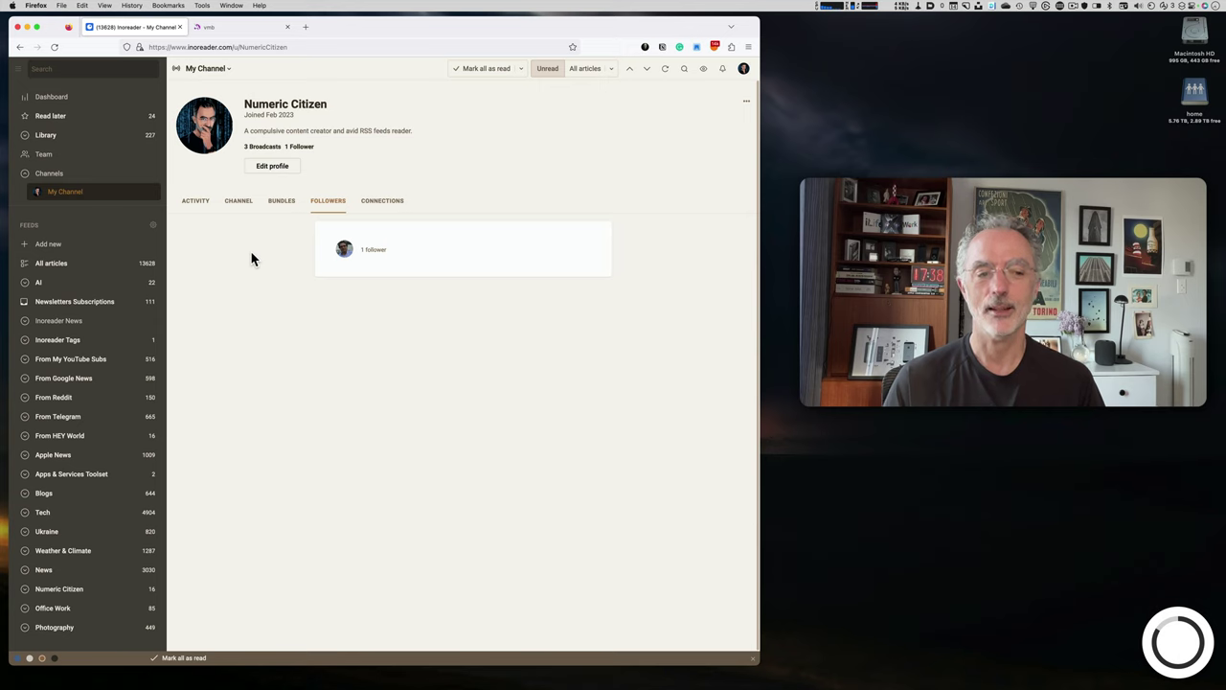
{"action": "left_click", "coordinate": [195, 204]}
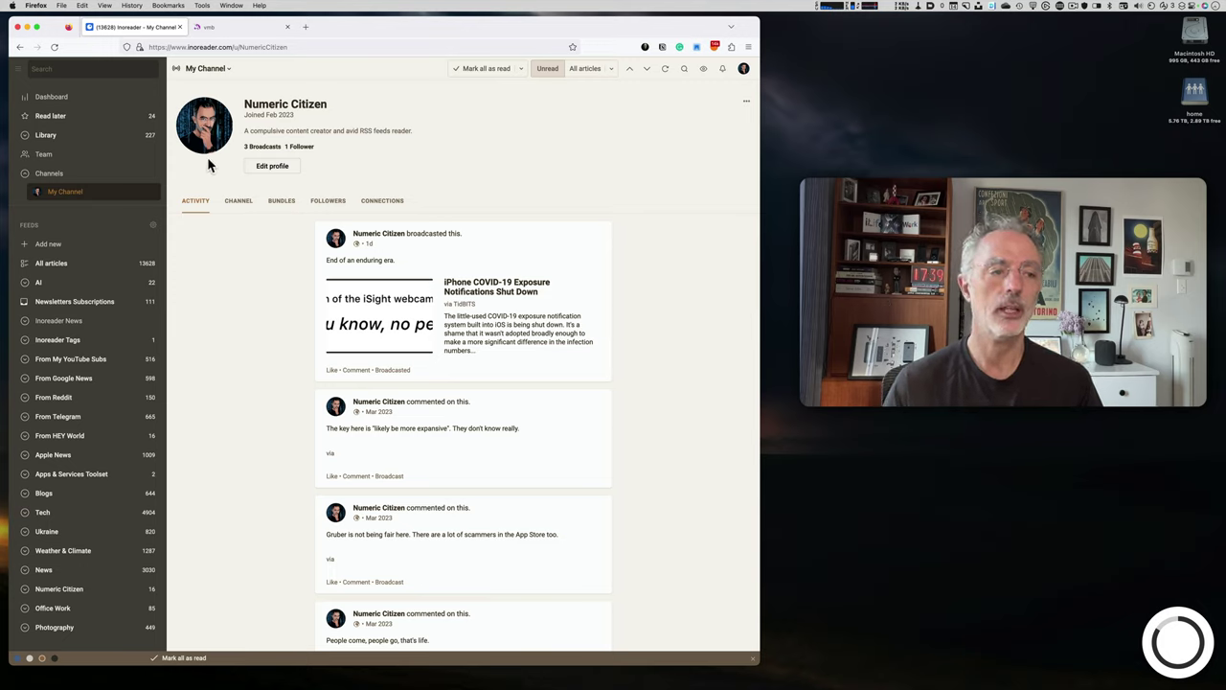
Check the page options of My Channel without choosing any and open its Channel page of broadcast articles
{"action": "left_click", "coordinate": [226, 69]}
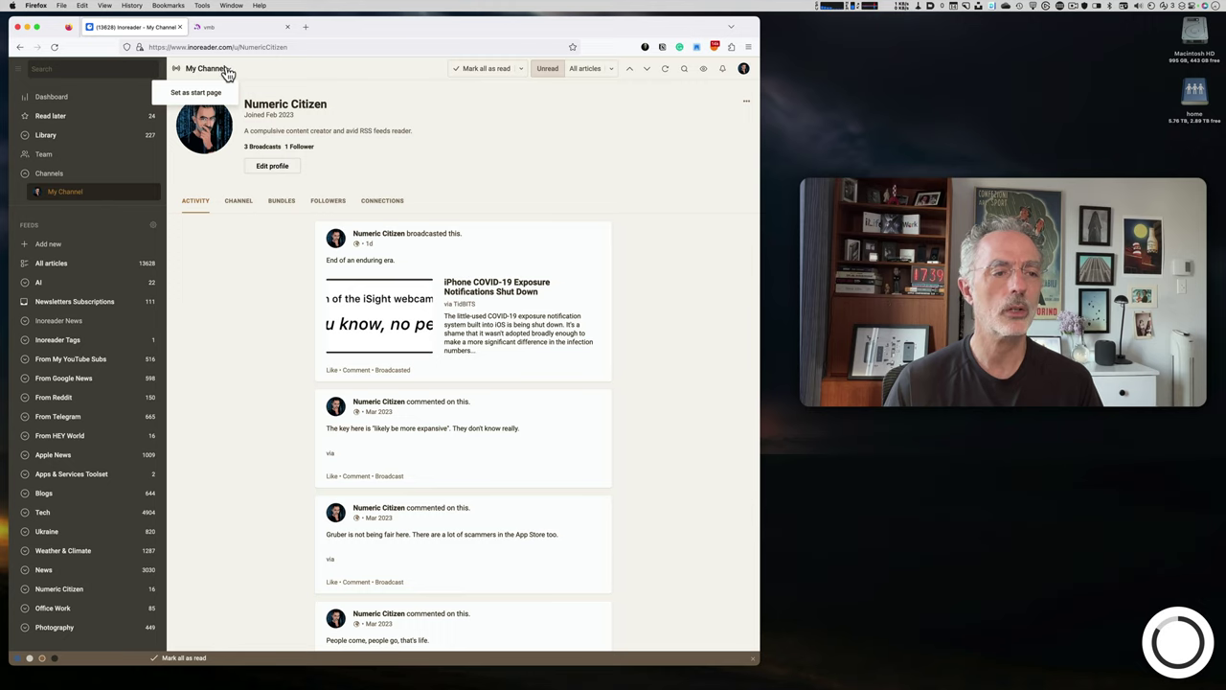
{"action": "left_click", "coordinate": [282, 294]}
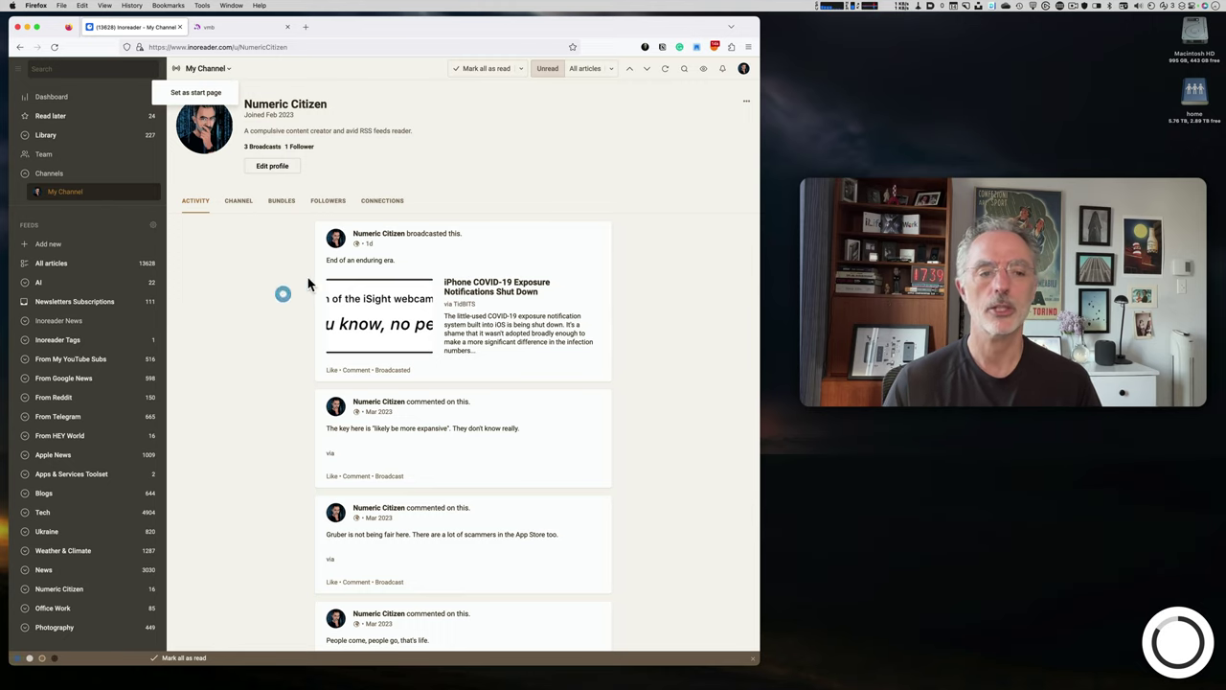
{"action": "left_click", "coordinate": [247, 207]}
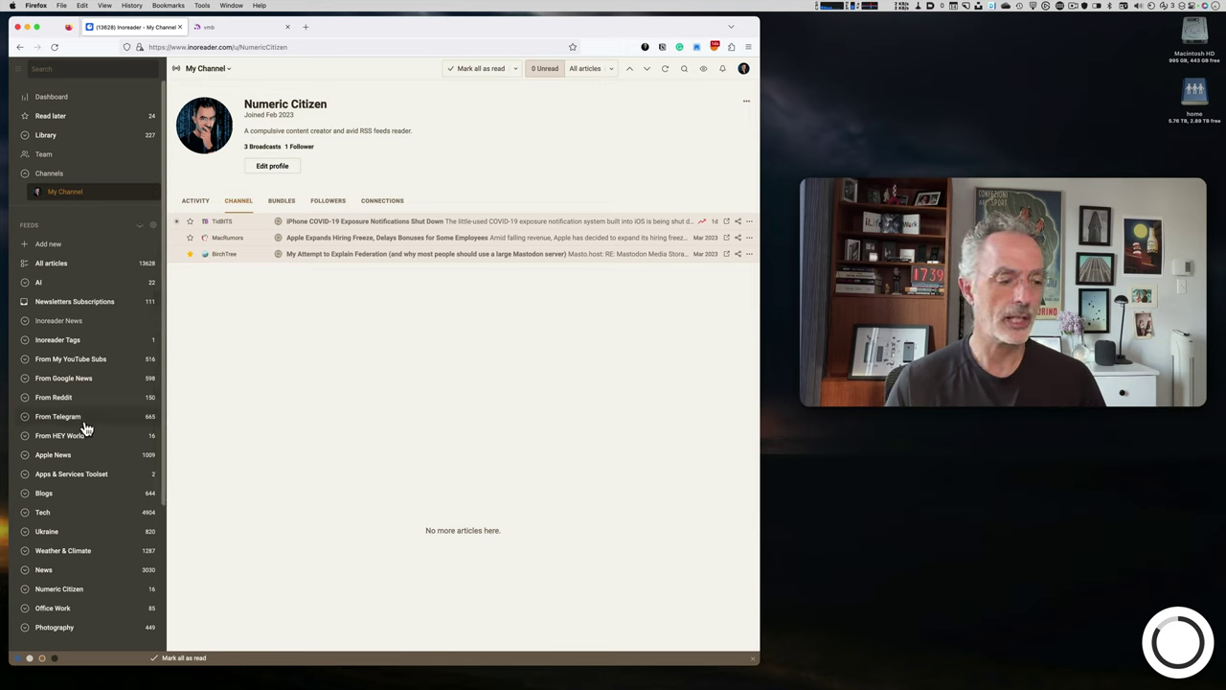
Open the iPhone 15 48-megapixel camera article from the MacRumors feed in the Apple News folder and go to its broadcast option
{"action": "left_click", "coordinate": [25, 454]}
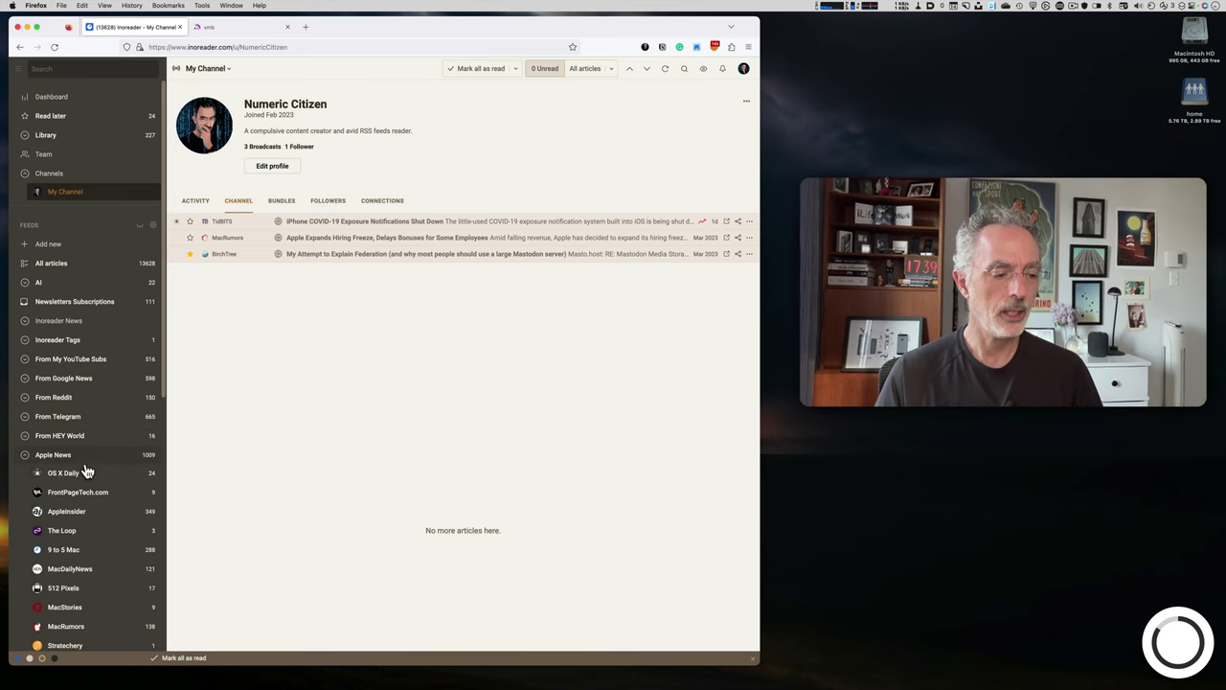
{"action": "scroll", "coordinate": [88, 479], "scroll_direction": "down", "scroll_amount": 3}
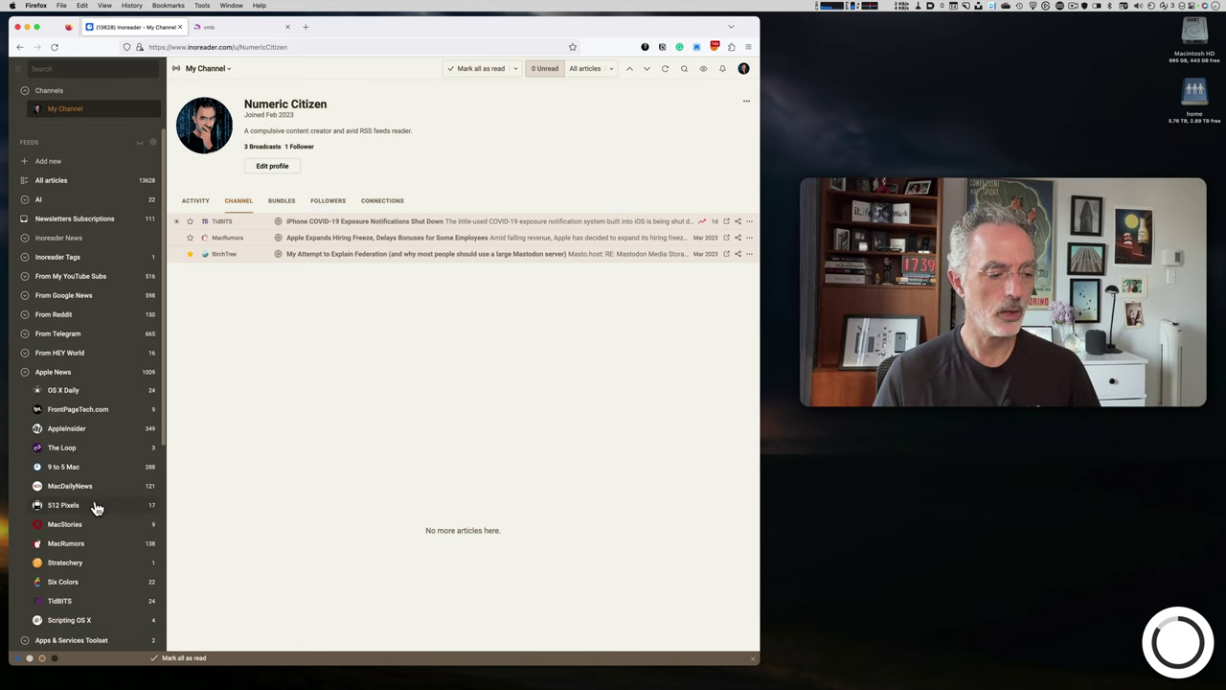
{"action": "left_click", "coordinate": [67, 543]}
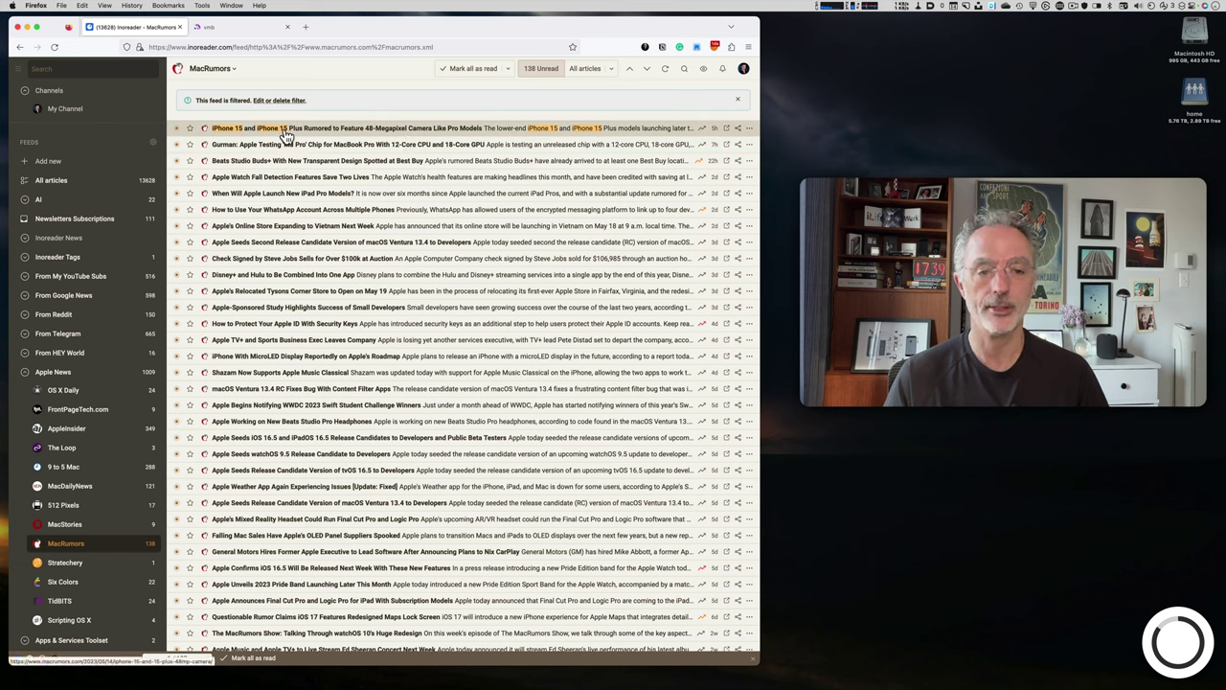
{"action": "left_click", "coordinate": [354, 131]}
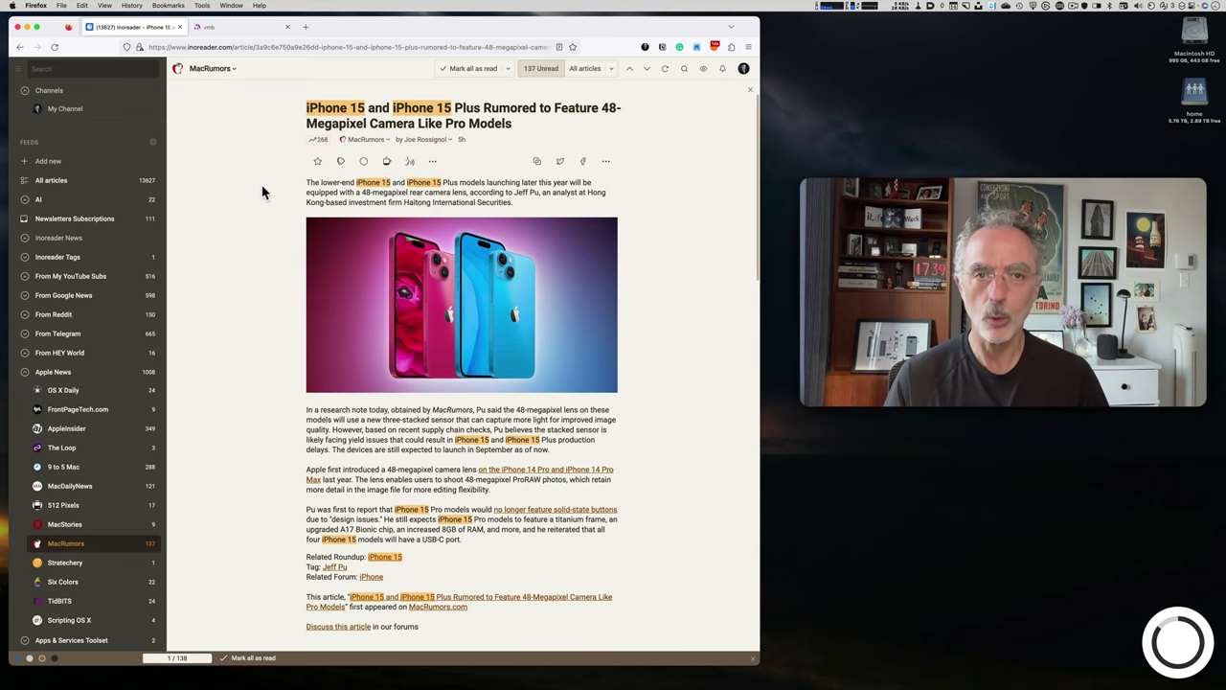
{"action": "scroll", "coordinate": [283, 193], "scroll_direction": "down", "scroll_amount": 2}
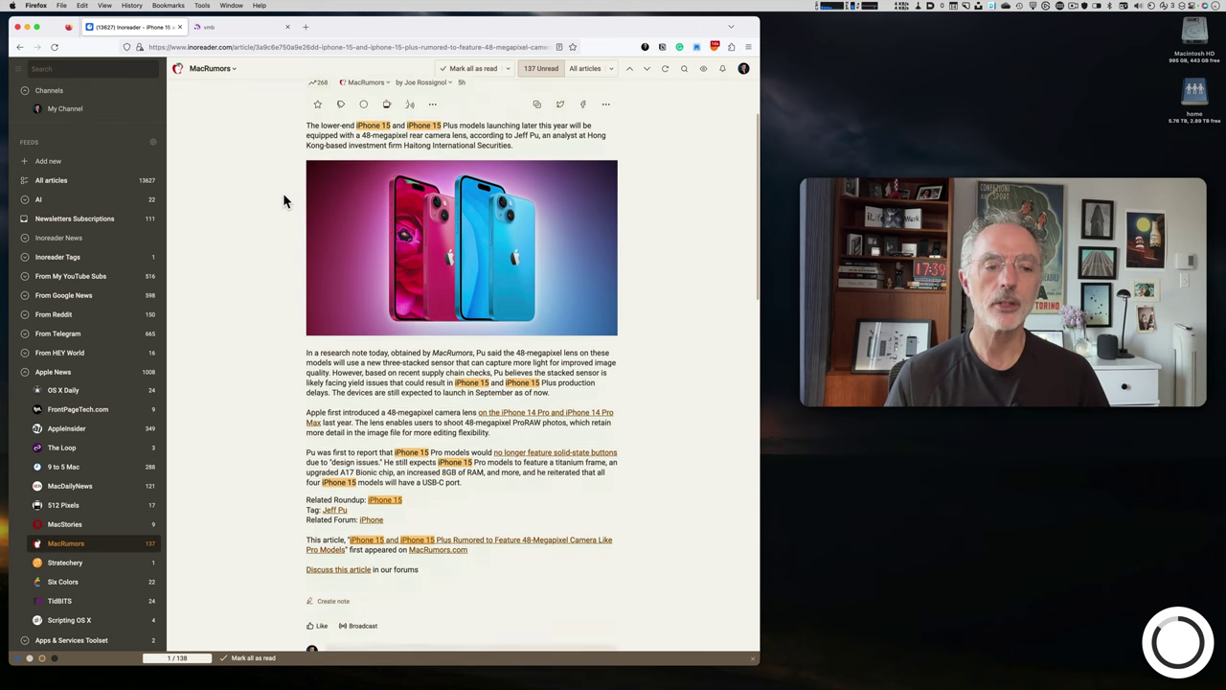
{"action": "scroll", "coordinate": [389, 493], "scroll_direction": "down", "scroll_amount": 3}
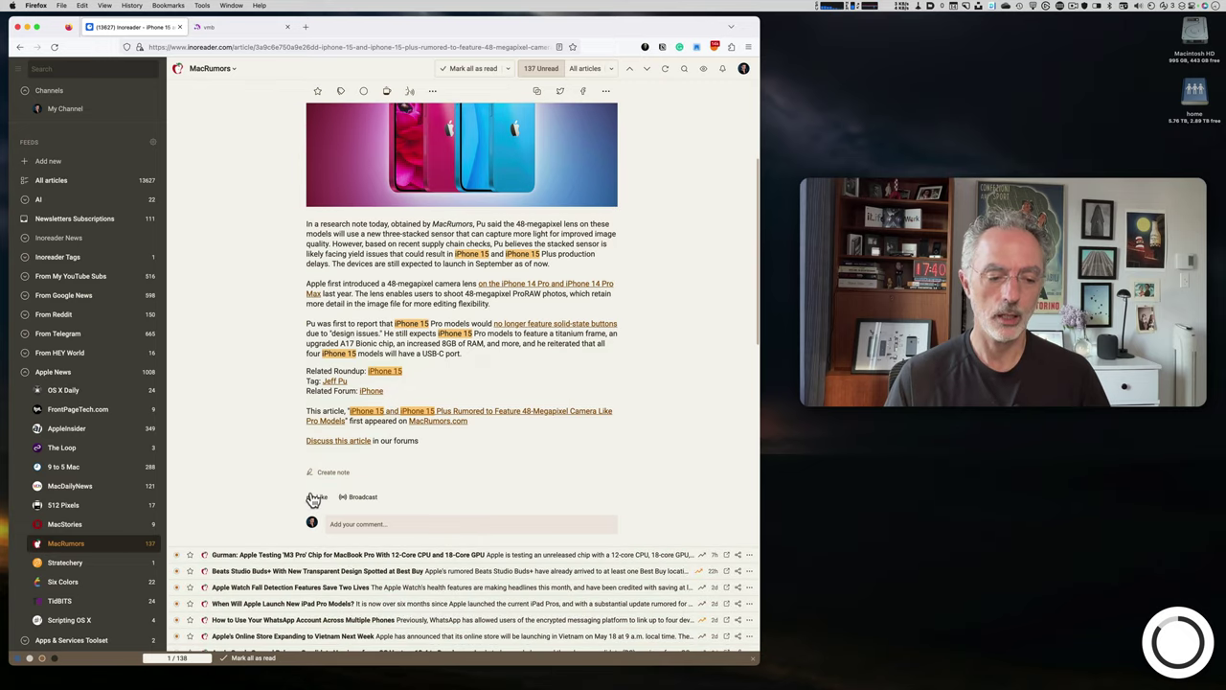
Broadcast the article with the comment "This would make the iPhone 15 models more interesting to more people because they are cheaper."
{"action": "left_click", "coordinate": [361, 498]}
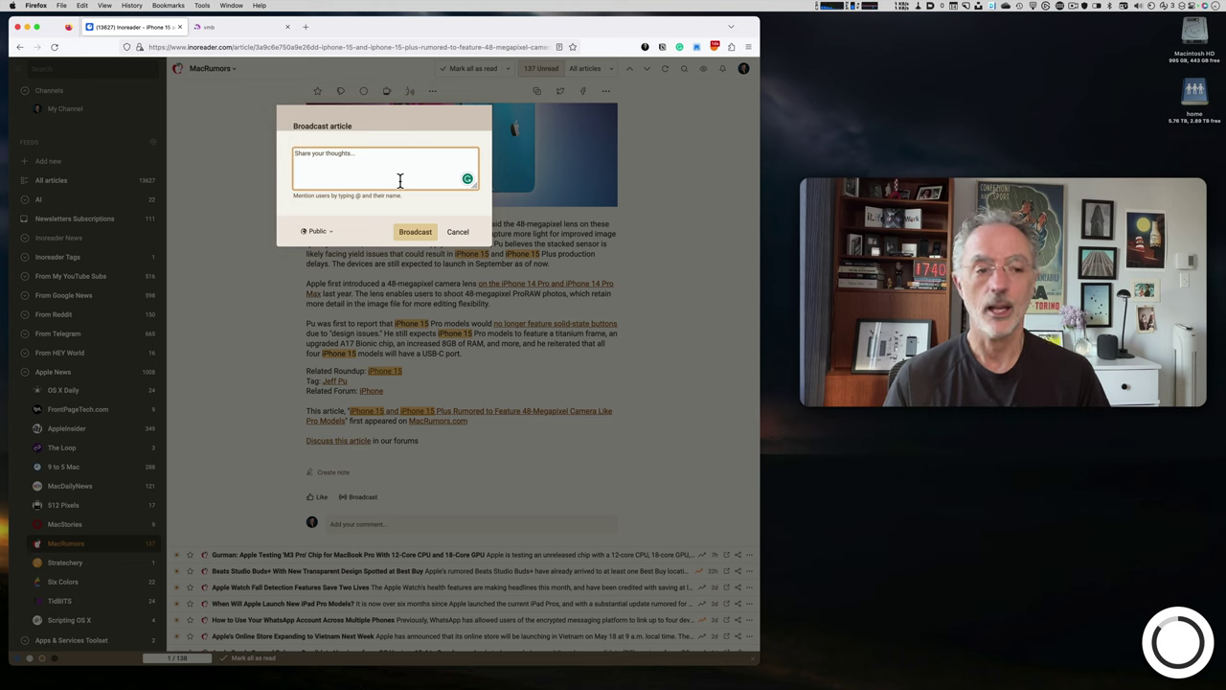
{"action": "type", "text": "This s"}
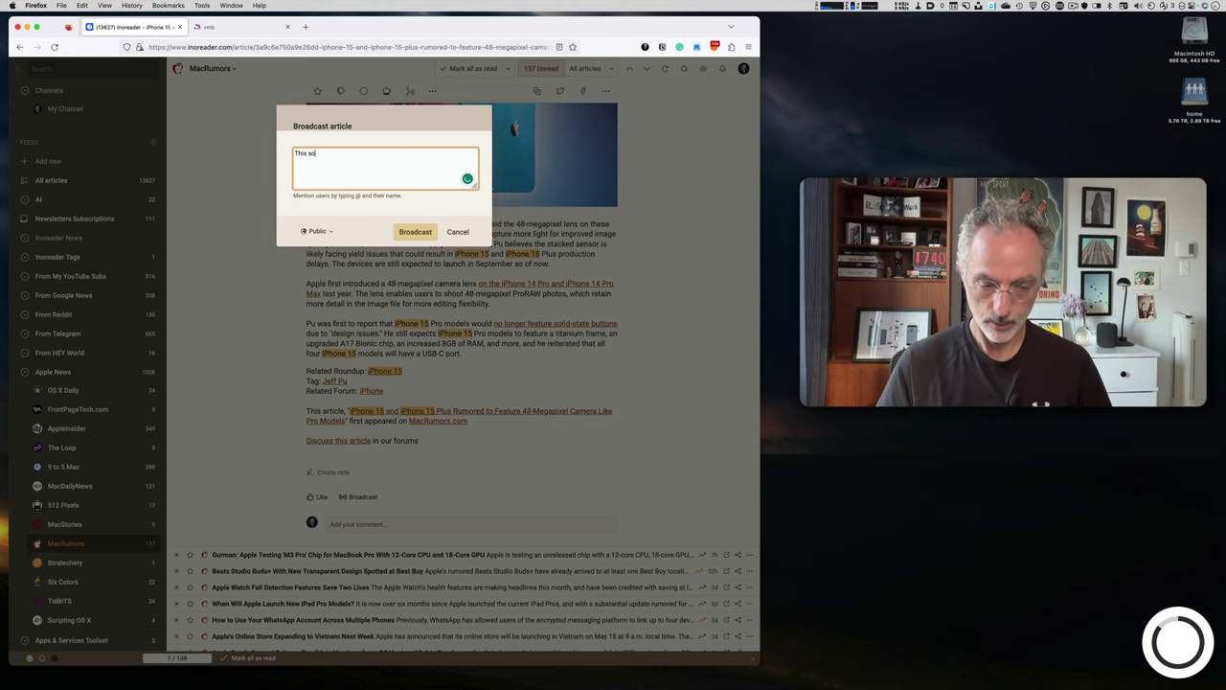
{"action": "key", "text": "BackSpace"}
{"action": "type", "text": "would"}
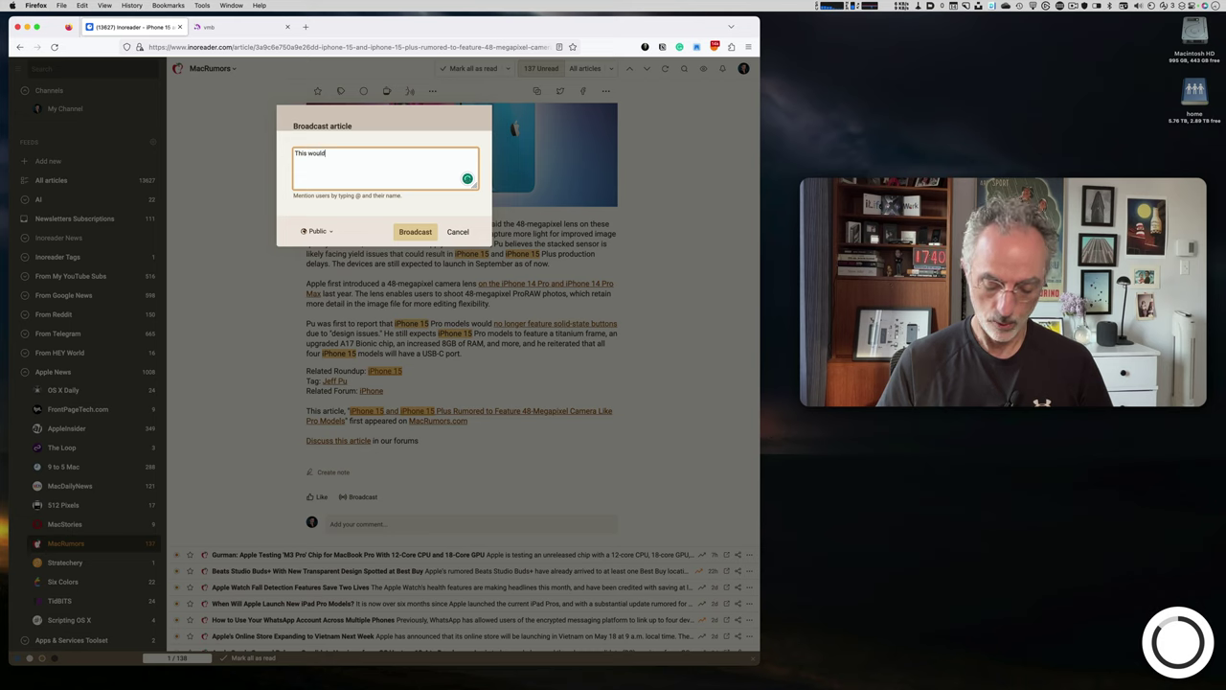
{"action": "type", "text": " make the i"}
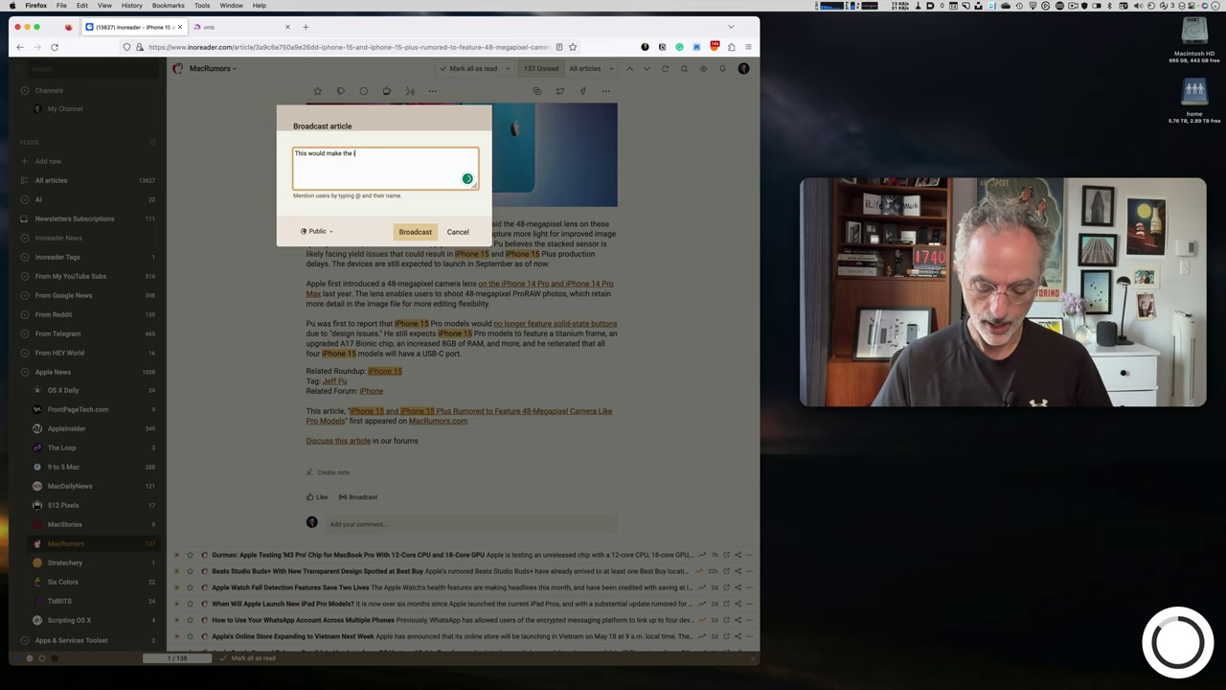
{"action": "type", "text": "Phone 15 models more "}
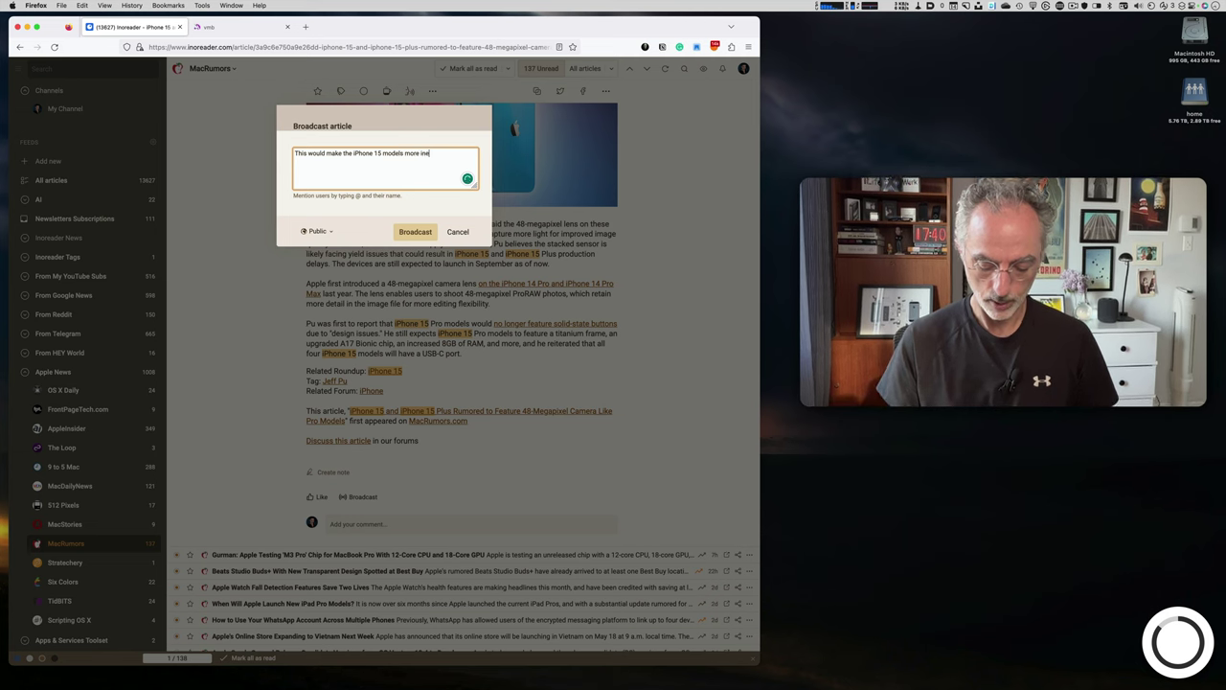
{"action": "type", "text": "interesting to mor"}
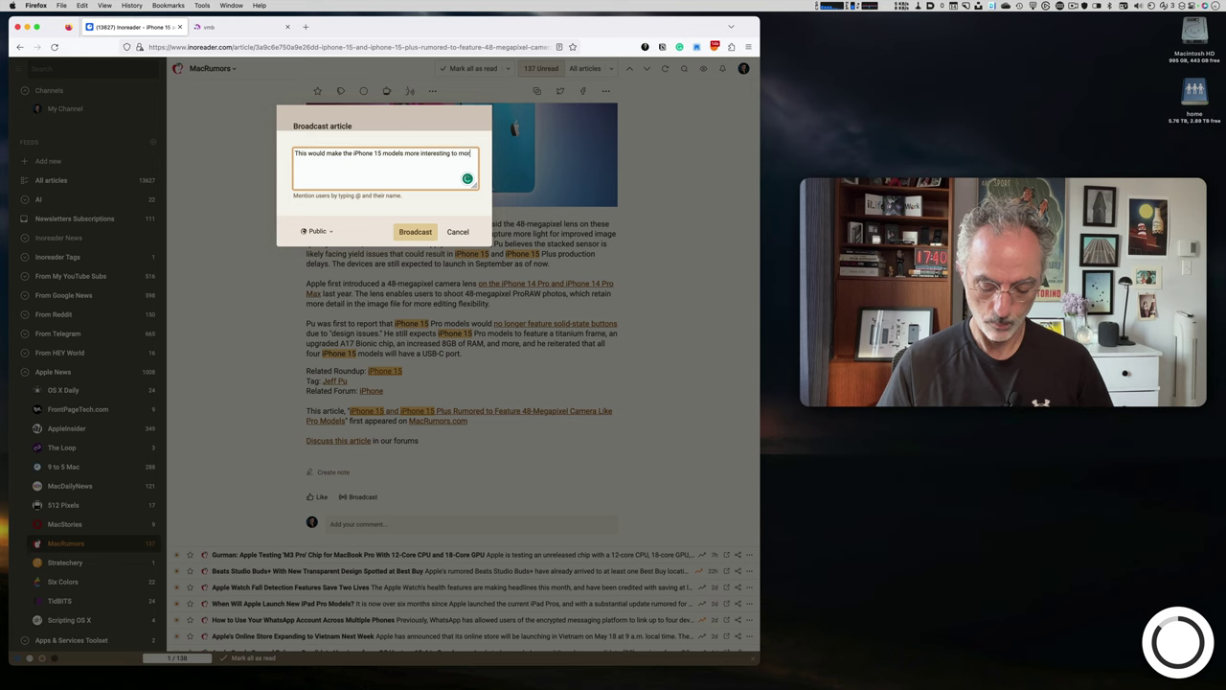
{"action": "type", "text": "e people"}
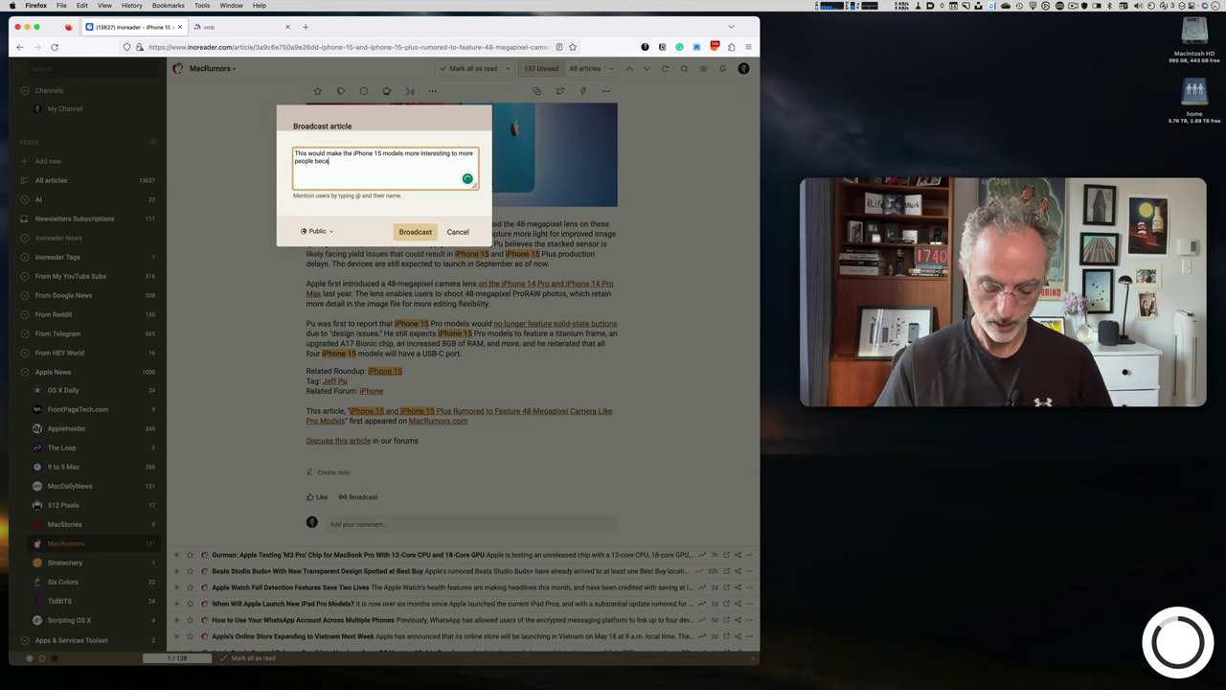
{"action": "type", "text": " because they are cheaper."}
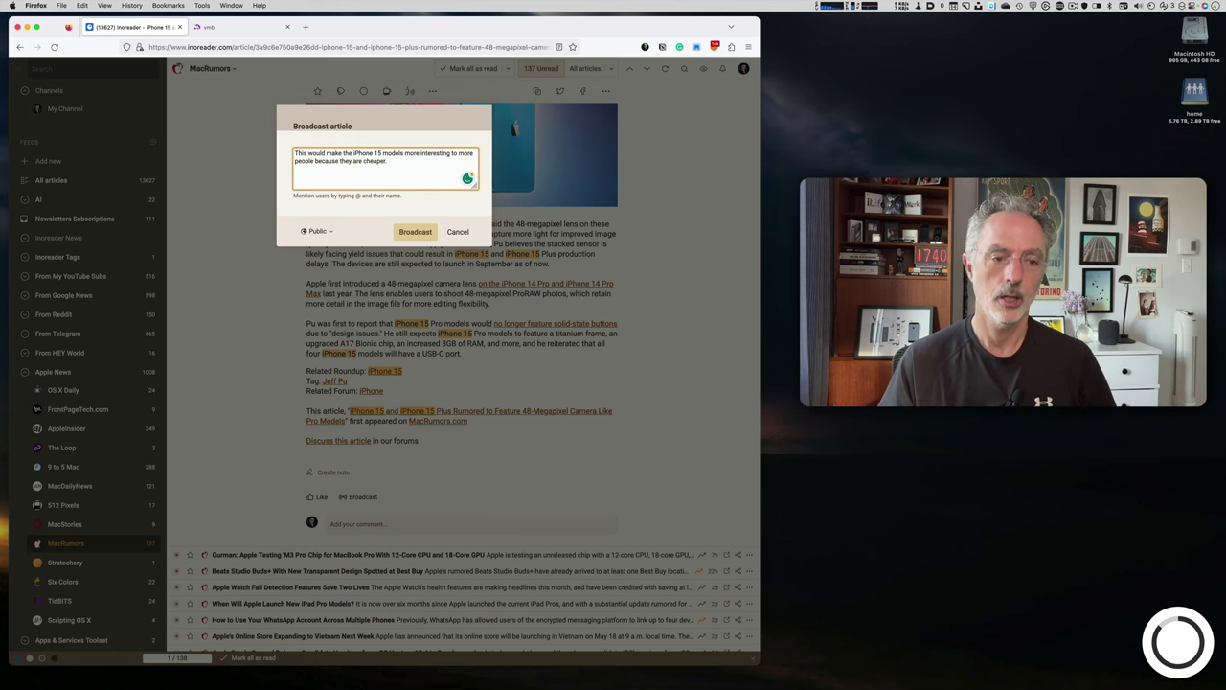
{"action": "left_click", "coordinate": [414, 232]}
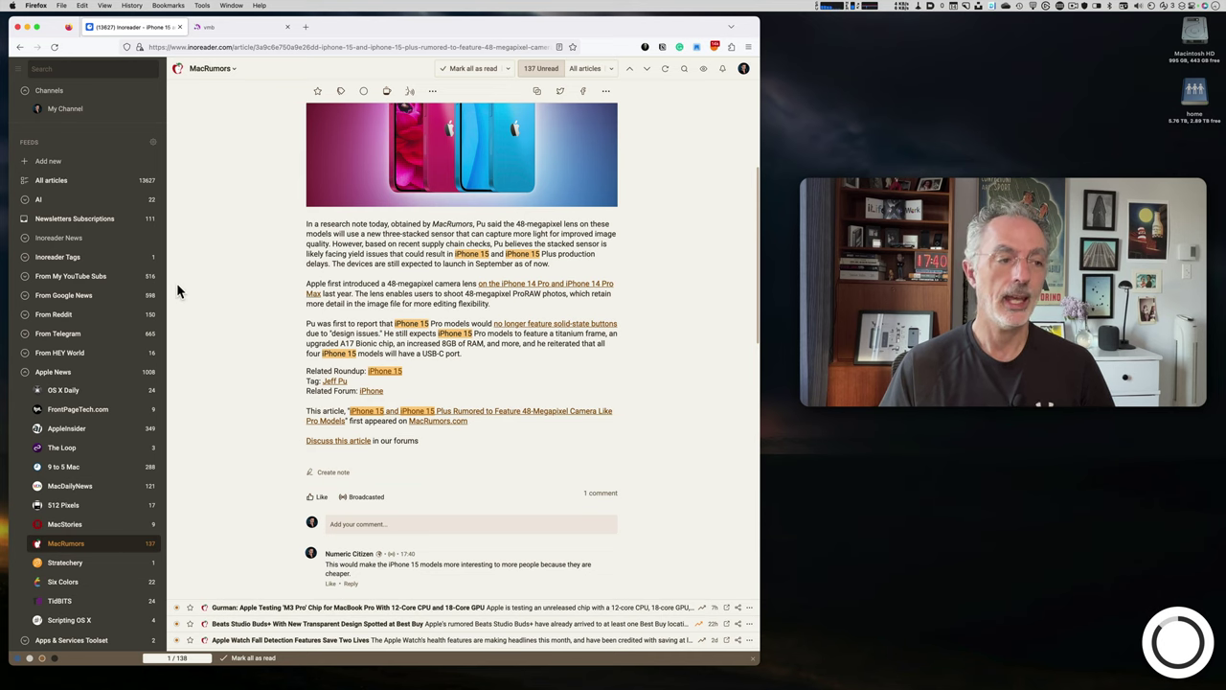
Return to My Channel to view the new broadcast and collapse the Apple News folder
{"action": "left_click", "coordinate": [90, 113]}
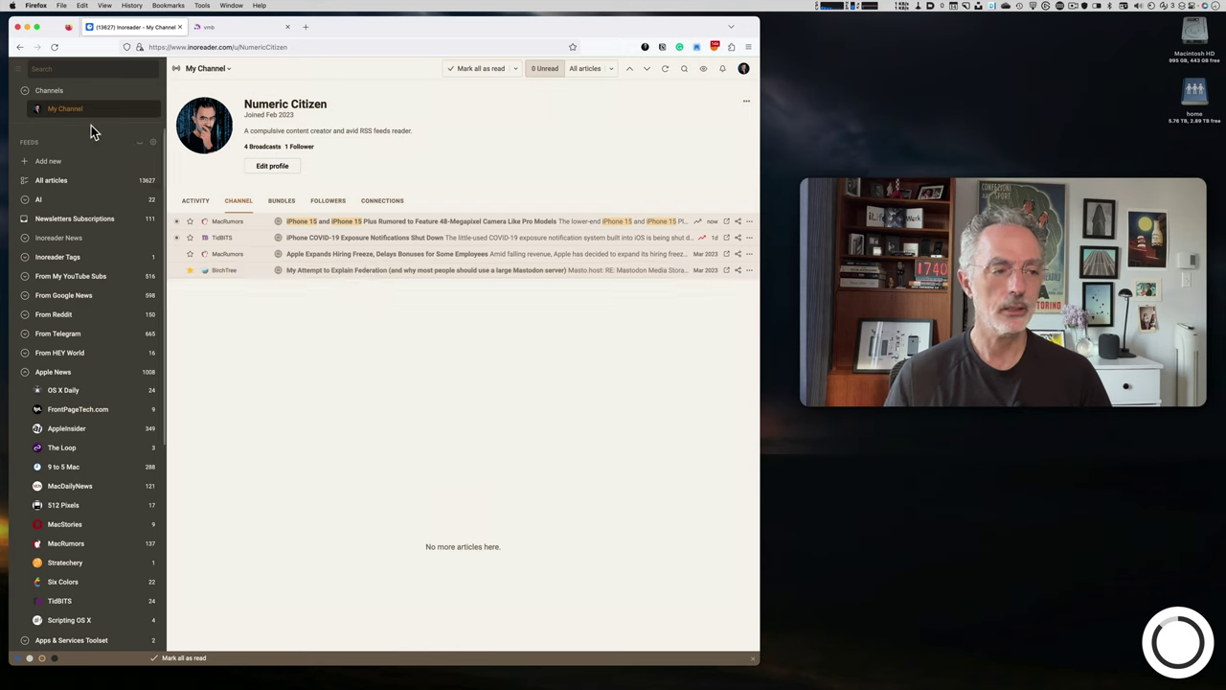
{"action": "left_click", "coordinate": [25, 372]}
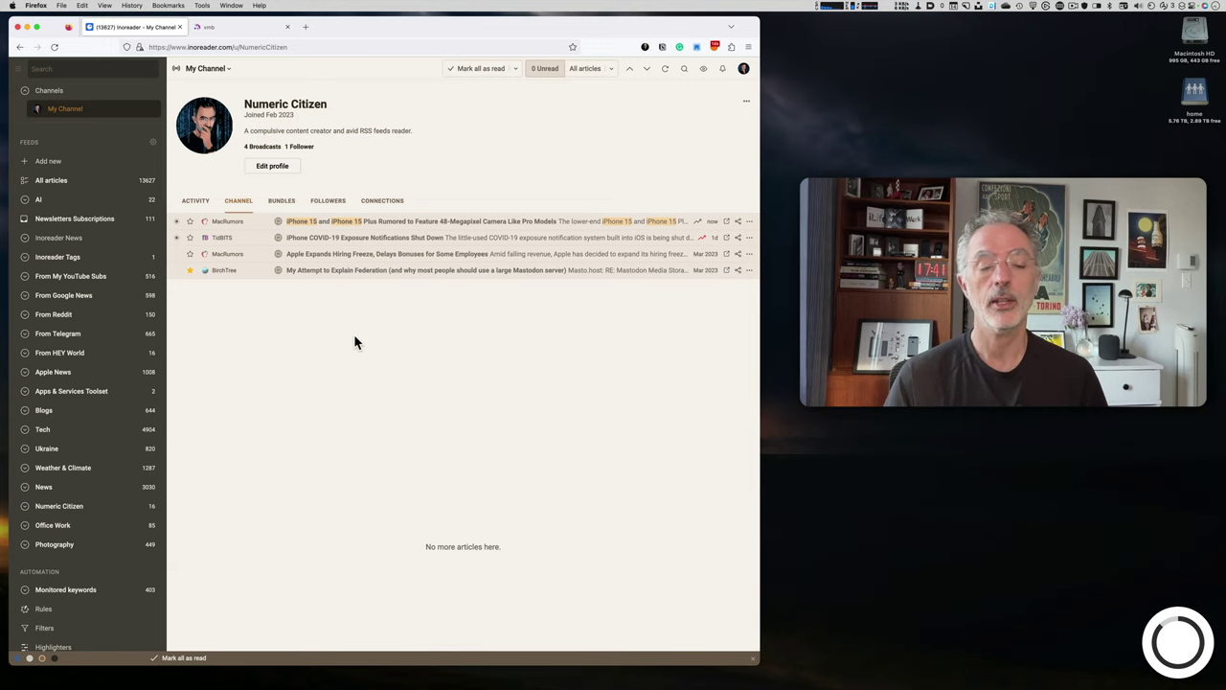
Switch to Reeder and collapse the Apps & Services Toolset folder in its Inoreader account
{"action": "key", "text": "super+Tab"}
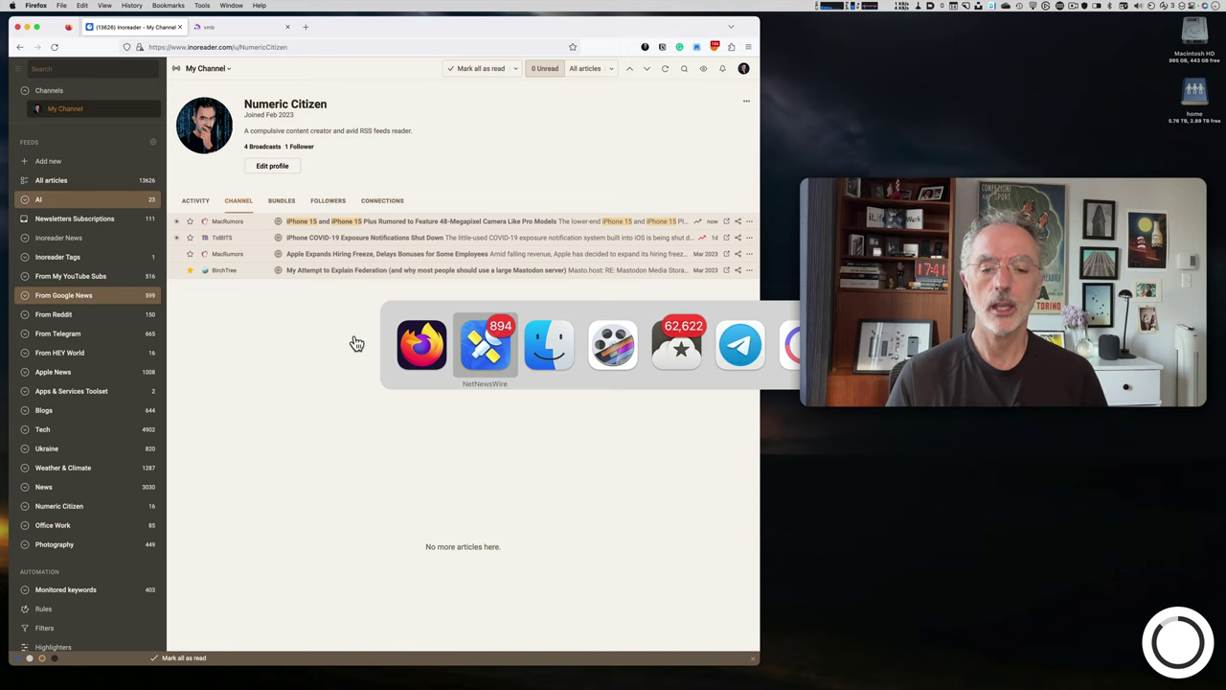
{"action": "key", "text": "super+Tab"}
{"action": "key", "text": "super+Tab"}
{"action": "key", "text": "super+Tab"}
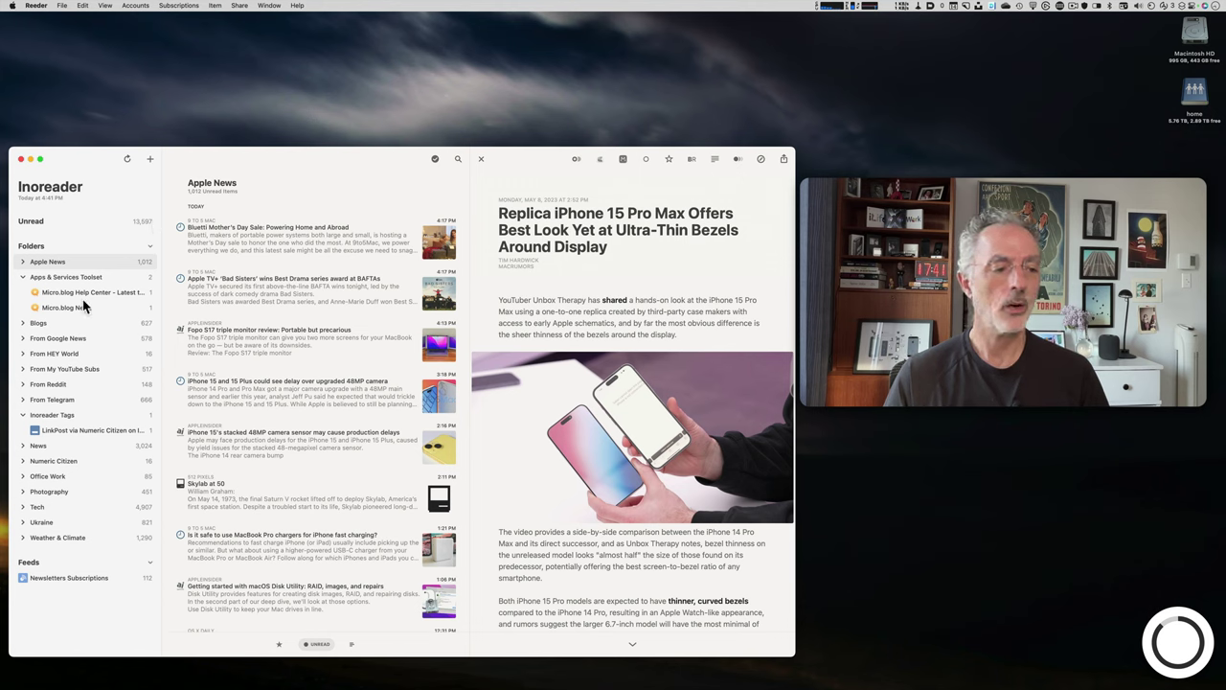
{"action": "left_click", "coordinate": [23, 277]}
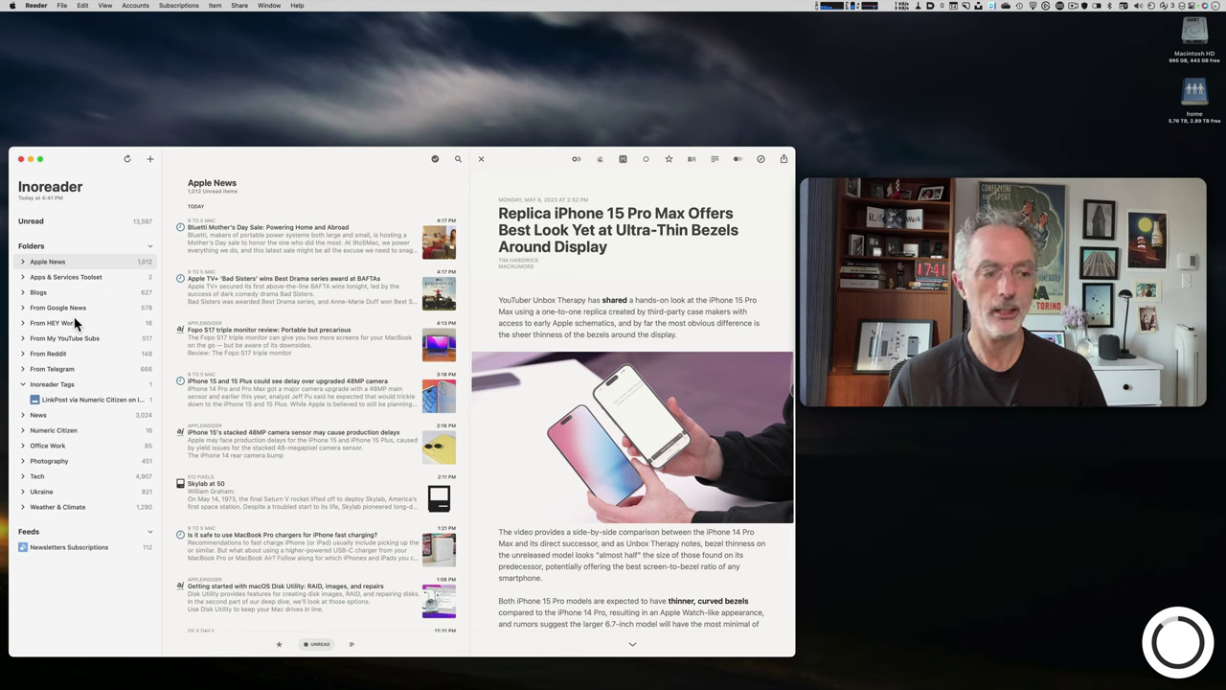
Compare the folder list with Inoreader in Firefox, then return to Reeder and collapse the Inoreader Tags folder
{"action": "key", "text": "super+Tab"}
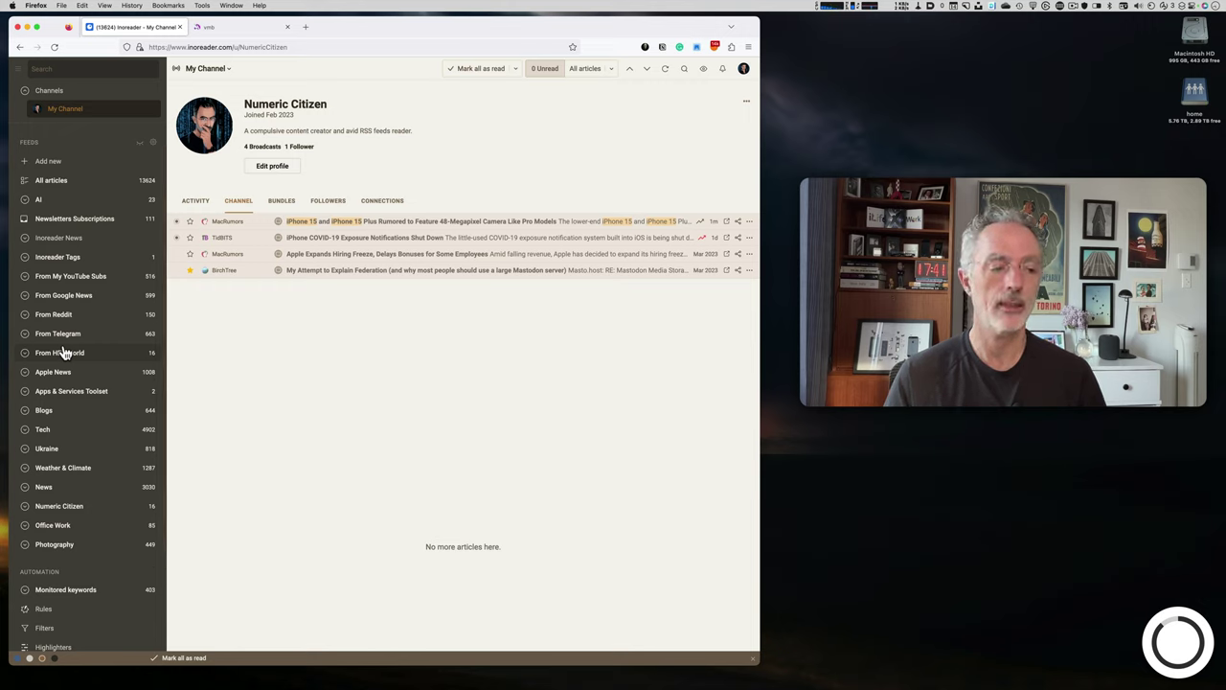
{"action": "key", "text": "super+Tab"}
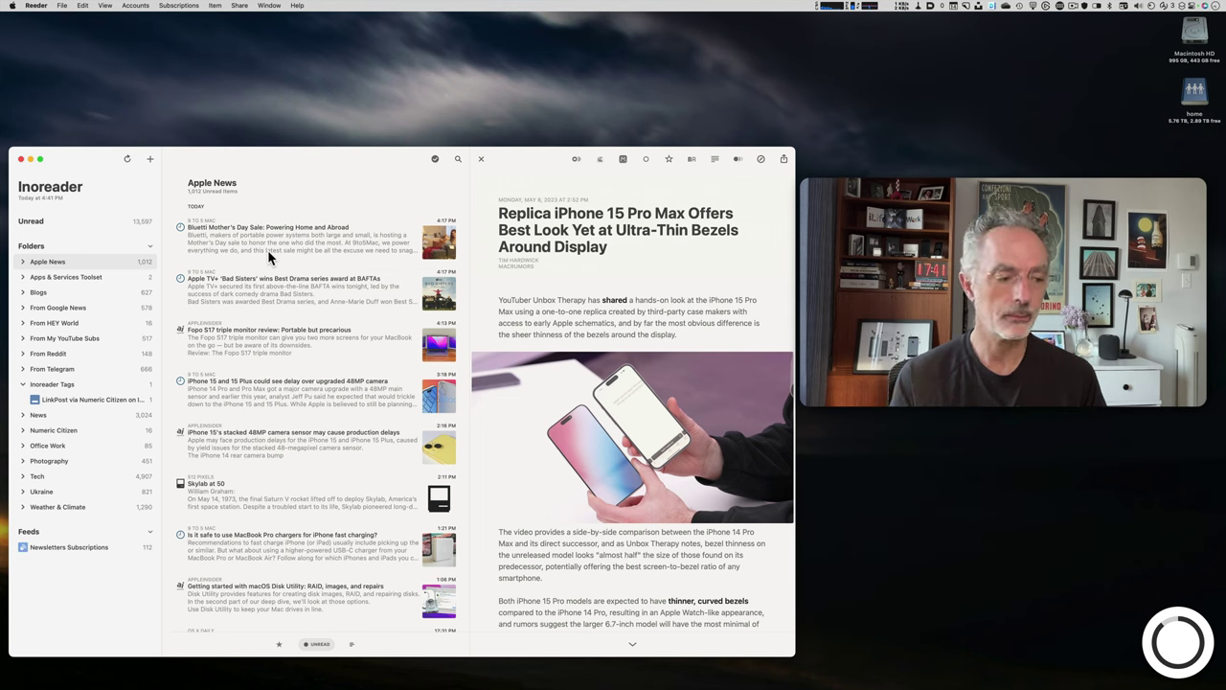
{"action": "left_click", "coordinate": [23, 384]}
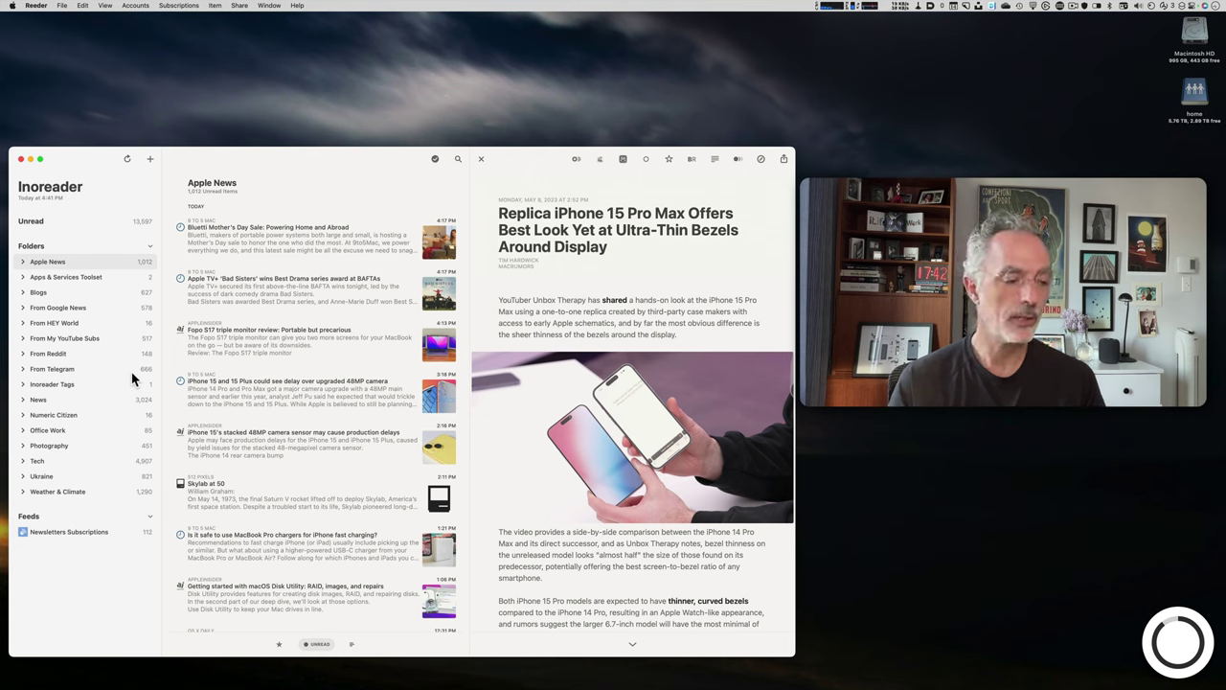
Expand the Apple News folder in Reeder to view its feeds and articles, and collapse it again
{"action": "left_click", "coordinate": [23, 262]}
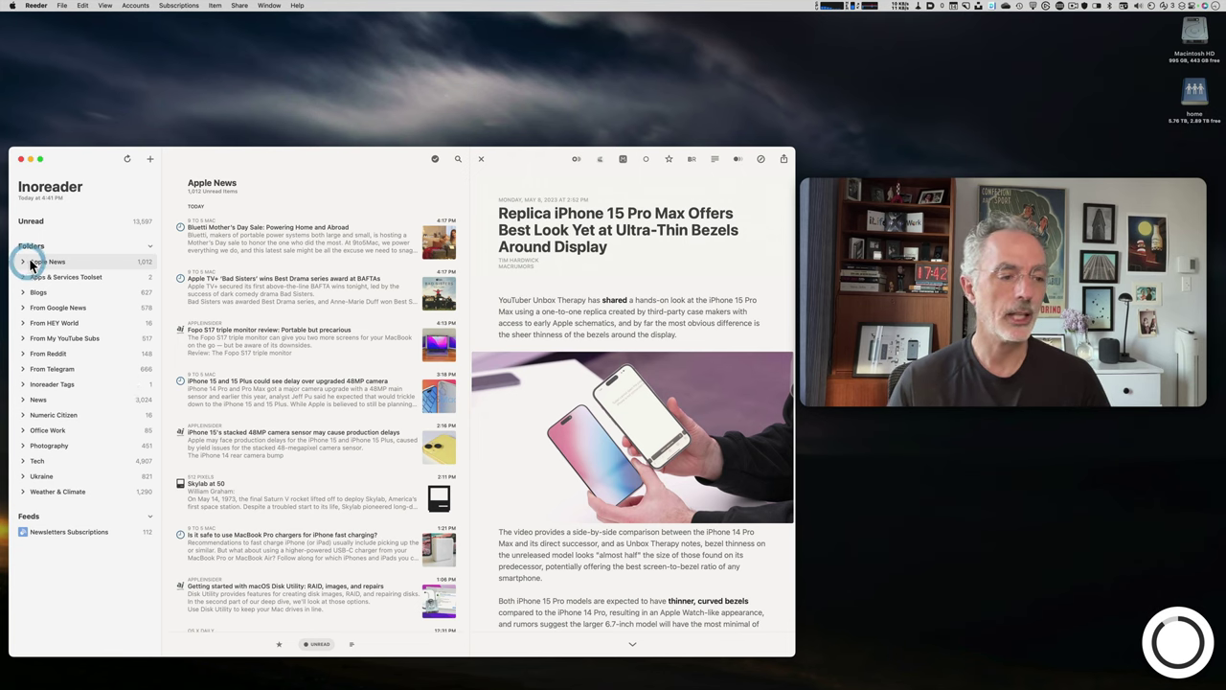
{"action": "left_click", "coordinate": [53, 262]}
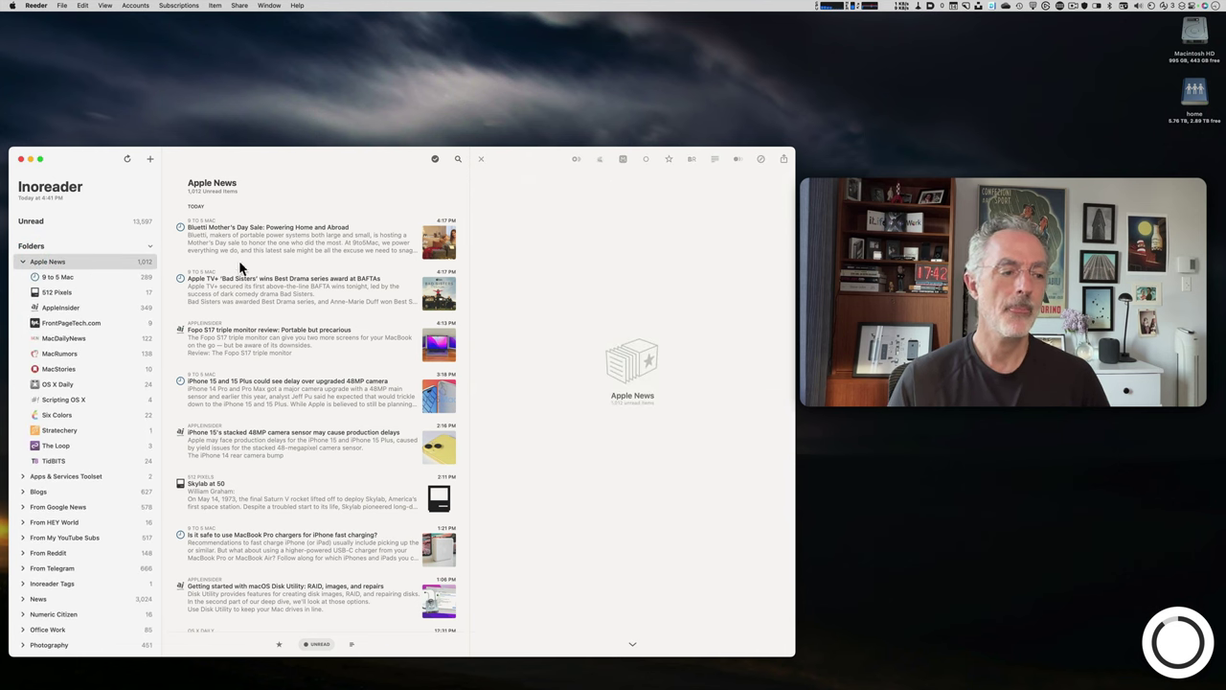
{"action": "scroll", "coordinate": [273, 309], "scroll_direction": "up", "scroll_amount": 3}
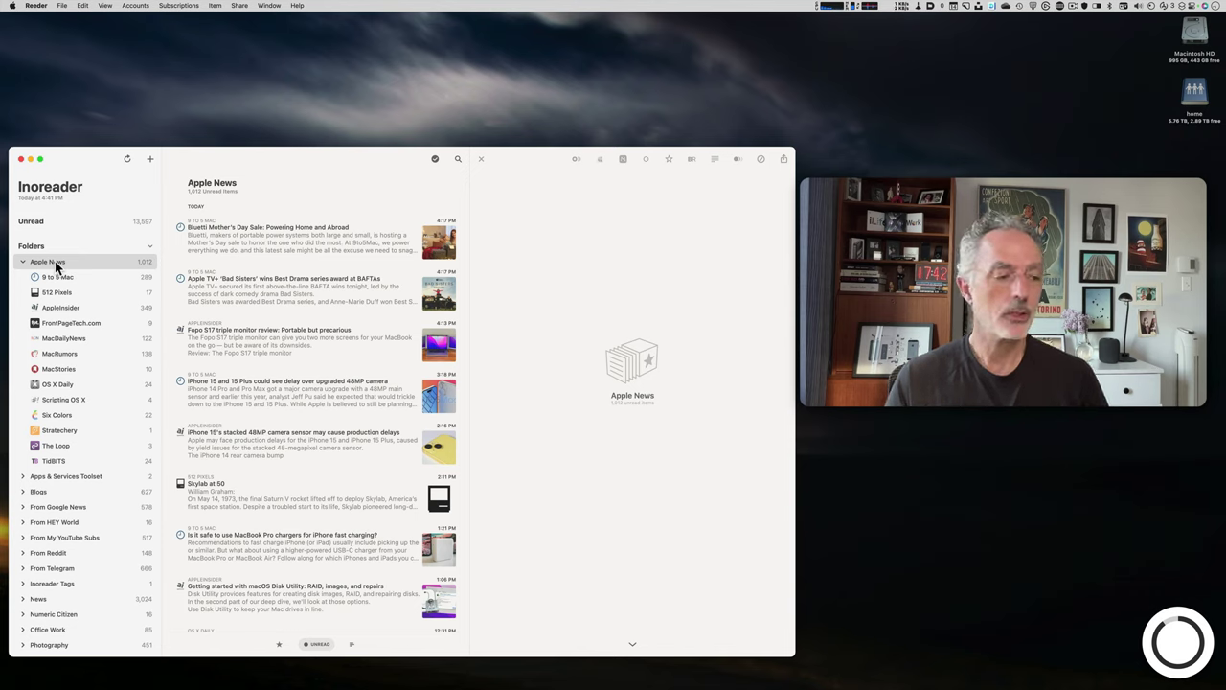
{"action": "left_click", "coordinate": [23, 262]}
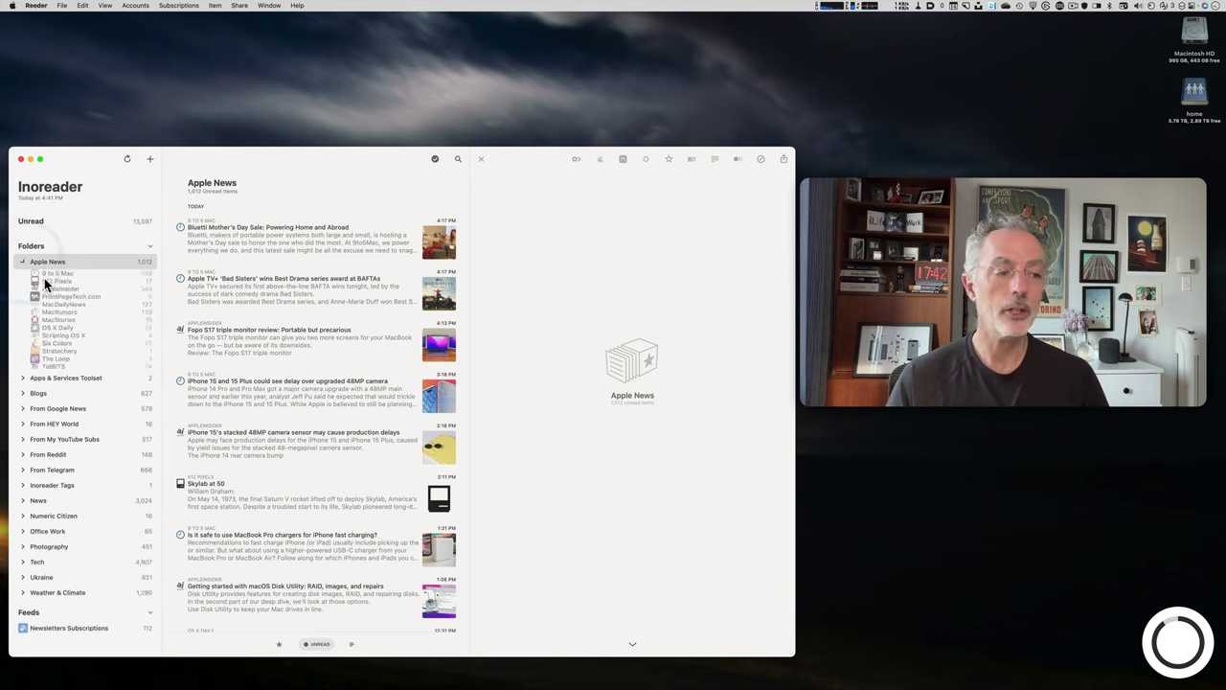
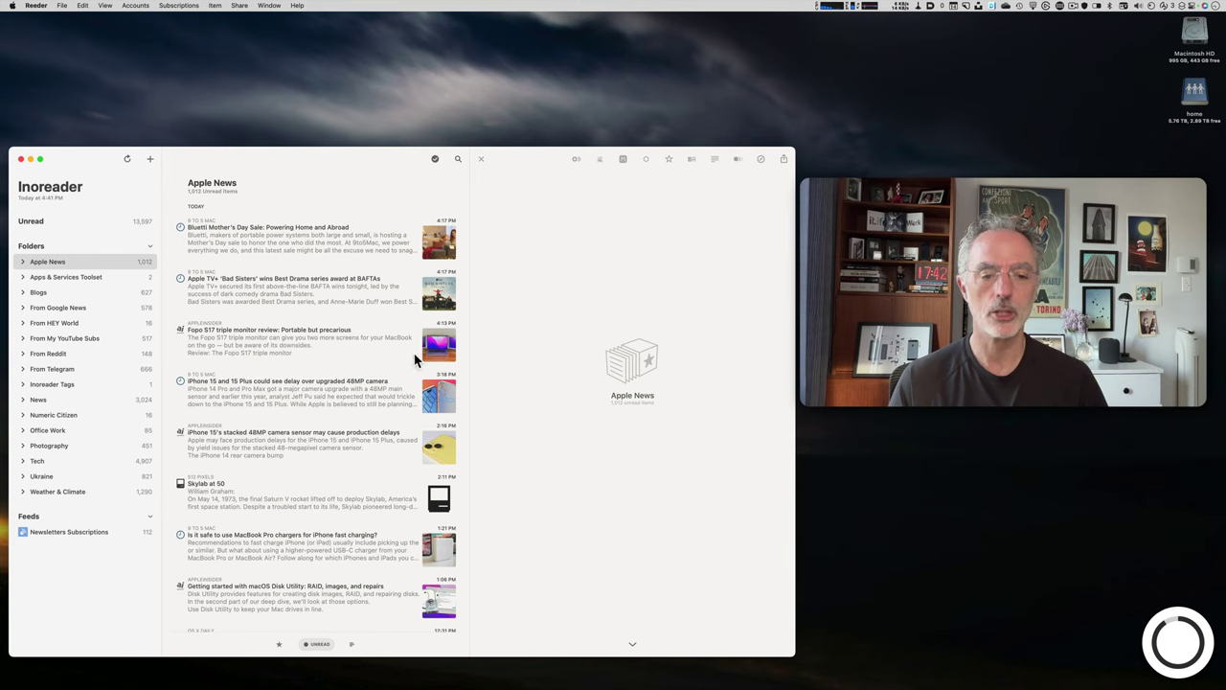
Switch to NetNewsWire, collapse the Numeric Citizen folder and open the Apple & Antitrust feed under Monitored Keywords on Inoreader
{"action": "key", "text": "super+Tab"}
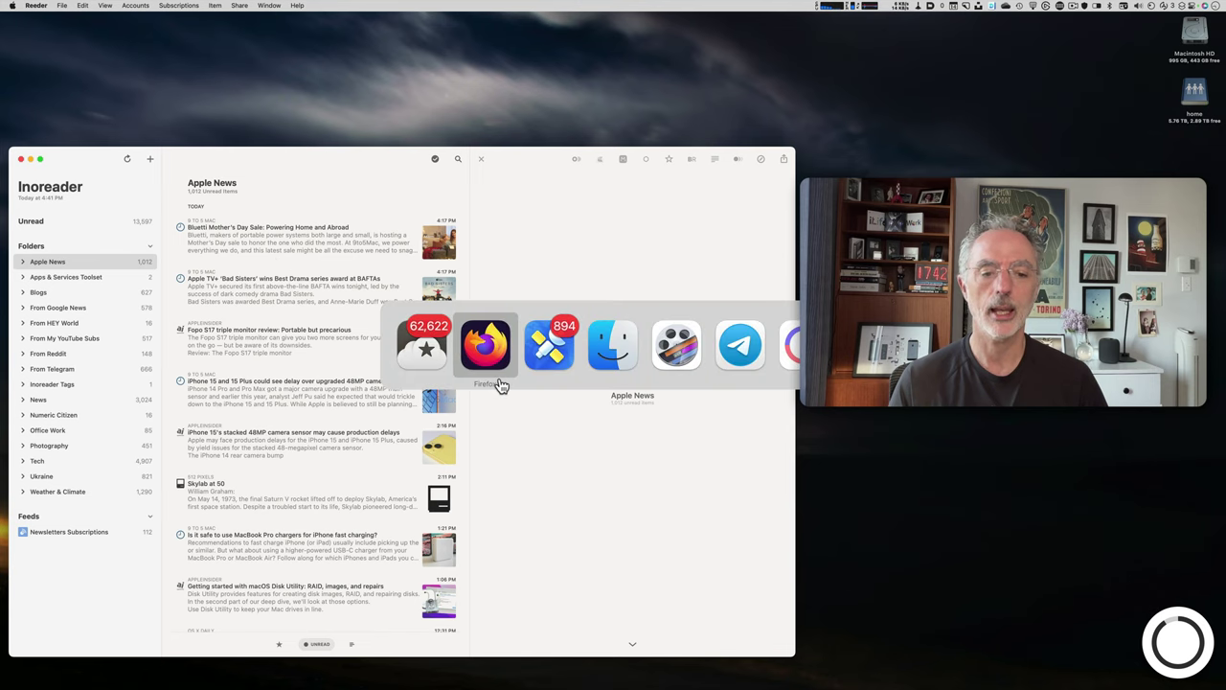
{"action": "left_click", "coordinate": [549, 353]}
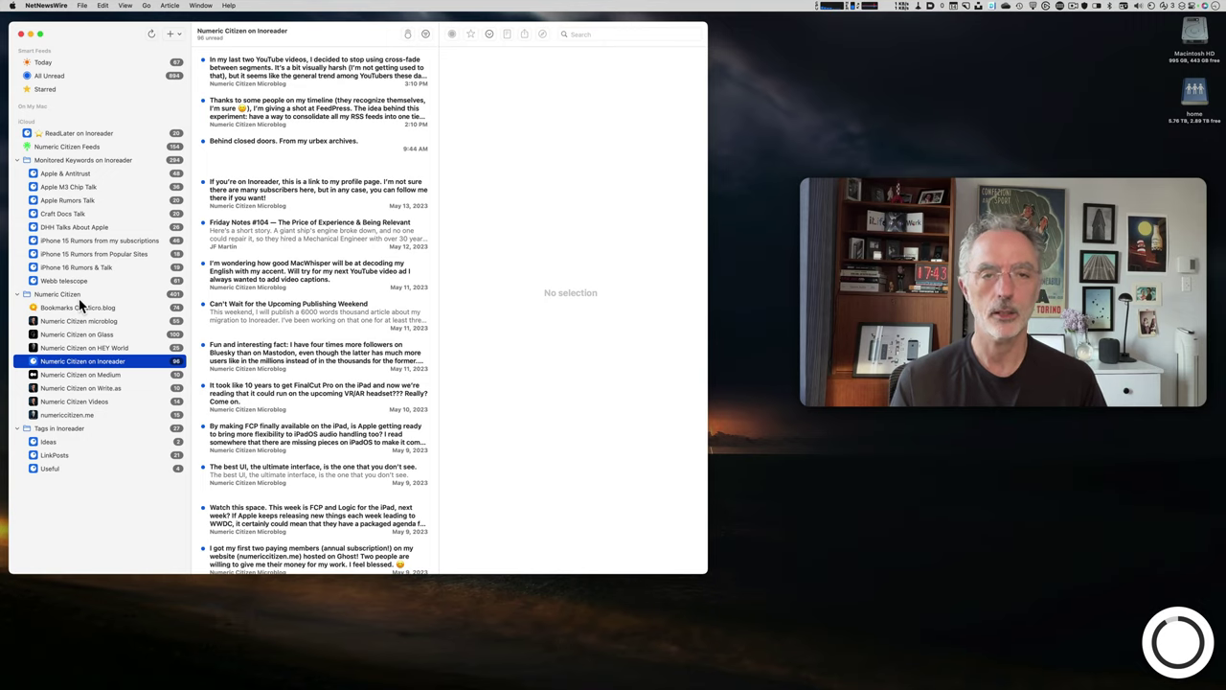
{"action": "left_click", "coordinate": [18, 294]}
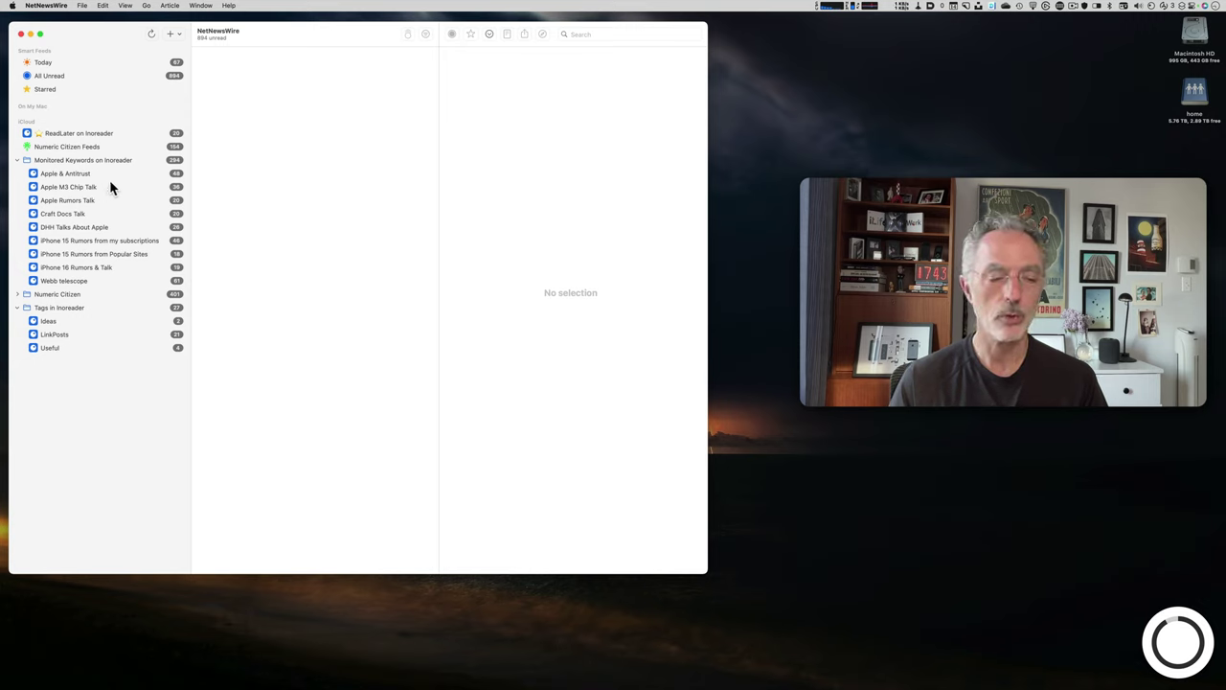
{"action": "left_click", "coordinate": [86, 174]}
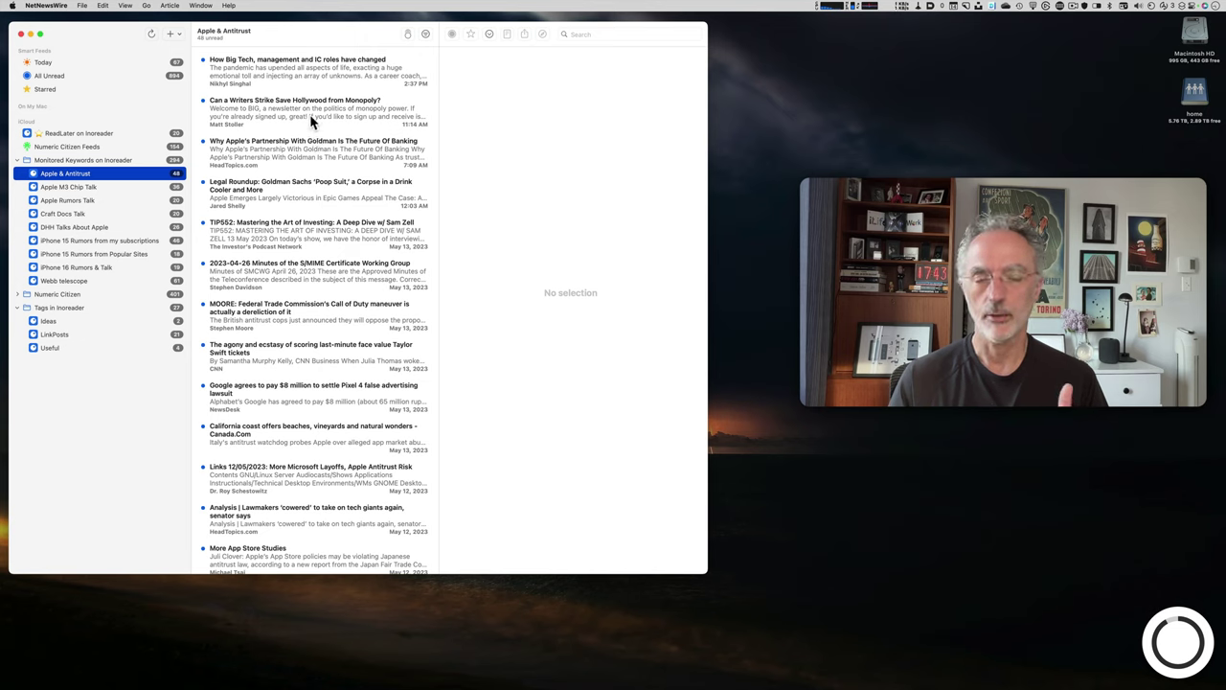
Open the article "How Big Tech, management and IC roles have changed" in the Apple & Antitrust feed and read through its text
{"action": "left_click", "coordinate": [284, 65]}
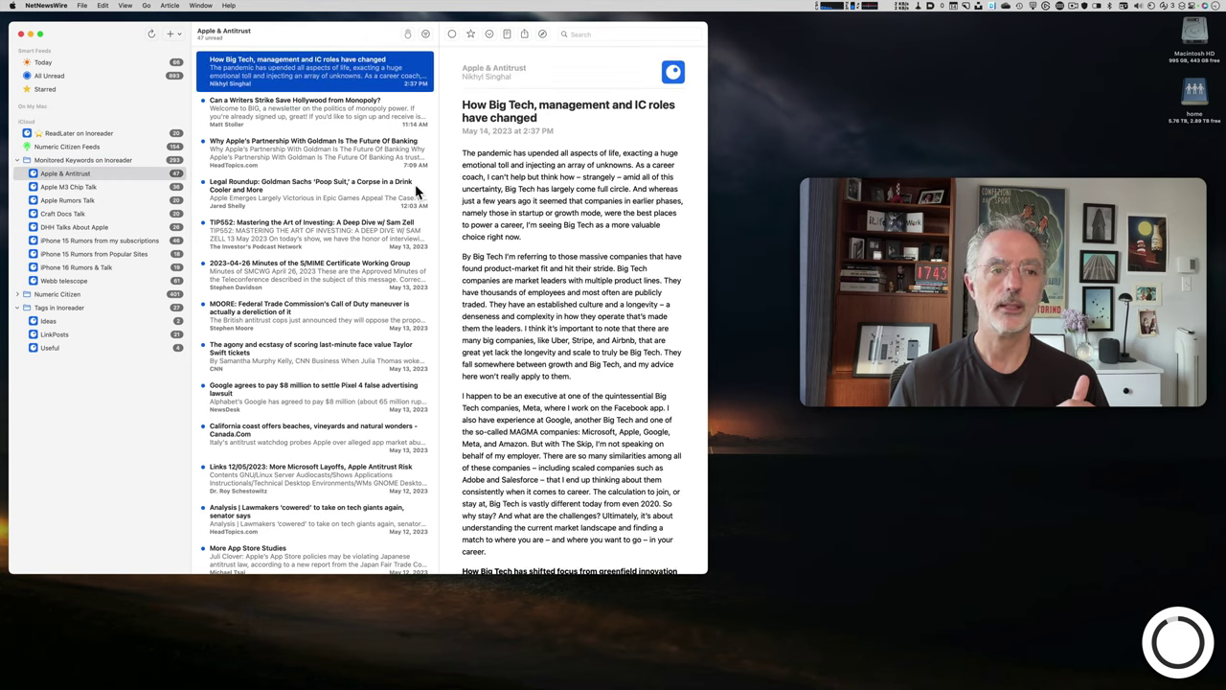
{"action": "scroll", "coordinate": [522, 252], "scroll_direction": "down", "scroll_amount": 10}
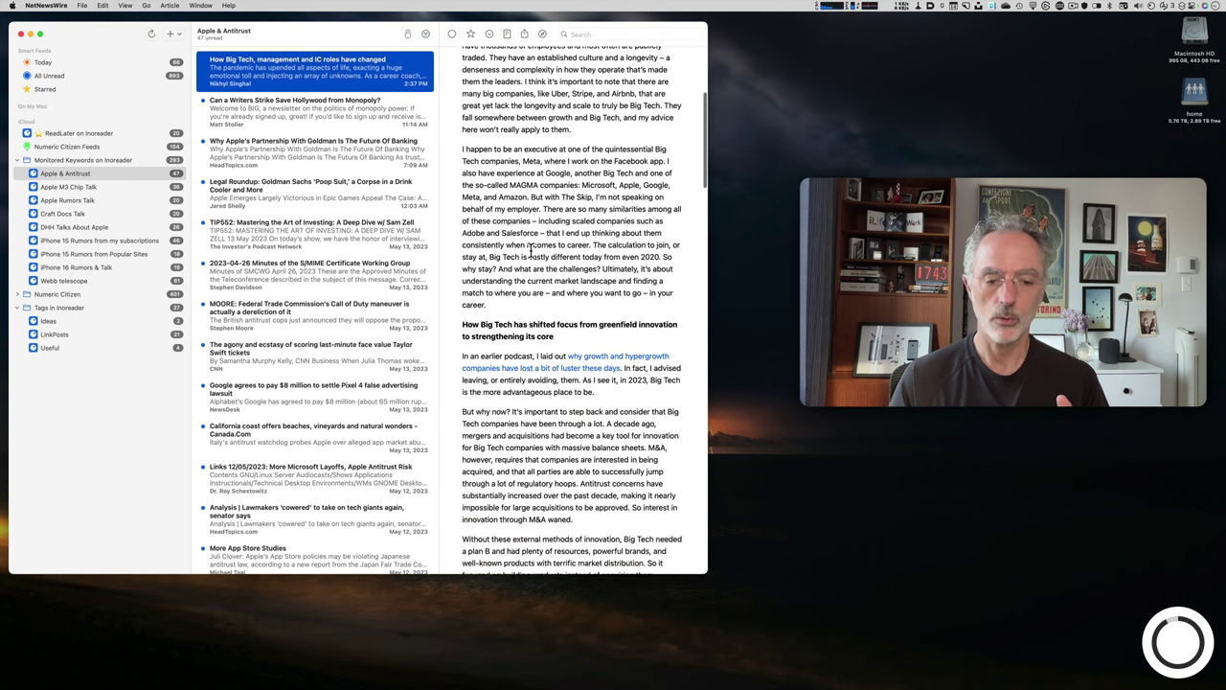
{"action": "scroll", "coordinate": [532, 252], "scroll_direction": "down", "scroll_amount": 3}
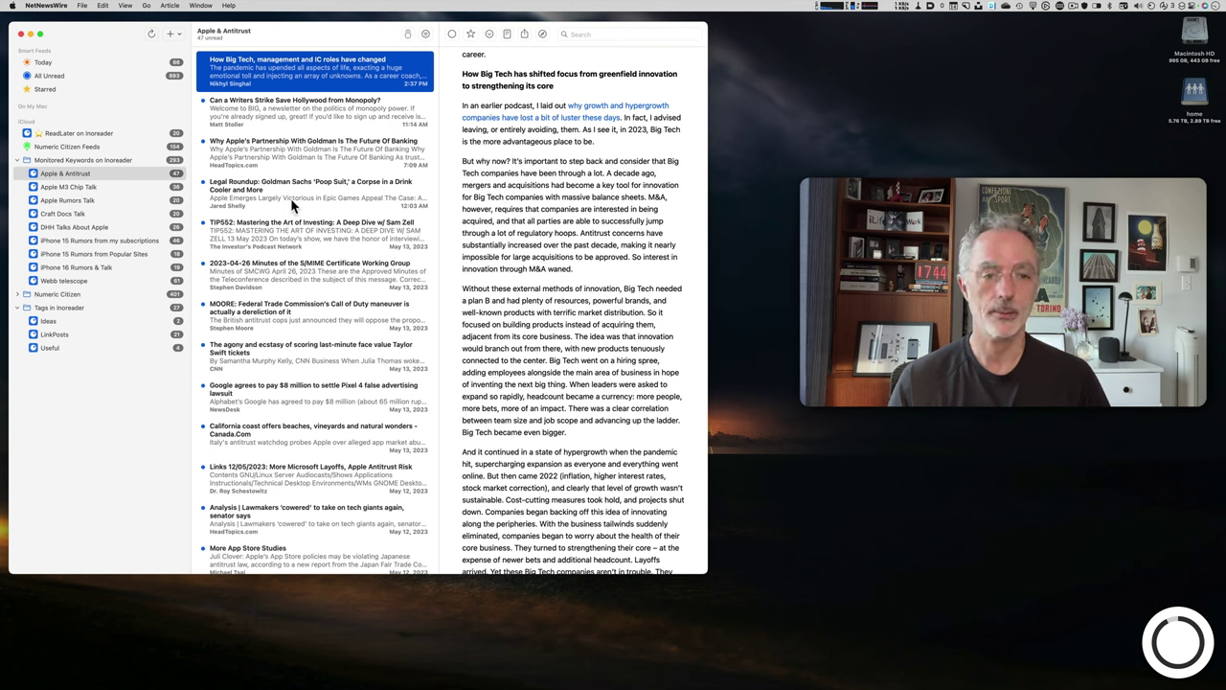
{"action": "scroll", "coordinate": [298, 187], "scroll_direction": "up", "scroll_amount": 2}
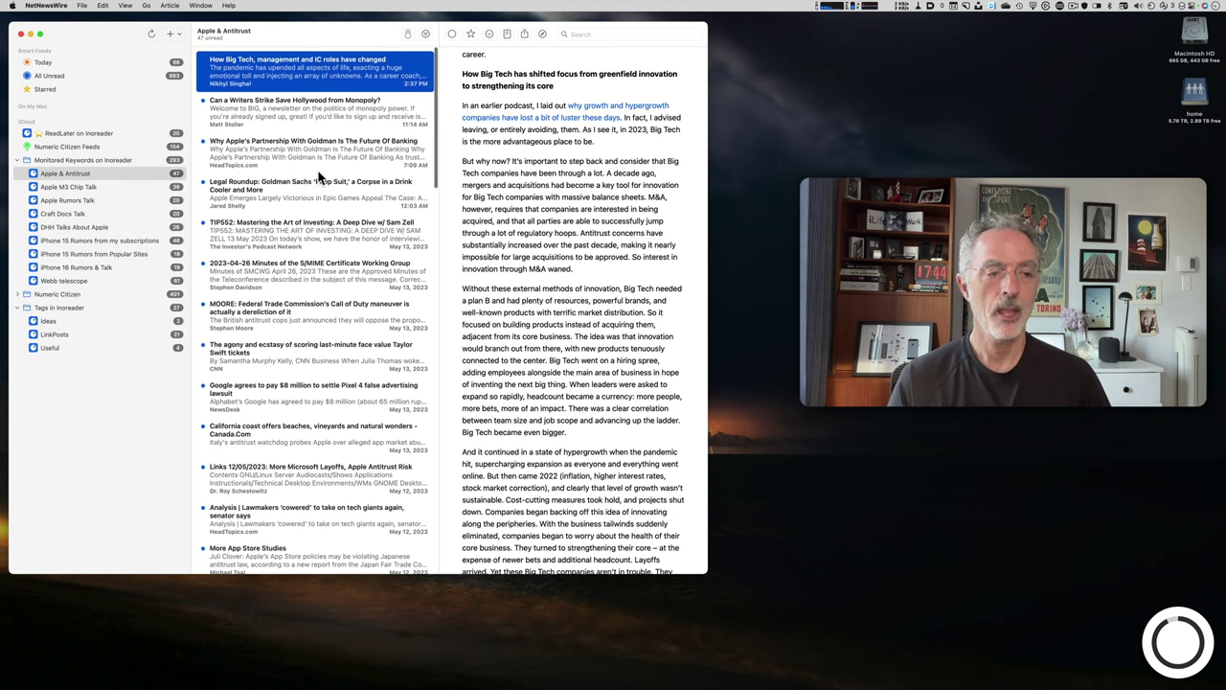
Switch to Inoreader in Firefox, open the Filters automation page and look through the list of filters
{"action": "key", "text": "super+Tab"}
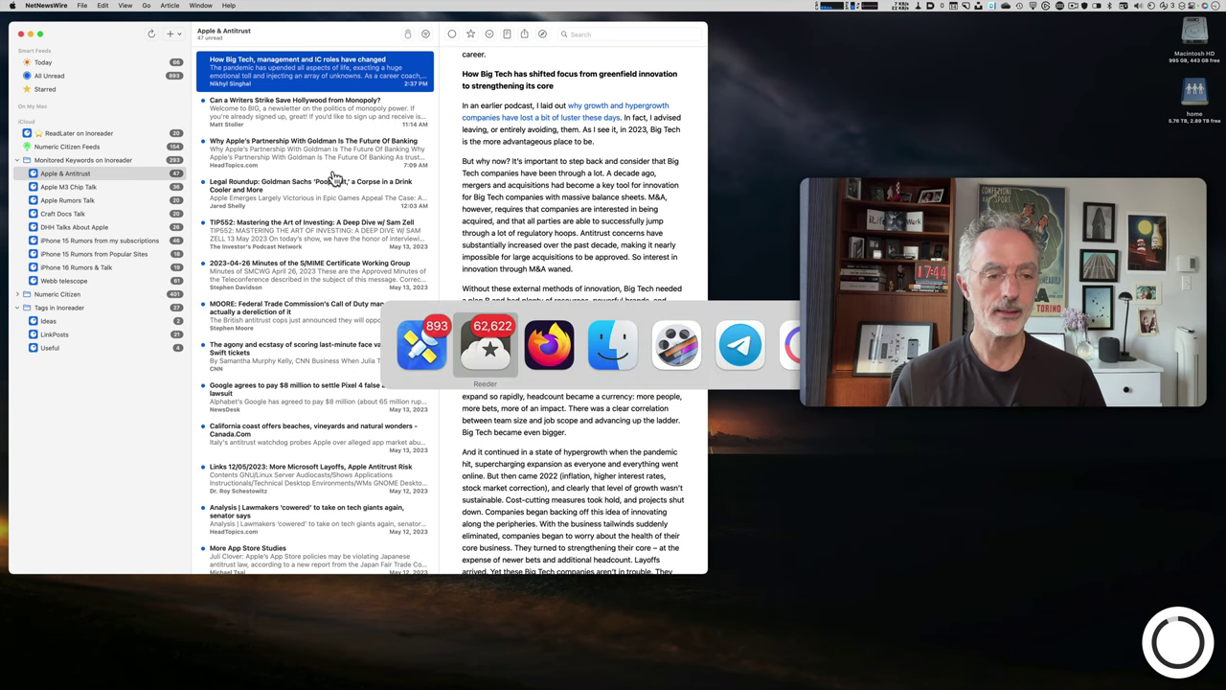
{"action": "key", "text": "super+Tab"}
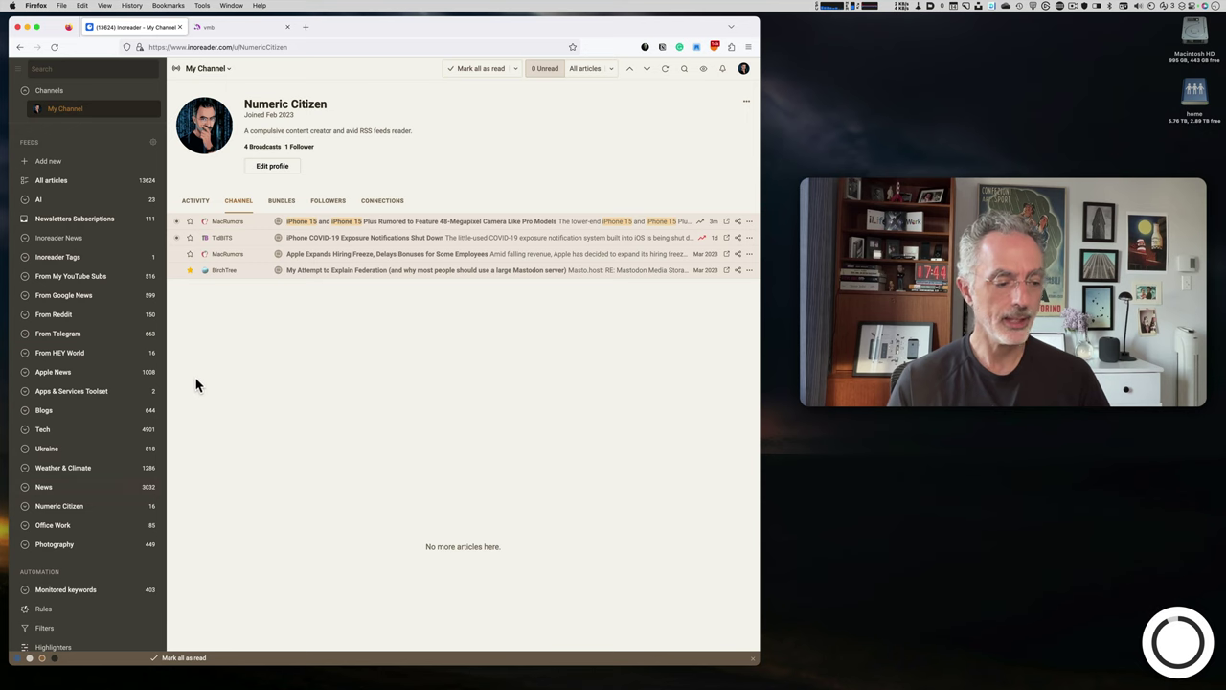
{"action": "scroll", "coordinate": [105, 391], "scroll_direction": "down", "scroll_amount": 2}
{"action": "left_click", "coordinate": [53, 525]}
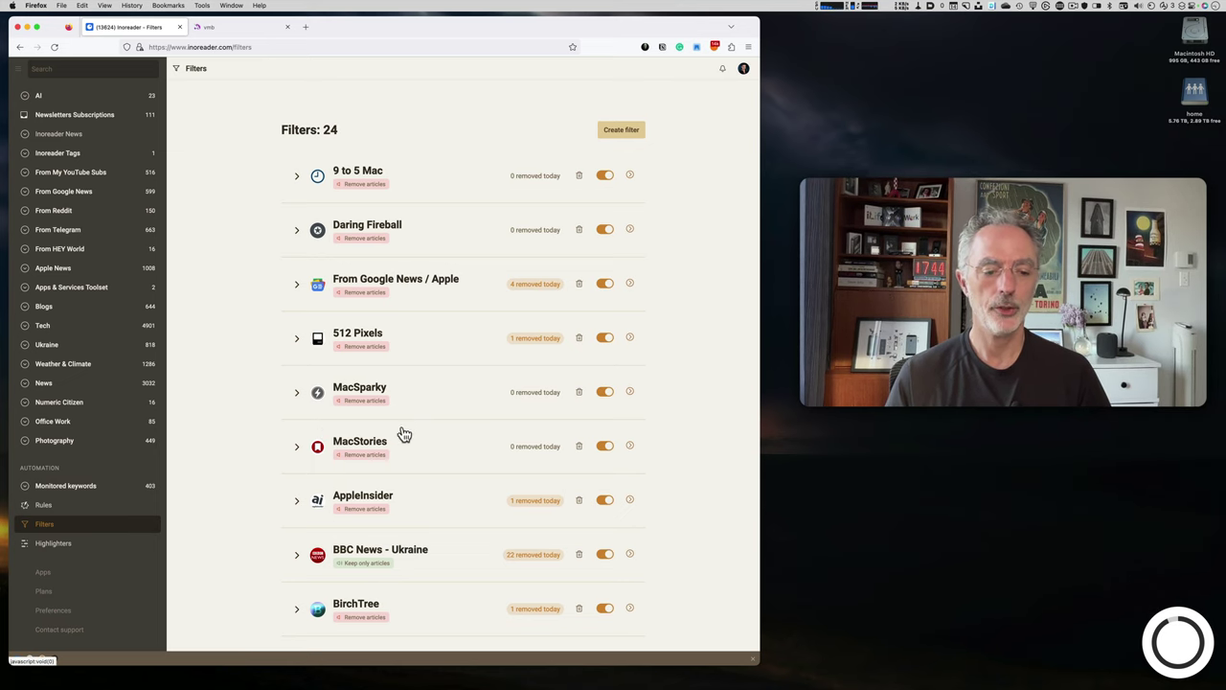
{"action": "scroll", "coordinate": [403, 435], "scroll_direction": "down", "scroll_amount": 3}
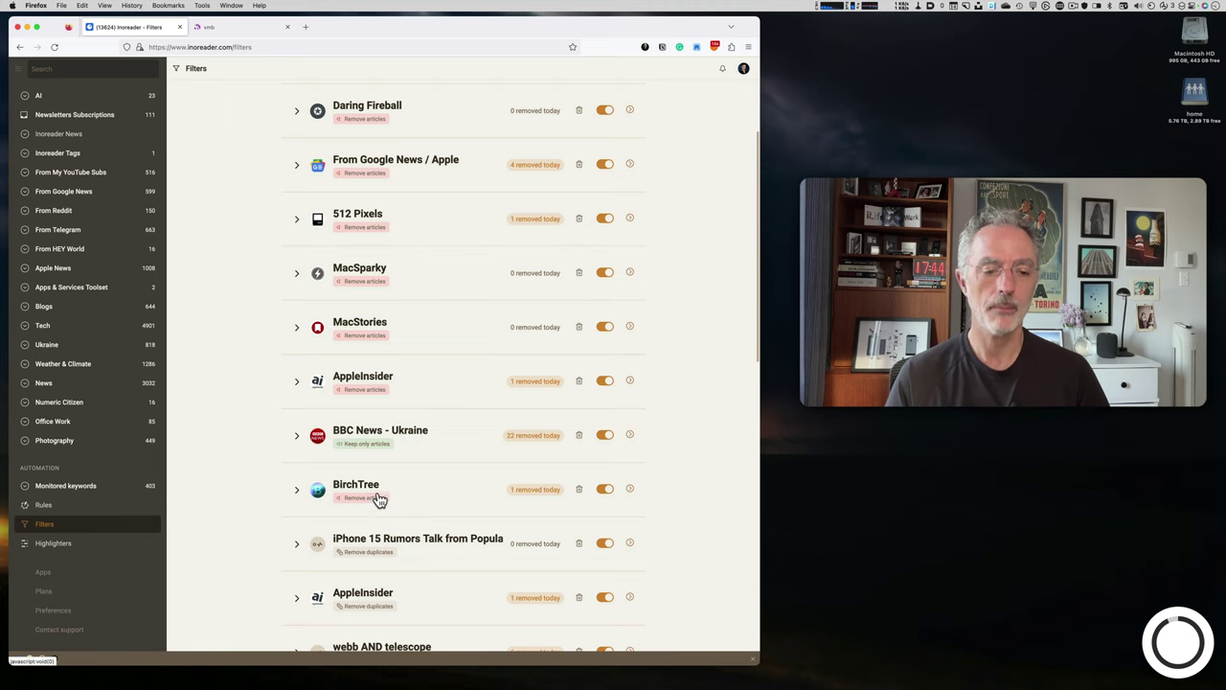
{"action": "scroll", "coordinate": [388, 489], "scroll_direction": "up", "scroll_amount": 3}
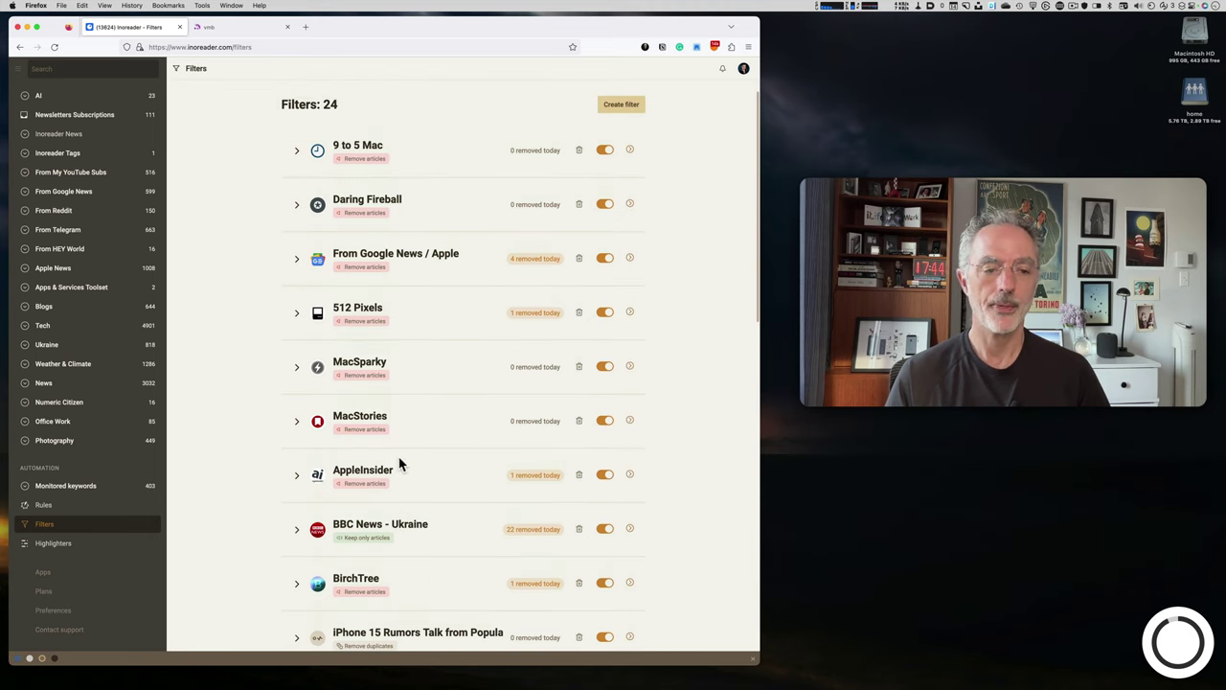
{"action": "scroll", "coordinate": [401, 464], "scroll_direction": "up", "scroll_amount": 1}
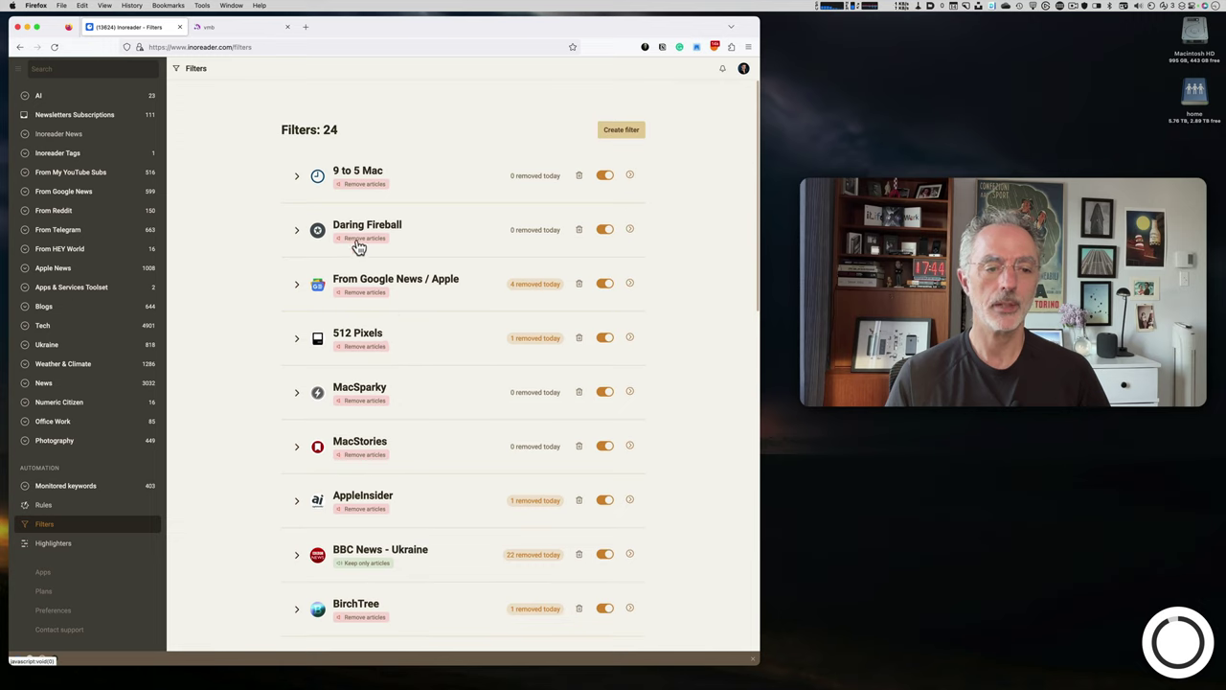
Expand the Daring Fireball filter to examine its article-removal title conditions, and collapse it again
{"action": "left_click", "coordinate": [300, 236]}
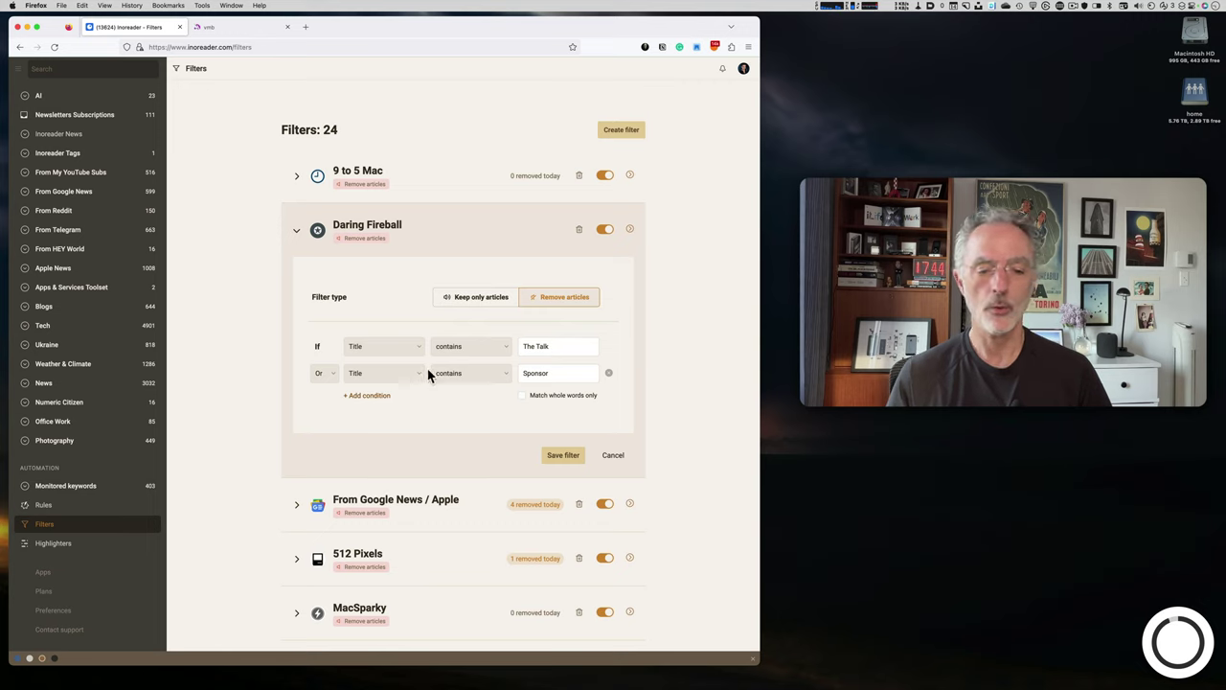
{"action": "left_click", "coordinate": [560, 372]}
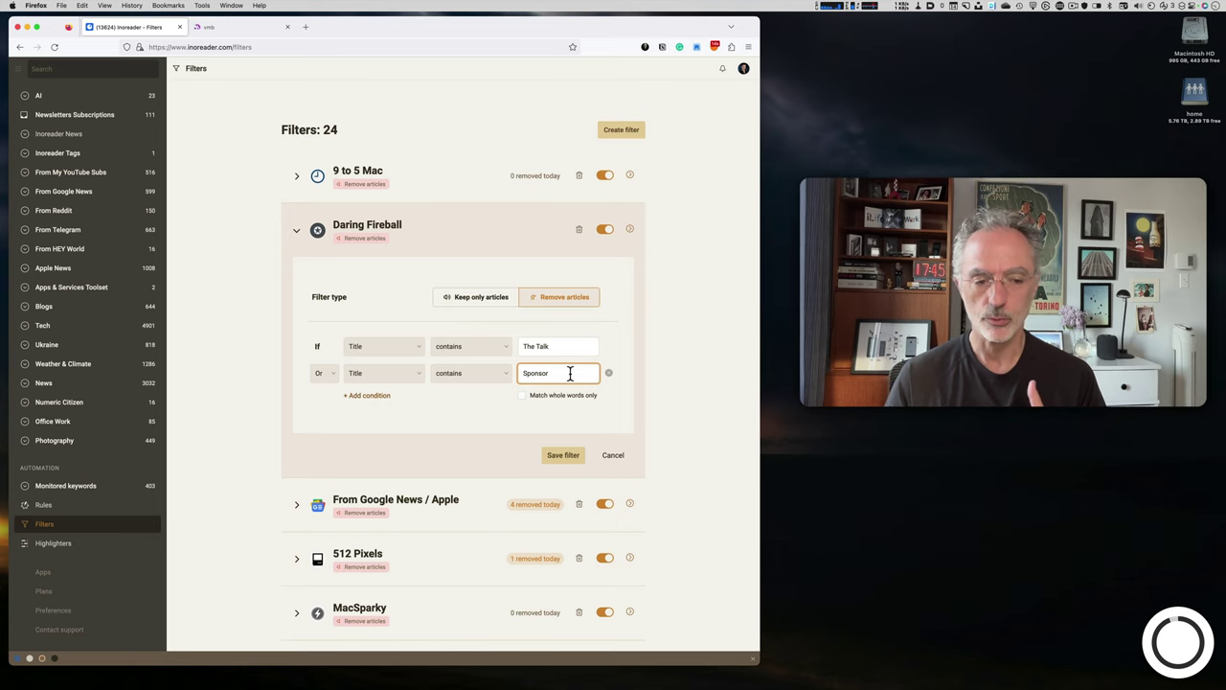
{"action": "left_click", "coordinate": [296, 229]}
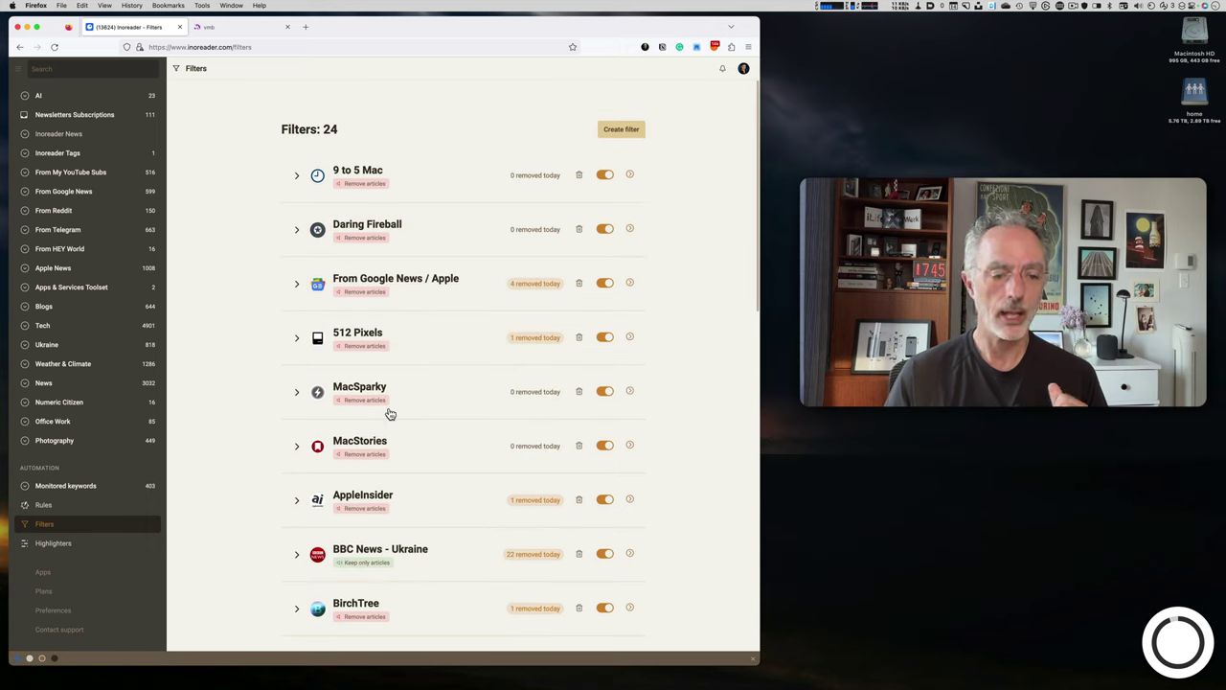
Expand the MacStories filter, examine its Episode, Sponsor, Club MacStories and Unwind title conditions, and collapse it again
{"action": "scroll", "coordinate": [403, 446], "scroll_direction": "down", "scroll_amount": 2}
{"action": "left_click", "coordinate": [298, 398]}
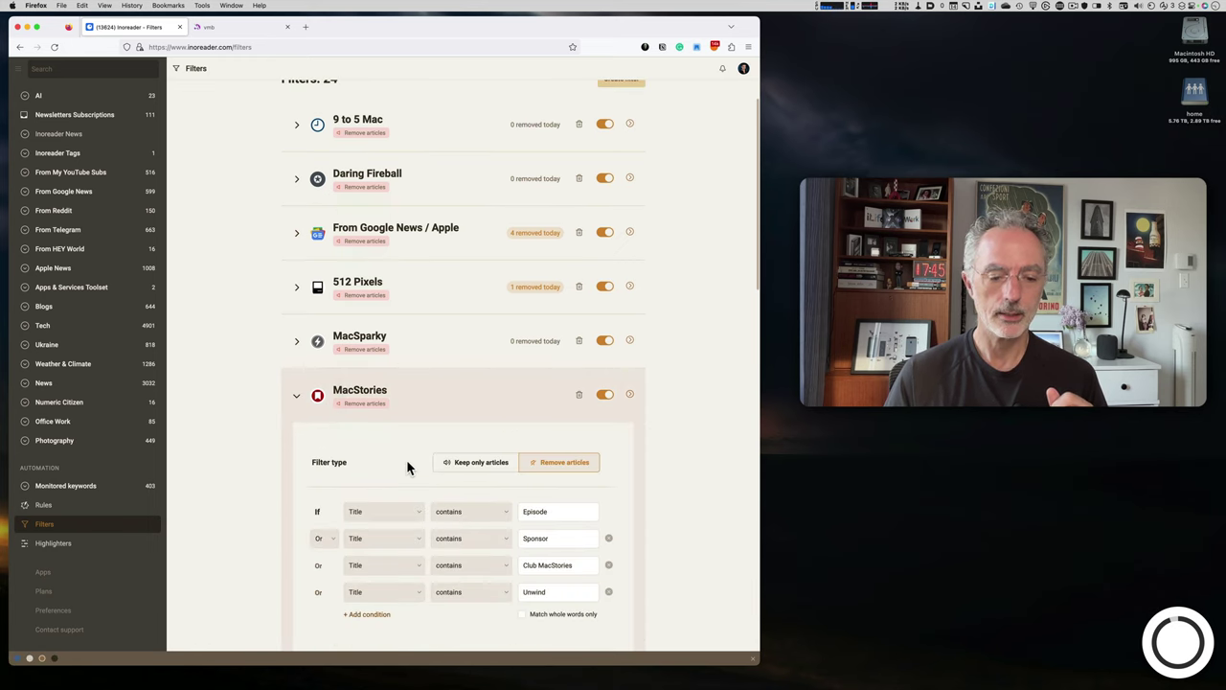
{"action": "scroll", "coordinate": [406, 459], "scroll_direction": "down", "scroll_amount": 4}
{"action": "left_click", "coordinate": [559, 399]}
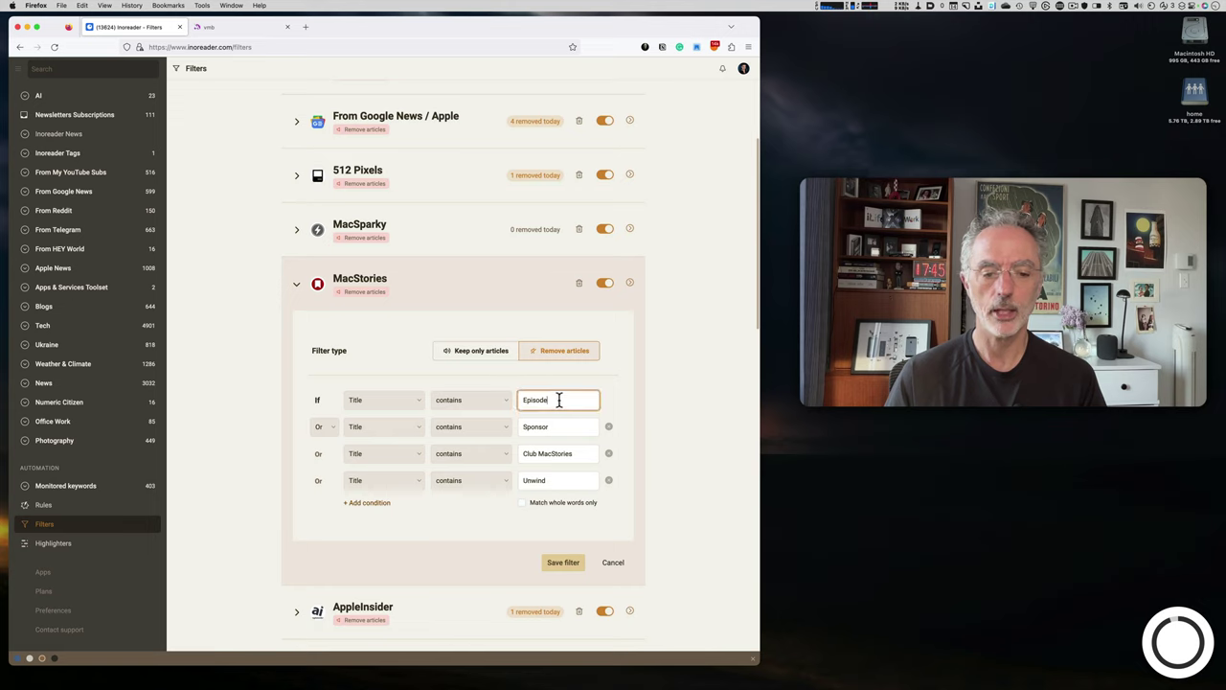
{"action": "left_click", "coordinate": [565, 426]}
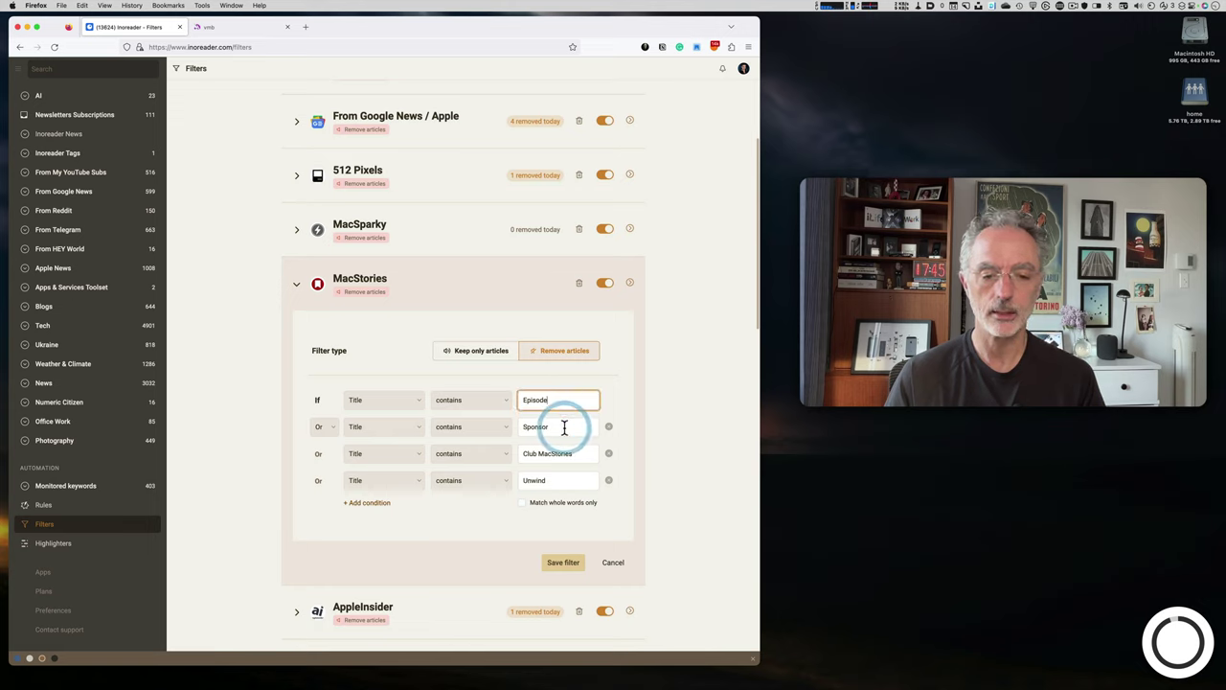
{"action": "left_click", "coordinate": [573, 455]}
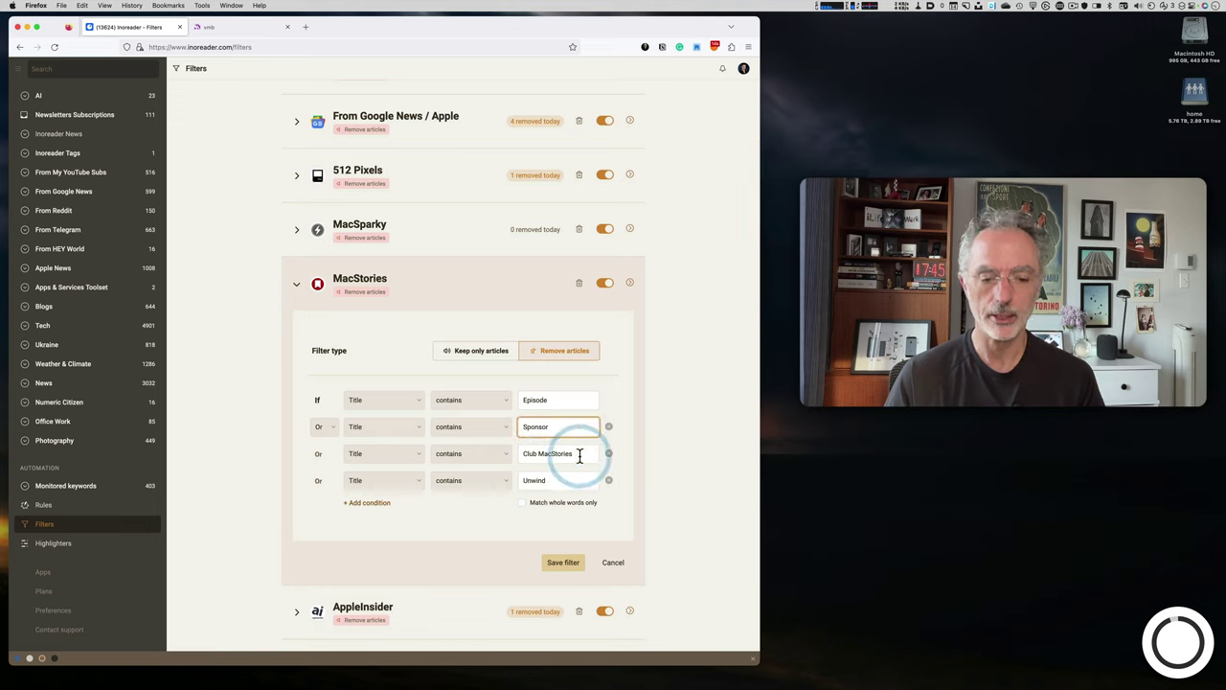
{"action": "left_click", "coordinate": [555, 482]}
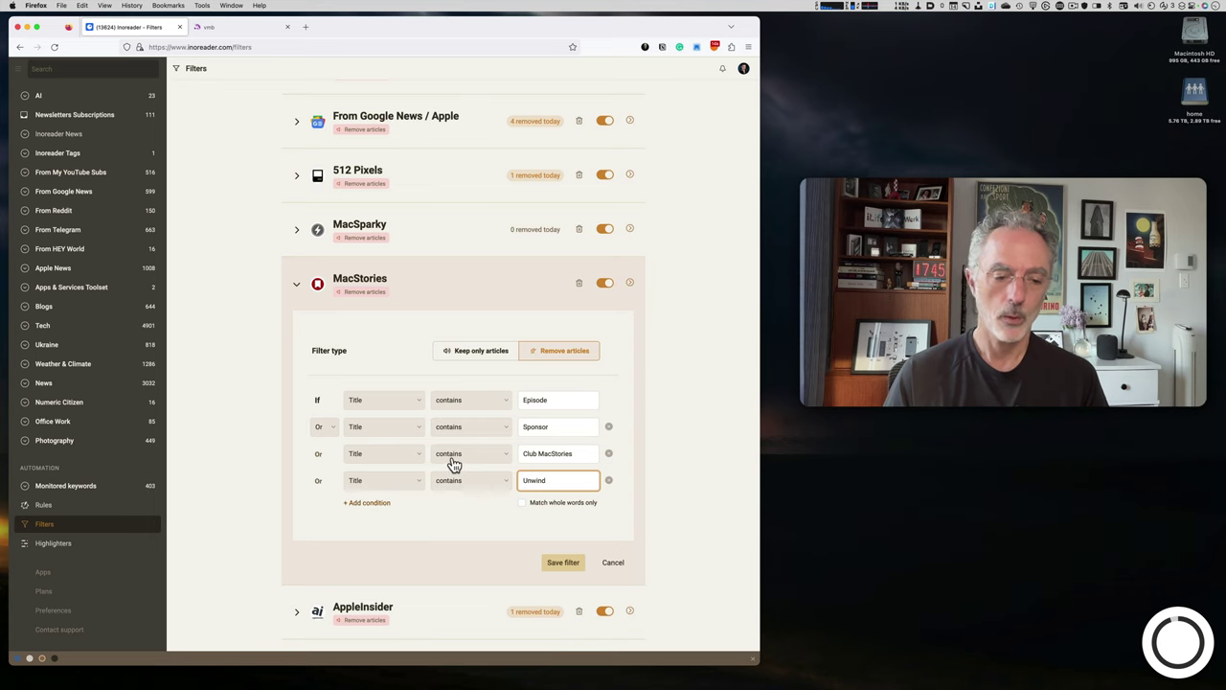
{"action": "left_click", "coordinate": [296, 283]}
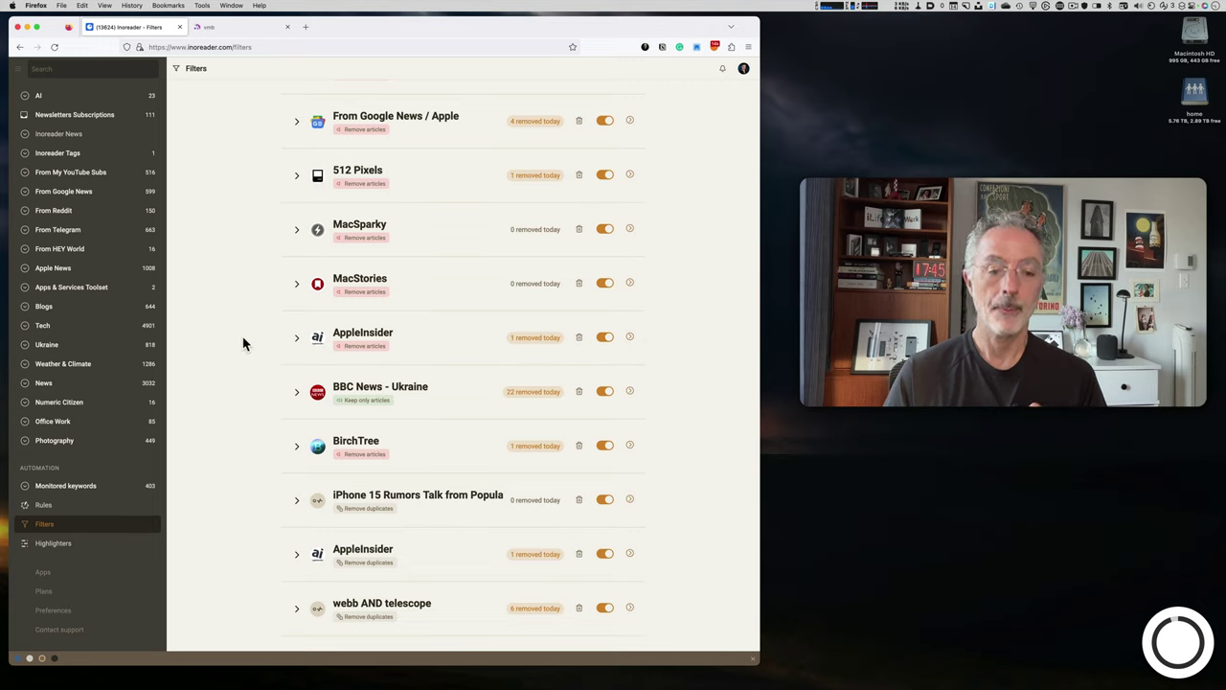
Review the BBC News - Ukraine filter's condition without saving, and open the filtered BBC News - Ukraine feed in the Ukraine folder
{"action": "left_click", "coordinate": [296, 393]}
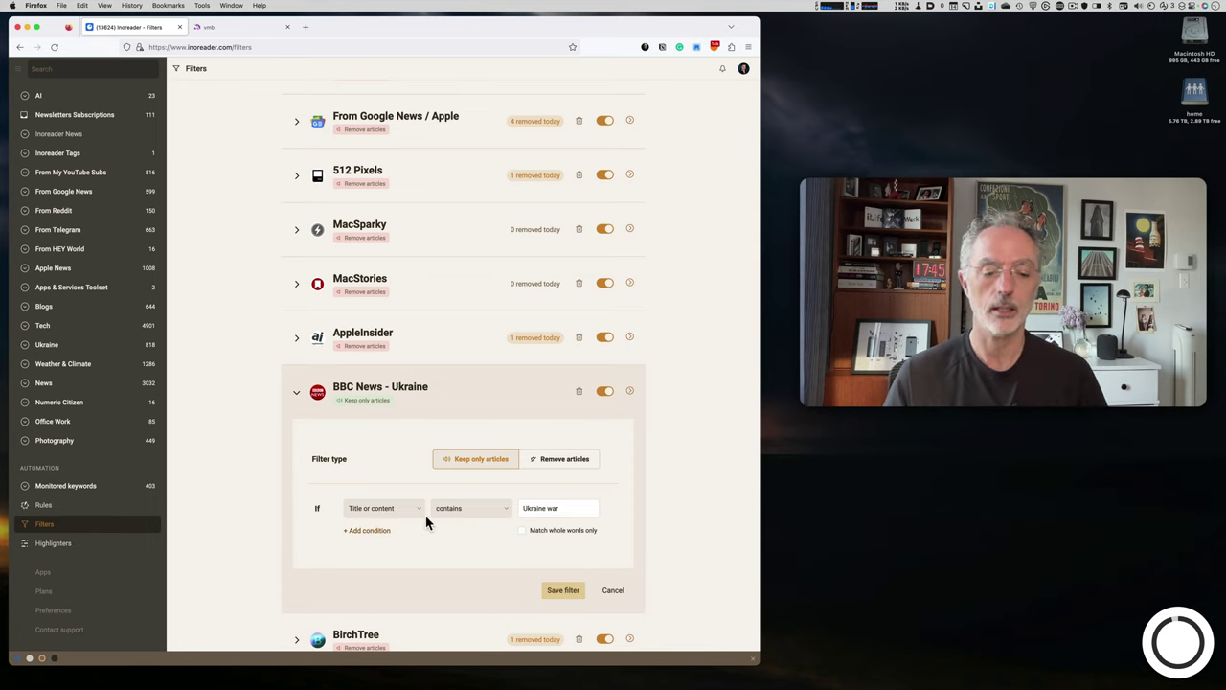
{"action": "left_click", "coordinate": [573, 511]}
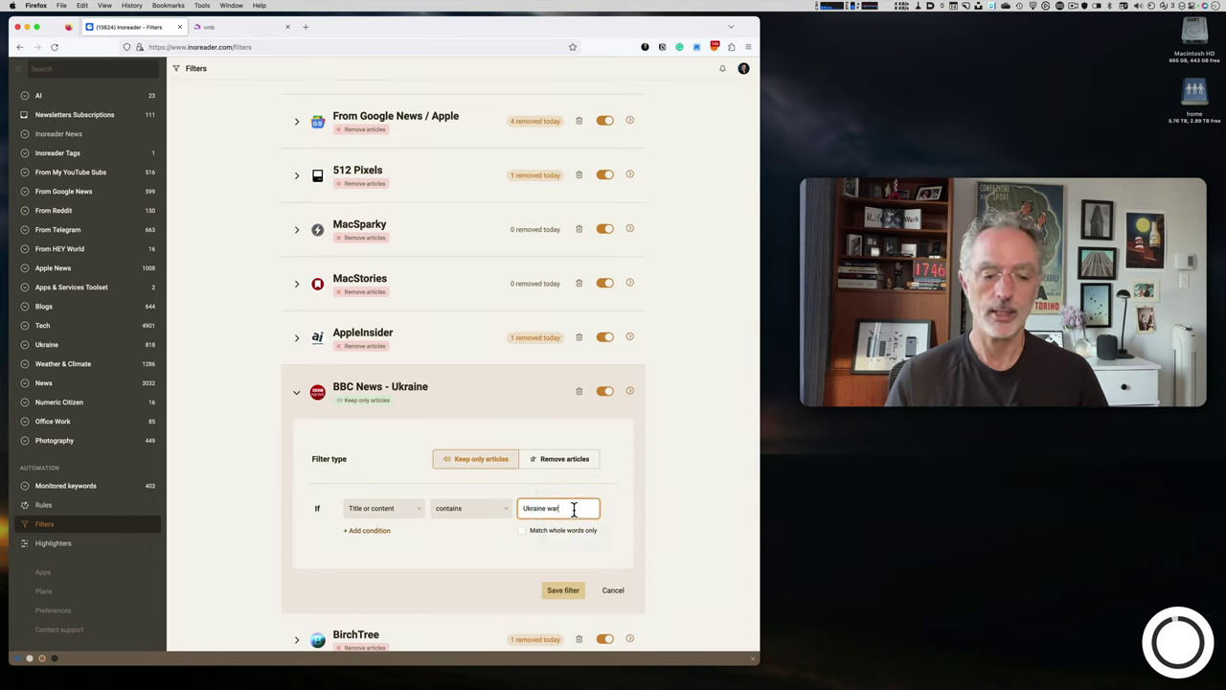
{"action": "left_click", "coordinate": [613, 591]}
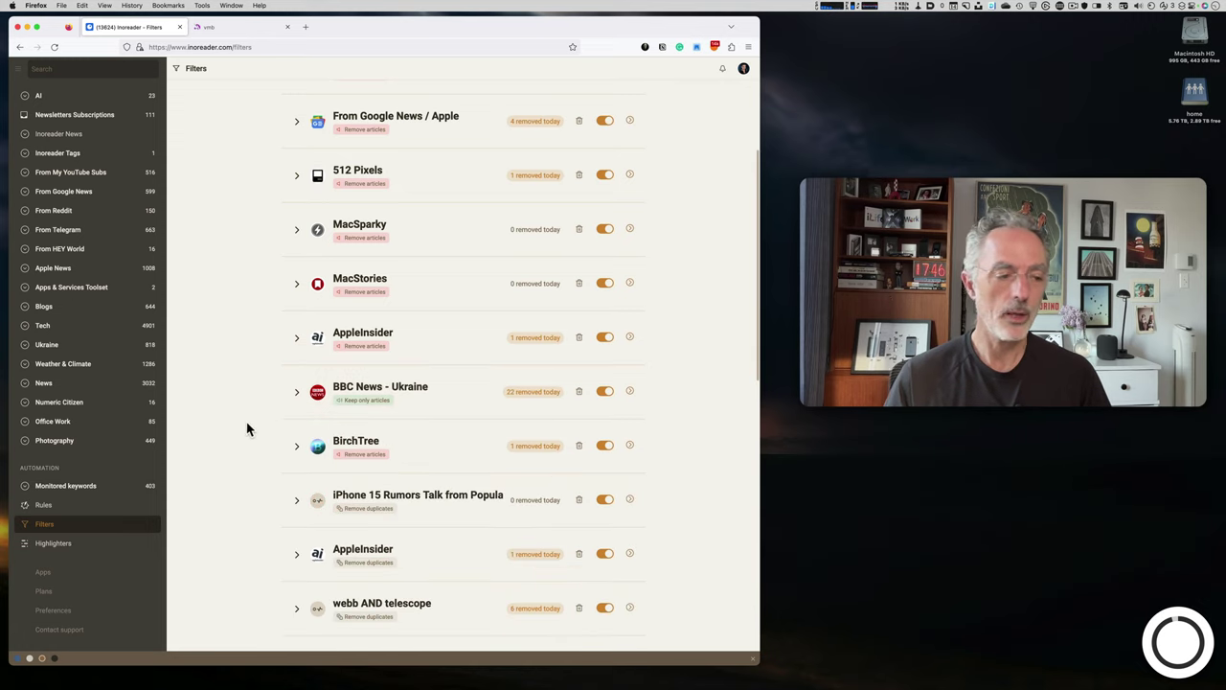
{"action": "left_click", "coordinate": [27, 345]}
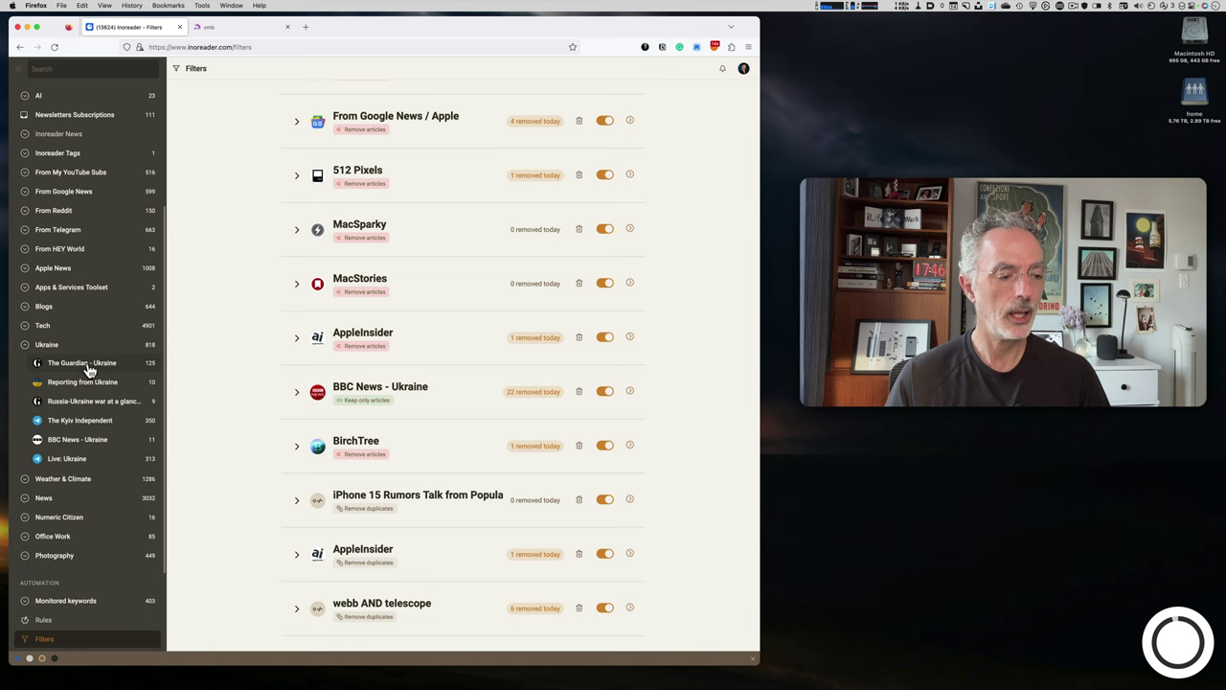
{"action": "left_click", "coordinate": [77, 439]}
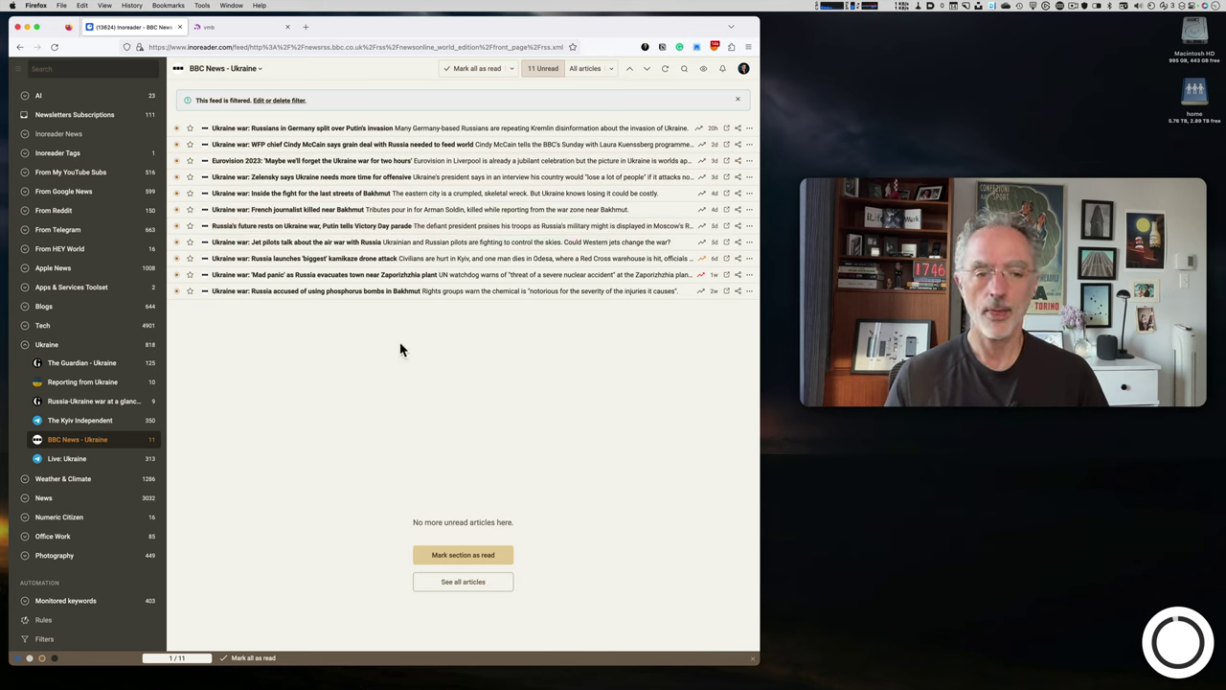
Switch to Telegram to view the posts in The Kyiv Independent channel
{"action": "key", "text": "super+Tab"}
{"action": "key", "text": "super+Tab"}
{"action": "key", "text": "super+Tab"}
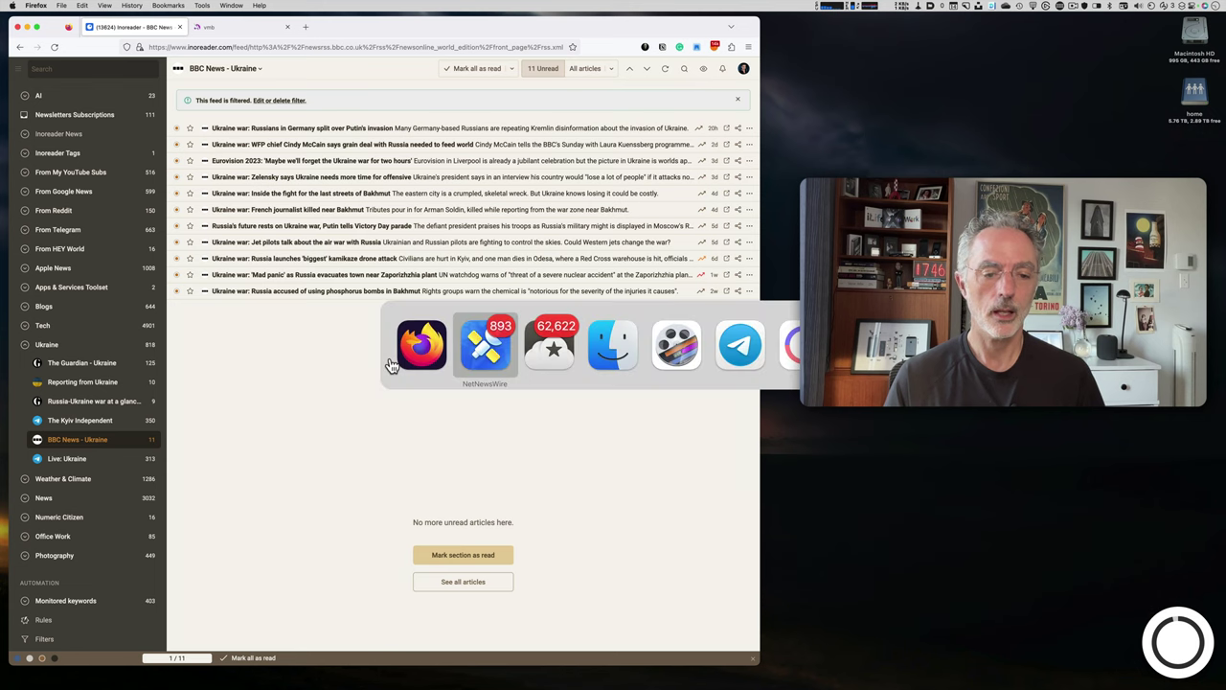
{"action": "key", "text": "super+Tab"}
{"action": "key", "text": "super+Tab"}
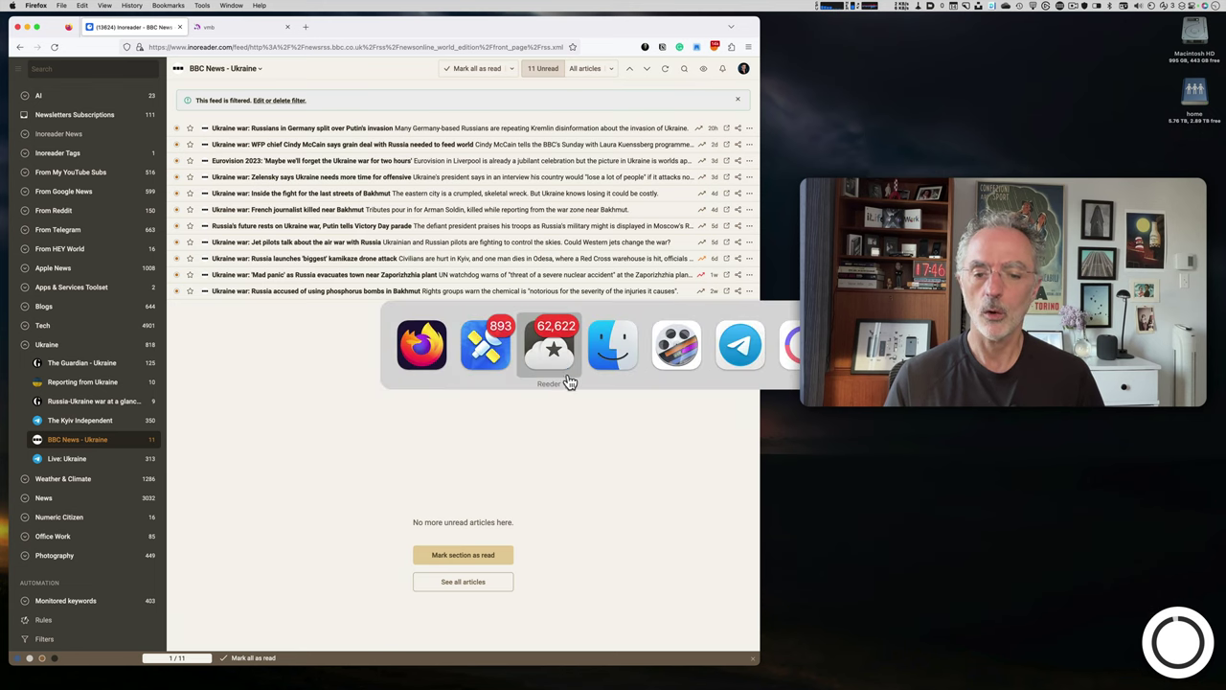
{"action": "left_click", "coordinate": [742, 347]}
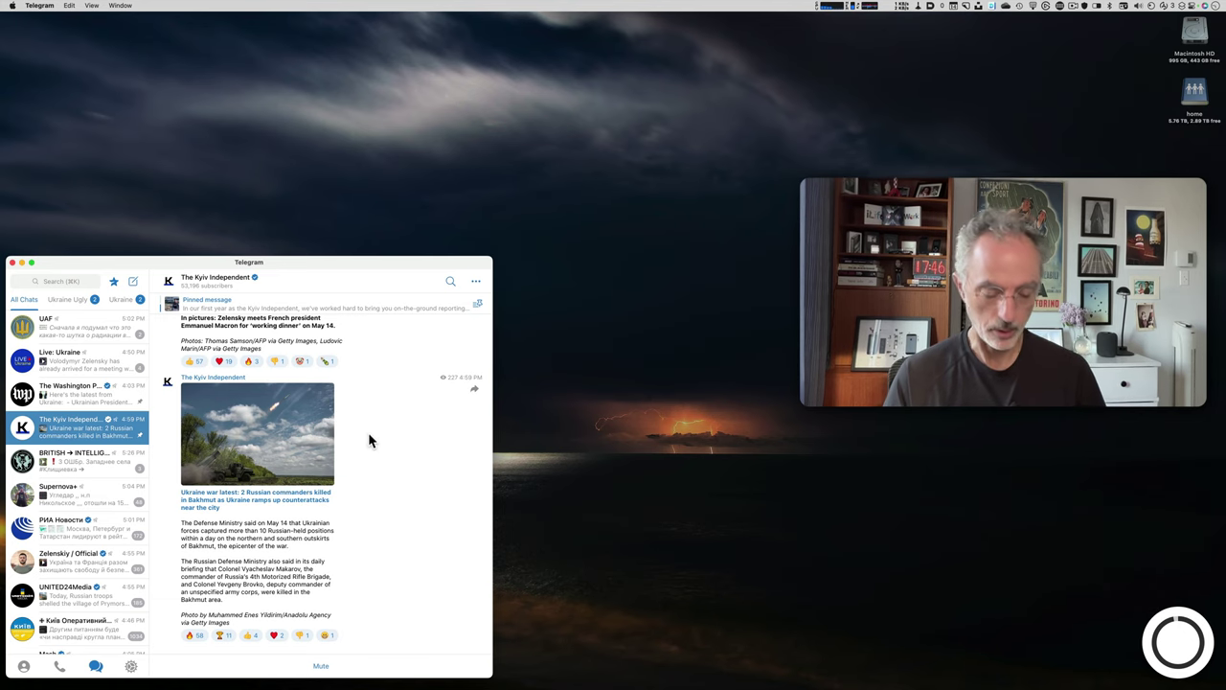
Return to Inoreader in Firefox, open The Kyiv Independent feed in the Ukraine folder and look through its article cards
{"action": "key", "text": "super+Tab"}
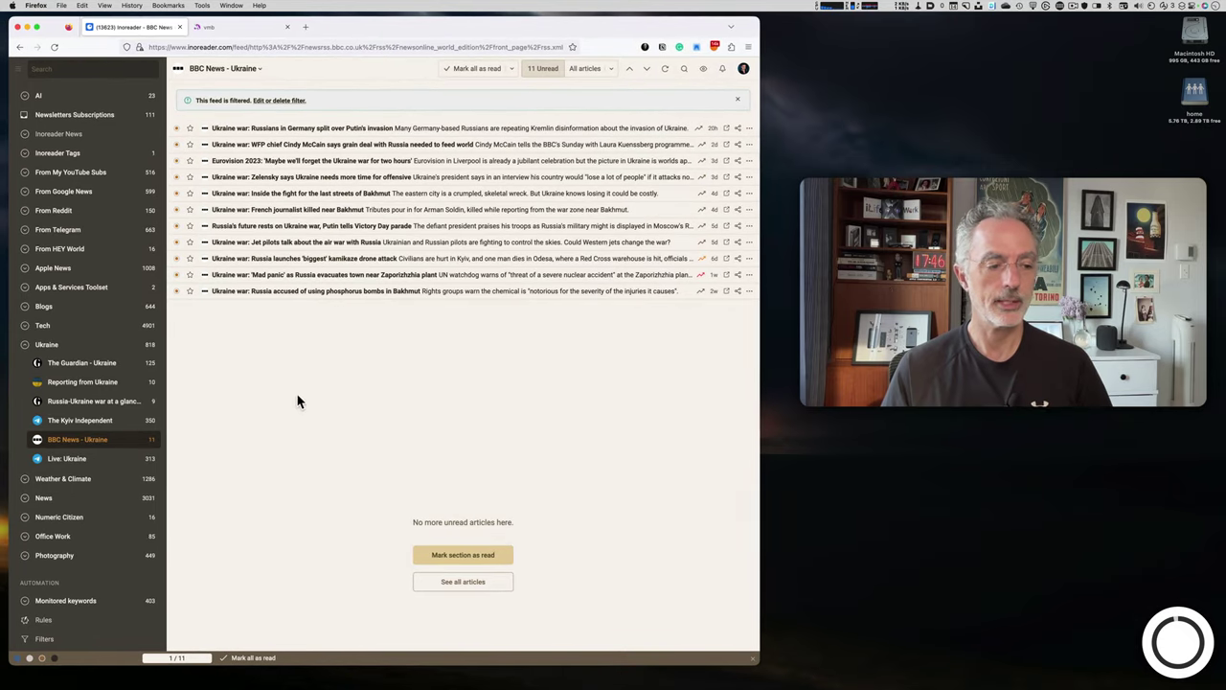
{"action": "left_click", "coordinate": [82, 420]}
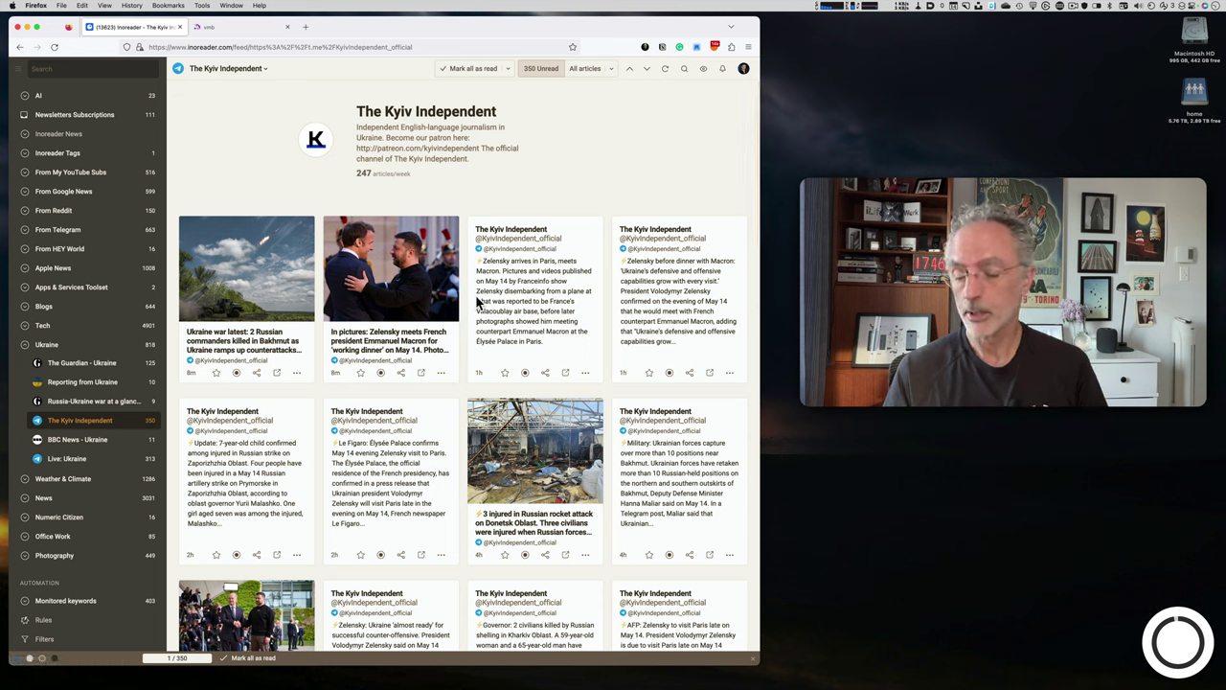
{"action": "mouse_move", "coordinate": [1168, 647]}
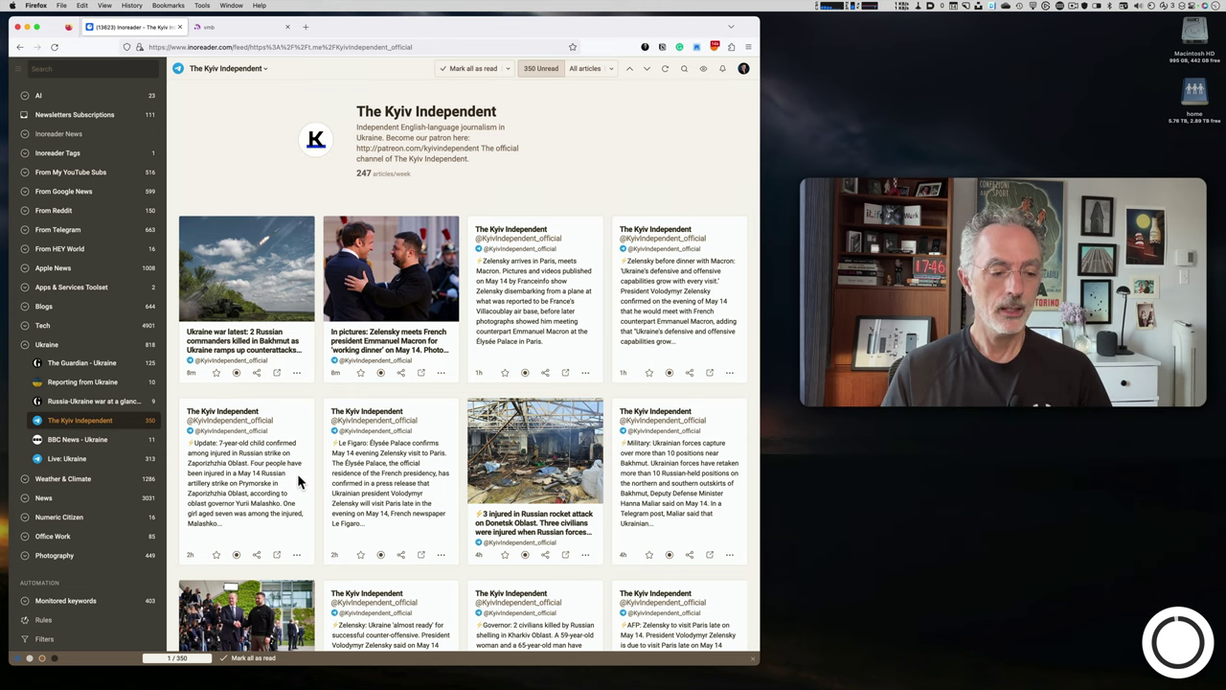
{"action": "scroll", "coordinate": [297, 473], "scroll_direction": "down", "scroll_amount": 3}
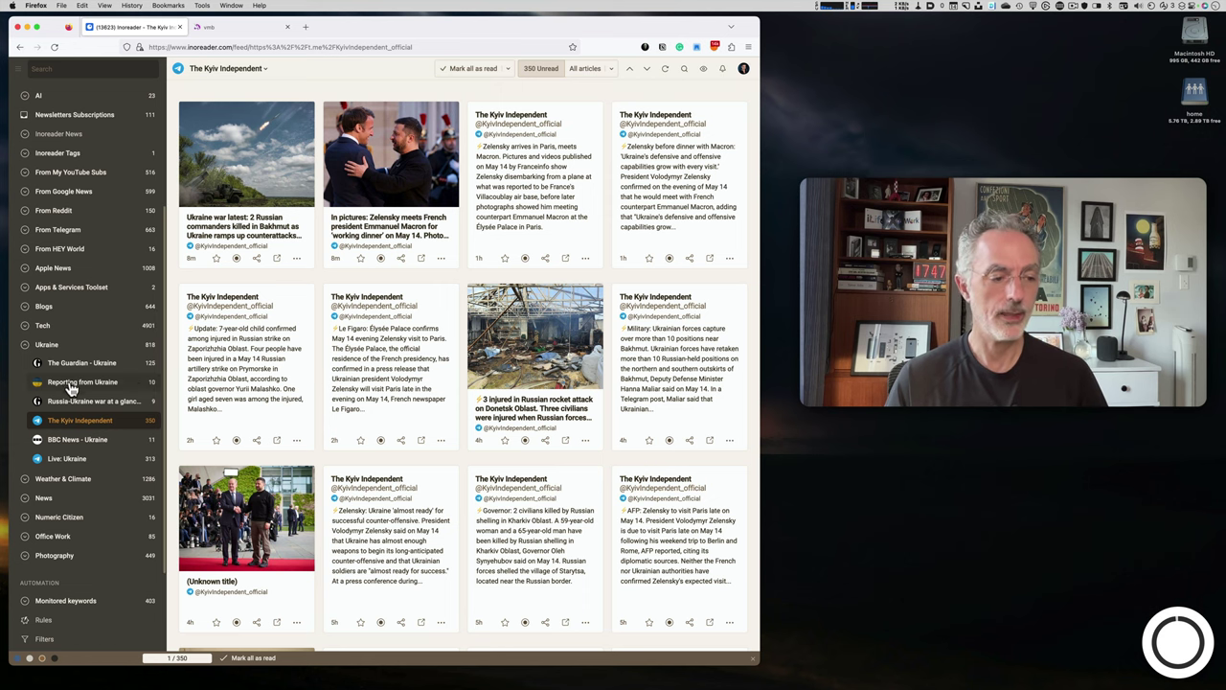
Collapse the Ukraine folder in the Inoreader feed list
{"action": "scroll", "coordinate": [71, 388], "scroll_direction": "up", "scroll_amount": 3}
{"action": "scroll", "coordinate": [70, 393], "scroll_direction": "up", "scroll_amount": 2}
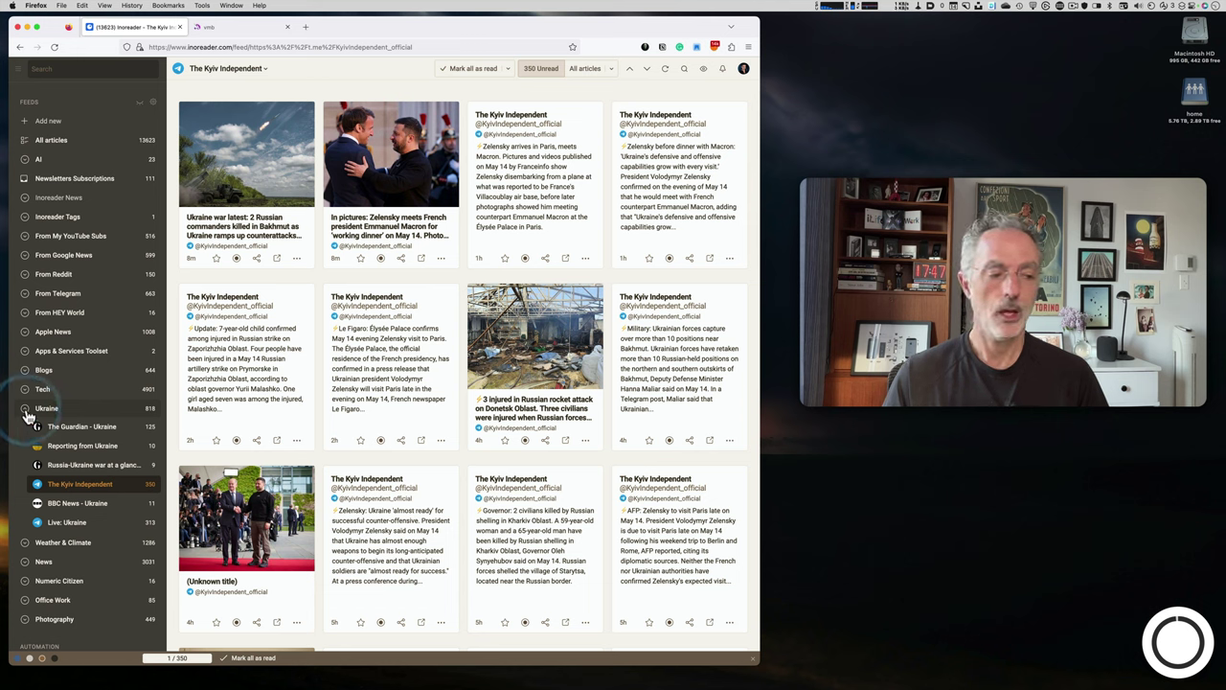
{"action": "left_click", "coordinate": [26, 411]}
{"action": "scroll", "coordinate": [118, 451], "scroll_direction": "up", "scroll_amount": 3}
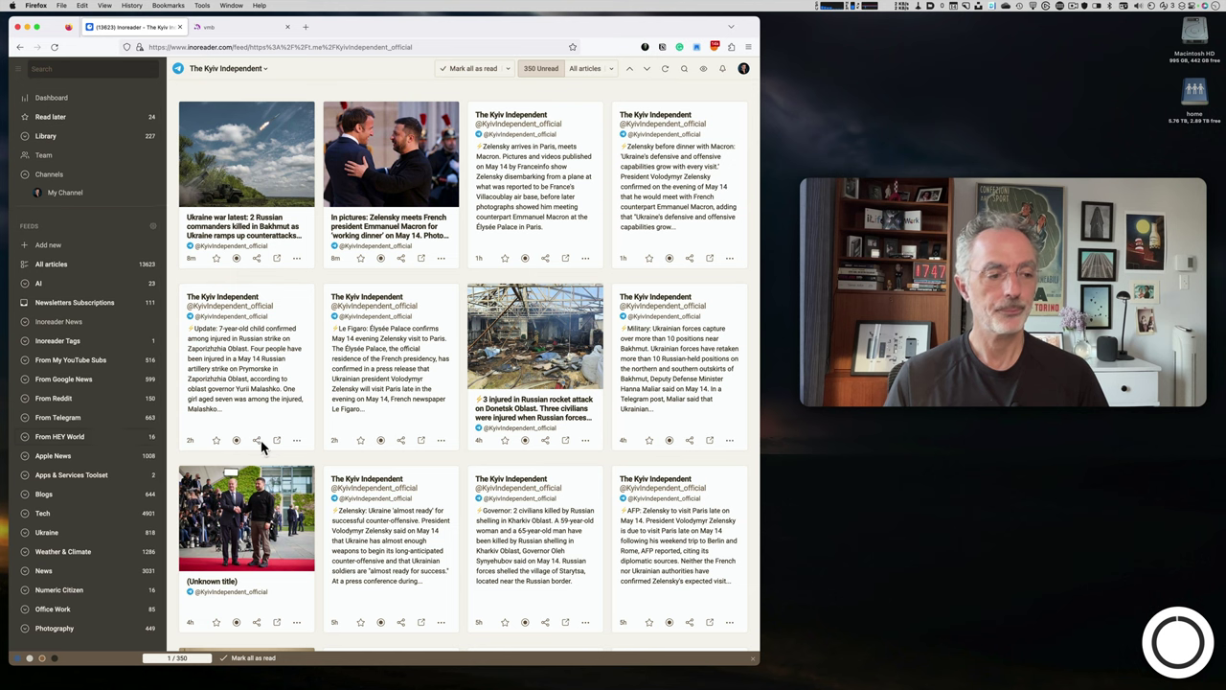